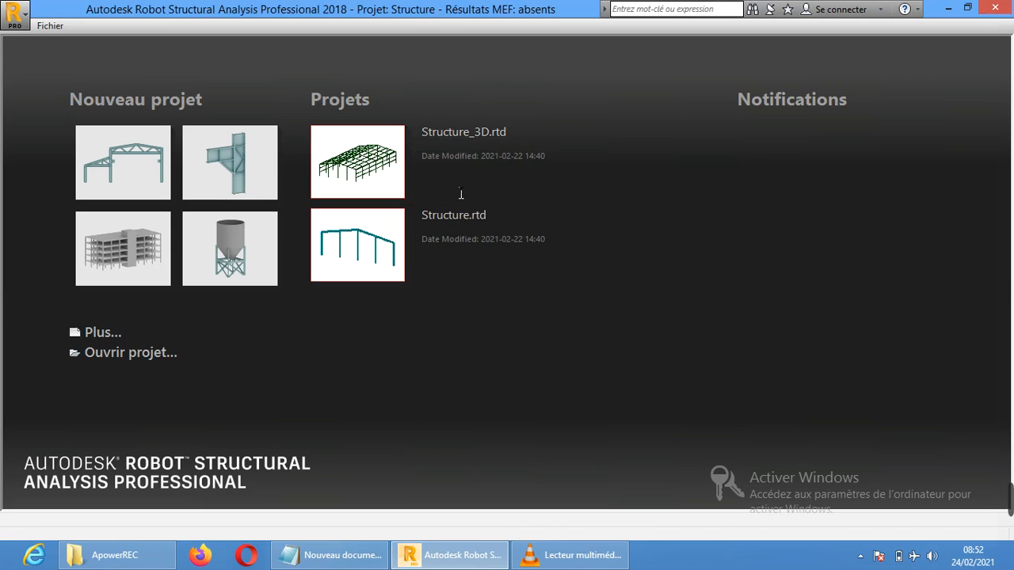
# Open the Structure_3D.rtd project and dismiss its startup tip and the snow and wind load dialog
pyautogui.click(371, 167)
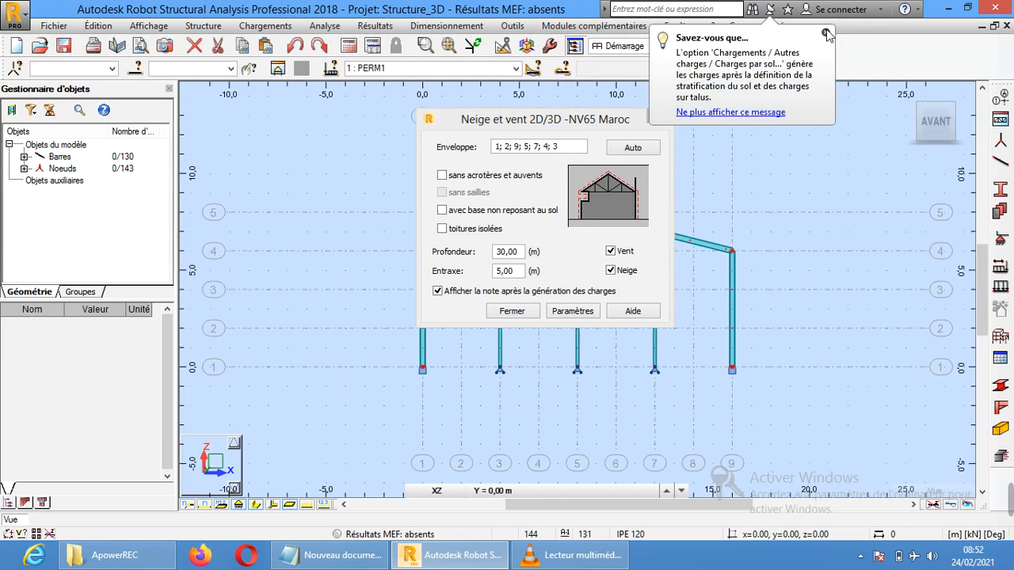
pyautogui.click(827, 33)
pyautogui.click(660, 118)
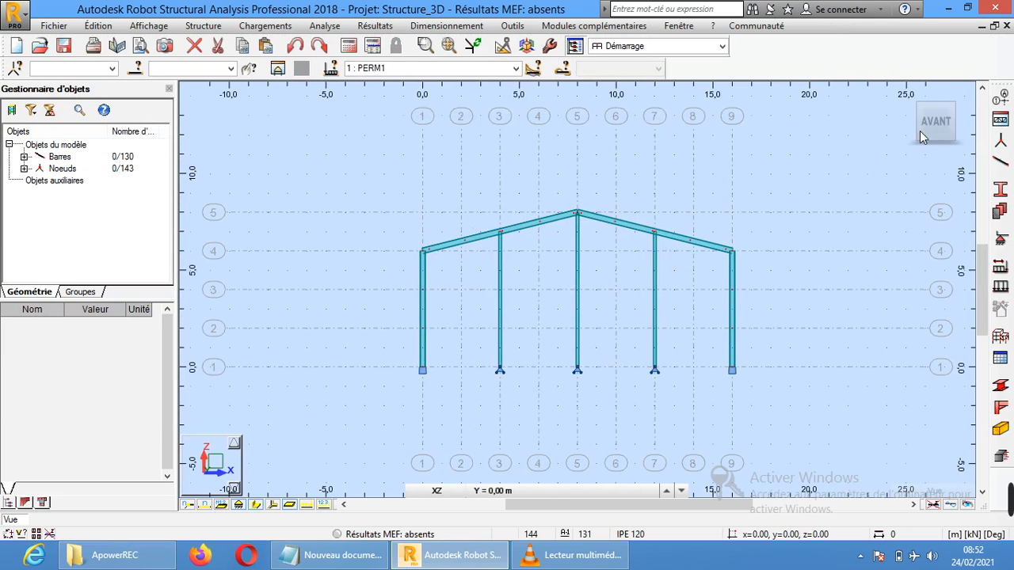
pyautogui.keyDown('shift'); pyautogui.moveTo(577, 289); pyautogui.dragTo(532, 345, button='middle'); pyautogui.keyUp('shift')
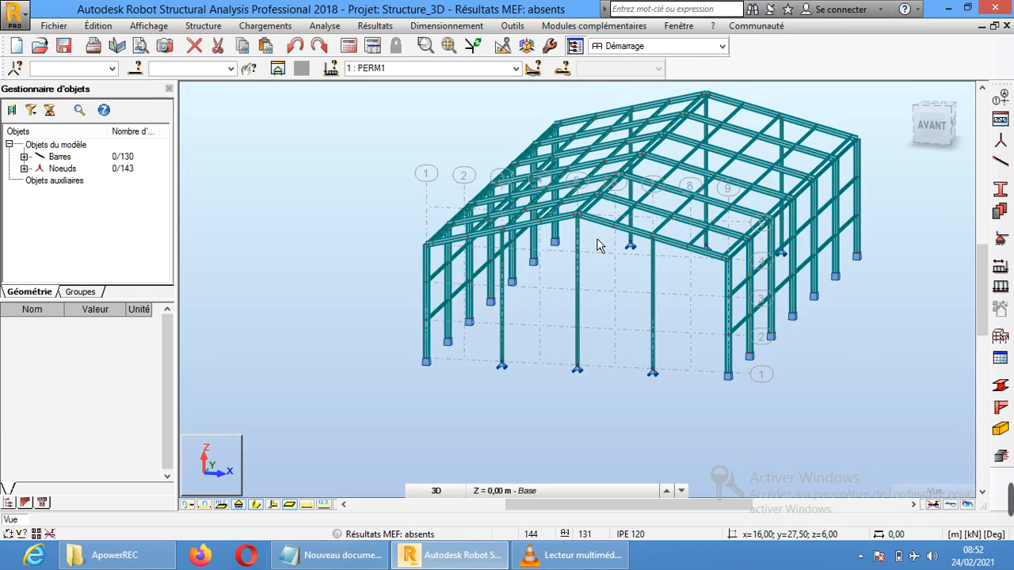
# Review the task list in the Notepad text document, then return to the structural model
pyautogui.click(341, 564)
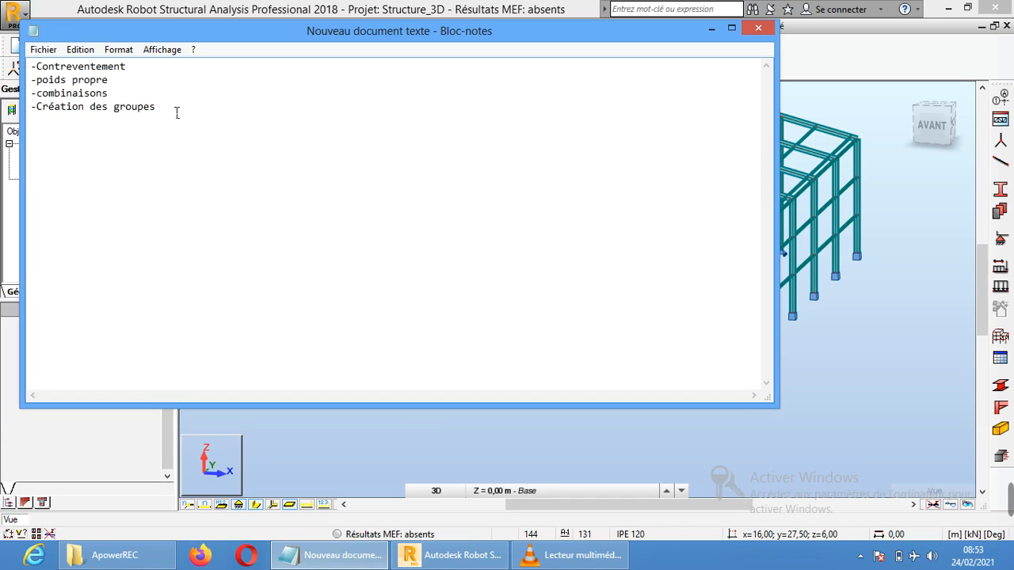
pyautogui.click(711, 28)
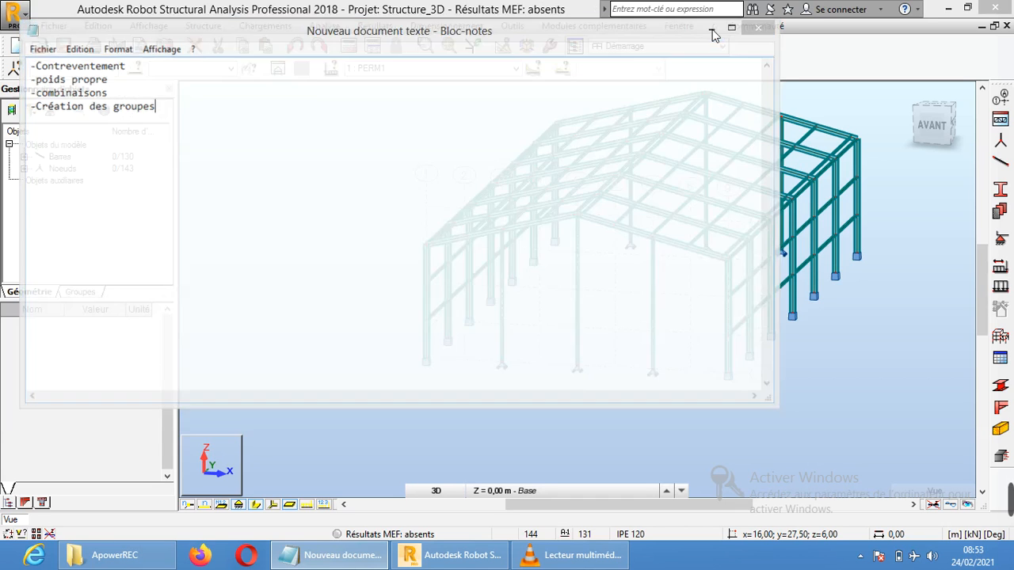
pyautogui.click(371, 559)
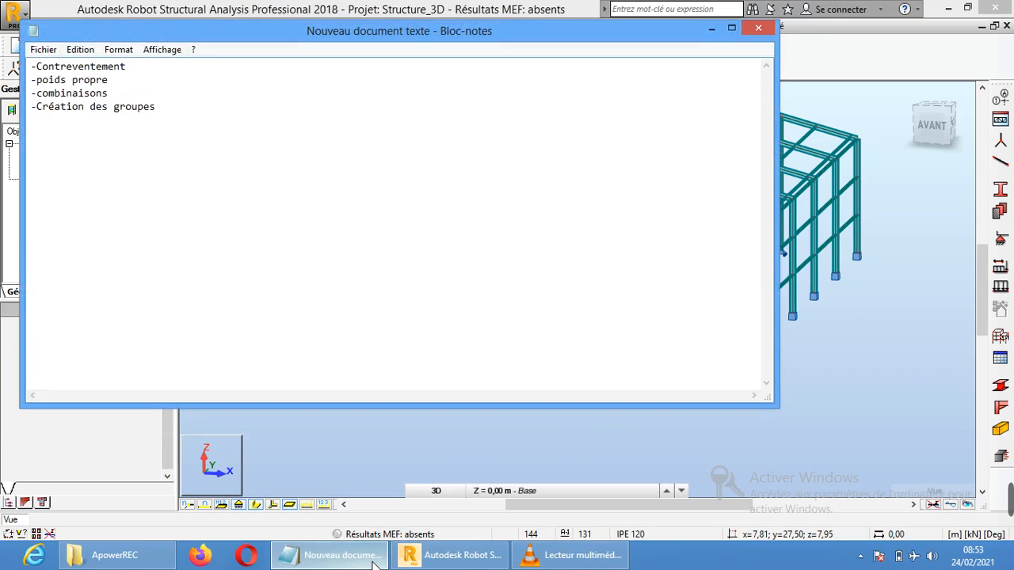
pyautogui.click(371, 564)
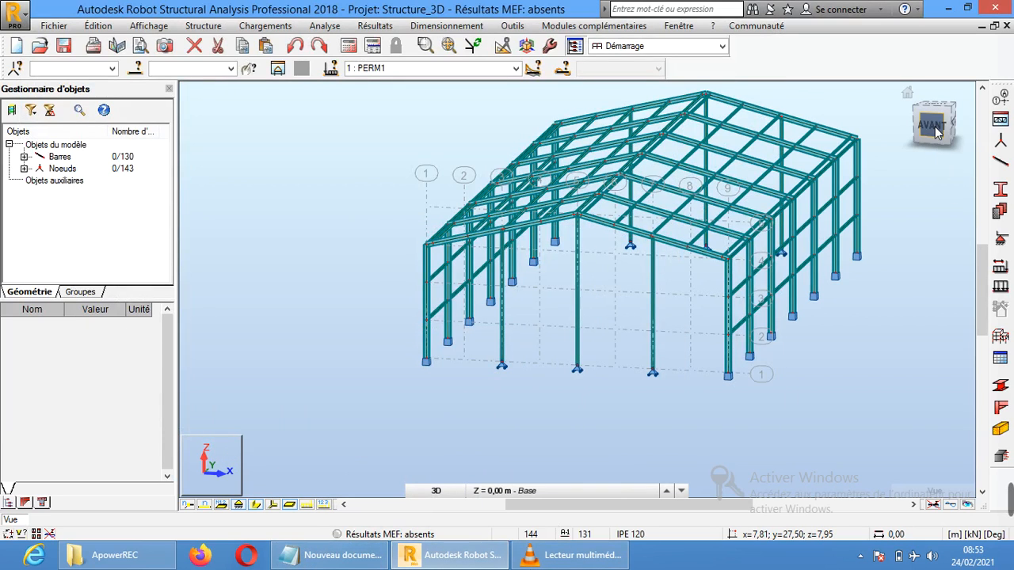
# Start defining a new bar with the model in right elevation, and open a new section definition for it
pyautogui.moveTo(934, 127); pyautogui.dragTo(913, 127)
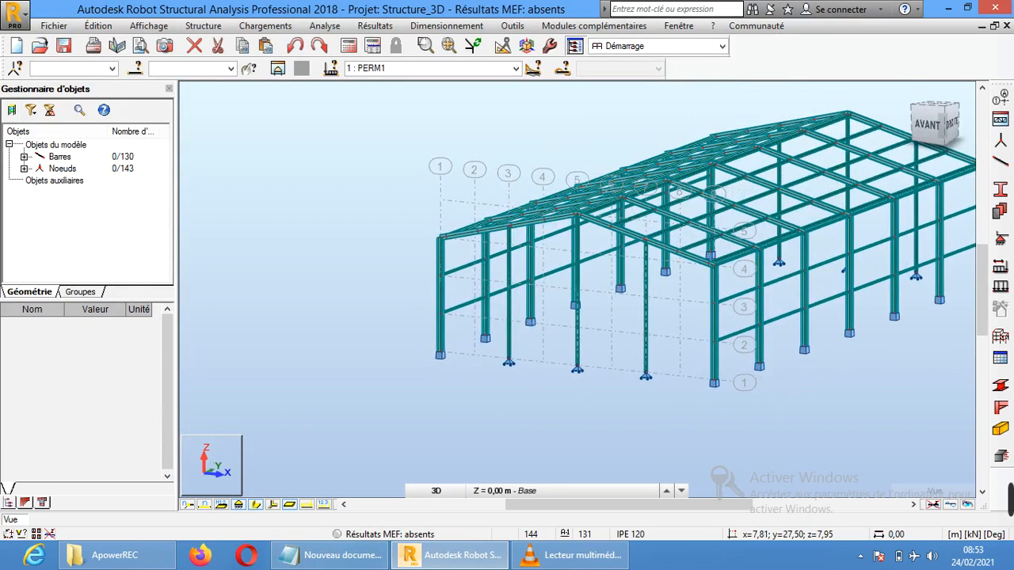
pyautogui.click(951, 125)
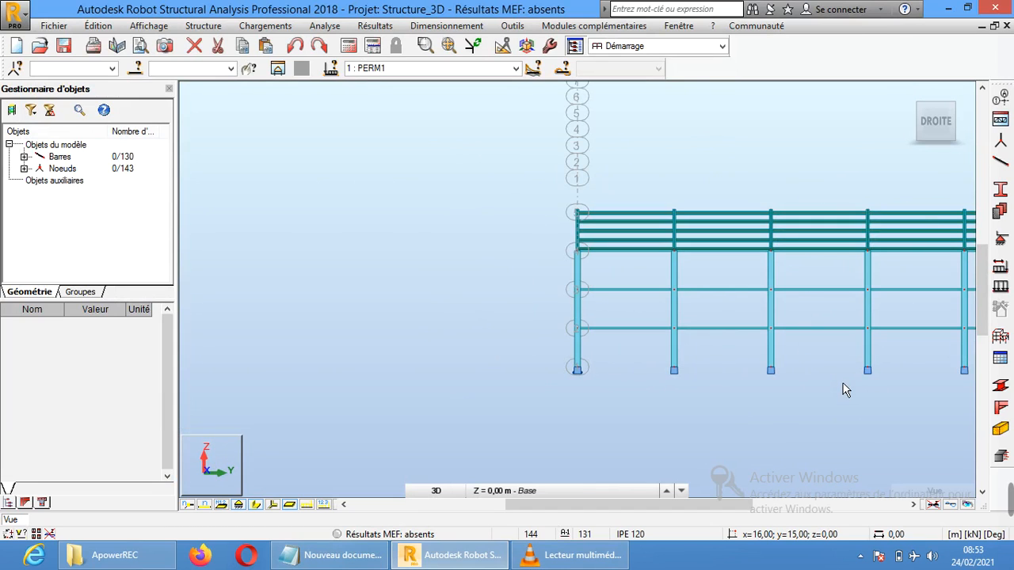
pyautogui.scroll(1, 815, 374)
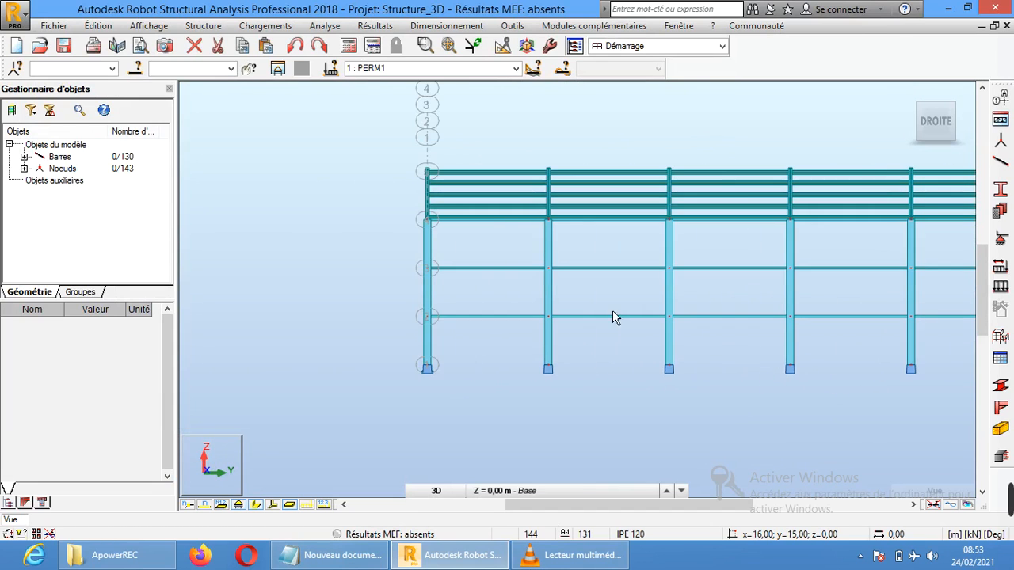
pyautogui.scroll(2, 501, 248)
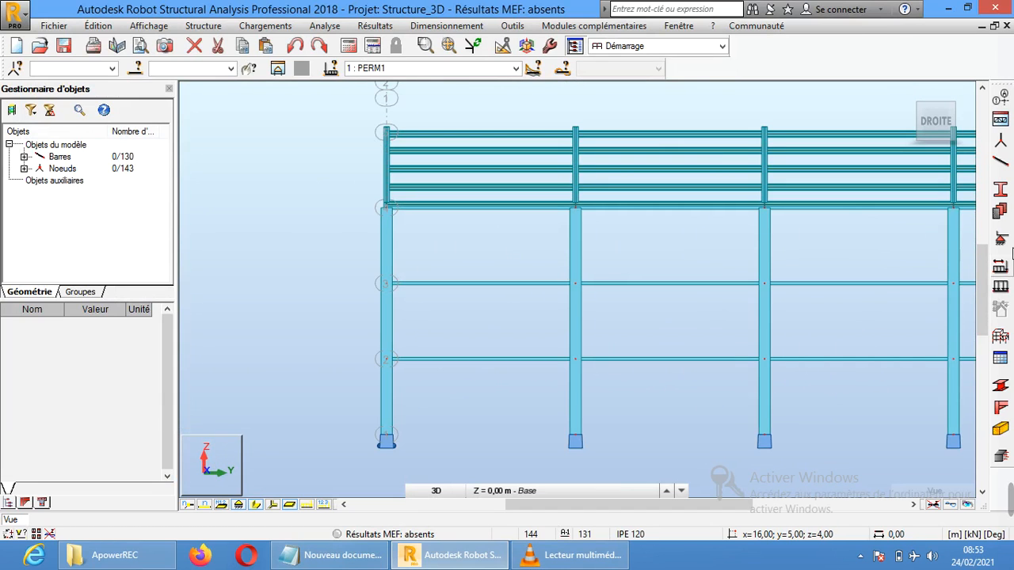
pyautogui.click(1001, 162)
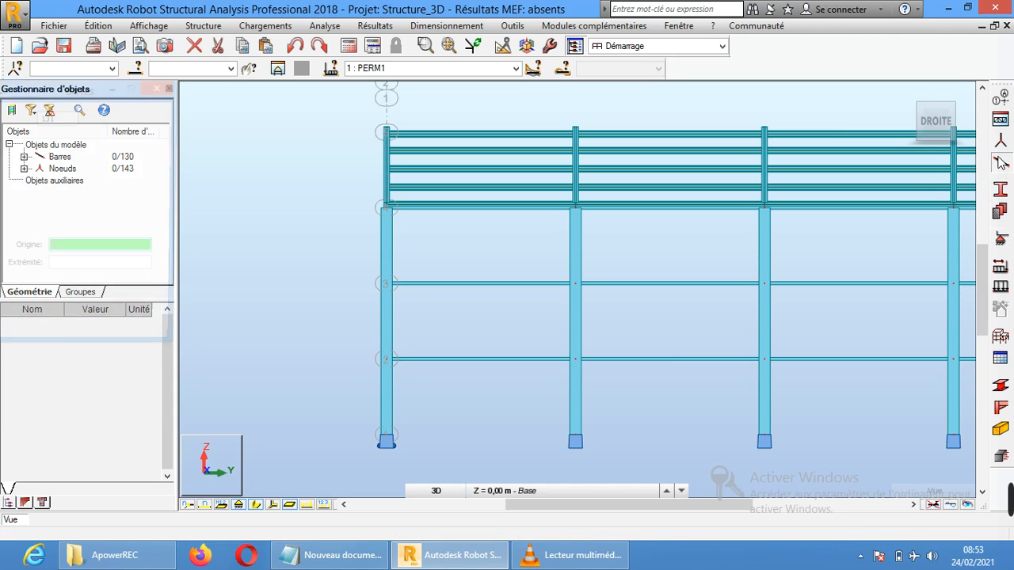
pyautogui.moveTo(25, 97); pyautogui.dragTo(163, 99)
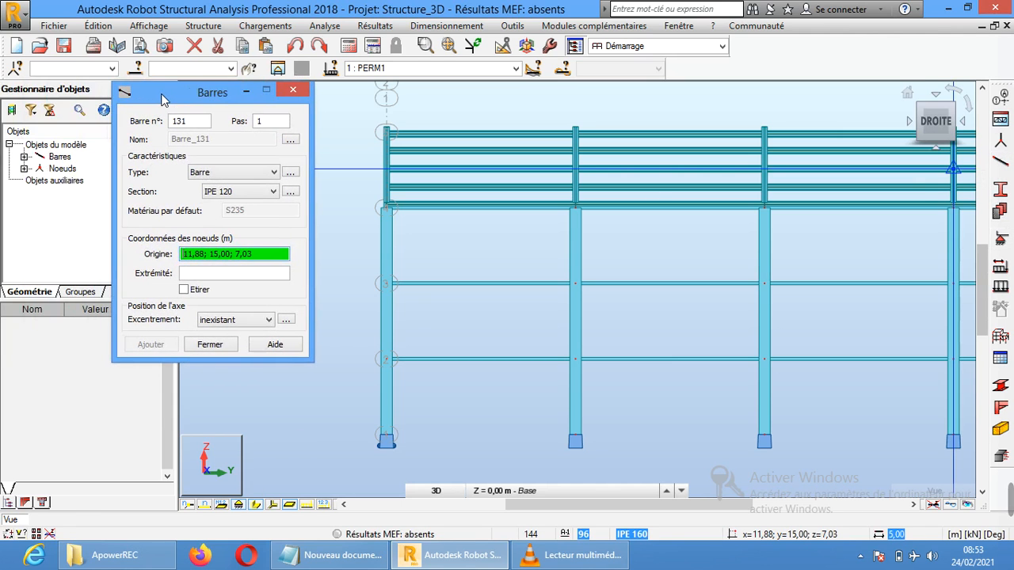
pyautogui.click(273, 191)
pyautogui.click(273, 191)
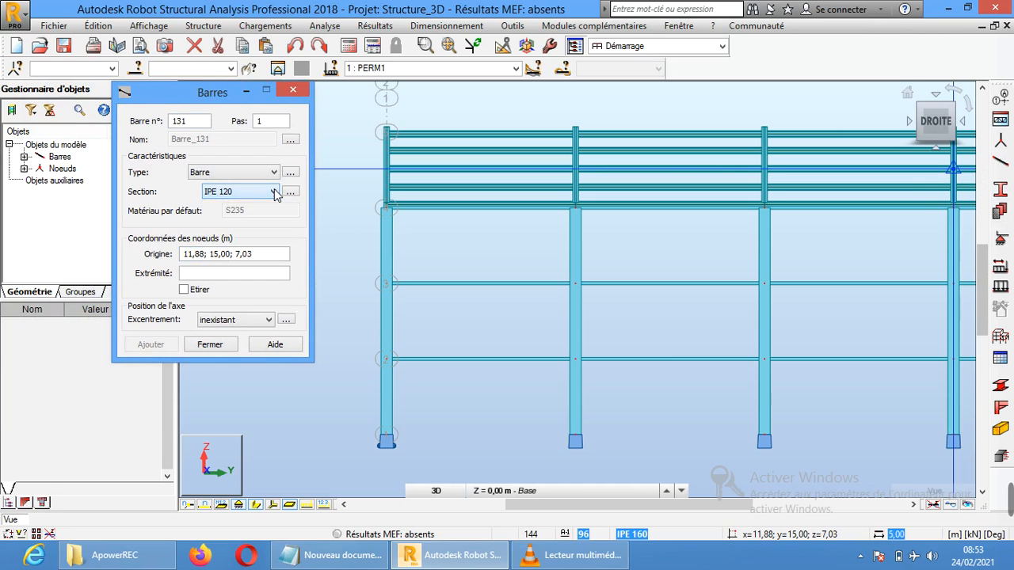
pyautogui.click(290, 192)
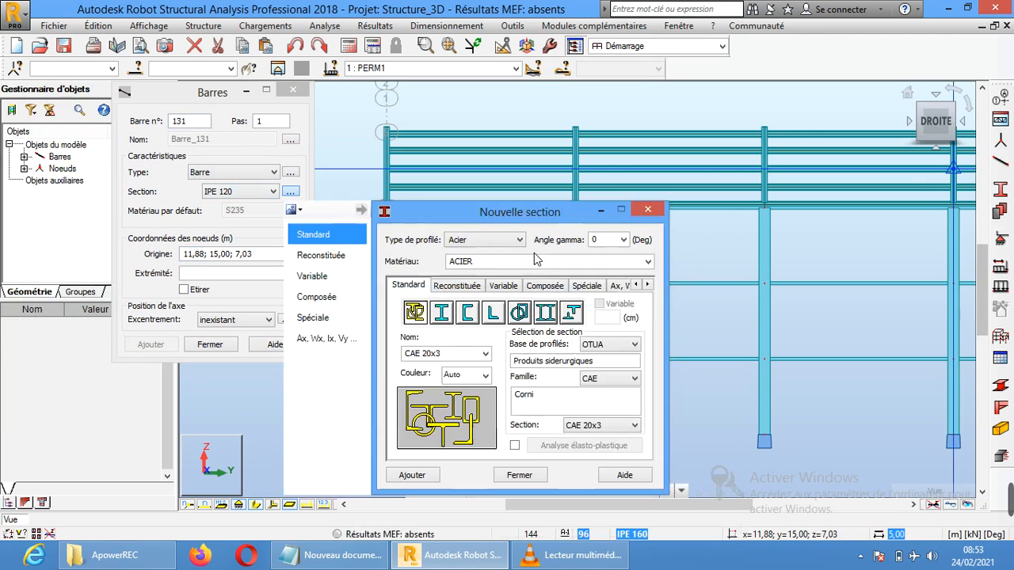
# Add the steel angle section CAE 40x4 from the France profile database's CAE family and assign it to the new bar
pyautogui.moveTo(503, 211); pyautogui.dragTo(412, 139)
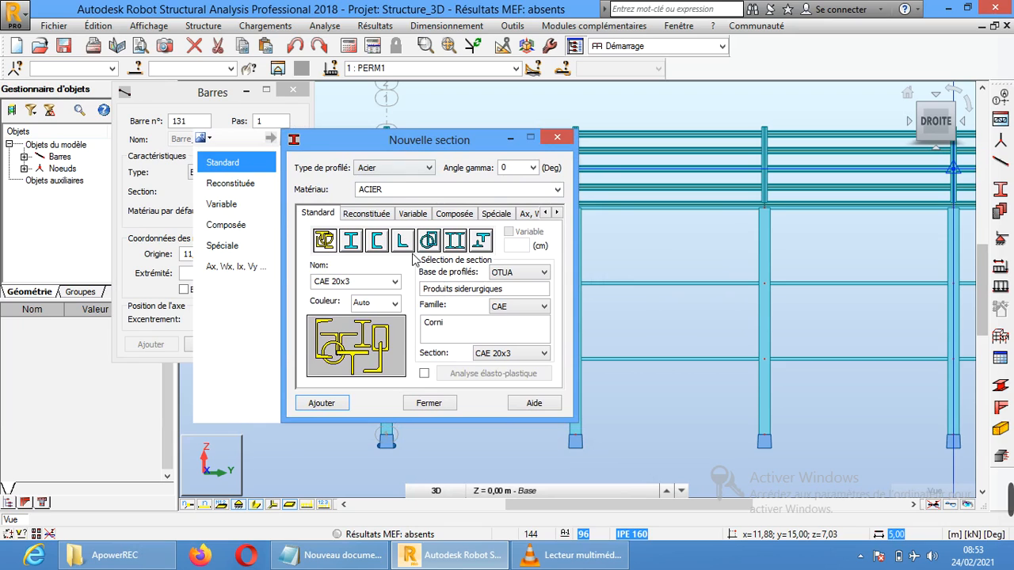
pyautogui.click(403, 240)
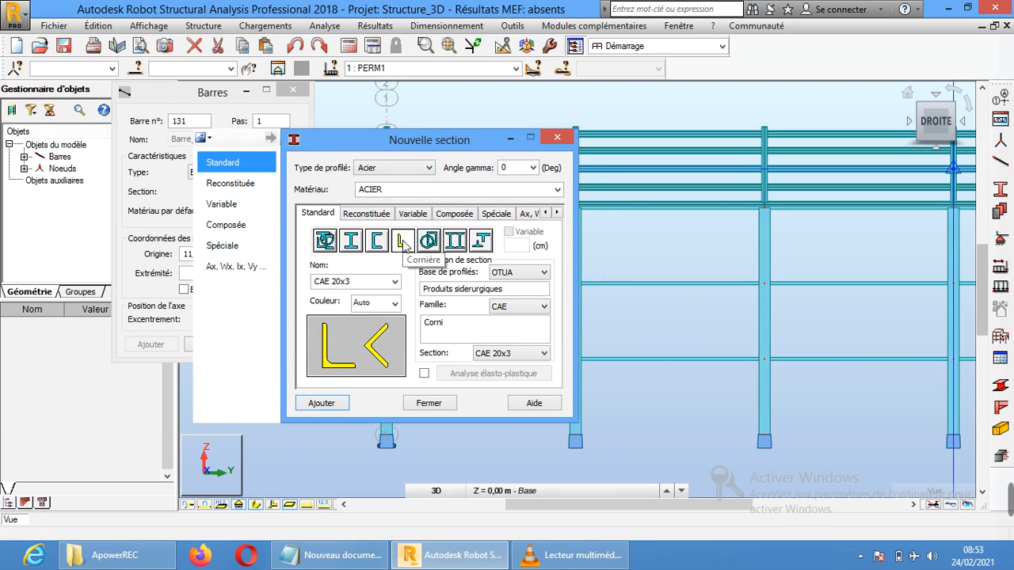
pyautogui.click(513, 273)
pyautogui.click(523, 295)
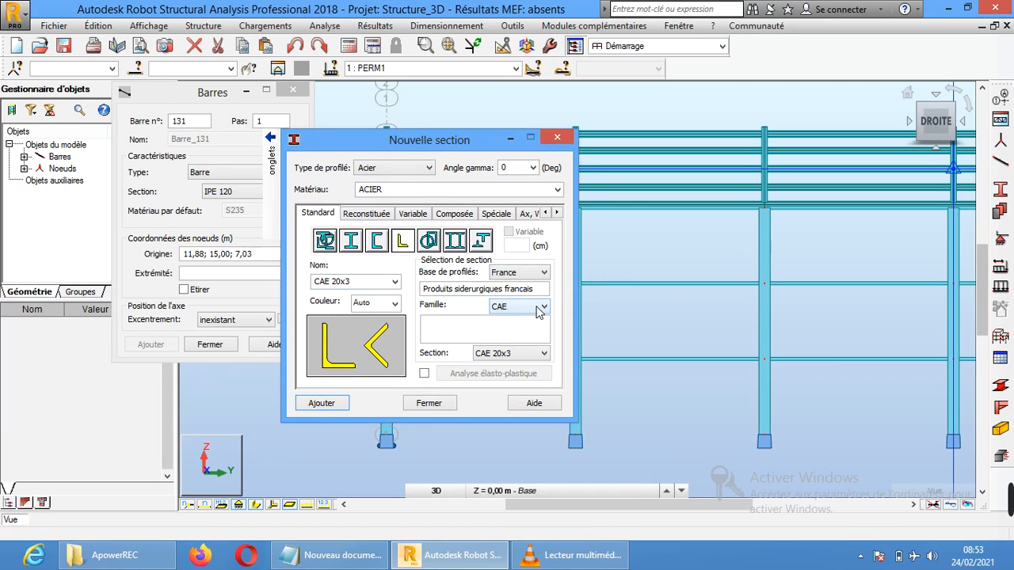
pyautogui.click(539, 311)
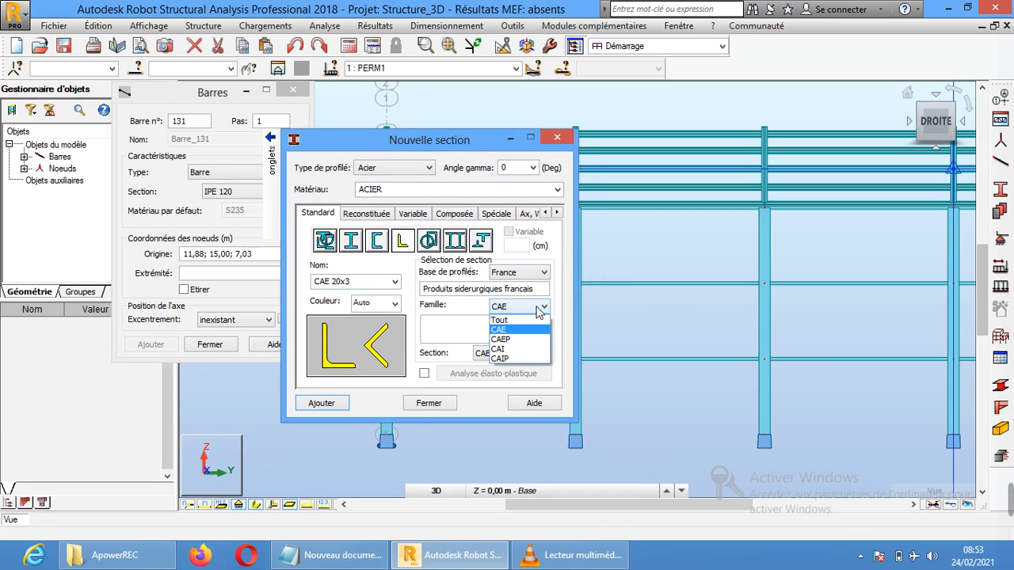
pyautogui.click(537, 309)
pyautogui.click(396, 285)
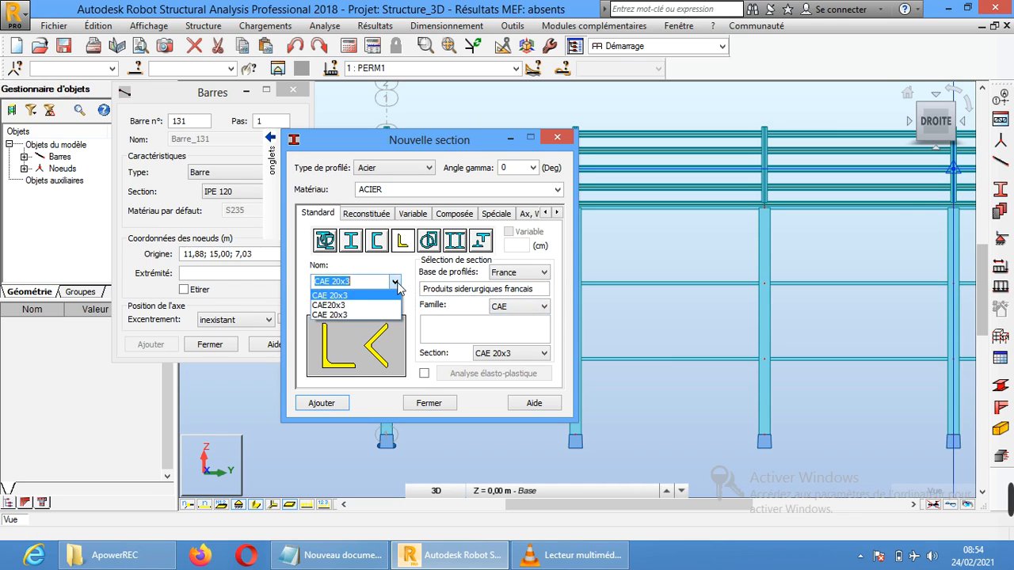
pyautogui.click(397, 285)
pyautogui.click(543, 355)
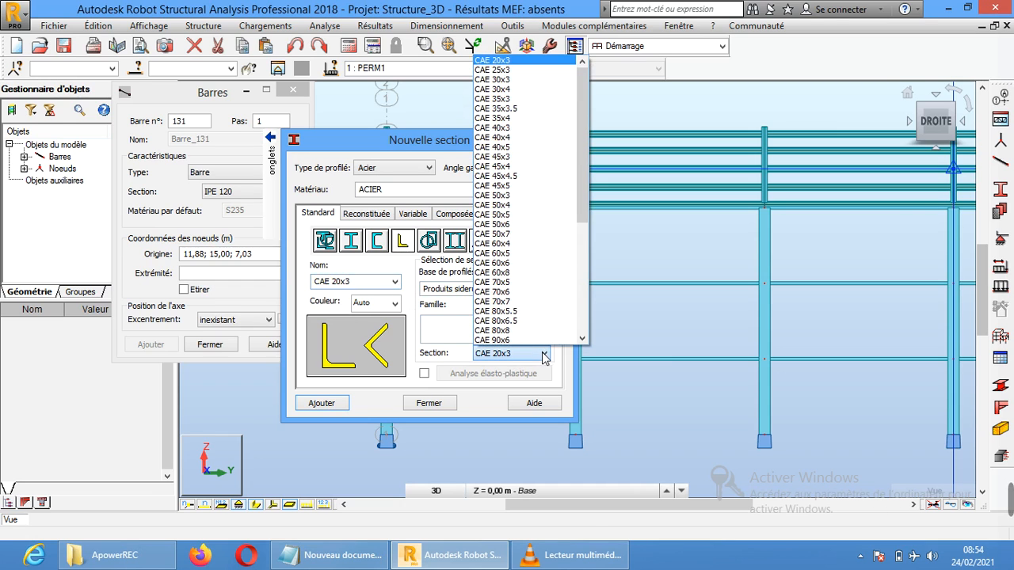
pyautogui.click(509, 138)
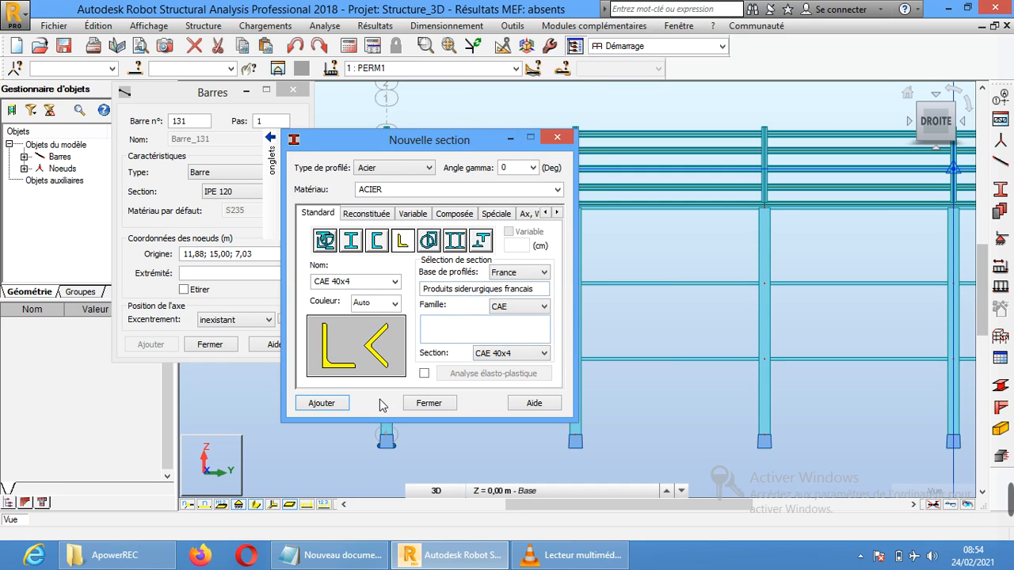
pyautogui.click(323, 404)
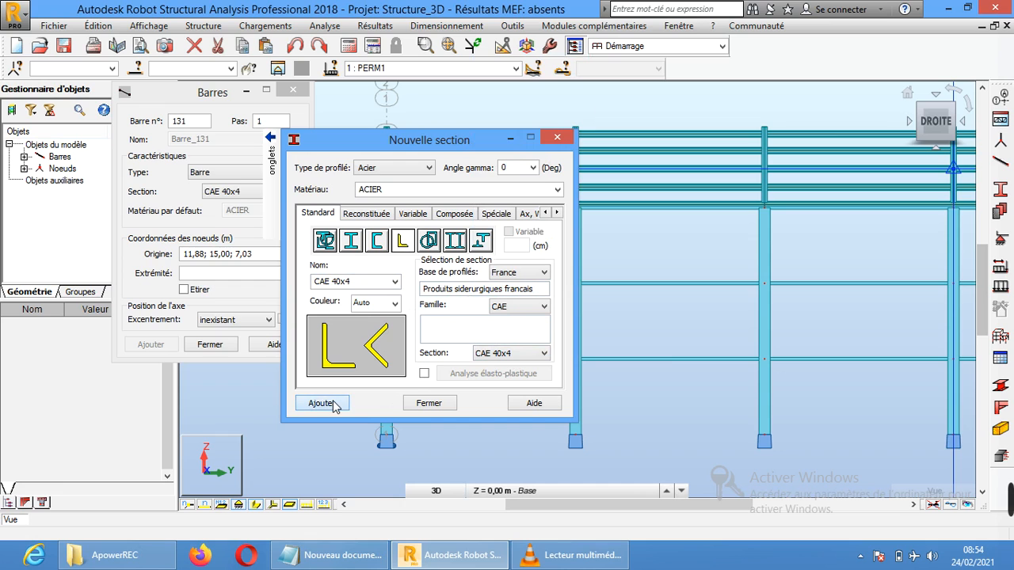
pyautogui.click(442, 406)
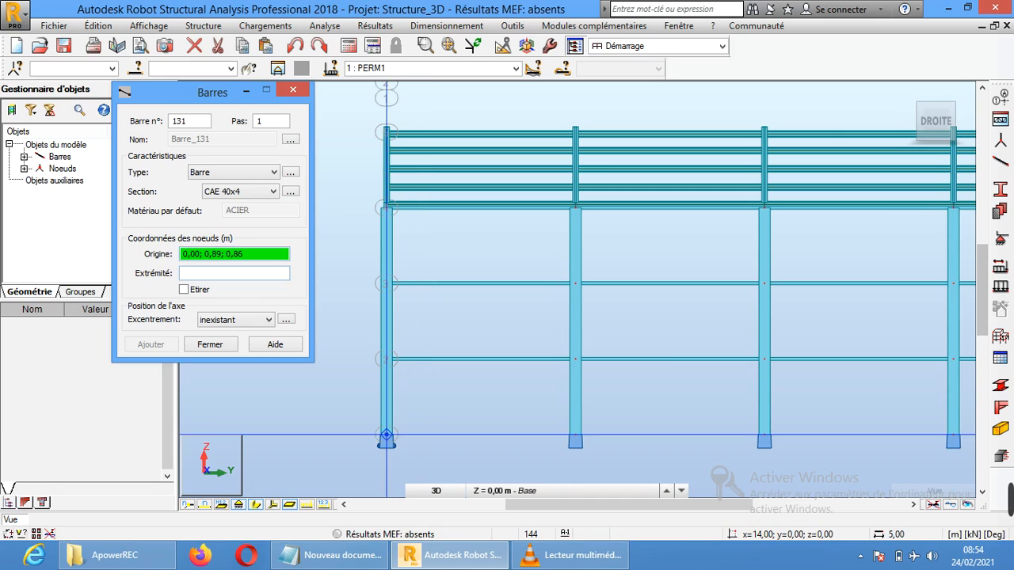
# Draw two crossing diagonal bars over the right elevation's first bay, from 16;0;0 to 16;5;6 and from 0;0;6 to 16;5;0
pyautogui.click(385, 435)
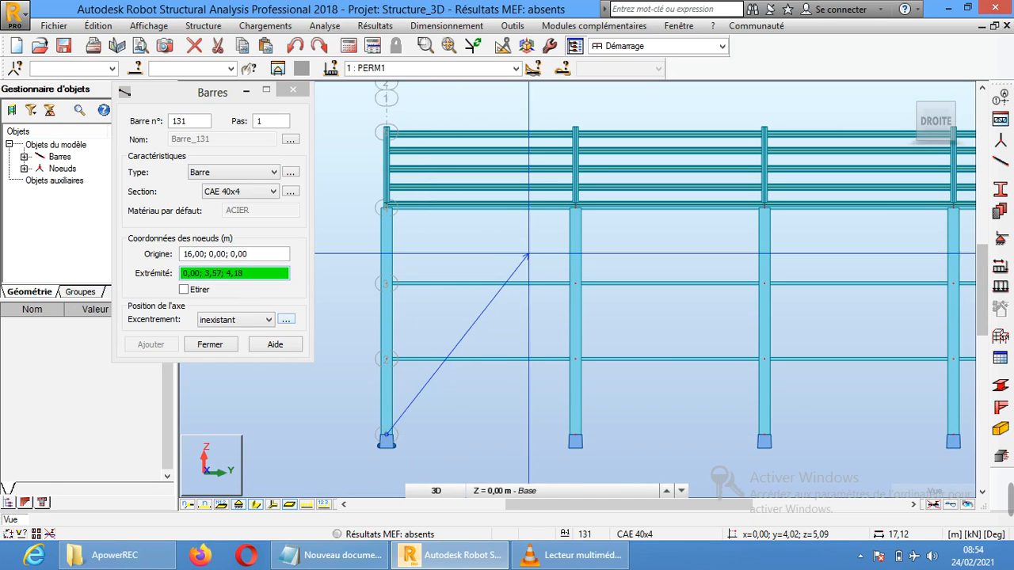
pyautogui.click(575, 208)
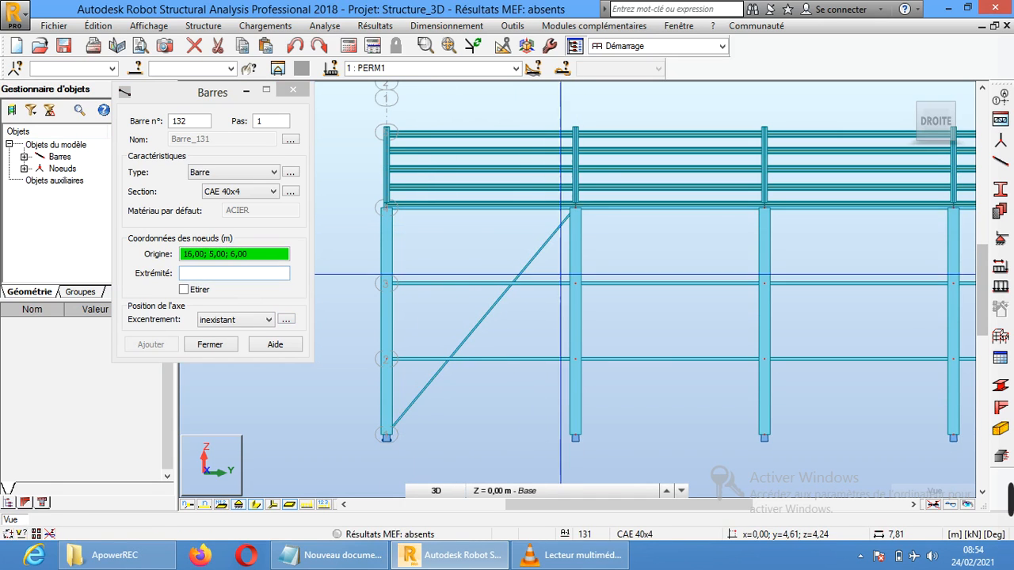
pyautogui.click(386, 208)
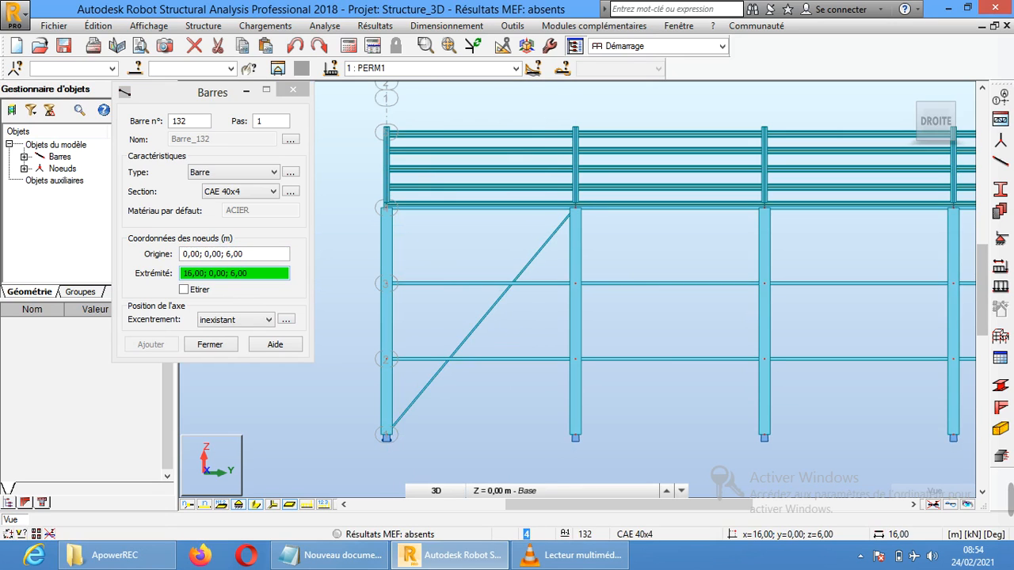
pyautogui.click(575, 435)
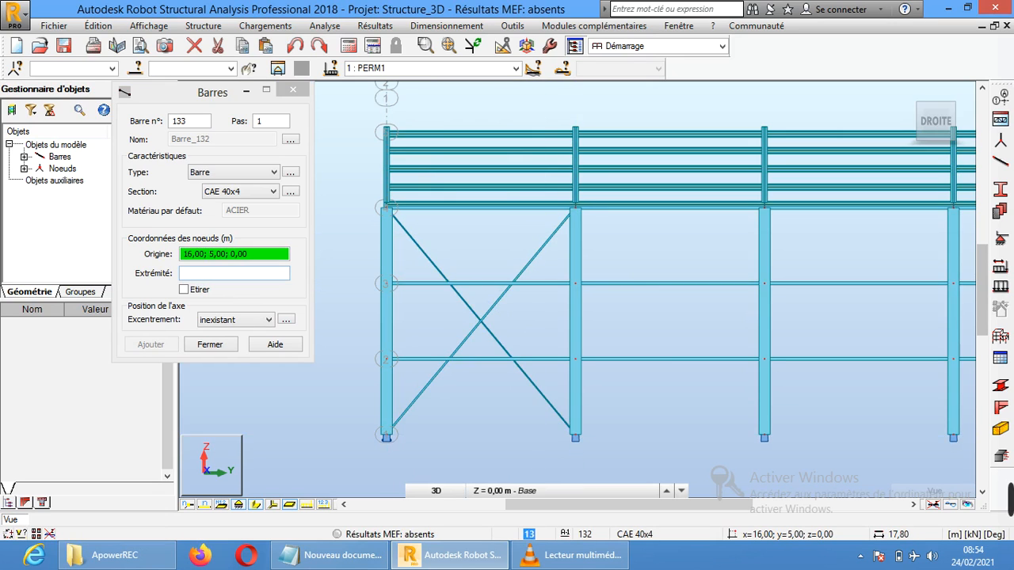
pyautogui.click(210, 344)
# Examine the new diagonals along the full right elevation and from a 3D angle
pyautogui.scroll(-1, 831, 309)
pyautogui.scroll(-1, 831, 309)
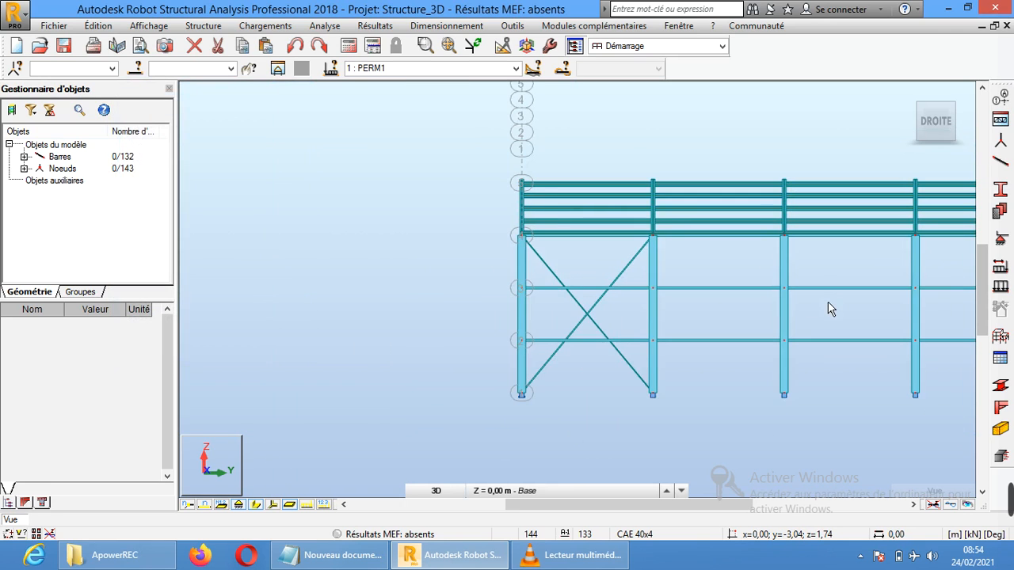
pyautogui.moveTo(830, 309); pyautogui.dragTo(629, 317, button='middle')
pyautogui.scroll(-1, 694, 325)
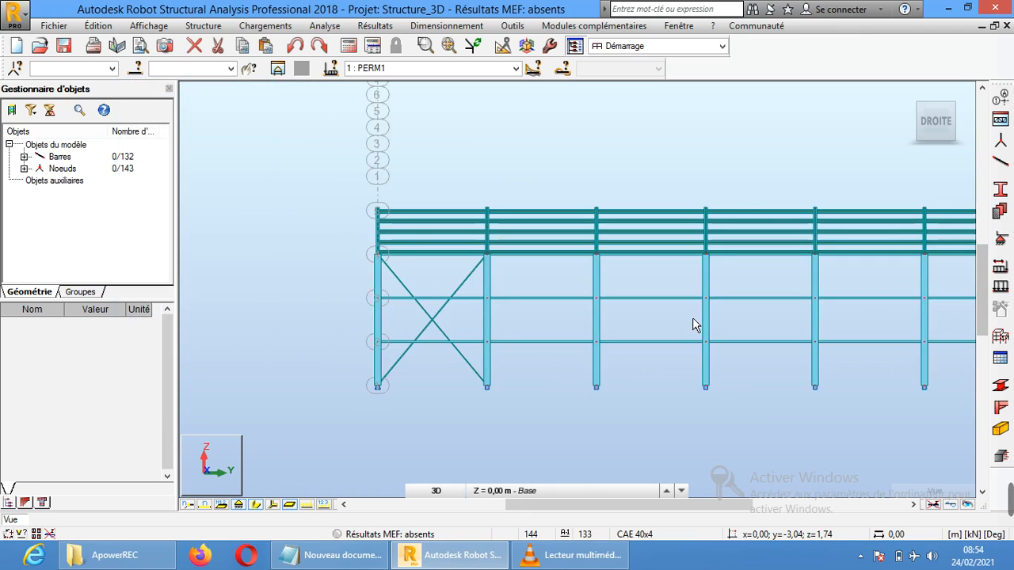
pyautogui.scroll(-2, 853, 317)
pyautogui.moveTo(765, 310); pyautogui.dragTo(629, 291, button='middle')
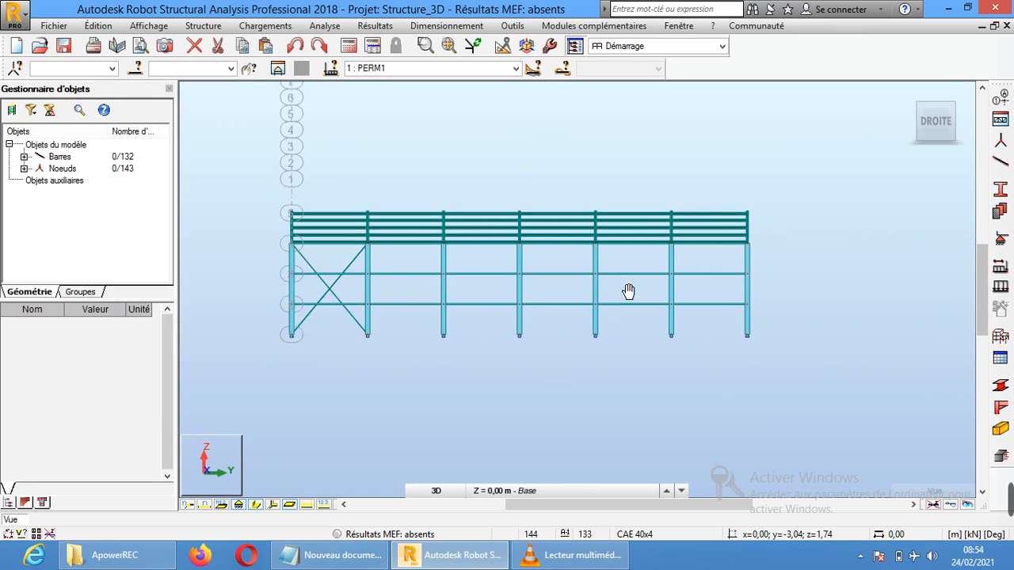
pyautogui.scroll(1, 351, 282)
pyautogui.scroll(1, 350, 282)
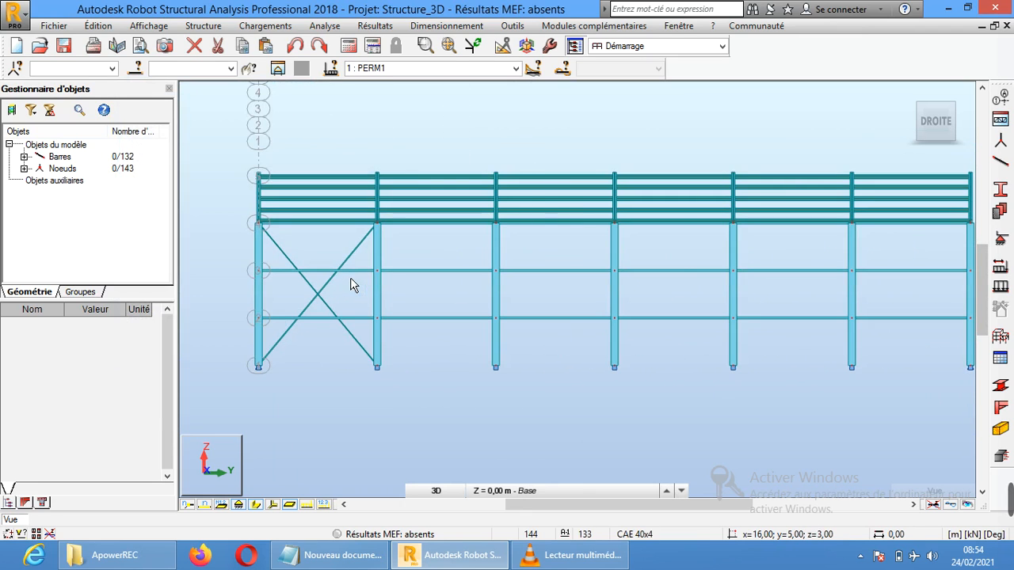
pyautogui.scroll(1, 351, 282)
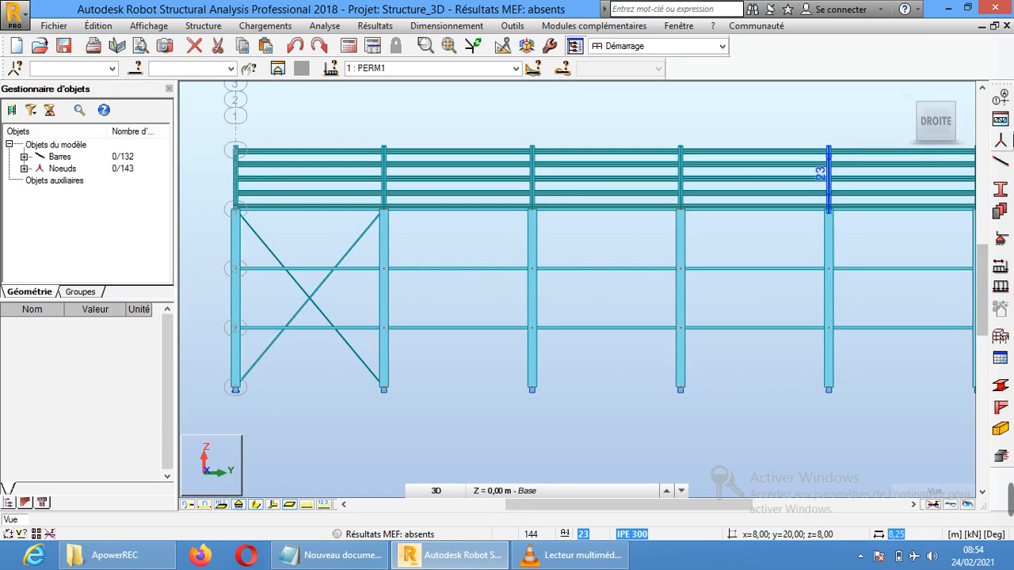
pyautogui.click(948, 122)
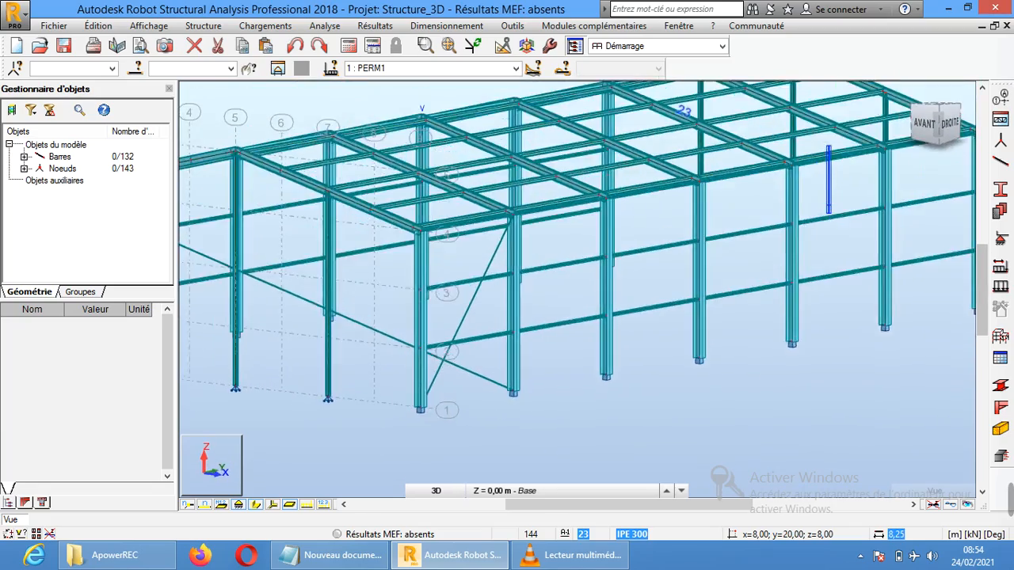
pyautogui.moveTo(940, 112); pyautogui.dragTo(941, 127)
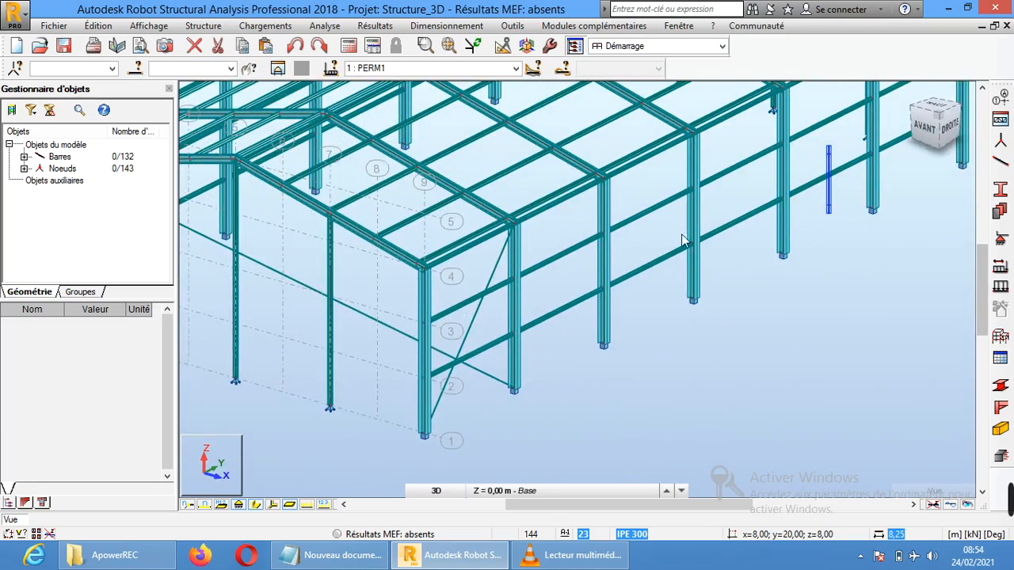
# Delete the misplaced diagonal bar that crosses the hall's front and ends at the second right-hand column base
pyautogui.click(369, 322)
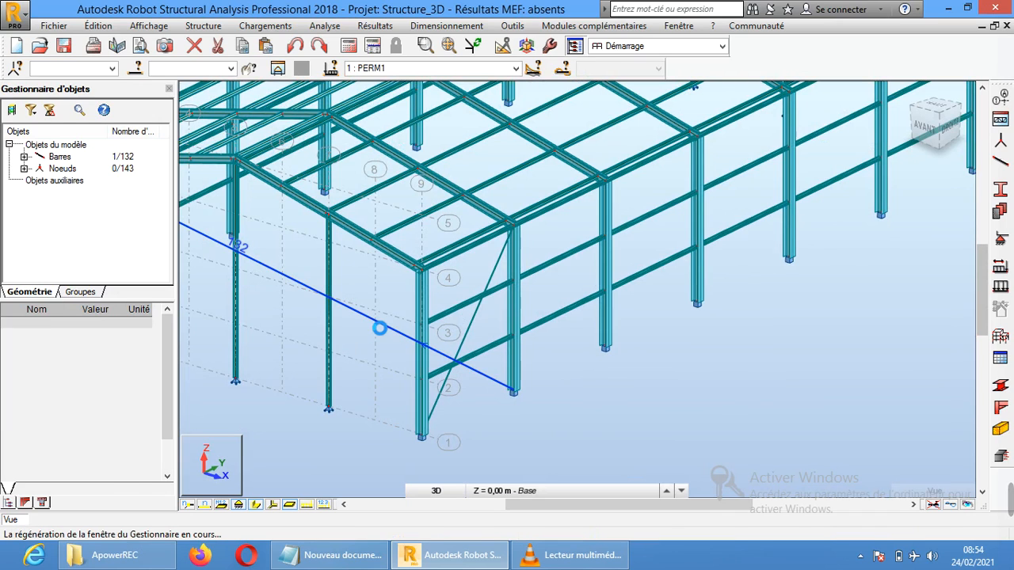
pyautogui.press('Delete')
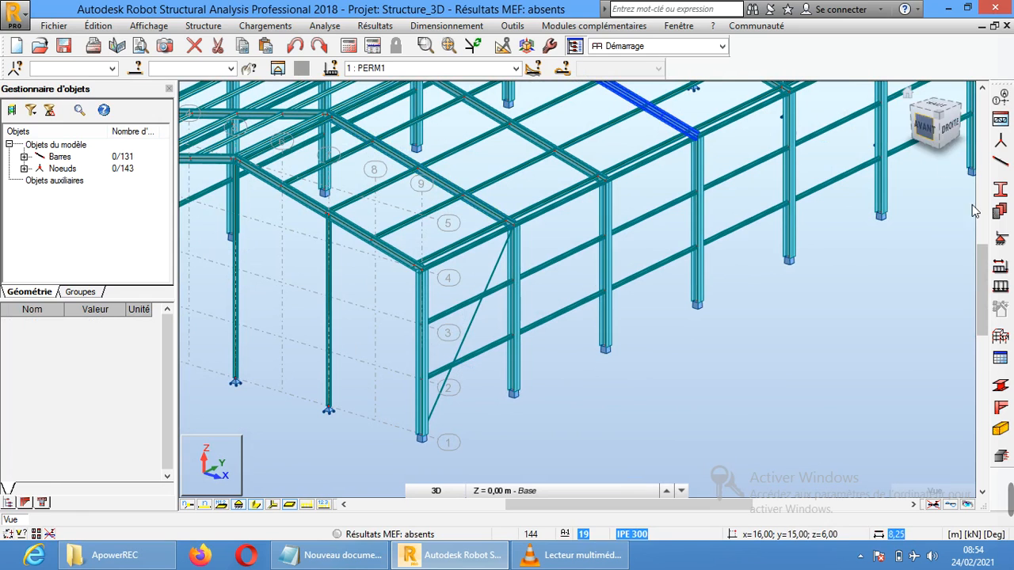
pyautogui.click(1001, 163)
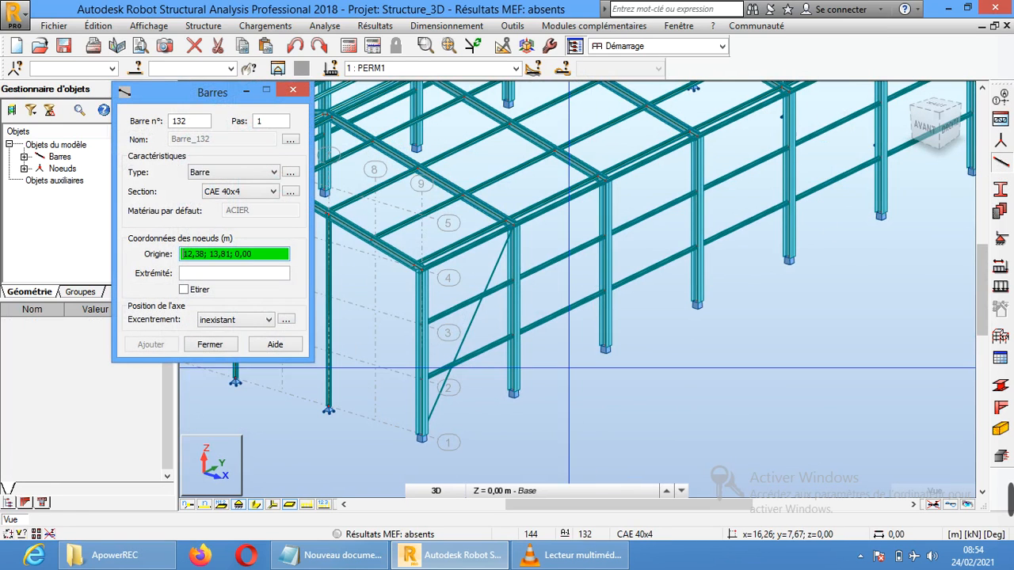
pyautogui.moveTo(697, 387); pyautogui.dragTo(672, 382, button='middle')
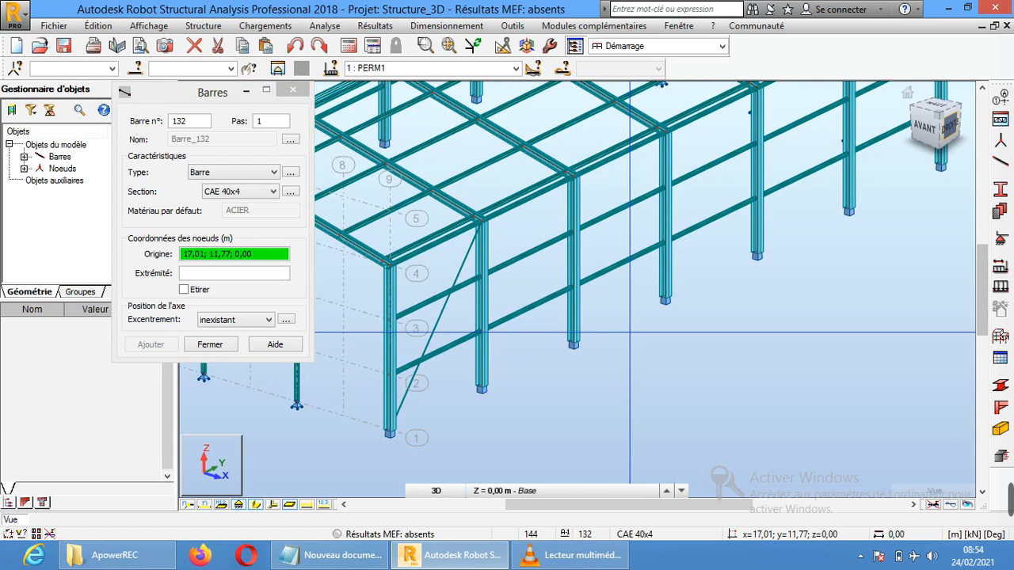
pyautogui.moveTo(936, 130); pyautogui.dragTo(927, 131)
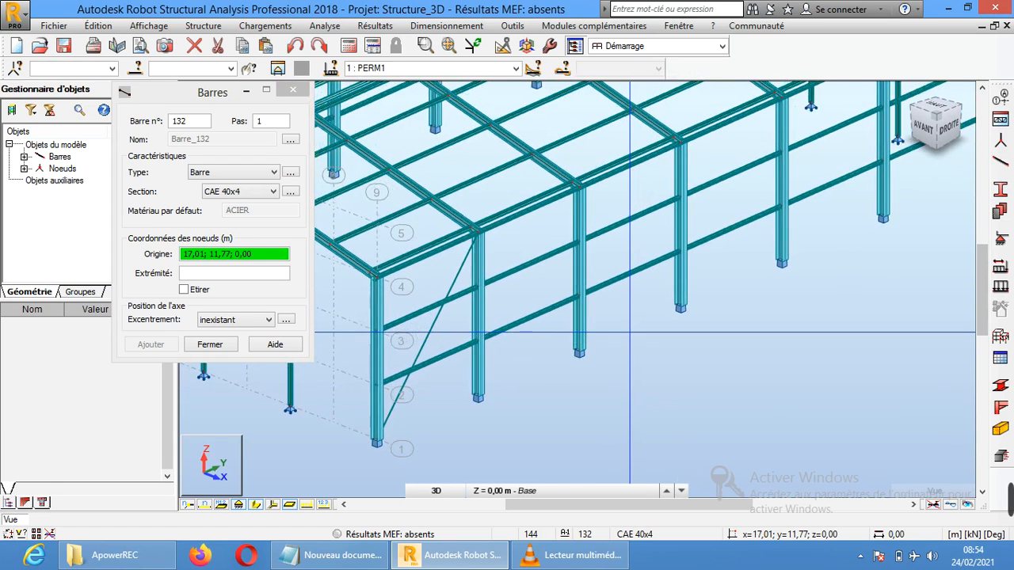
pyautogui.click(477, 396)
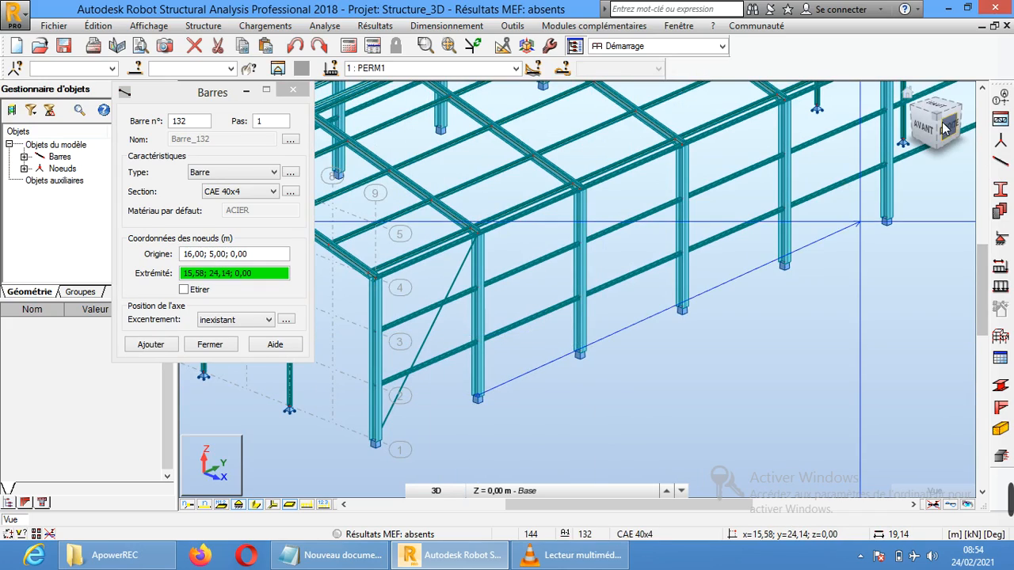
pyautogui.moveTo(943, 126); pyautogui.dragTo(896, 198)
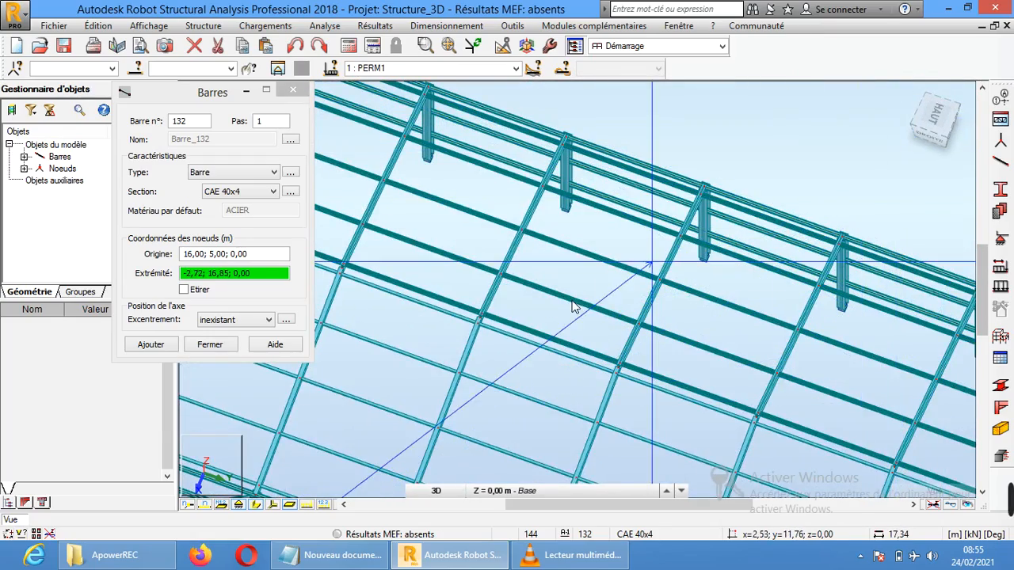
pyautogui.moveTo(573, 304); pyautogui.dragTo(818, 148, button='middle')
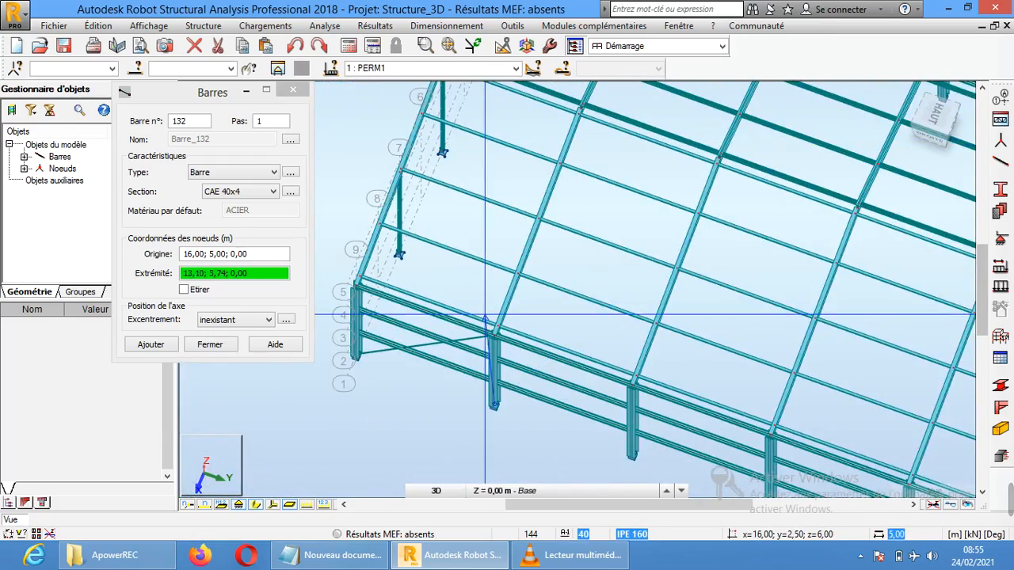
pyautogui.moveTo(432, 297); pyautogui.dragTo(438, 269, button='middle')
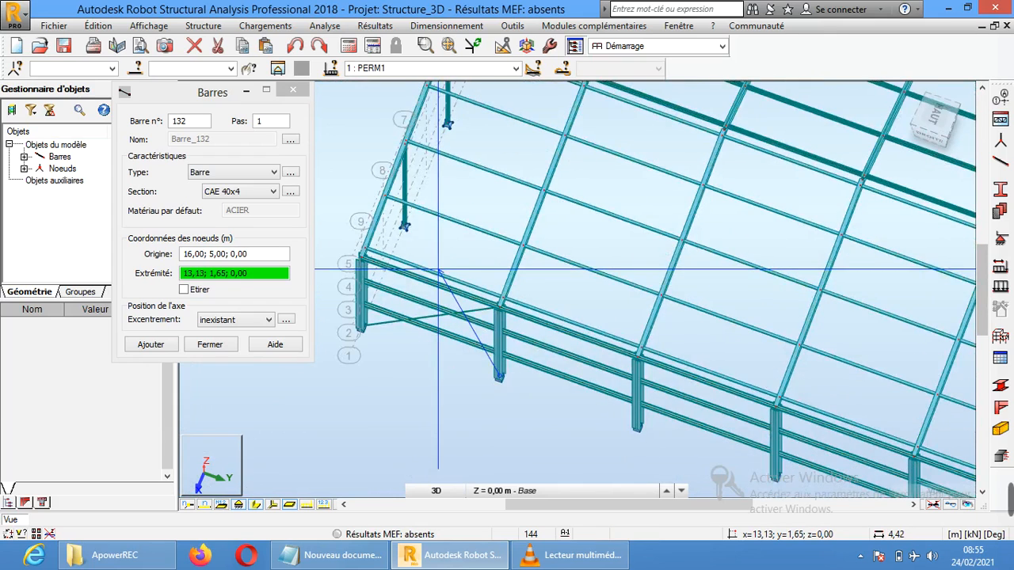
pyautogui.click(937, 119)
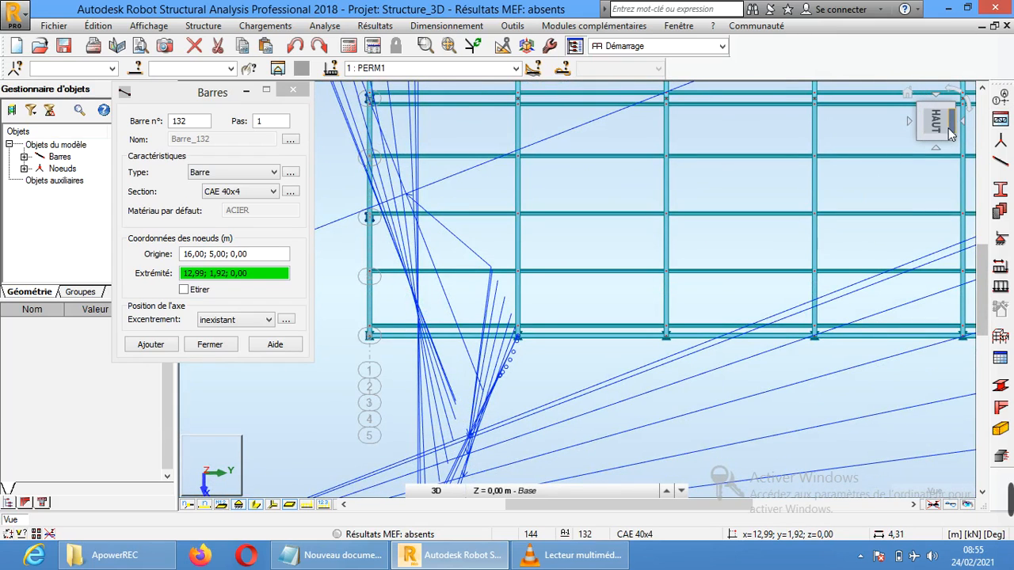
pyautogui.moveTo(939, 127); pyautogui.dragTo(906, 92)
pyautogui.click(610, 333)
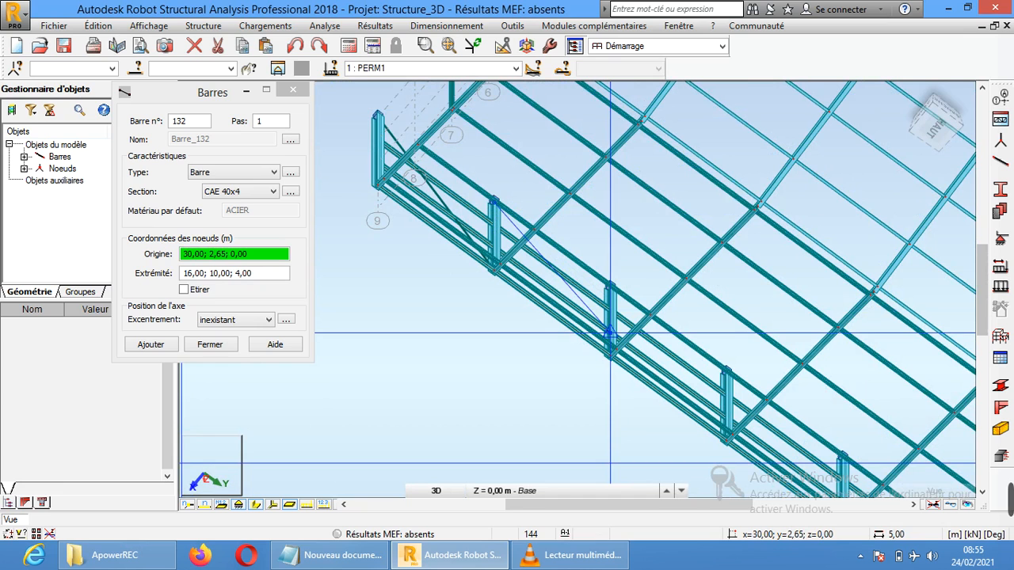
pyautogui.click(210, 345)
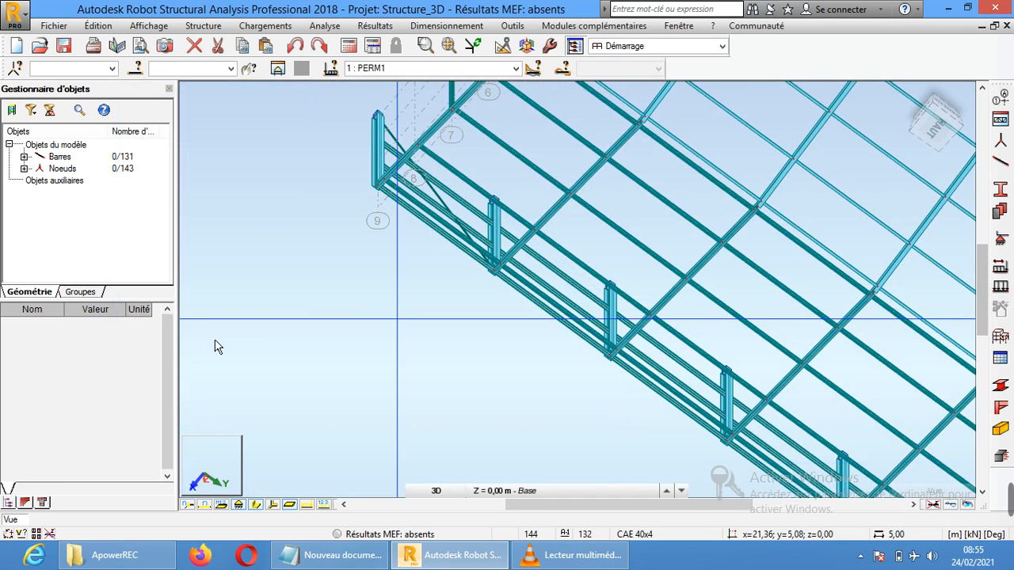
# Hide the bar section shapes so the hall is drawn as axis lines around the right wall's first bay
pyautogui.click(940, 125)
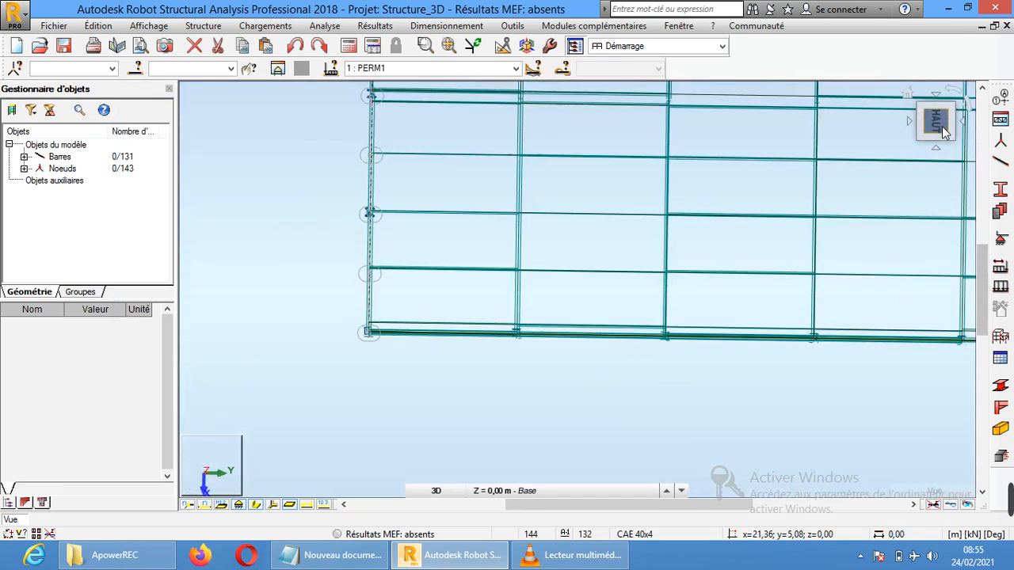
pyautogui.scroll(-4, 869, 208)
pyautogui.moveTo(875, 202); pyautogui.dragTo(670, 299, button='middle')
pyautogui.moveTo(931, 135); pyautogui.dragTo(937, 160)
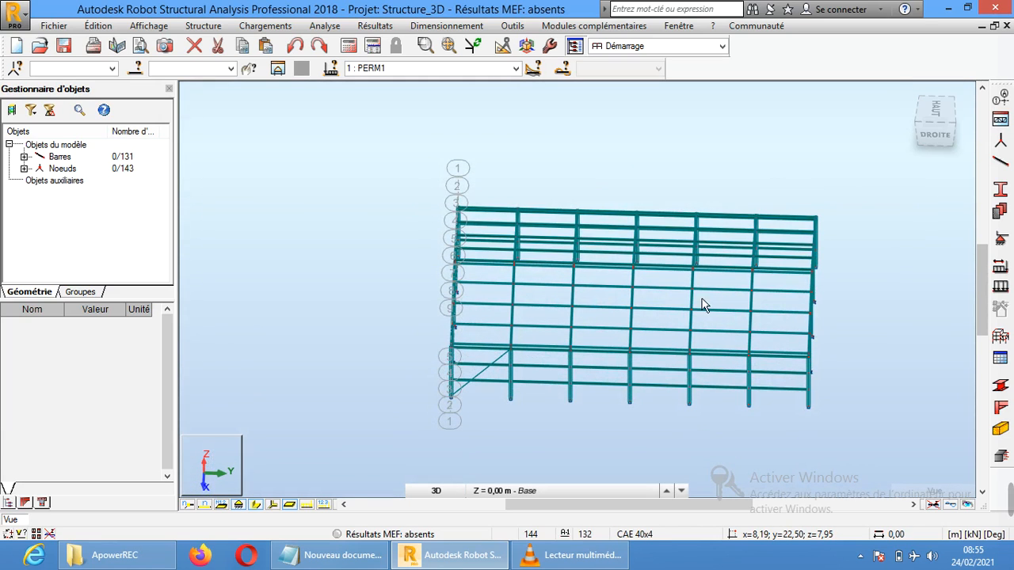
pyautogui.moveTo(737, 338); pyautogui.dragTo(711, 310, button='middle')
pyautogui.rightClick(583, 417)
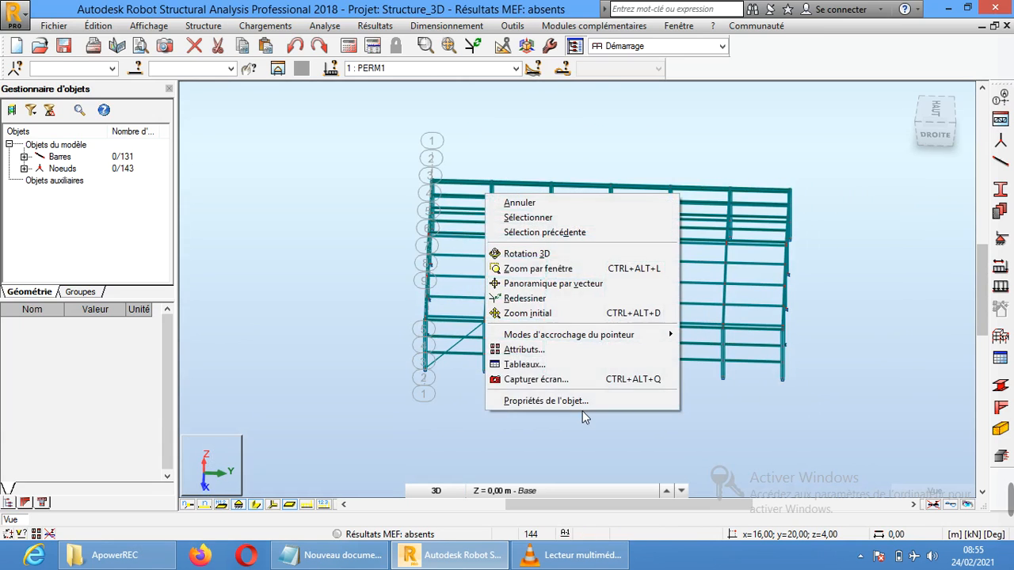
pyautogui.click(565, 254)
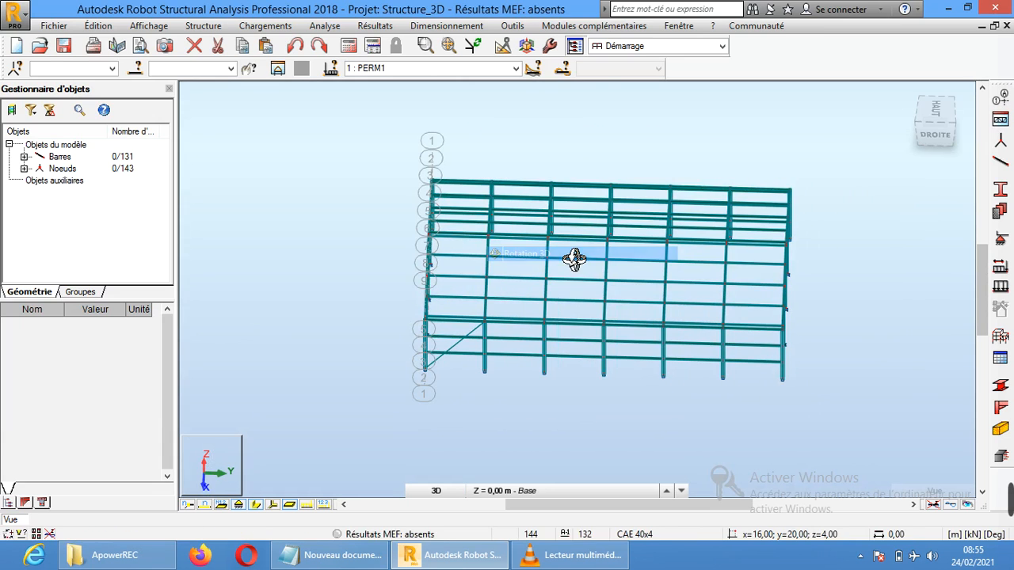
pyautogui.moveTo(607, 397); pyautogui.dragTo(479, 338)
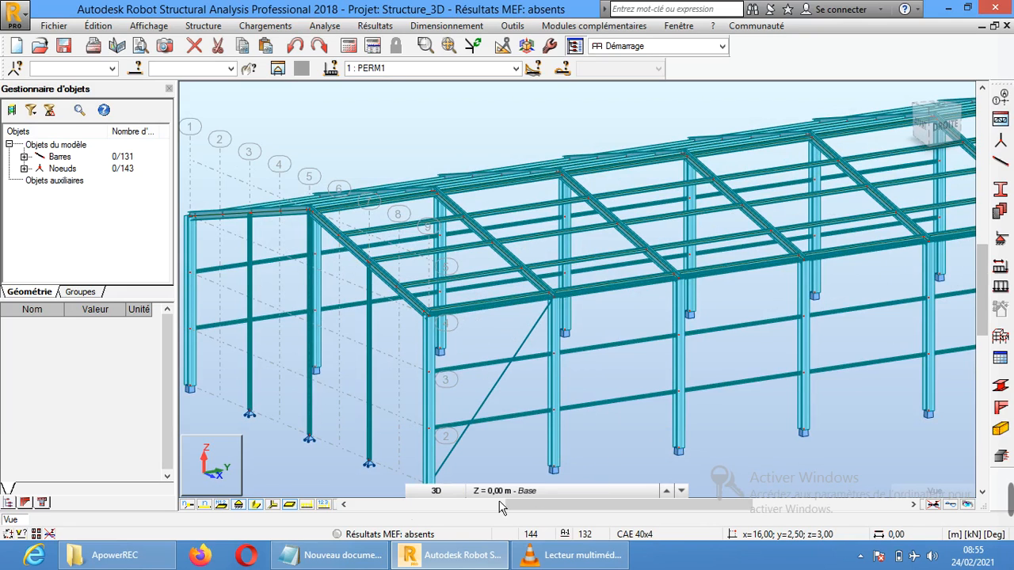
pyautogui.click(254, 508)
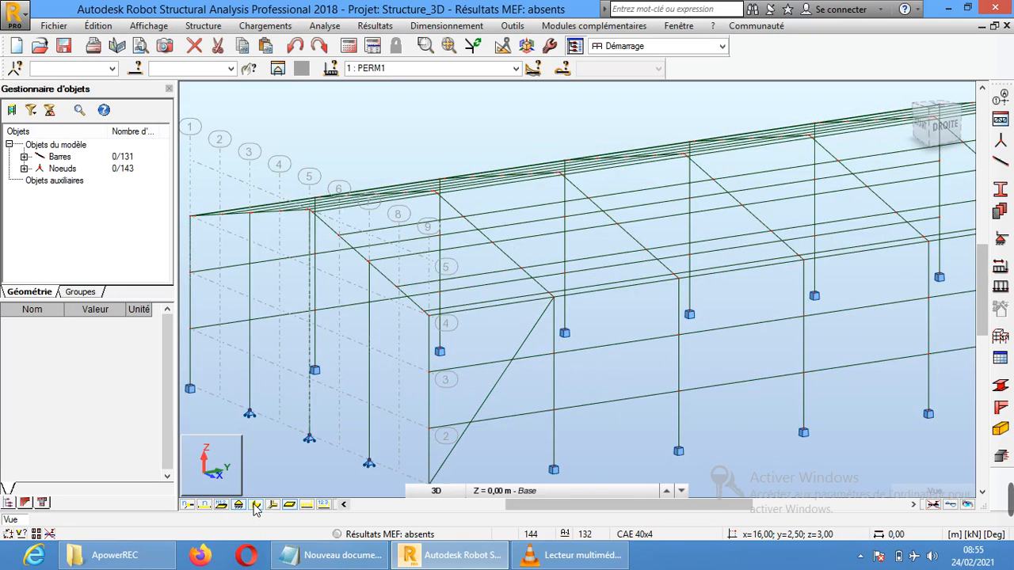
# Add a CAE 40x4 diagonal from 16;0;6 to 16;5;0 in the right wall's first bay and display the section shapes again
pyautogui.click(1001, 162)
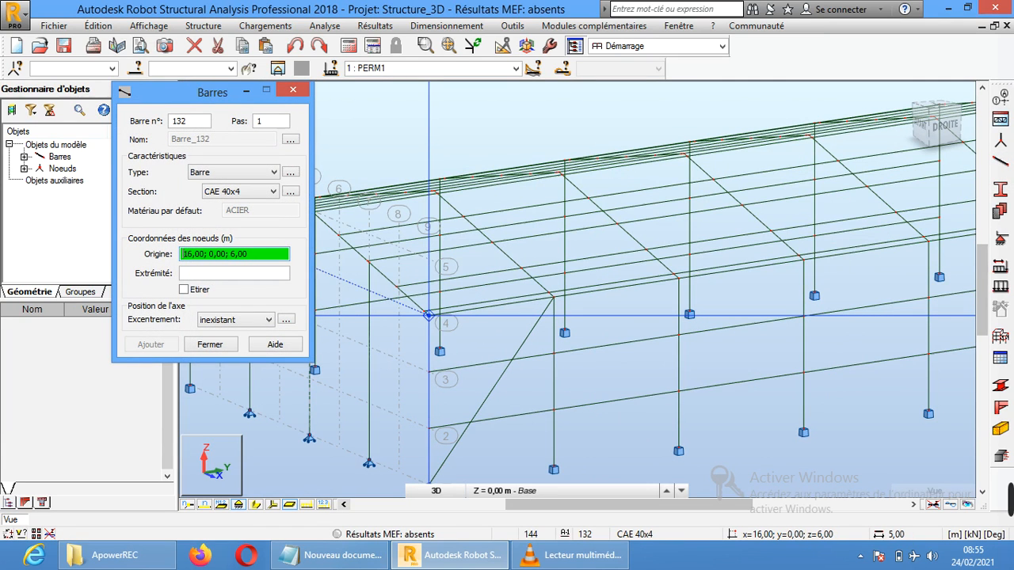
pyautogui.click(429, 316)
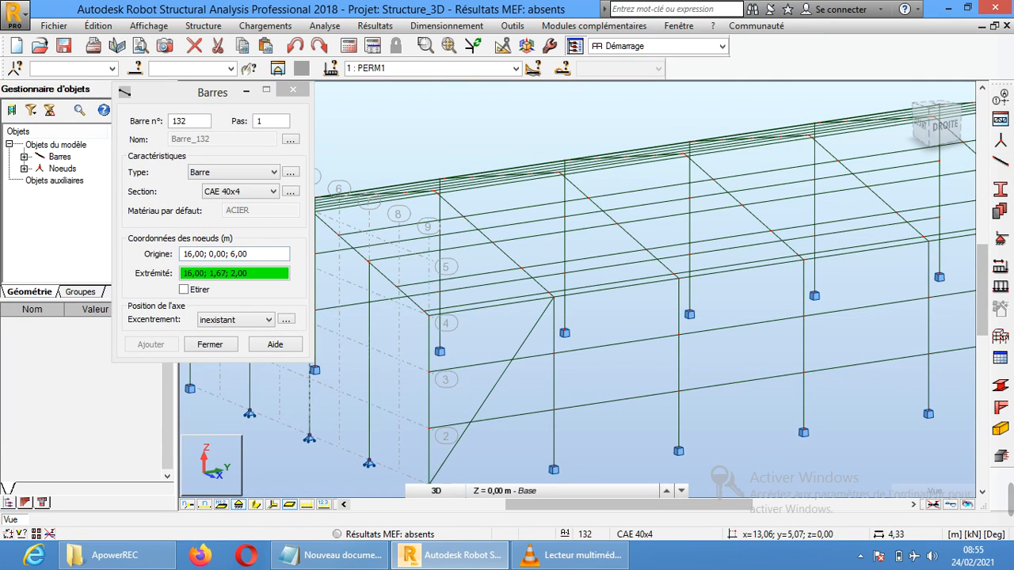
pyautogui.click(553, 468)
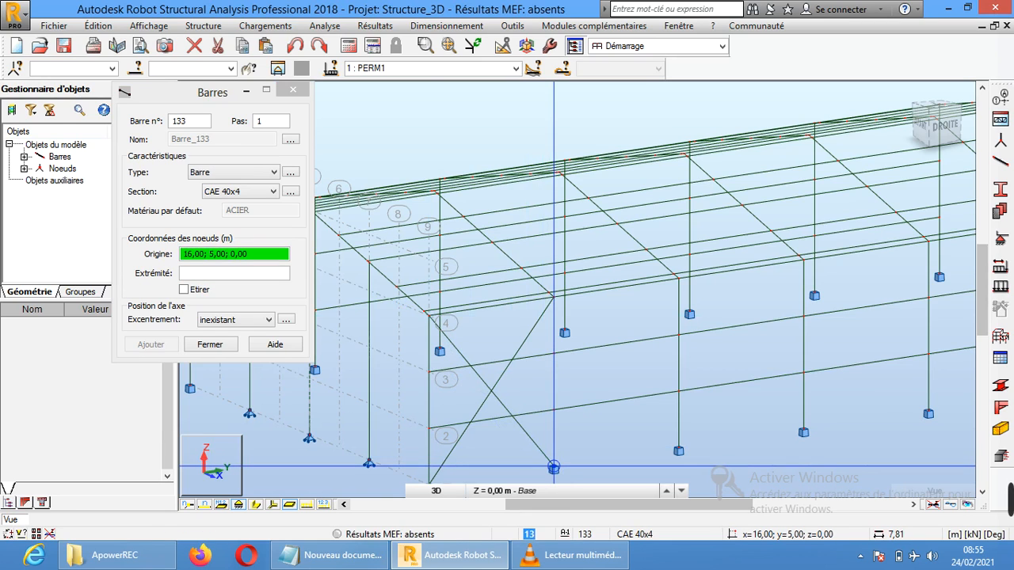
pyautogui.click(210, 344)
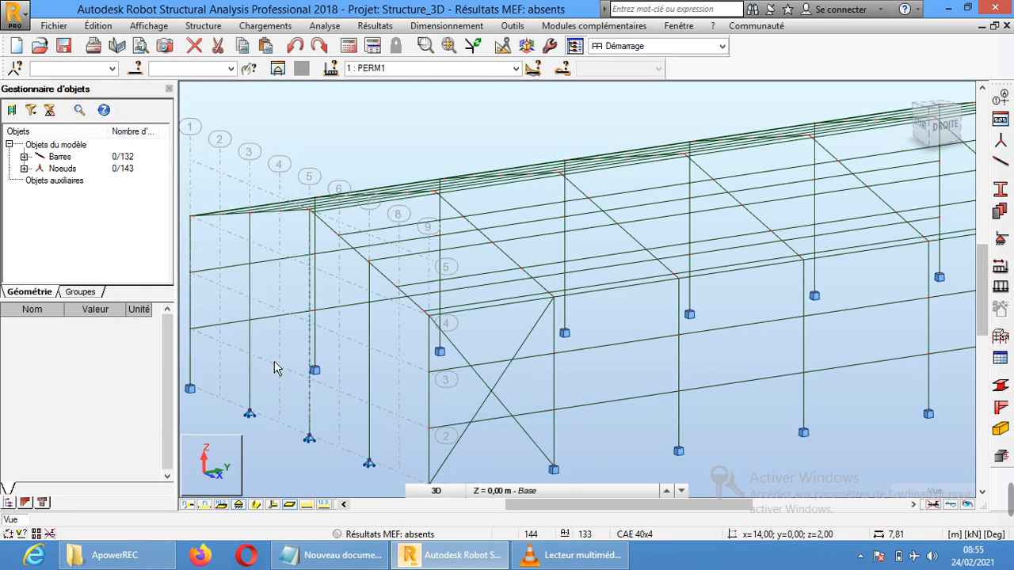
pyautogui.click(255, 505)
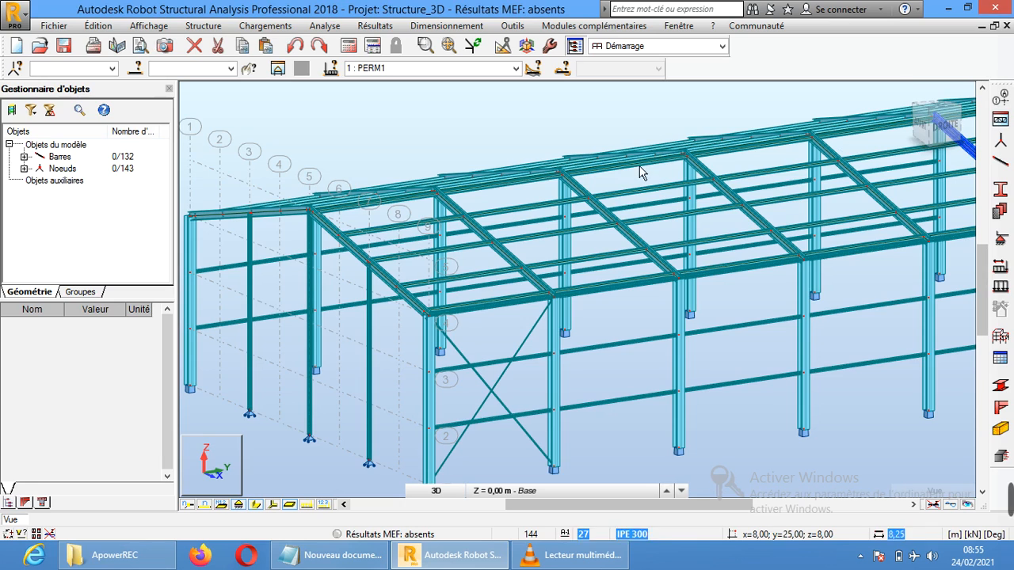
# Examine the crossed diagonals from another 3D angle and along the full right elevation
pyautogui.rightClick(610, 129)
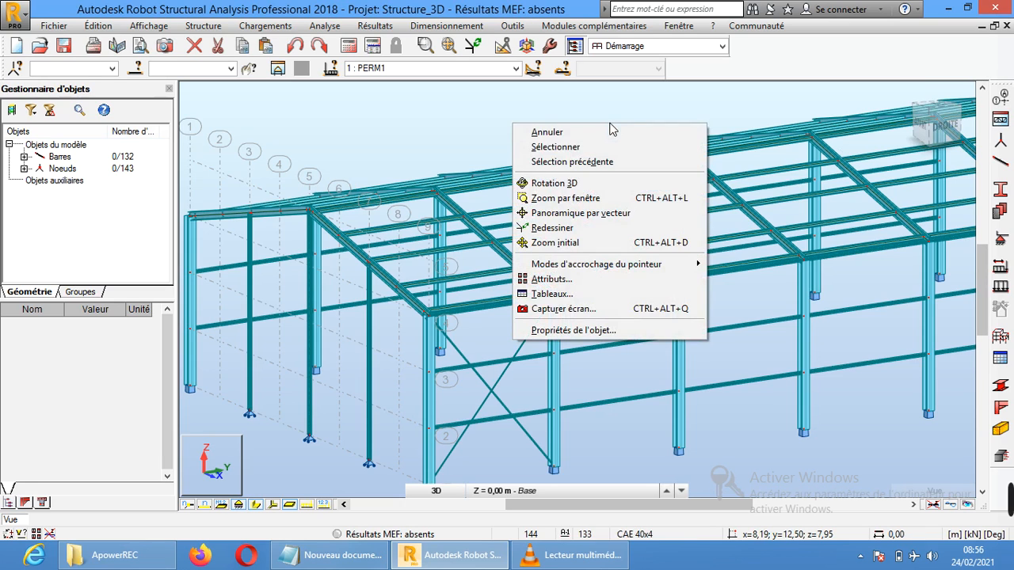
pyautogui.click(579, 190)
pyautogui.moveTo(607, 354); pyautogui.dragTo(522, 384)
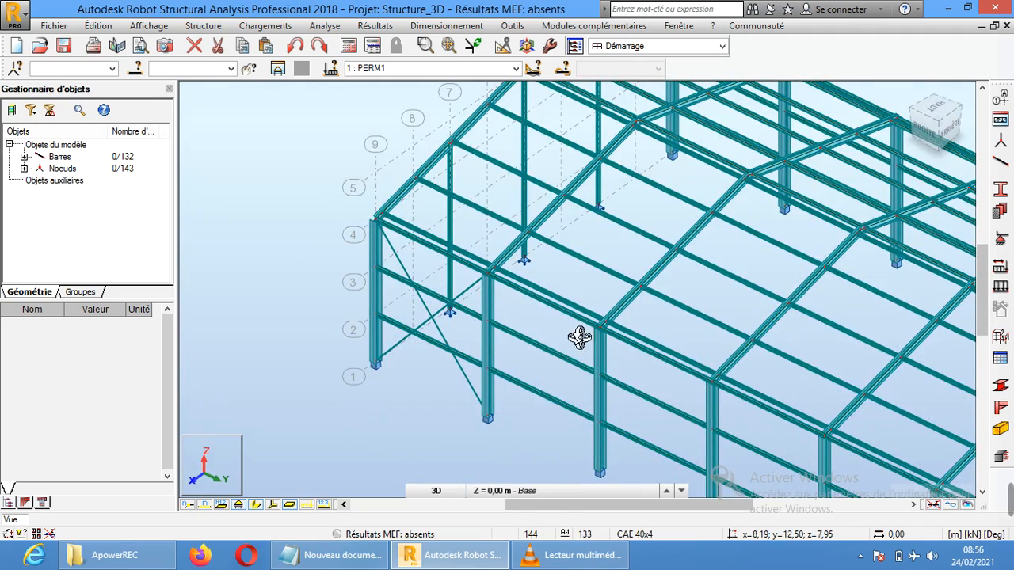
pyautogui.click(929, 135)
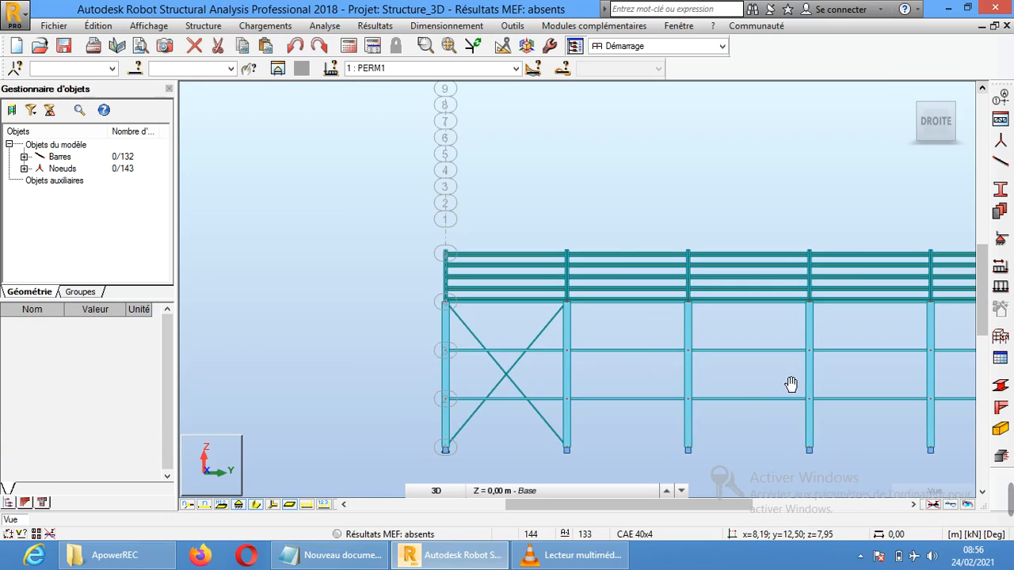
pyautogui.moveTo(791, 385); pyautogui.dragTo(640, 362, button='middle')
pyautogui.scroll(-1, 586, 345)
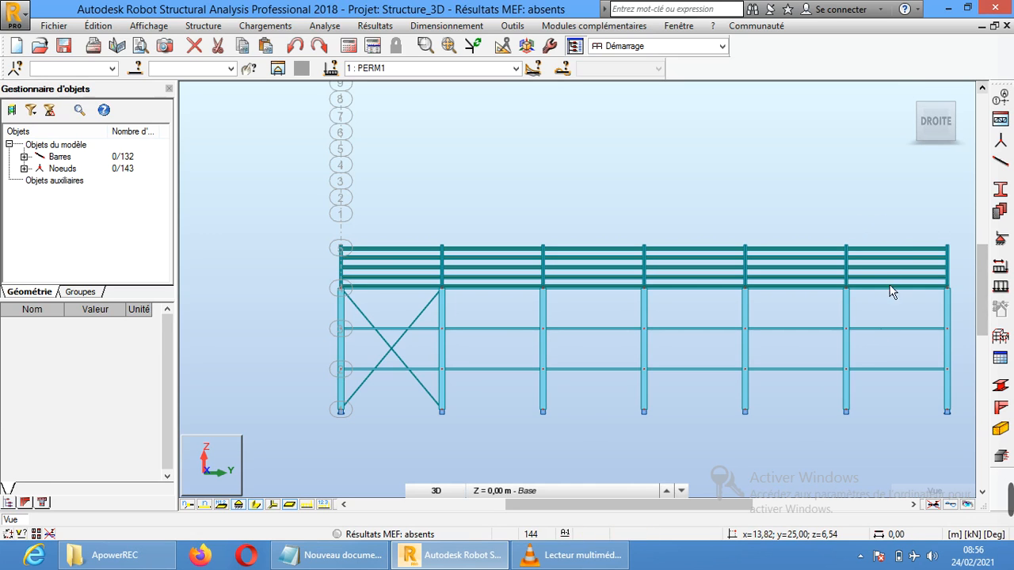
pyautogui.moveTo(903, 209)
pyautogui.mouseDown(button='middle')
pyautogui.moveTo(890, 215)
pyautogui.moveTo(825, 202)
pyautogui.mouseUp(button='middle')
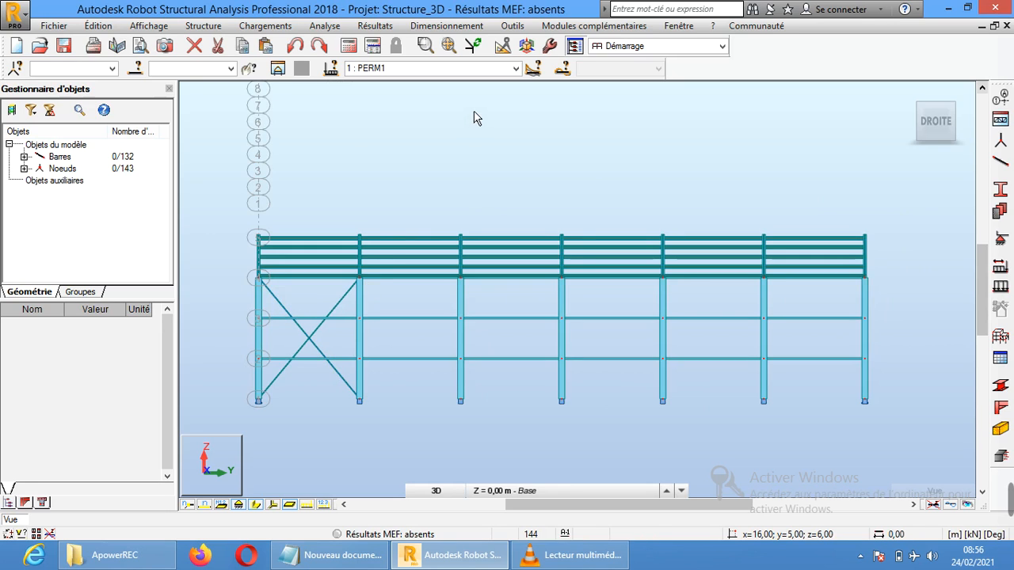
# Try to copy the entire structure by a translation of 16; 25; 0 m between two column bases, and undo the copy
pyautogui.click(505, 49)
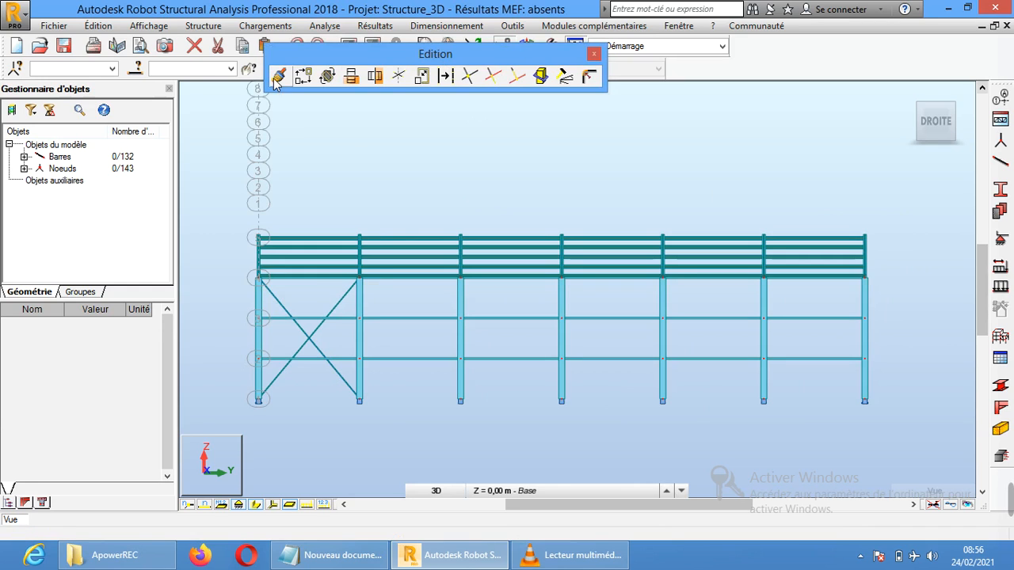
pyautogui.click(593, 53)
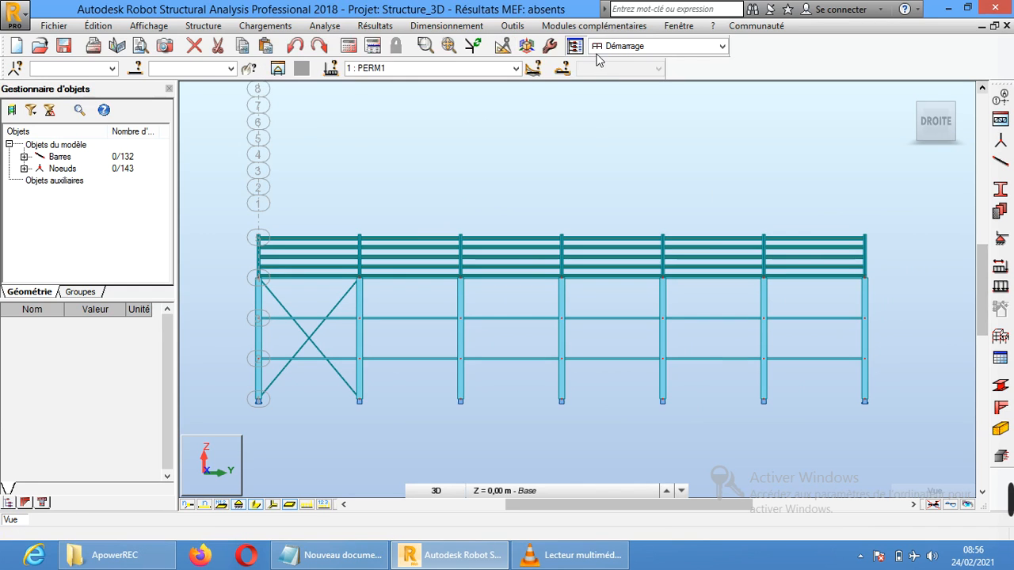
pyautogui.click(505, 49)
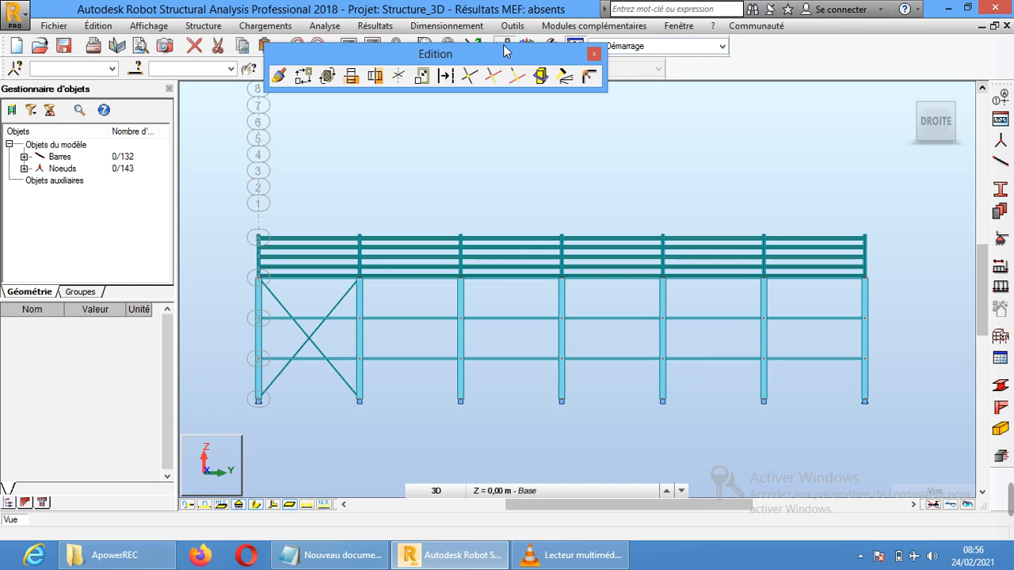
pyautogui.click(303, 76)
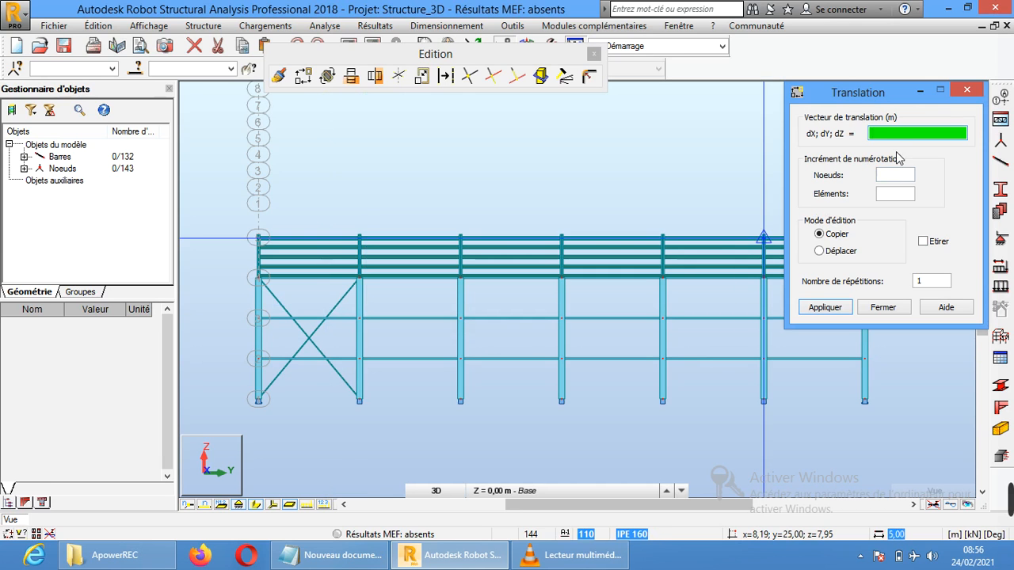
pyautogui.moveTo(875, 93); pyautogui.dragTo(576, 33)
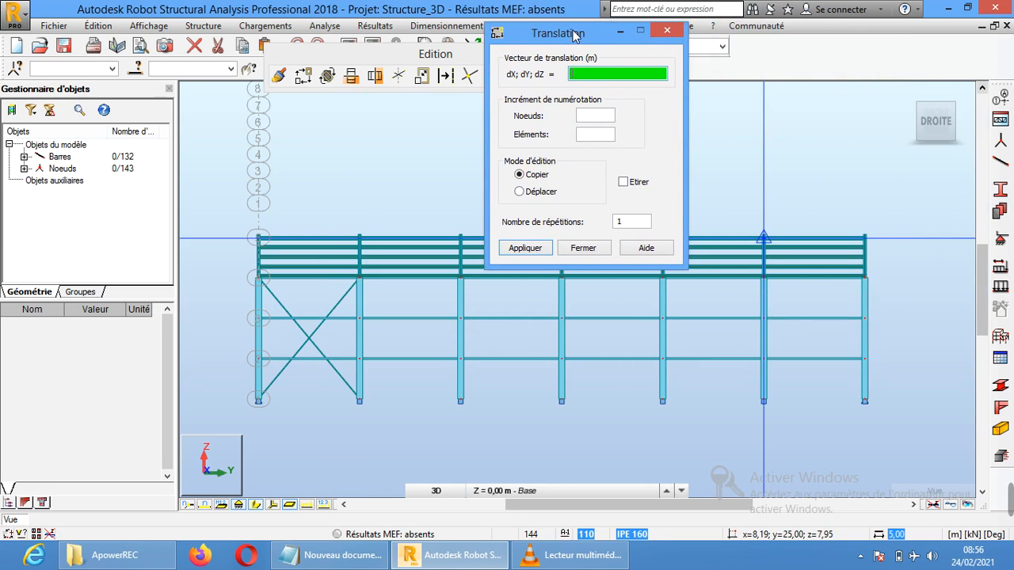
pyautogui.click(258, 400)
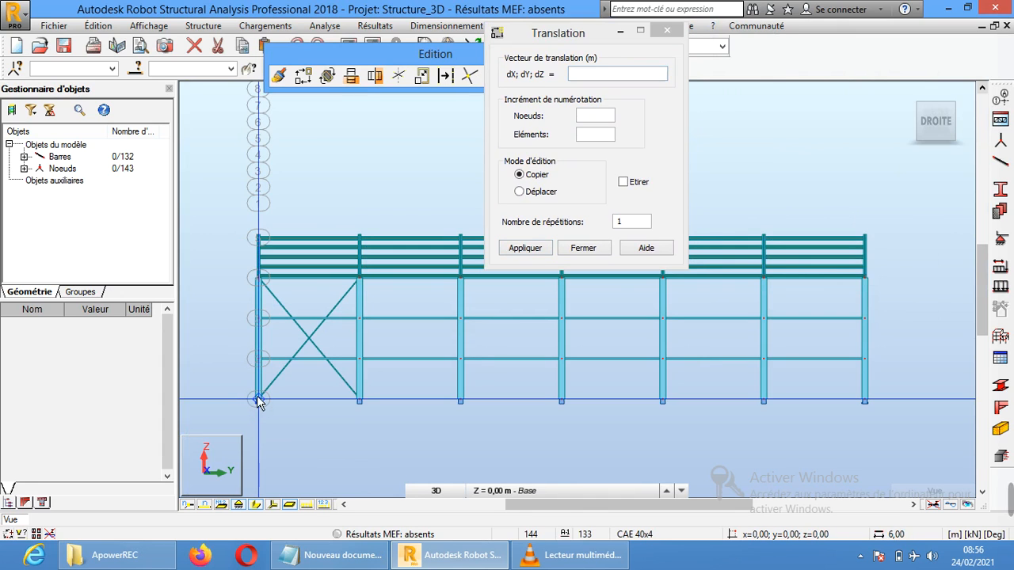
pyautogui.click(765, 398)
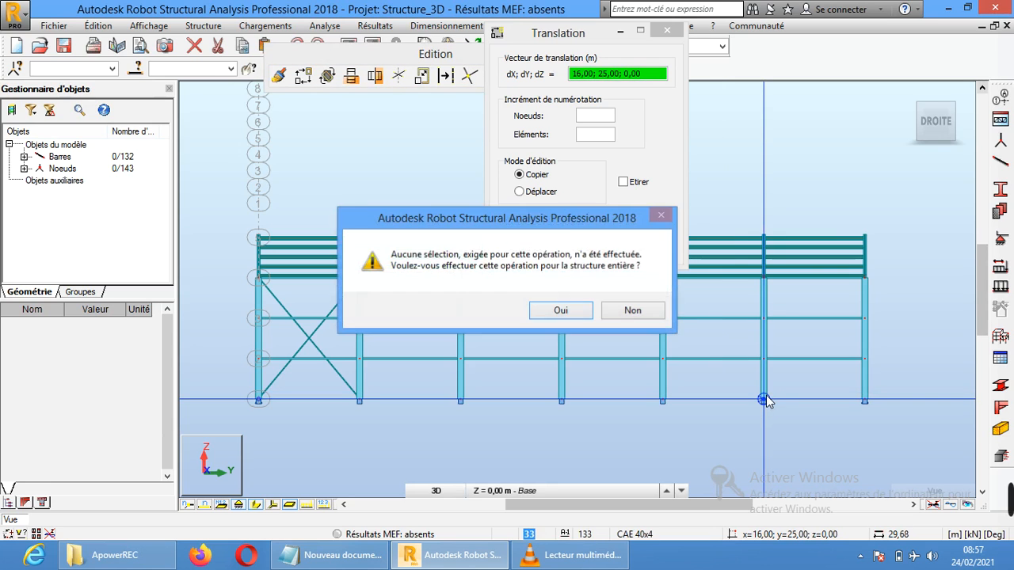
pyautogui.click(563, 310)
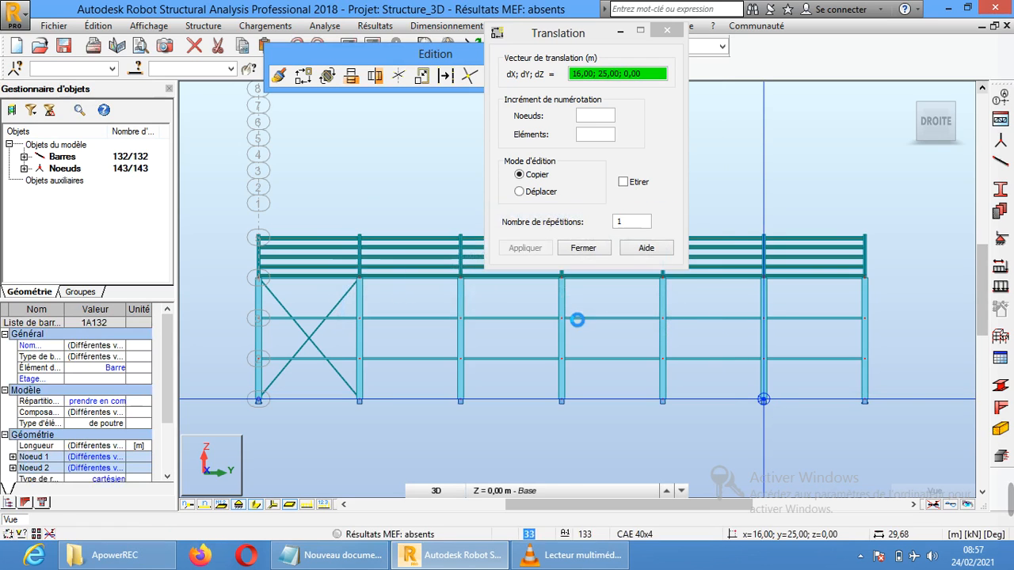
pyautogui.click(667, 32)
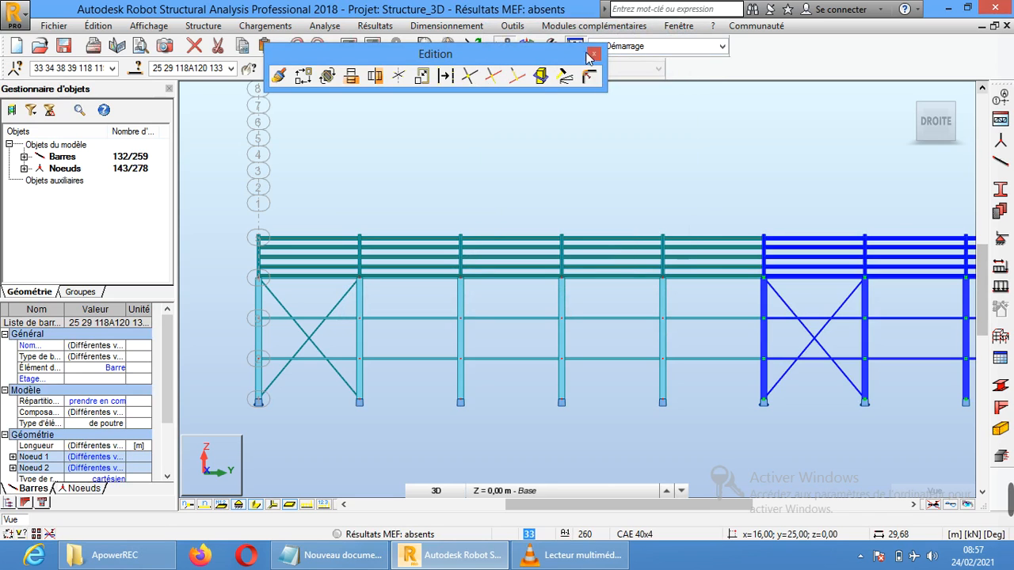
pyautogui.click(594, 55)
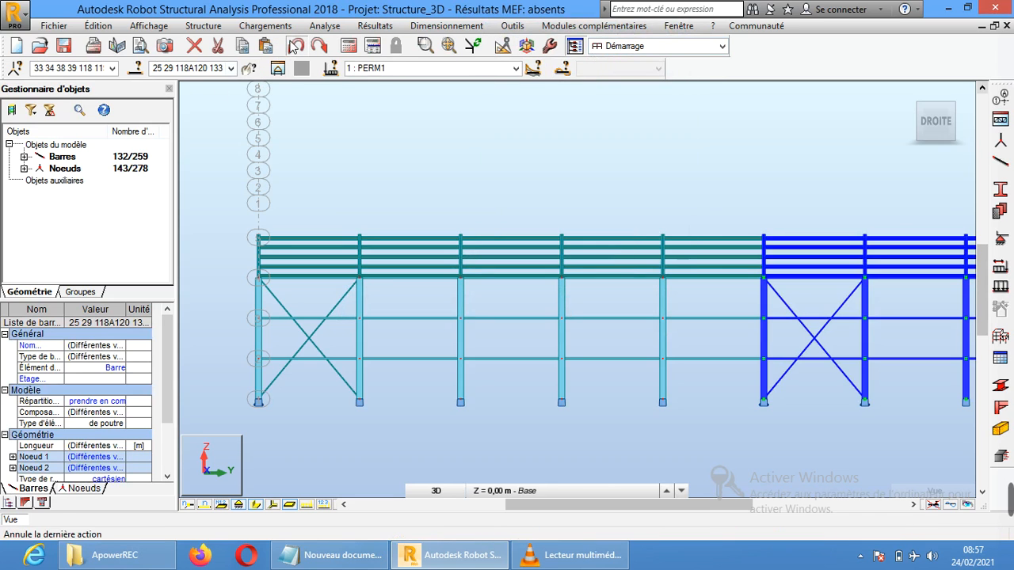
pyautogui.click(293, 46)
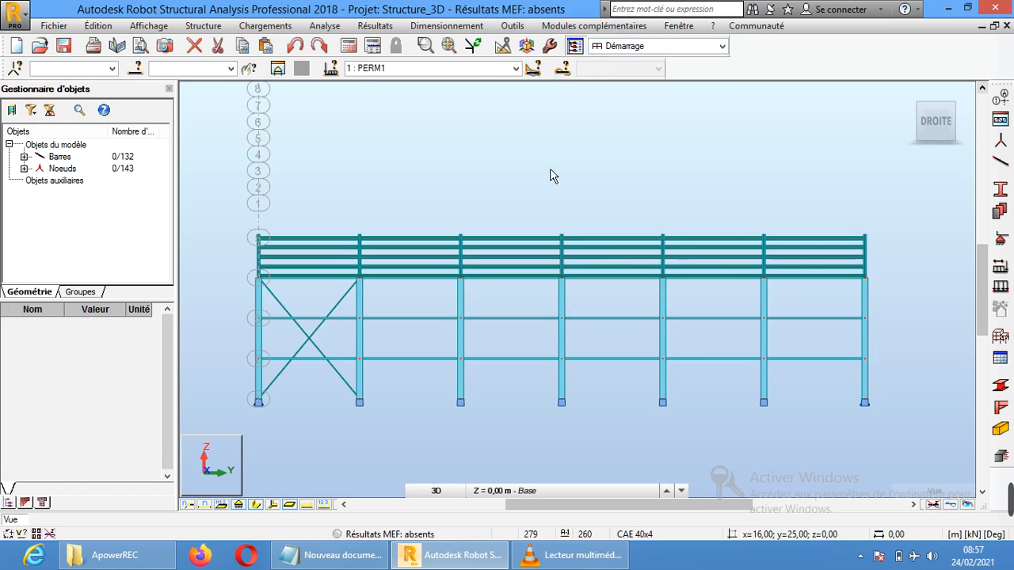
# Try to copy the right wall's two first-bay diagonals by a translation of 16; 25; 0 m, applying the copy twice
pyautogui.click(337, 307)
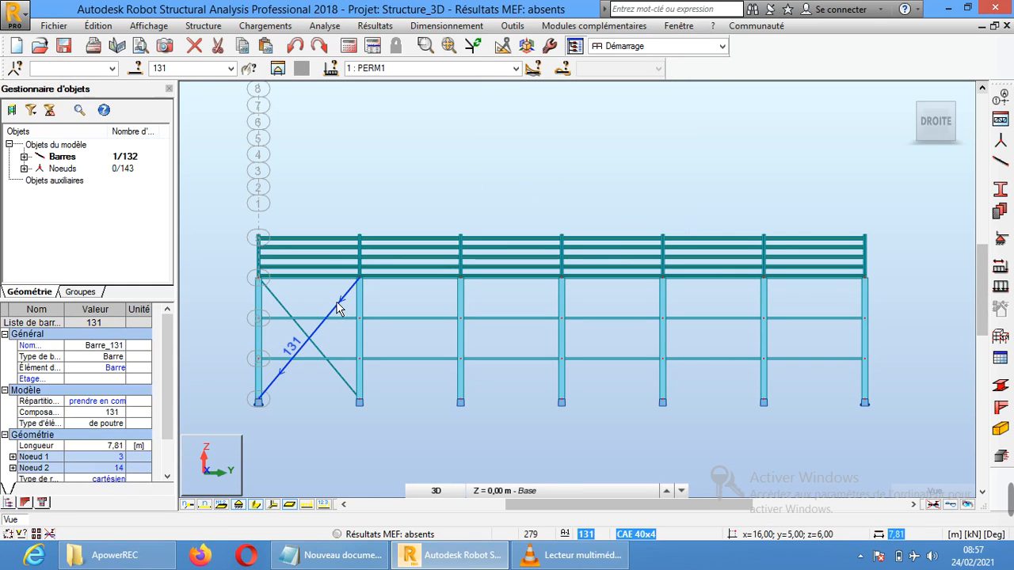
pyautogui.keyDown('ctrl'); pyautogui.click(293, 317); pyautogui.keyUp('ctrl')
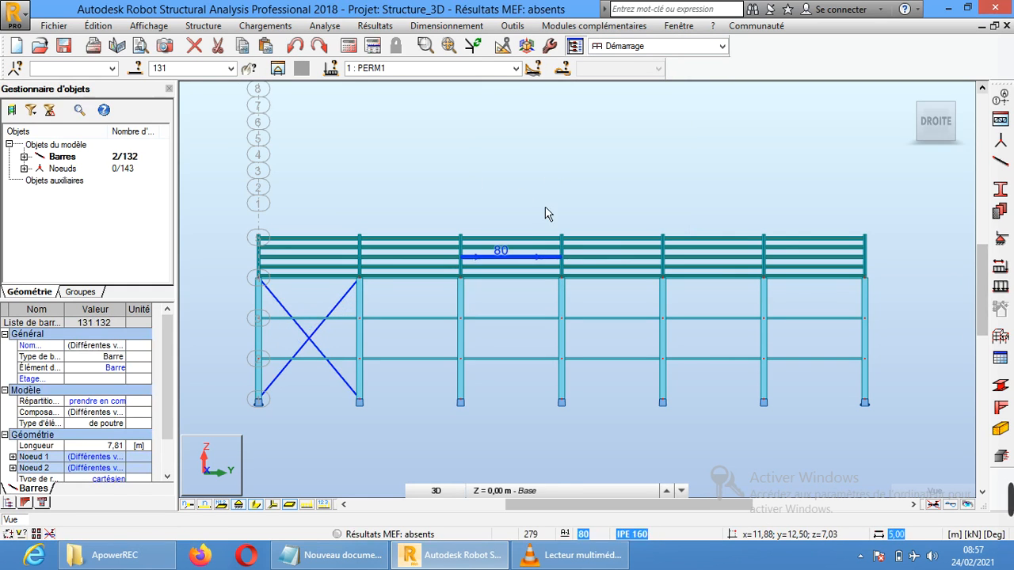
pyautogui.click(506, 46)
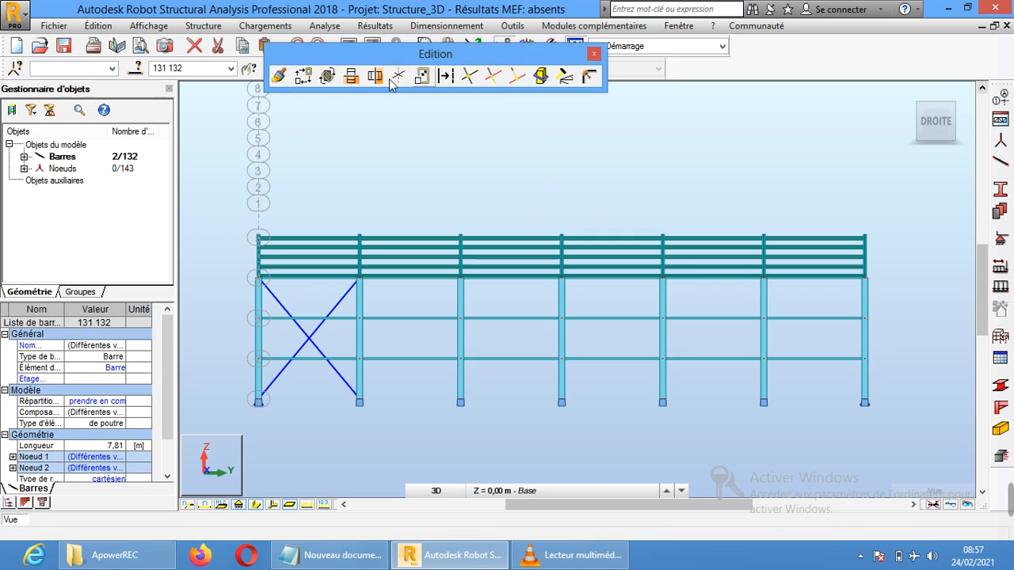
pyautogui.click(304, 75)
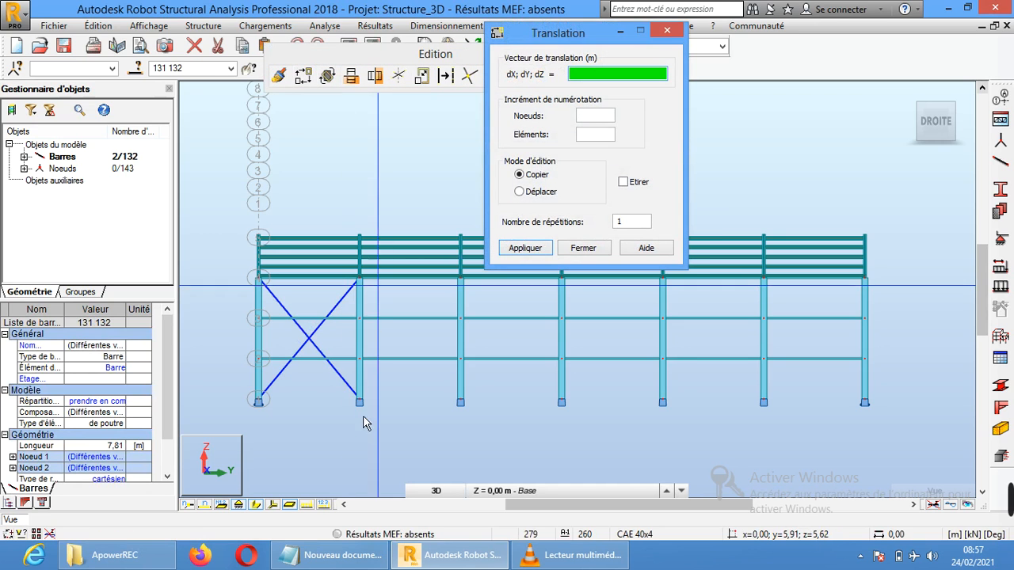
pyautogui.click(258, 402)
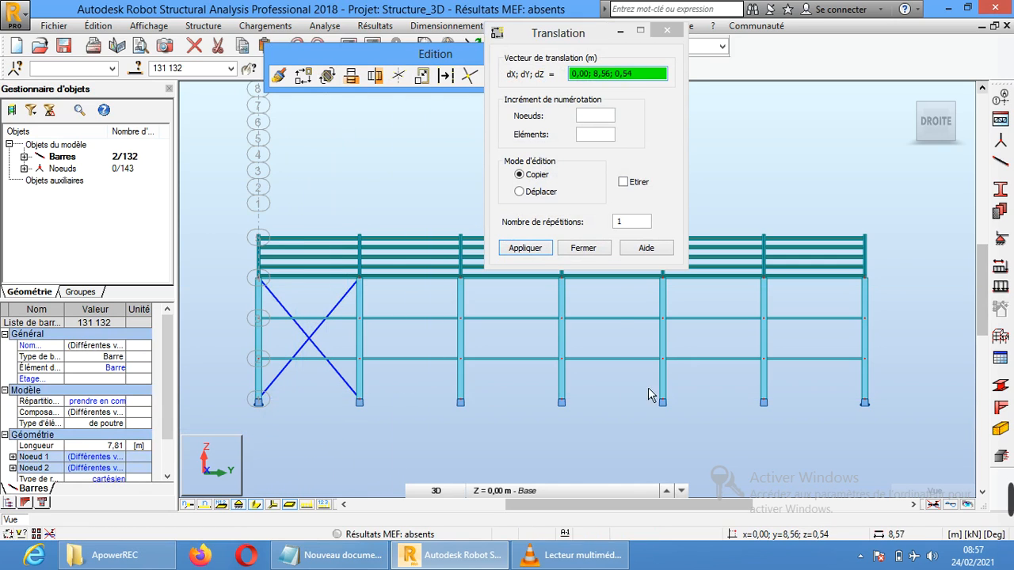
pyautogui.click(763, 403)
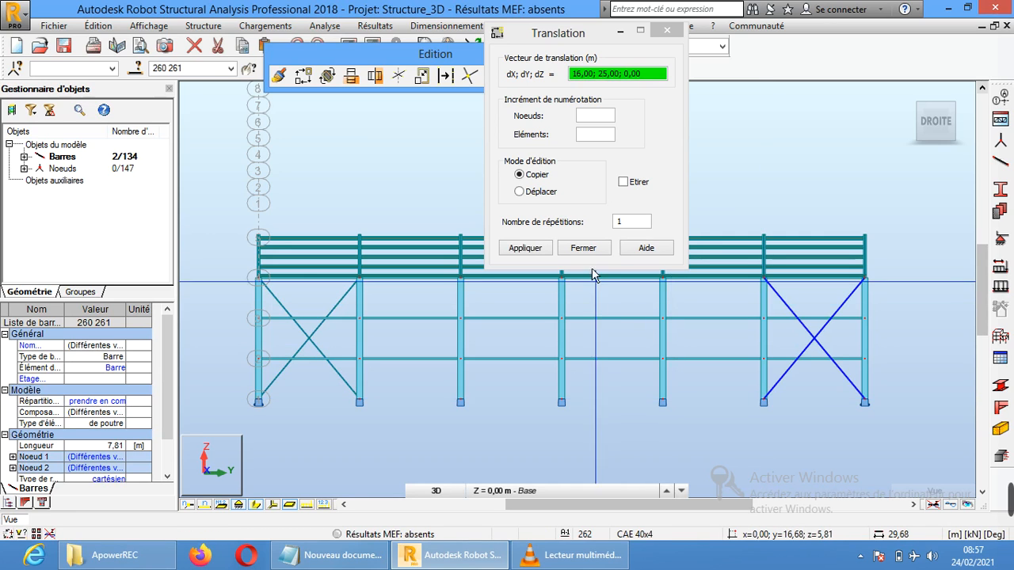
pyautogui.click(543, 250)
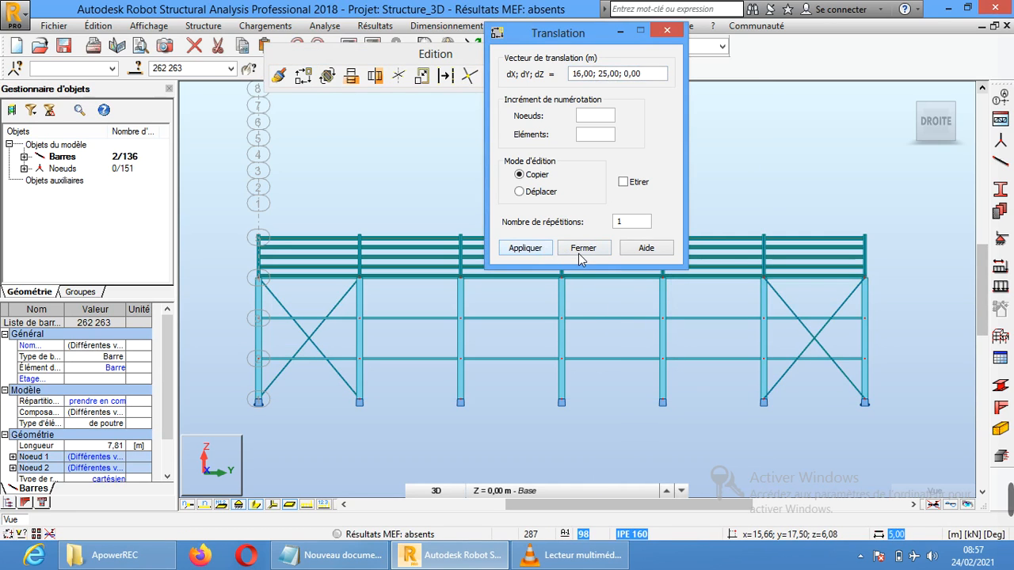
pyautogui.click(582, 249)
# Delete the extra pair of crossed diagonals standing far beyond the hall's last bay
pyautogui.scroll(-2, 740, 299)
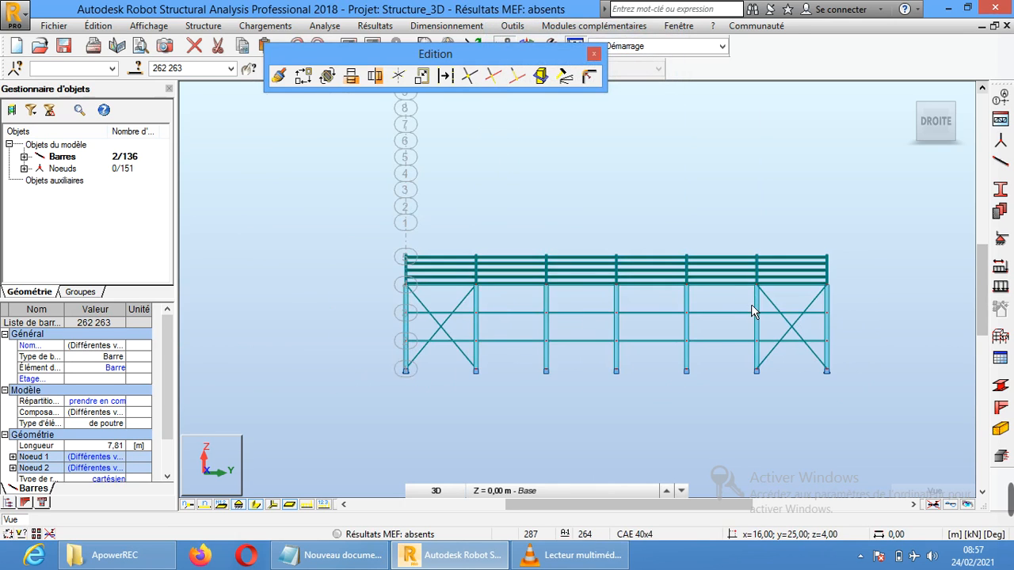
pyautogui.scroll(-2, 751, 309)
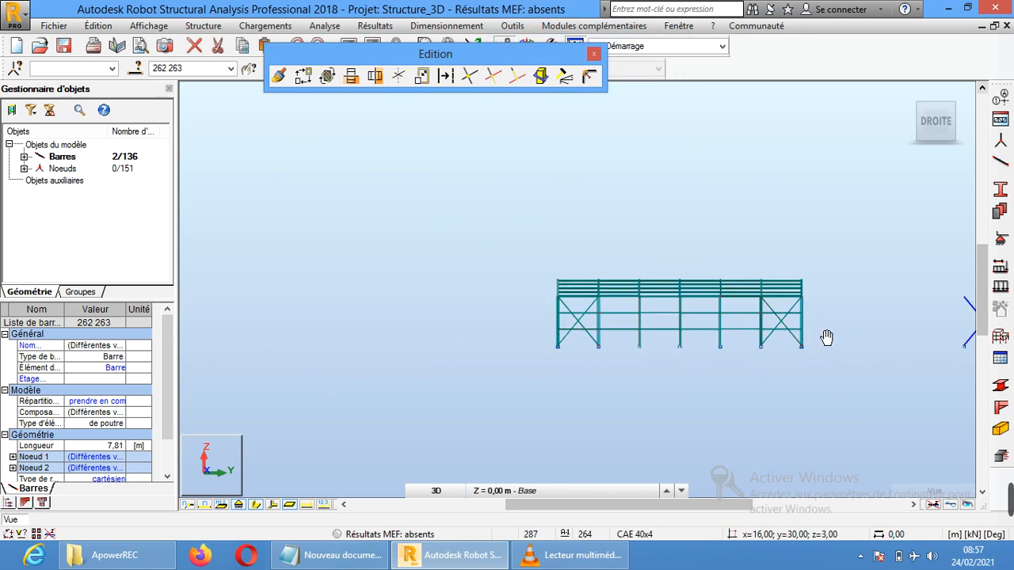
pyautogui.moveTo(826, 338); pyautogui.dragTo(507, 347, button='middle')
pyautogui.click(555, 275)
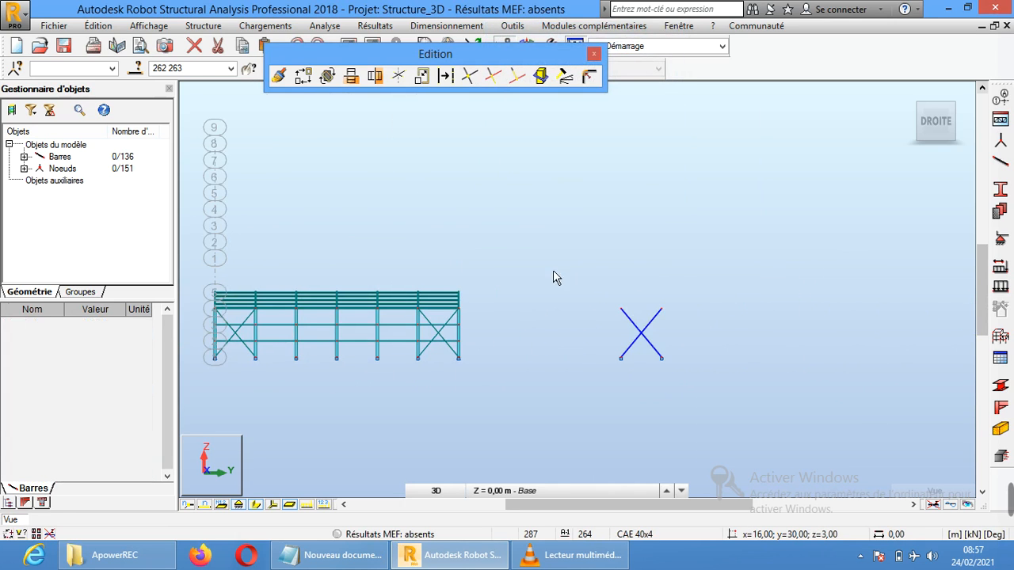
pyautogui.moveTo(564, 274); pyautogui.dragTo(680, 391)
pyautogui.press('Delete')
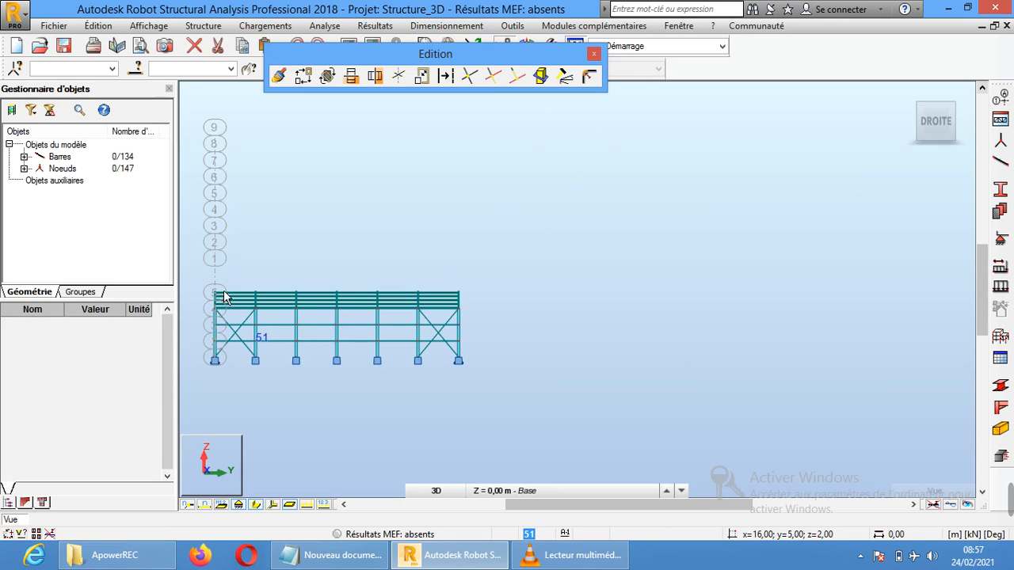
# Delete the remaining misplaced pair of crossed diagonals standing outside the hall, to the side of the right wall
pyautogui.moveTo(342, 273); pyautogui.dragTo(480, 267, button='middle')
pyautogui.scroll(2, 440, 331)
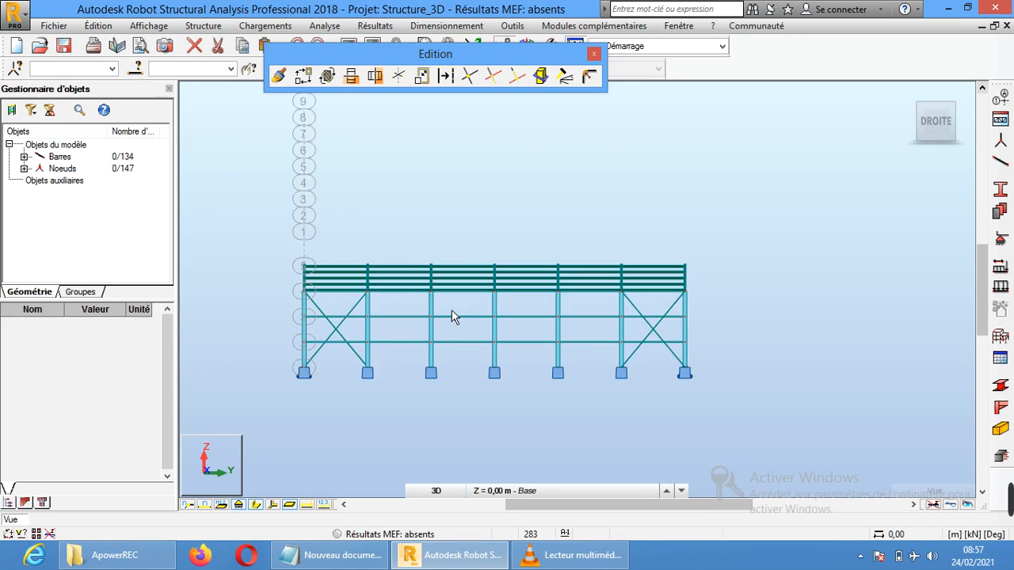
pyautogui.scroll(1, 471, 248)
pyautogui.rightClick(669, 179)
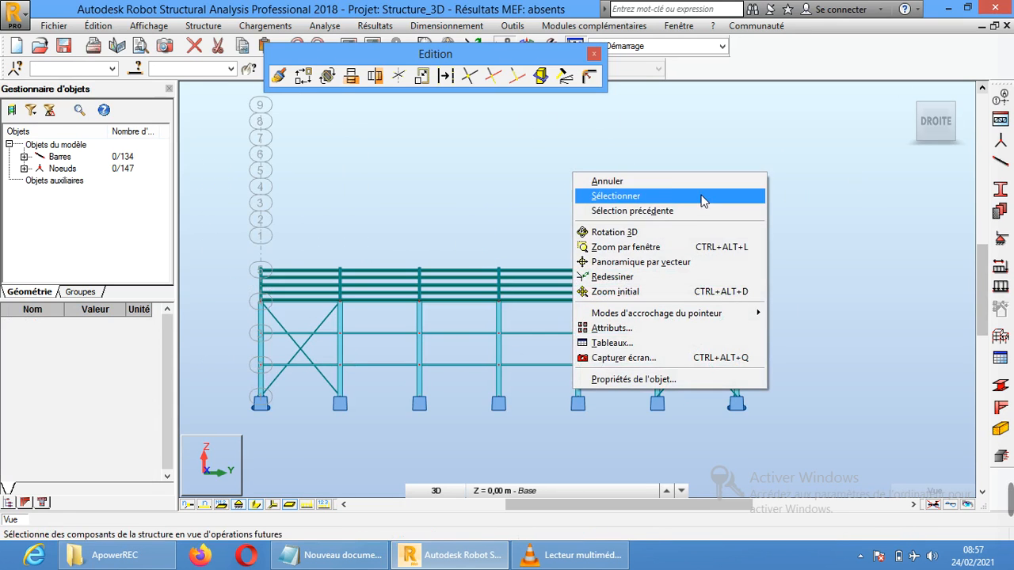
pyautogui.click(645, 229)
pyautogui.moveTo(592, 315); pyautogui.dragTo(674, 335)
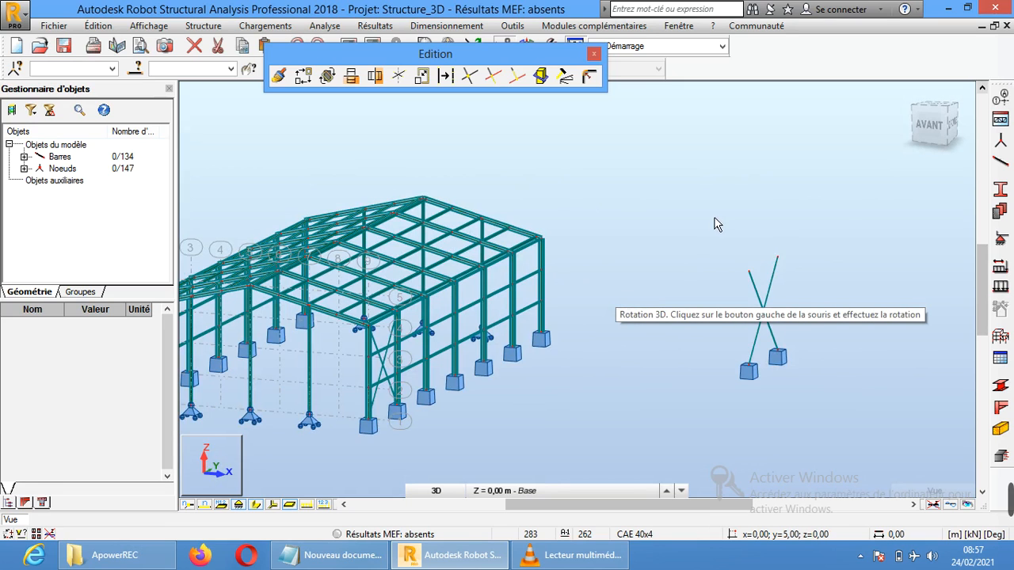
pyautogui.moveTo(781, 401); pyautogui.dragTo(802, 406)
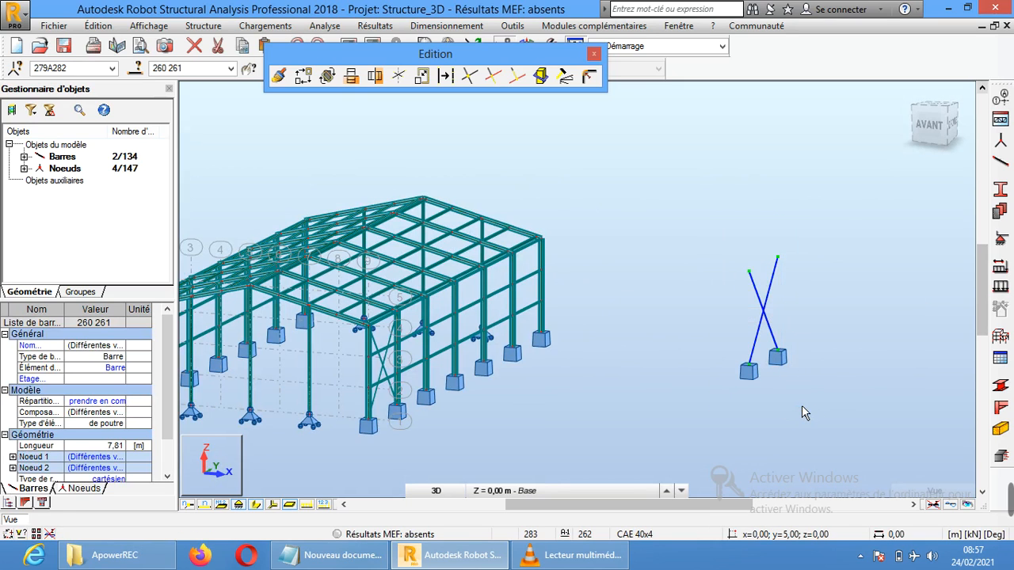
pyautogui.press('Delete')
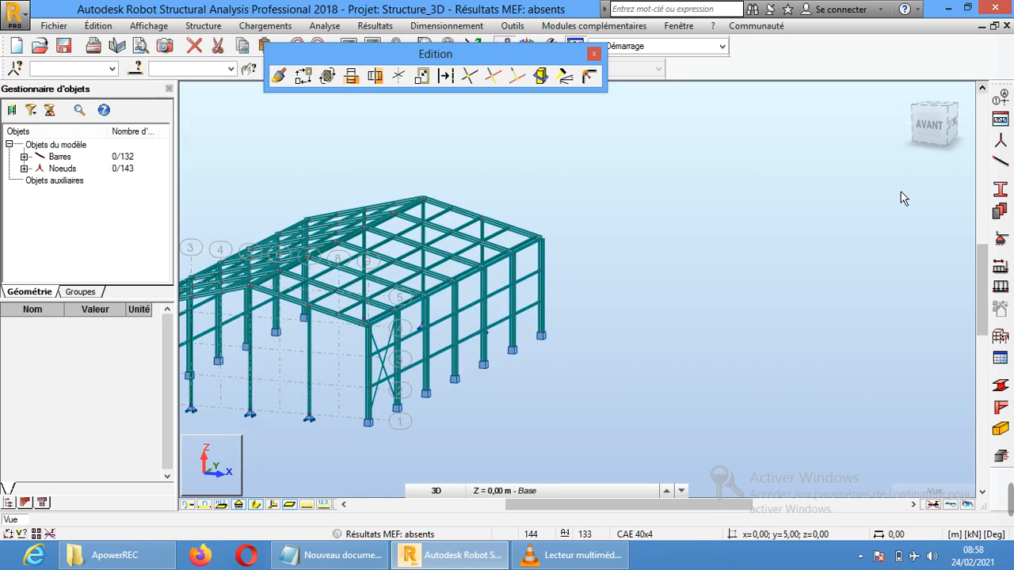
# Copy the two first-bay CAE 40x4 diagonals to the right wall's last bay by a translation of 0; 25; 0 m
pyautogui.rightClick(455, 181)
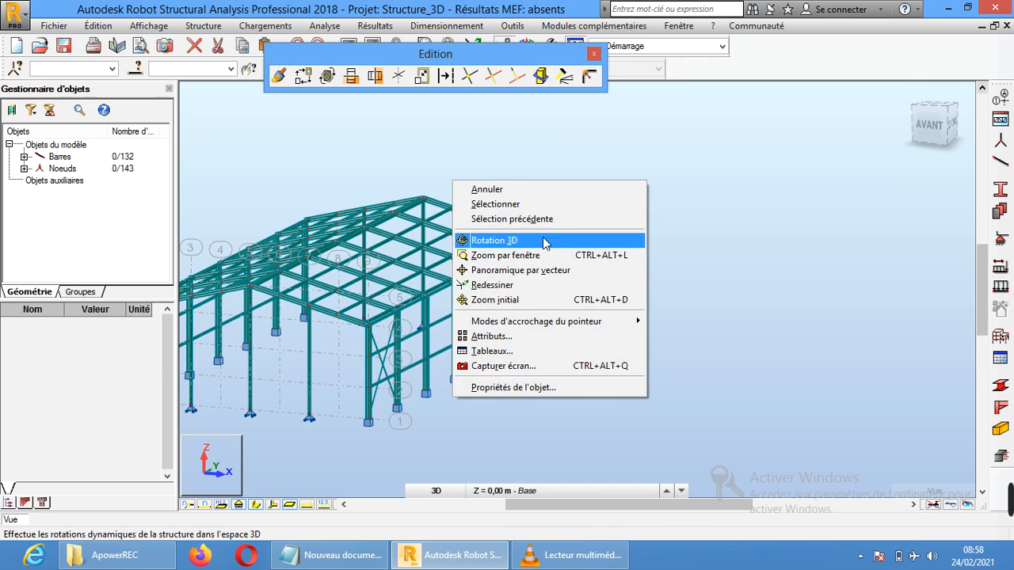
pyautogui.click(611, 240)
pyautogui.moveTo(648, 267); pyautogui.dragTo(612, 273)
pyautogui.moveTo(576, 346); pyautogui.dragTo(442, 349)
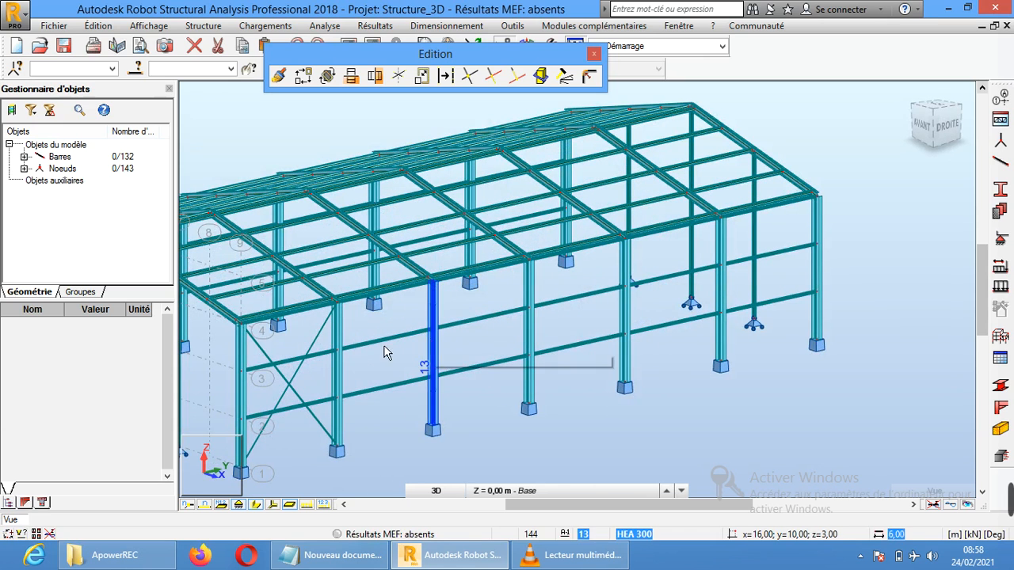
pyautogui.click(316, 343)
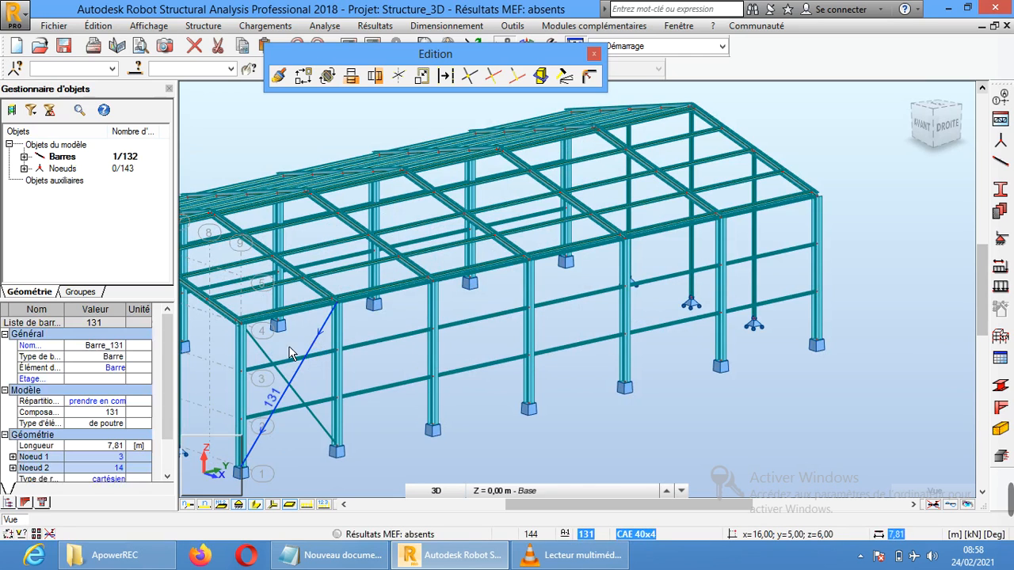
pyautogui.keyDown('ctrl'); pyautogui.click(261, 353); pyautogui.keyUp('ctrl')
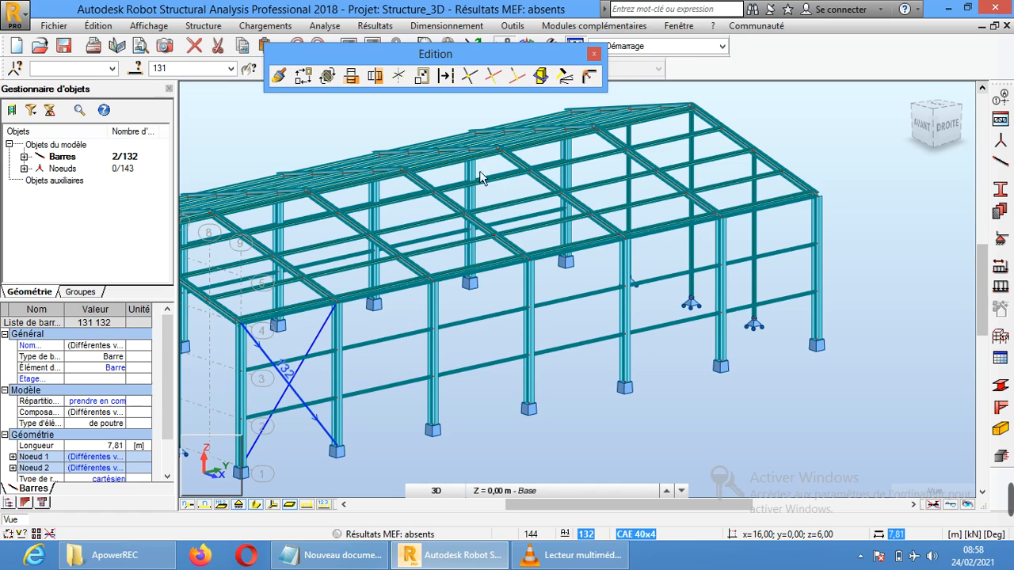
pyautogui.click(303, 75)
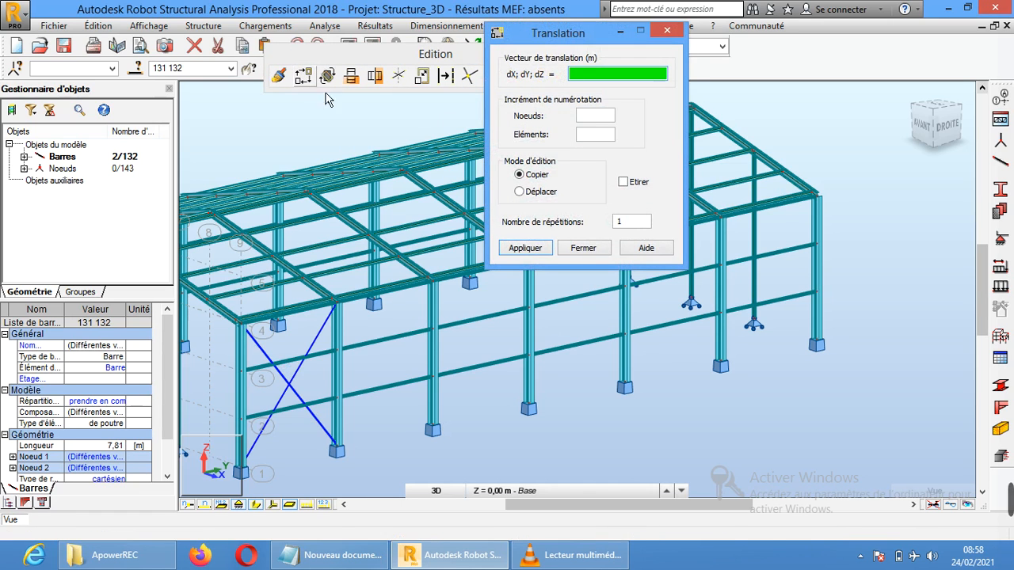
pyautogui.click(341, 448)
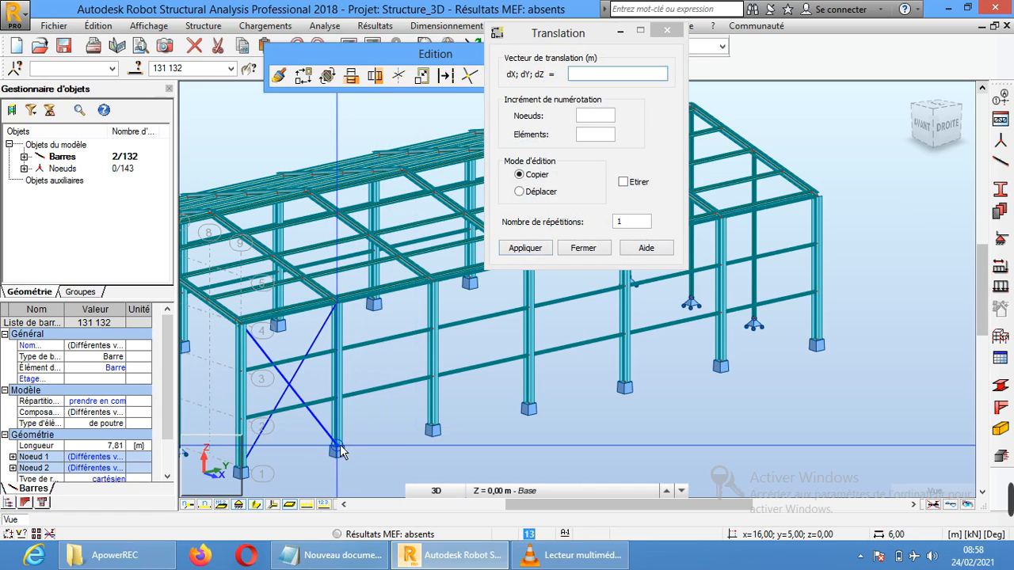
pyautogui.click(813, 341)
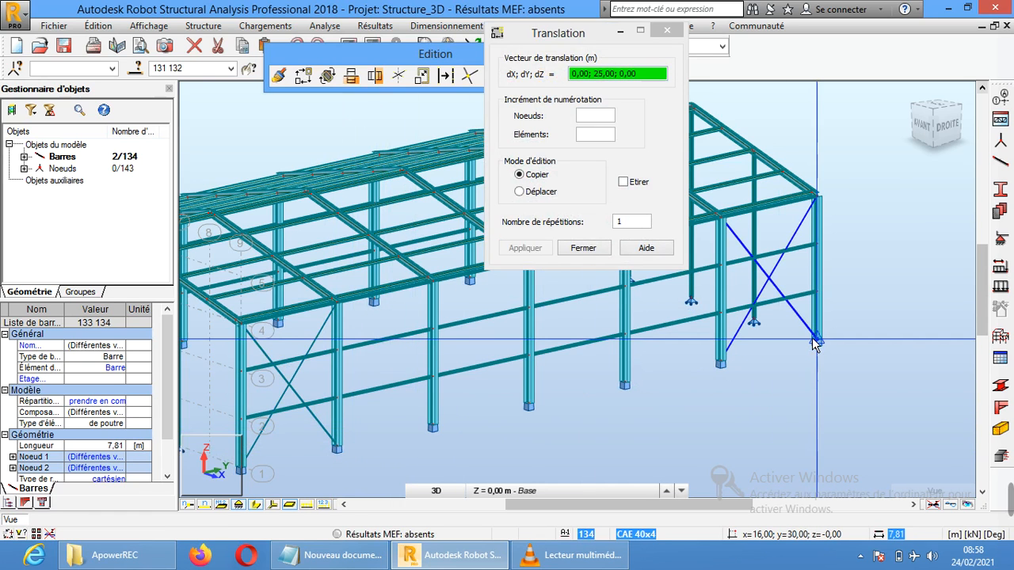
pyautogui.click(583, 248)
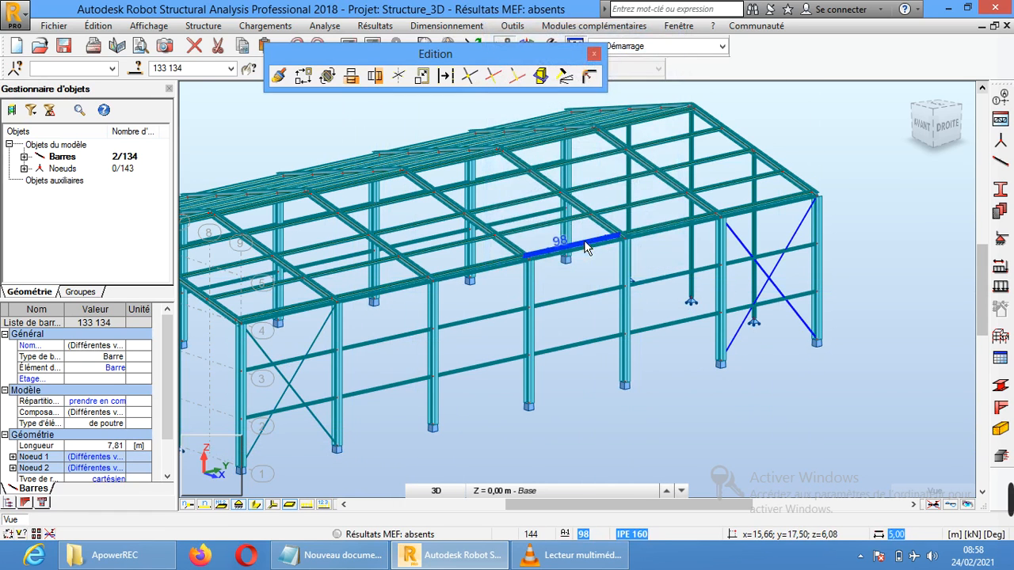
# Copy the right wall's four CAE 40x4 diagonals in the first and last bays to the left wall by a translation of -16; 0; 0 m
pyautogui.click(688, 88)
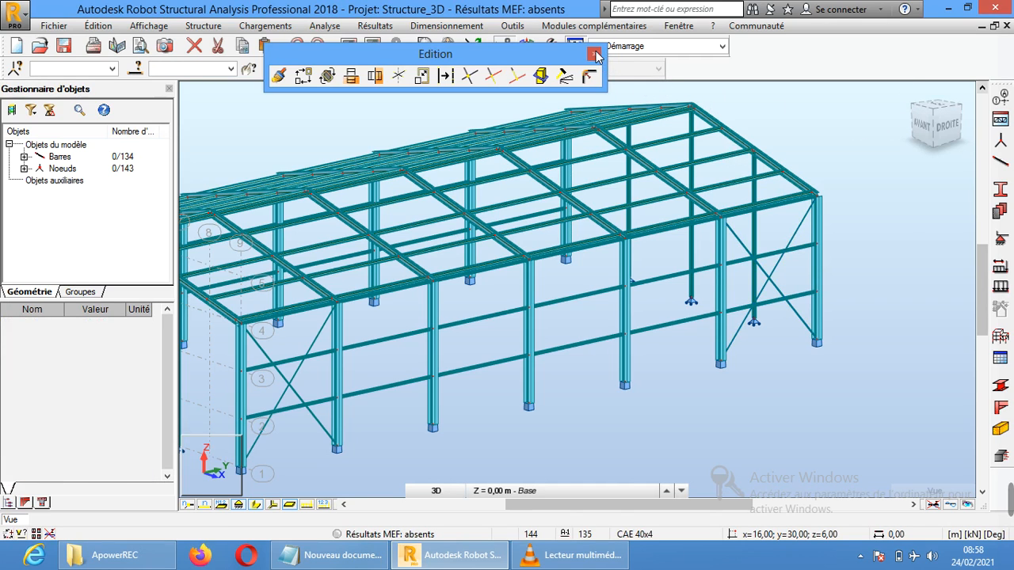
pyautogui.moveTo(932, 127)
pyautogui.mouseDown()
pyautogui.moveTo(949, 129)
pyautogui.moveTo(942, 115)
pyautogui.moveTo(938, 127)
pyautogui.moveTo(950, 128)
pyautogui.mouseUp()
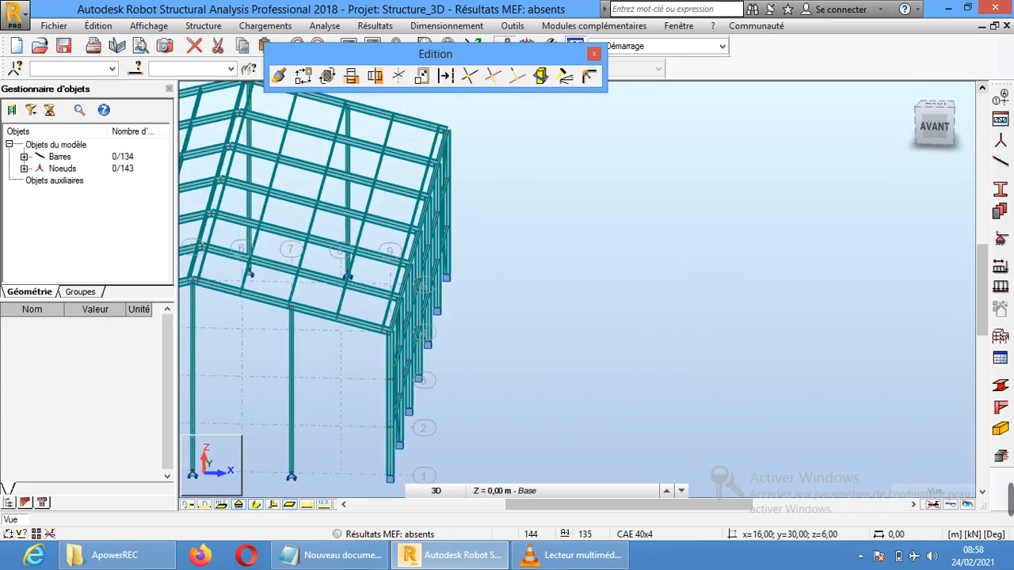
pyautogui.click(933, 128)
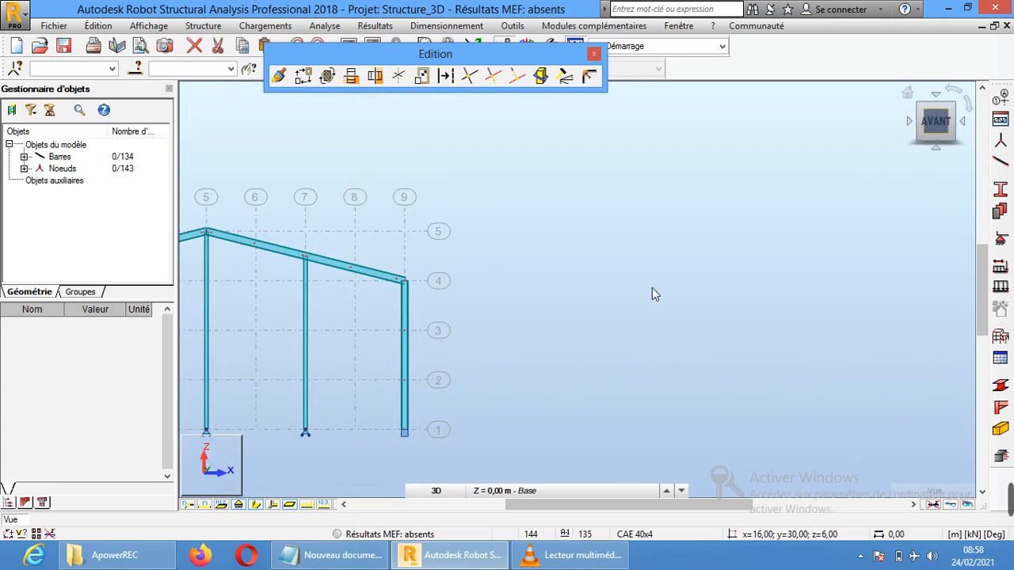
pyautogui.moveTo(485, 341); pyautogui.dragTo(826, 318, button='middle')
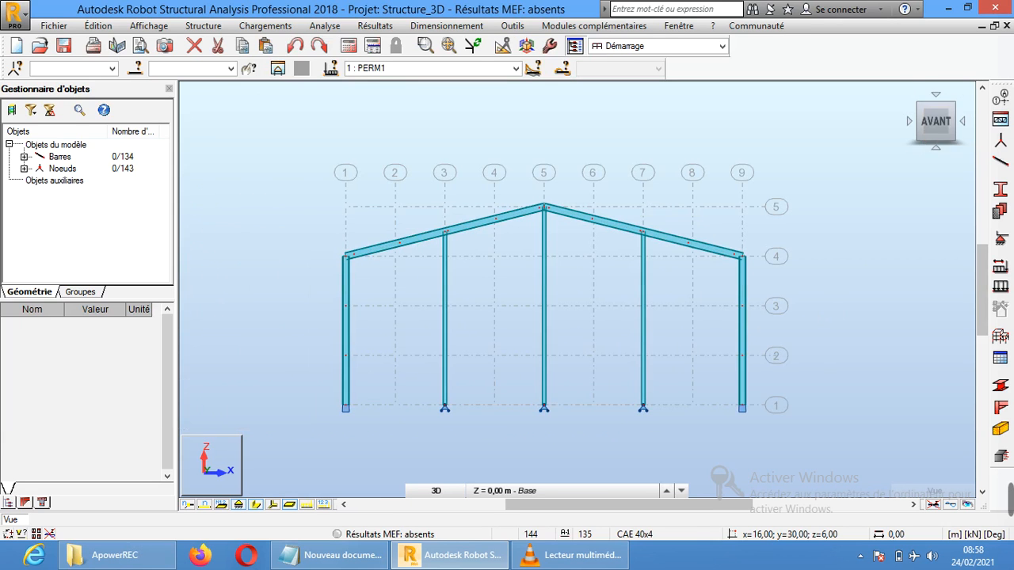
pyautogui.moveTo(936, 121)
pyautogui.mouseDown()
pyautogui.moveTo(923, 120)
pyautogui.moveTo(927, 136)
pyautogui.moveTo(929, 125)
pyautogui.moveTo(949, 124)
pyautogui.moveTo(924, 124)
pyautogui.moveTo(935, 125)
pyautogui.mouseUp()
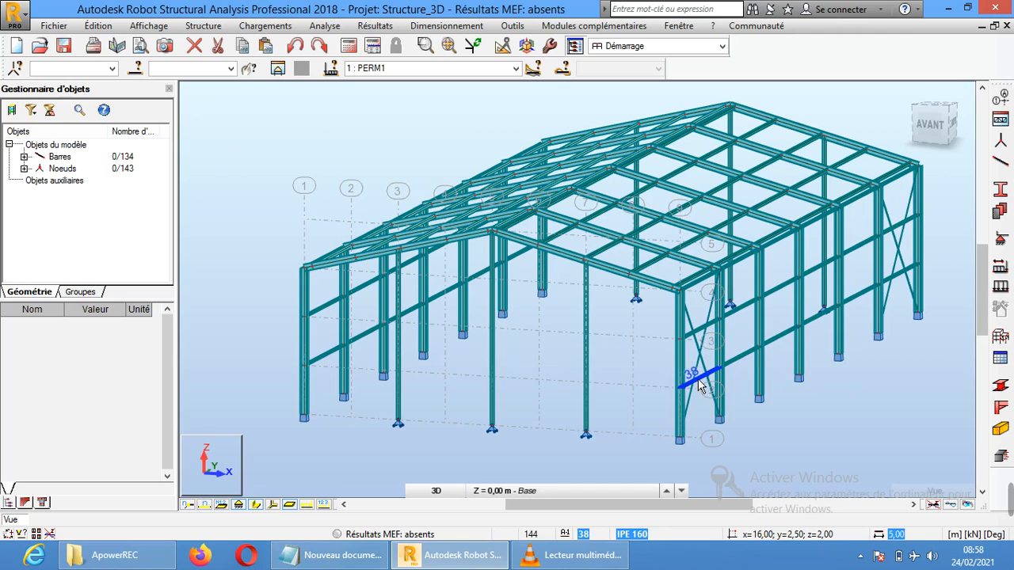
pyautogui.click(709, 326)
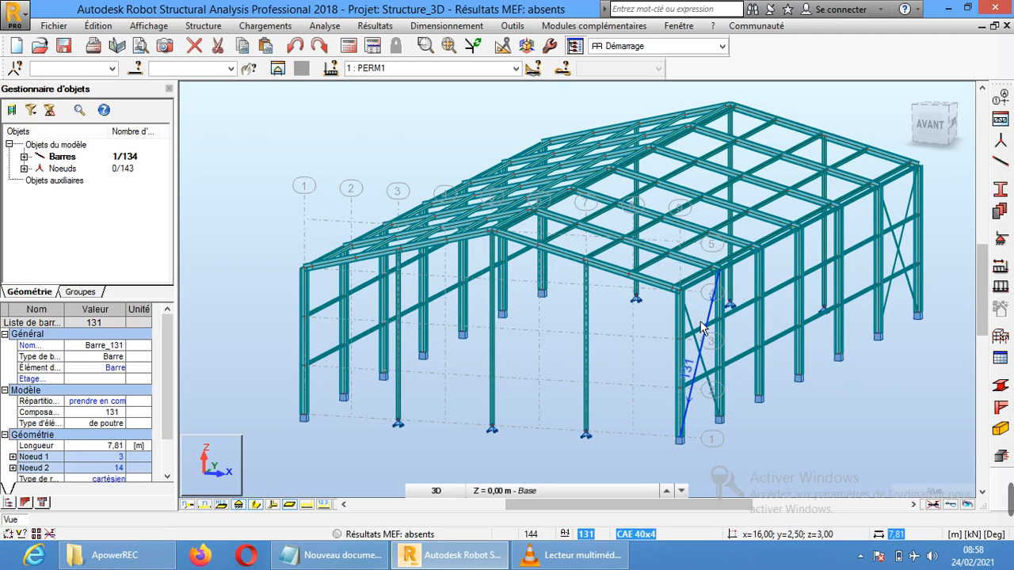
pyautogui.keyDown('ctrl'); pyautogui.click(695, 334); pyautogui.keyUp('ctrl')
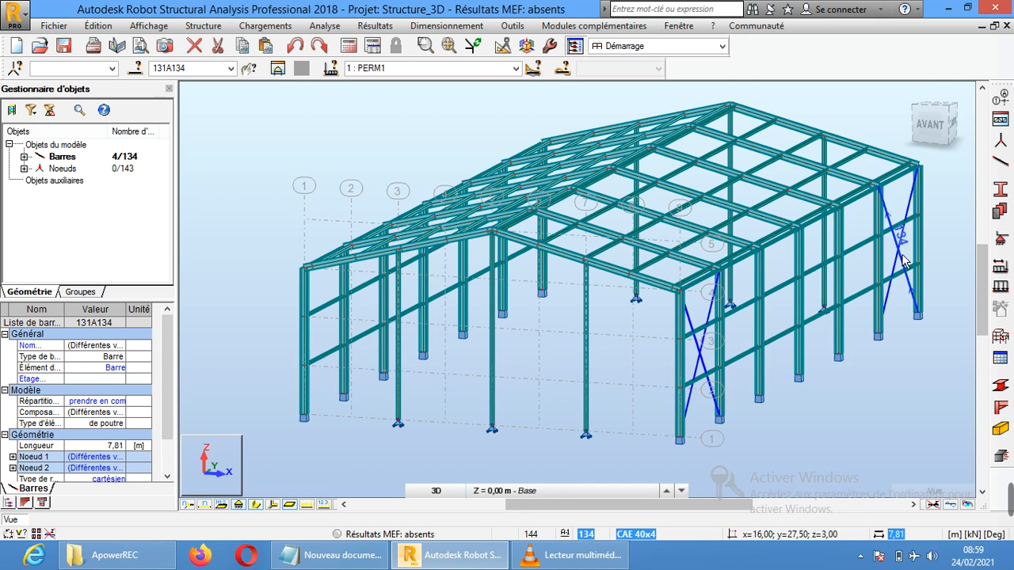
pyautogui.click(930, 127)
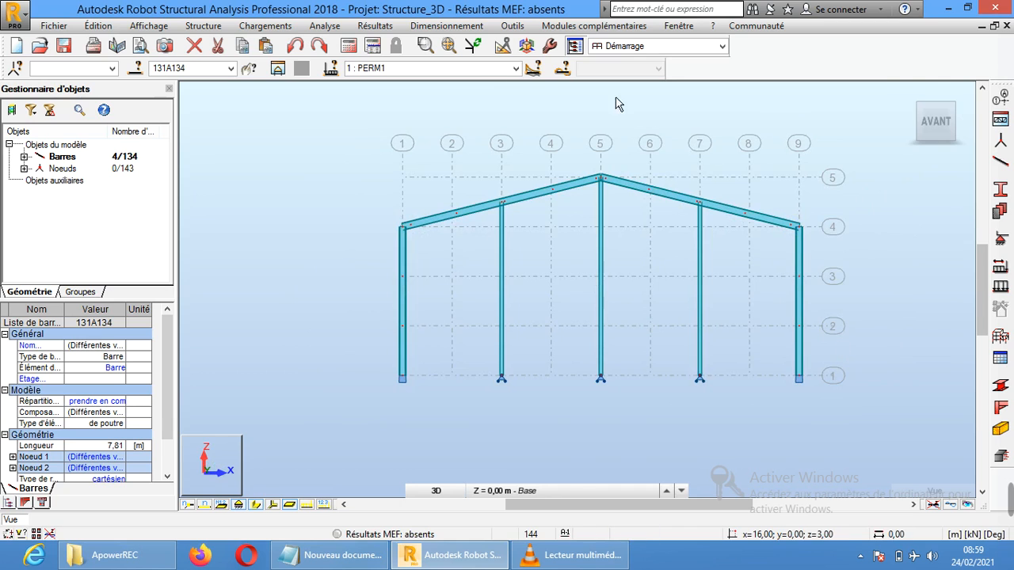
pyautogui.click(502, 49)
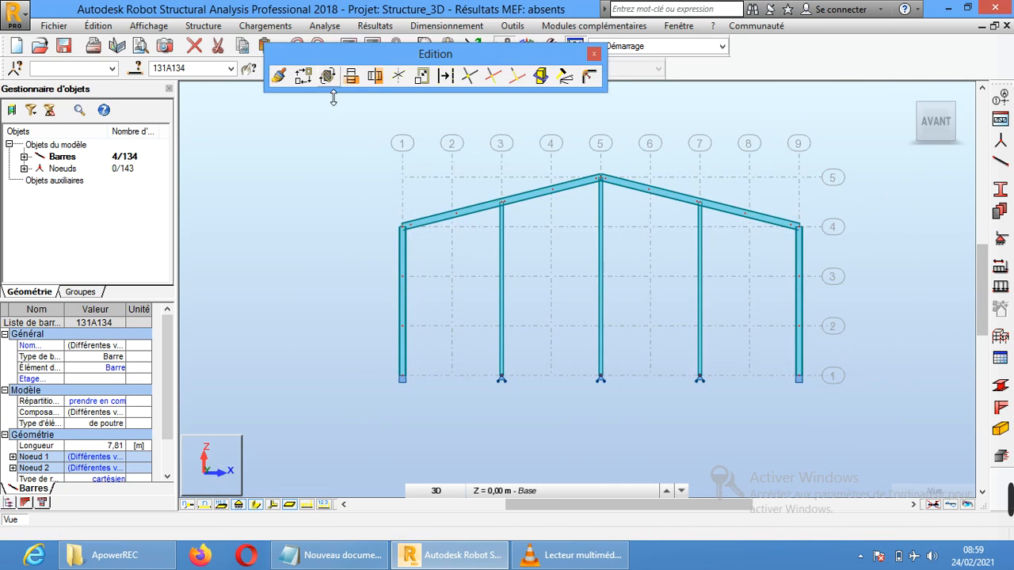
pyautogui.click(304, 76)
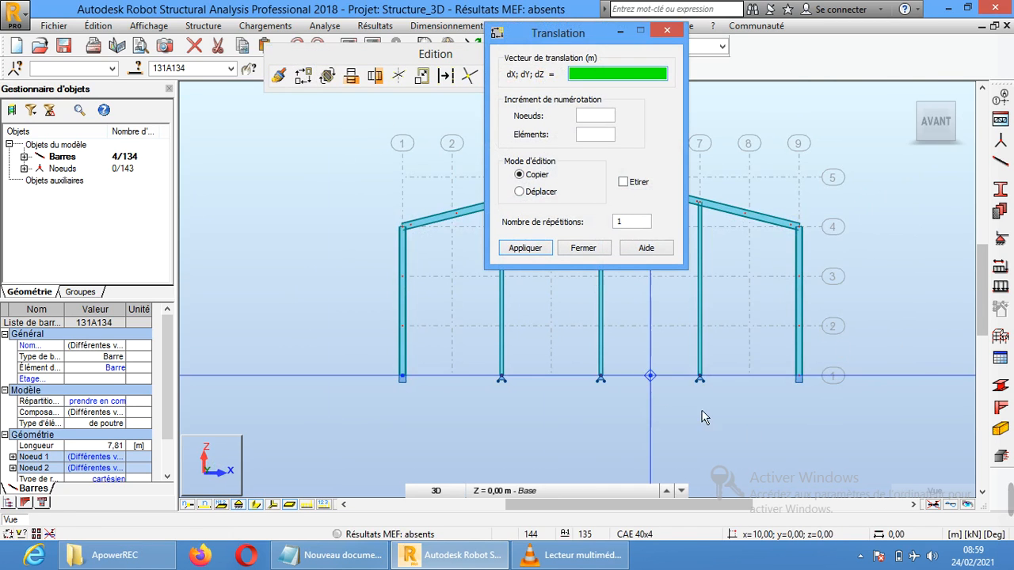
pyautogui.click(800, 376)
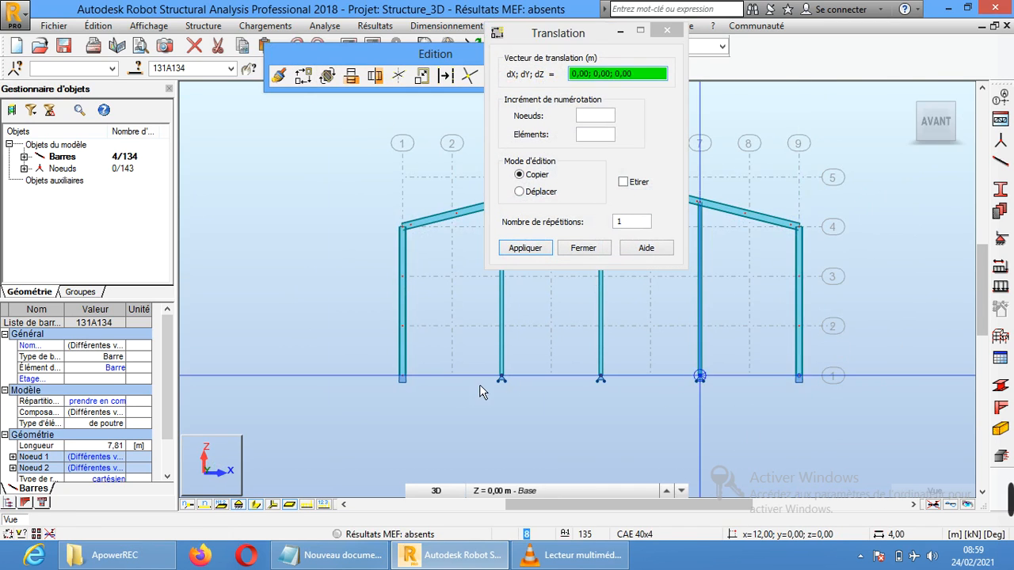
pyautogui.click(403, 377)
pyautogui.press('Return')
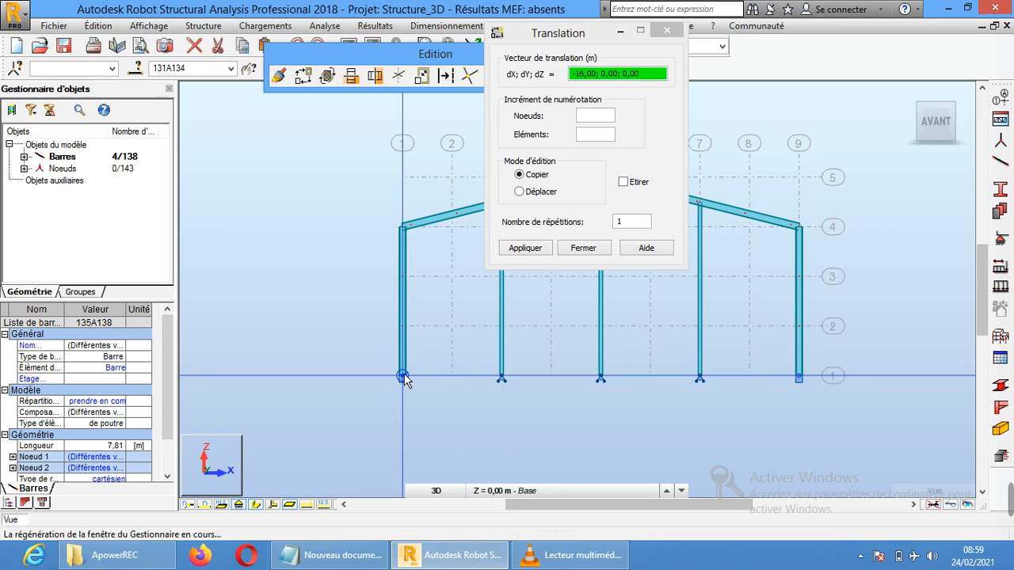
pyautogui.click(586, 251)
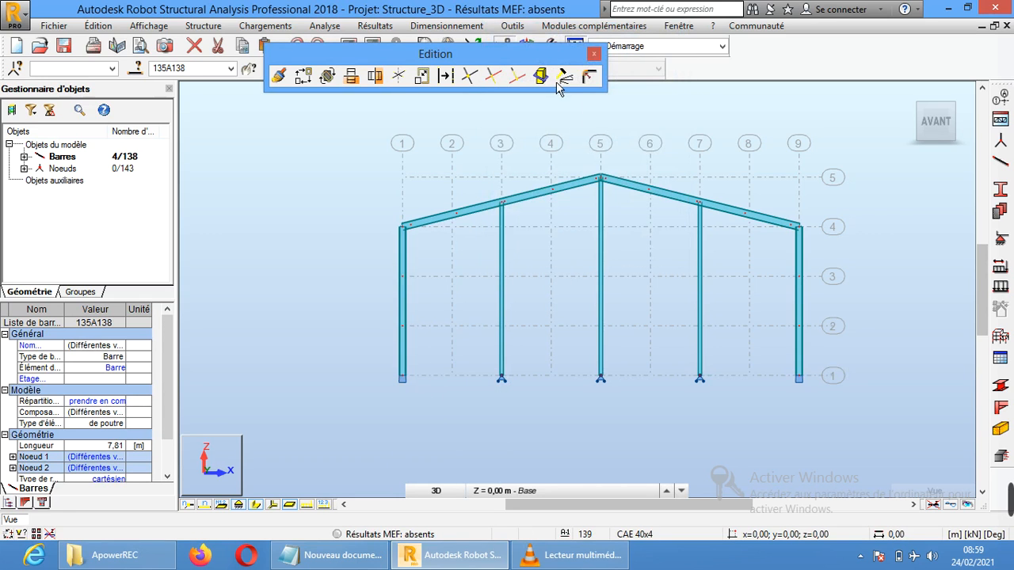
pyautogui.click(594, 56)
# Inspect the left wall's bracing crosses in the first and last bays from the front, side and oblique views
pyautogui.click(921, 106)
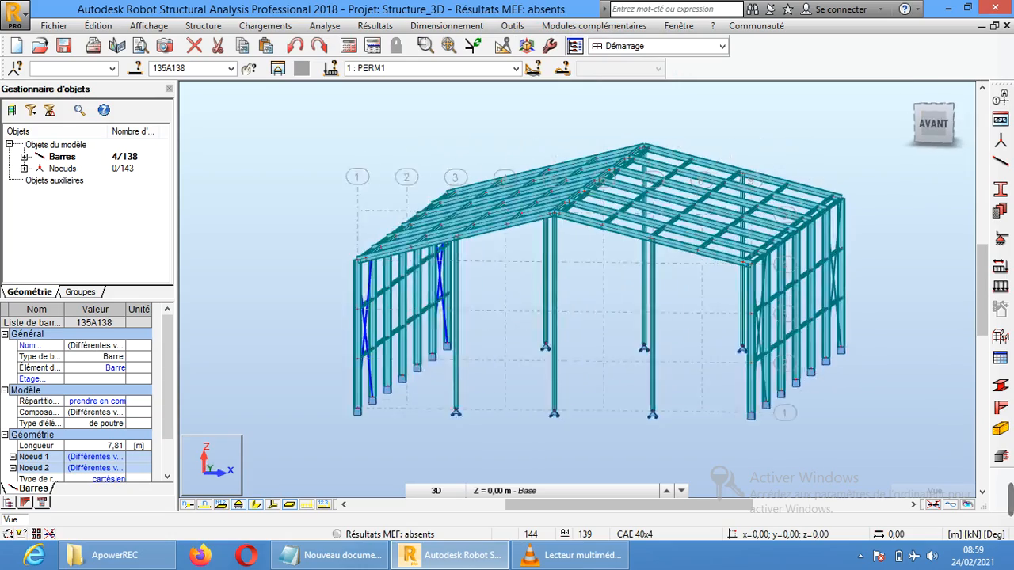
pyautogui.keyDown('shift'); pyautogui.moveTo(577, 287); pyautogui.dragTo(602, 250, button='middle'); pyautogui.keyUp('shift')
pyautogui.click(928, 137)
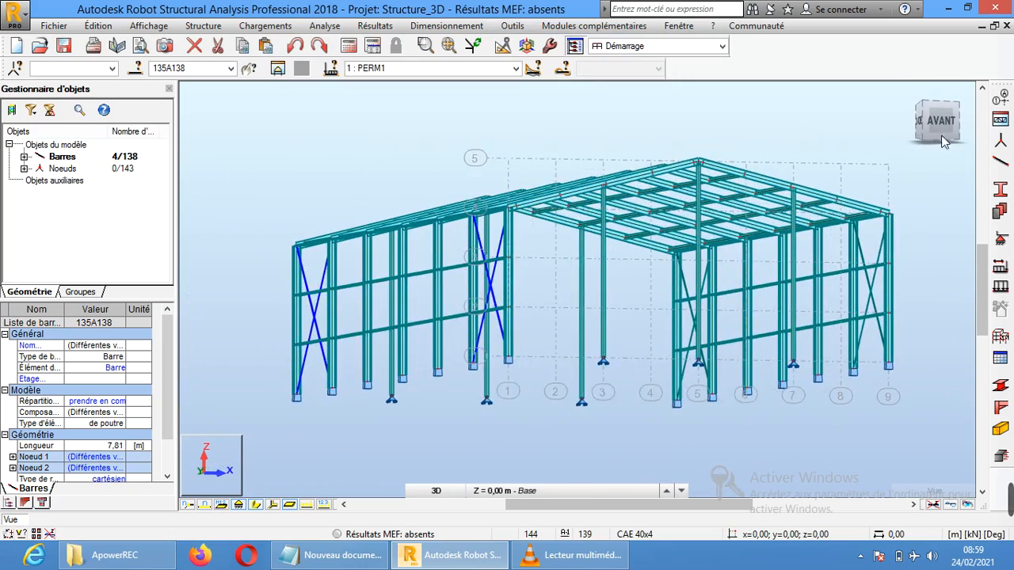
pyautogui.click(922, 125)
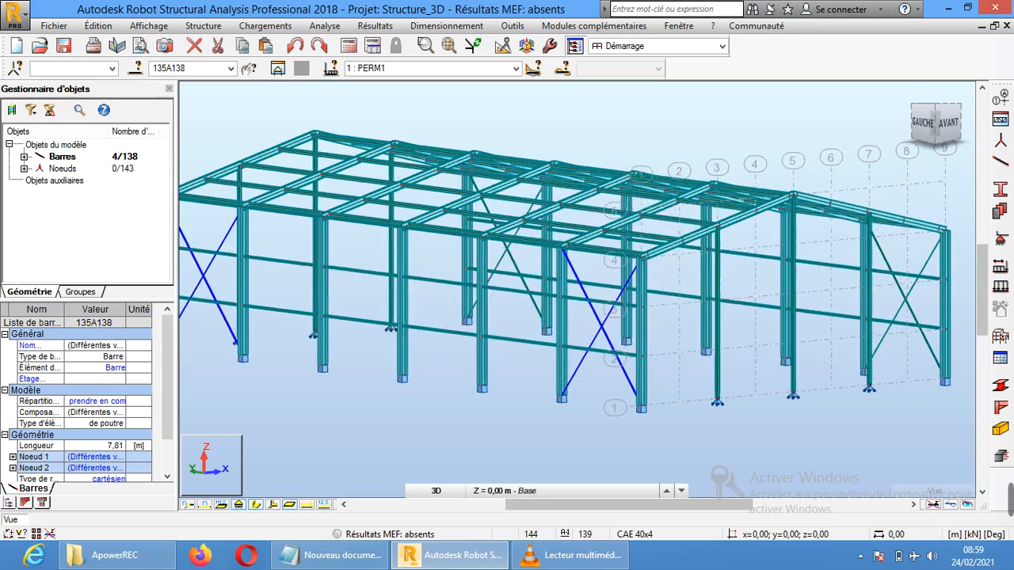
pyautogui.click(922, 125)
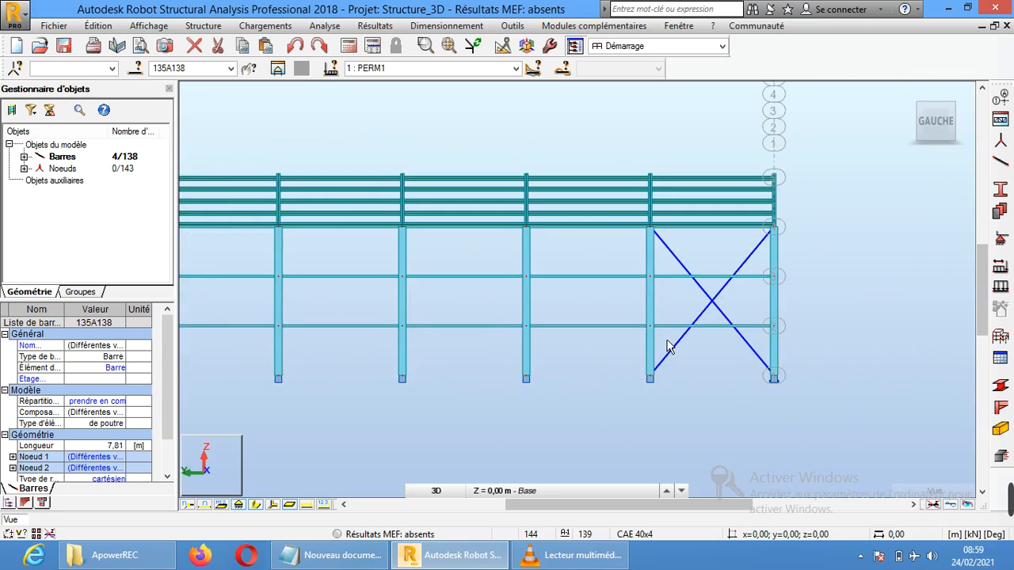
pyautogui.scroll(-1, 568, 354)
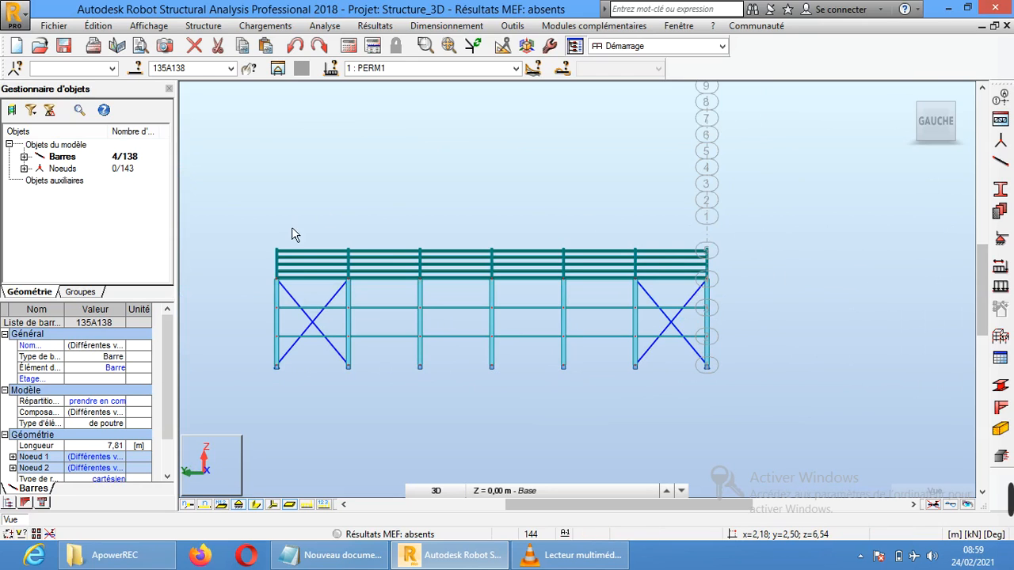
pyautogui.moveTo(456, 224); pyautogui.dragTo(582, 219, button='middle')
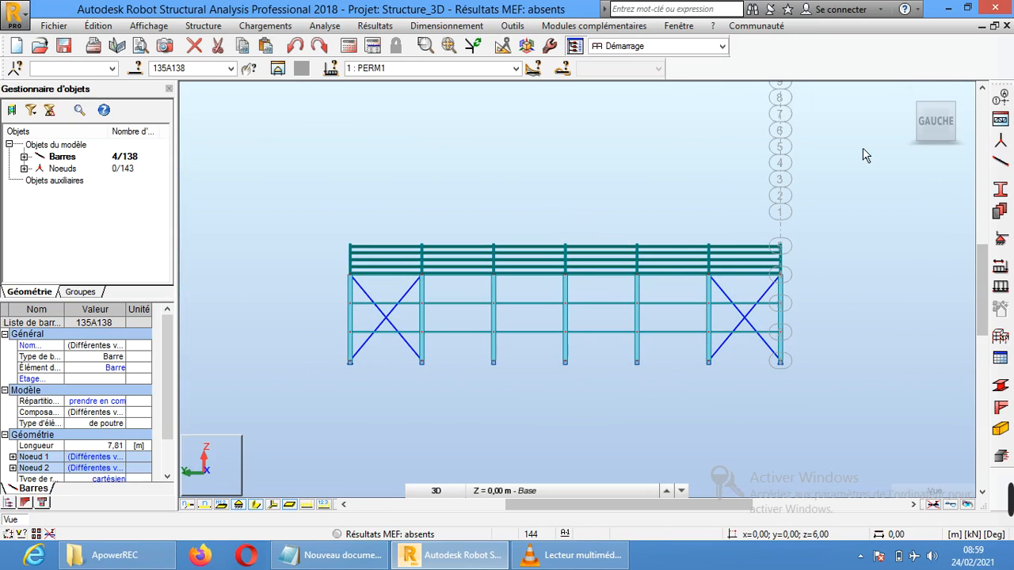
pyautogui.click(935, 134)
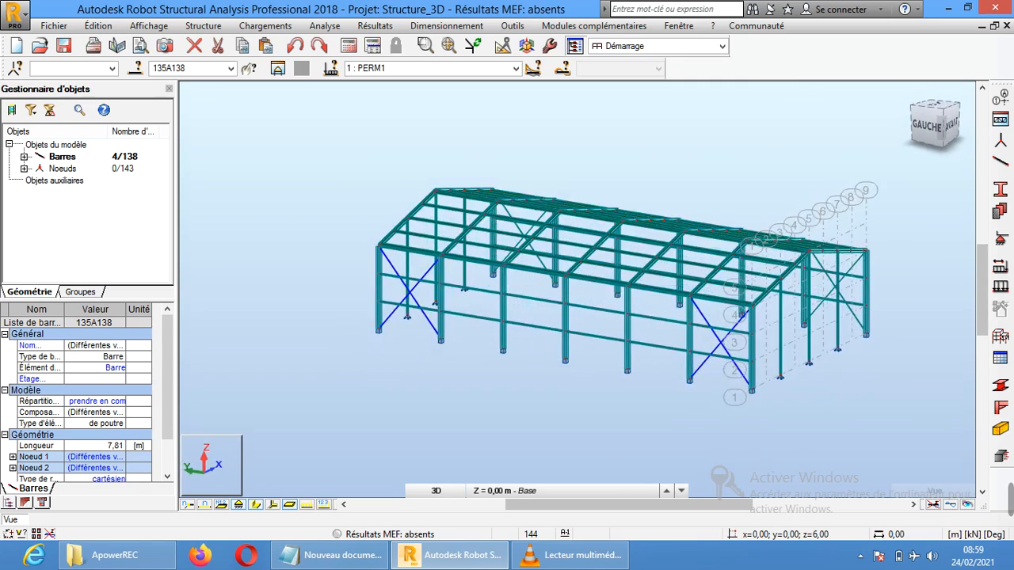
pyautogui.moveTo(940, 126); pyautogui.dragTo(940, 151)
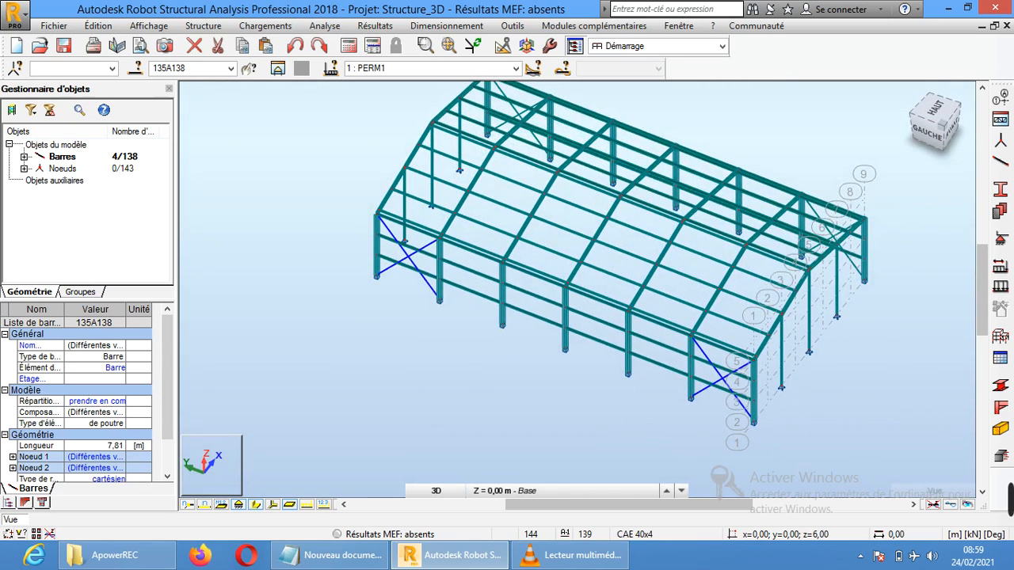
# Hide the section shapes and draw a CAE 40x4 roof diagonal in the first bay, from eaves node 0,34; 5,00; 6,08 to the front rafter's purlin node just below the ridge
pyautogui.click(935, 114)
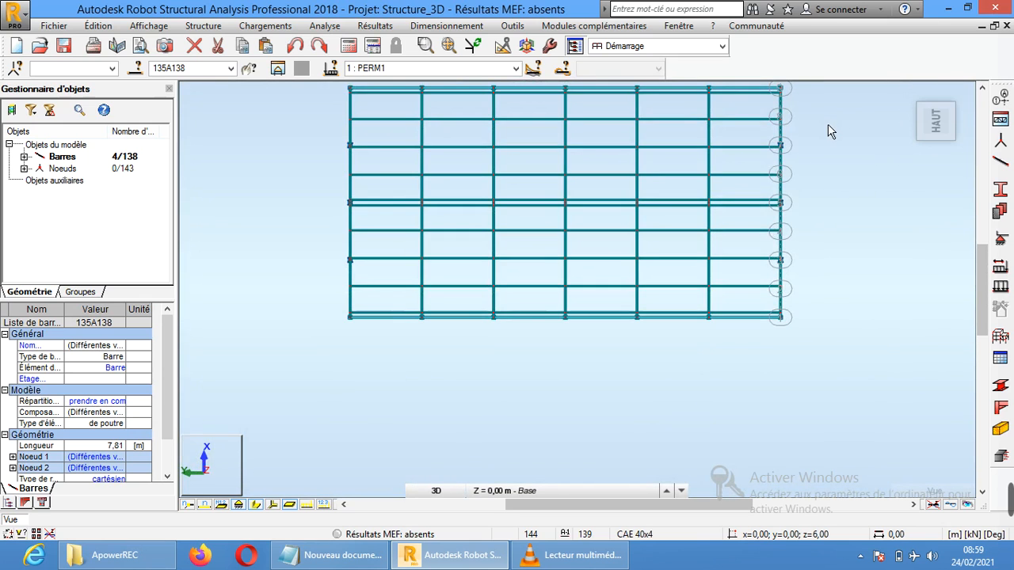
pyautogui.moveTo(828, 130); pyautogui.dragTo(823, 195, button='middle')
pyautogui.scroll(3, 756, 292)
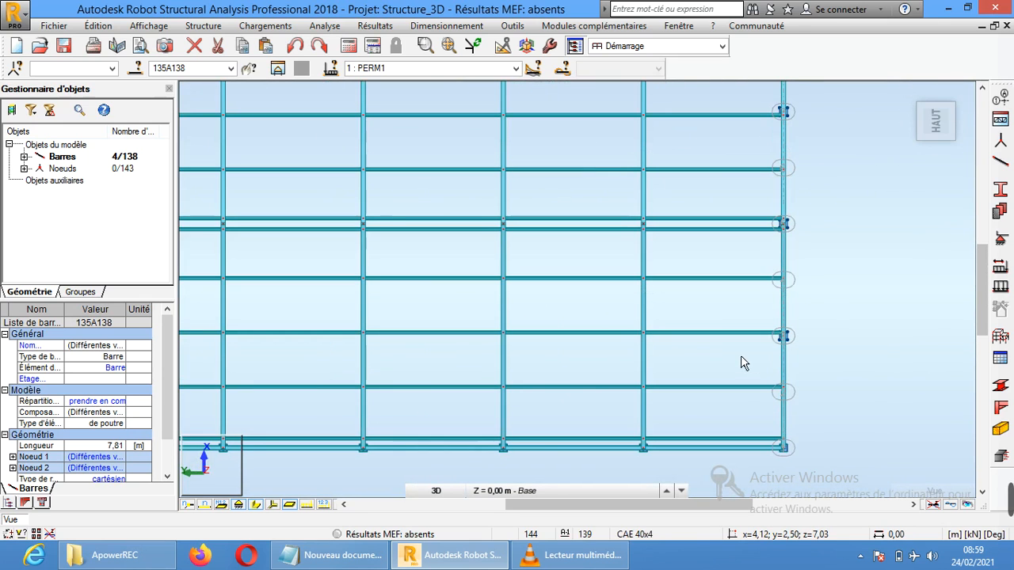
pyautogui.click(257, 505)
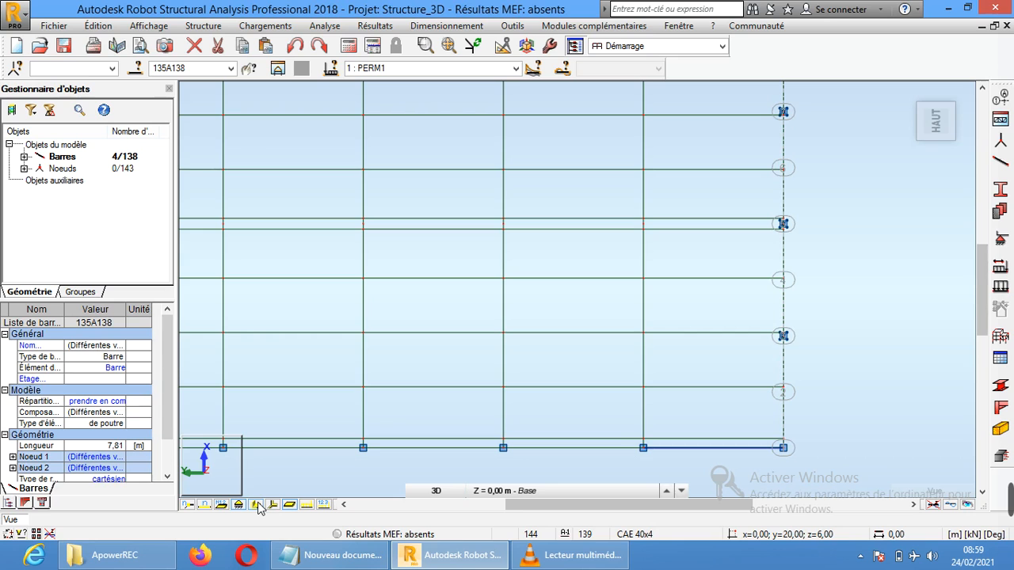
pyautogui.click(1001, 161)
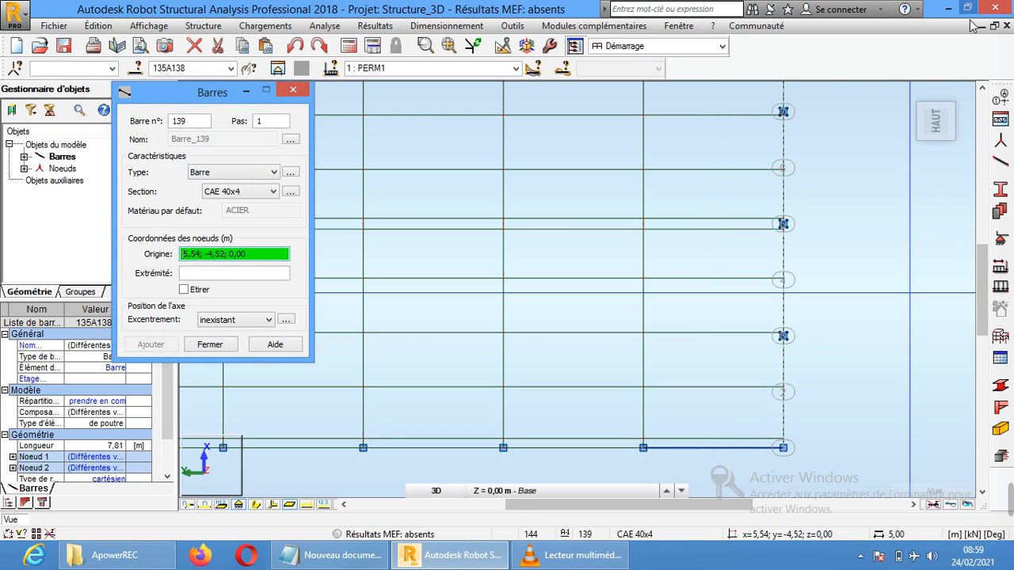
pyautogui.moveTo(936, 121); pyautogui.dragTo(877, 204)
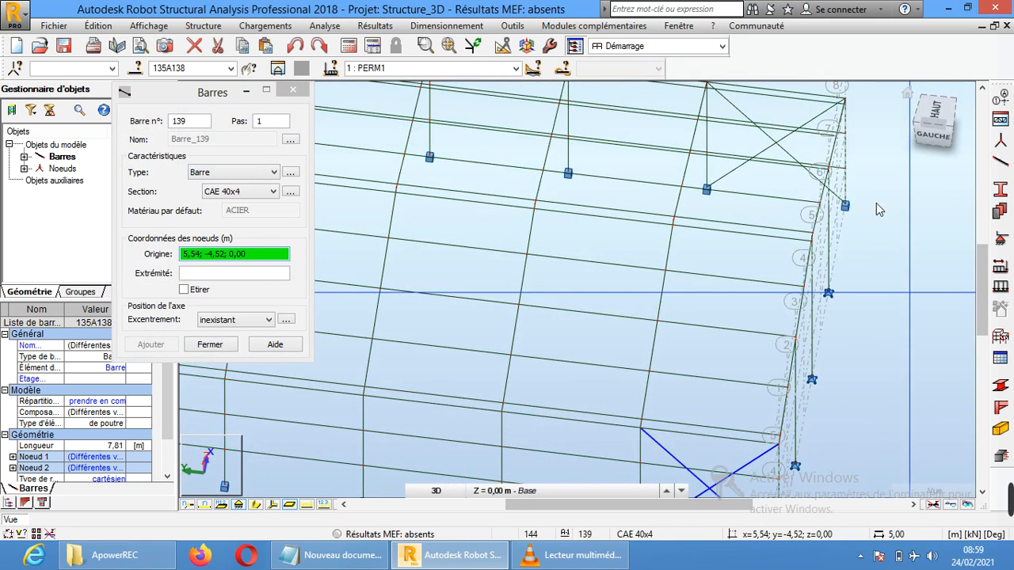
pyautogui.click(641, 419)
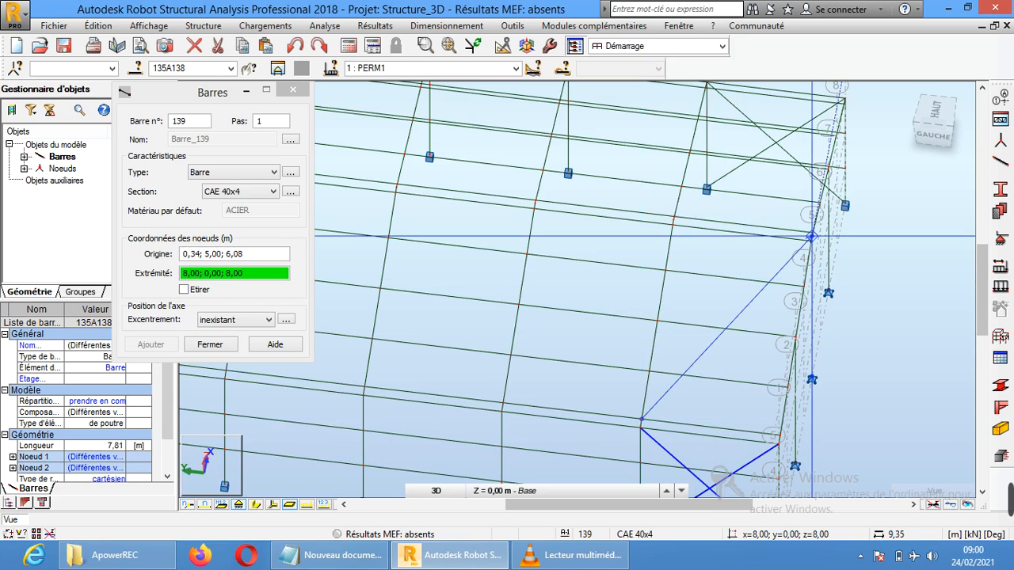
pyautogui.scroll(5, 811, 240)
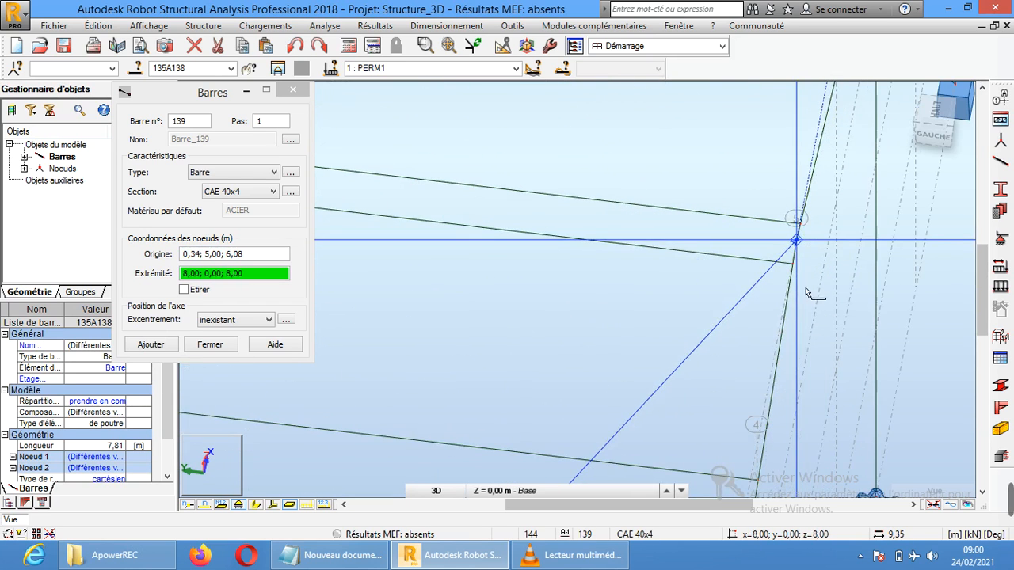
pyautogui.click(793, 263)
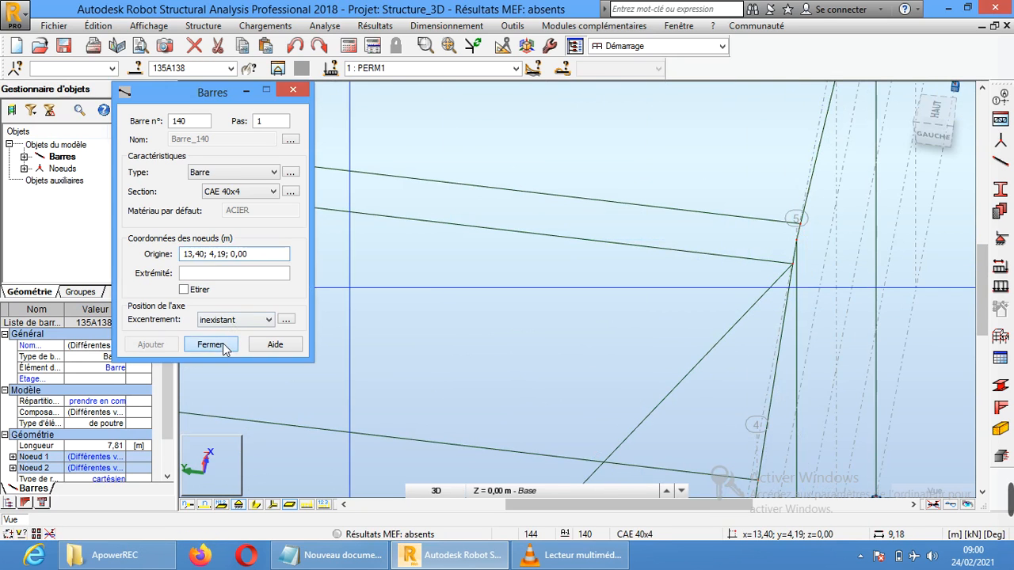
pyautogui.click(210, 344)
pyautogui.scroll(-5, 802, 369)
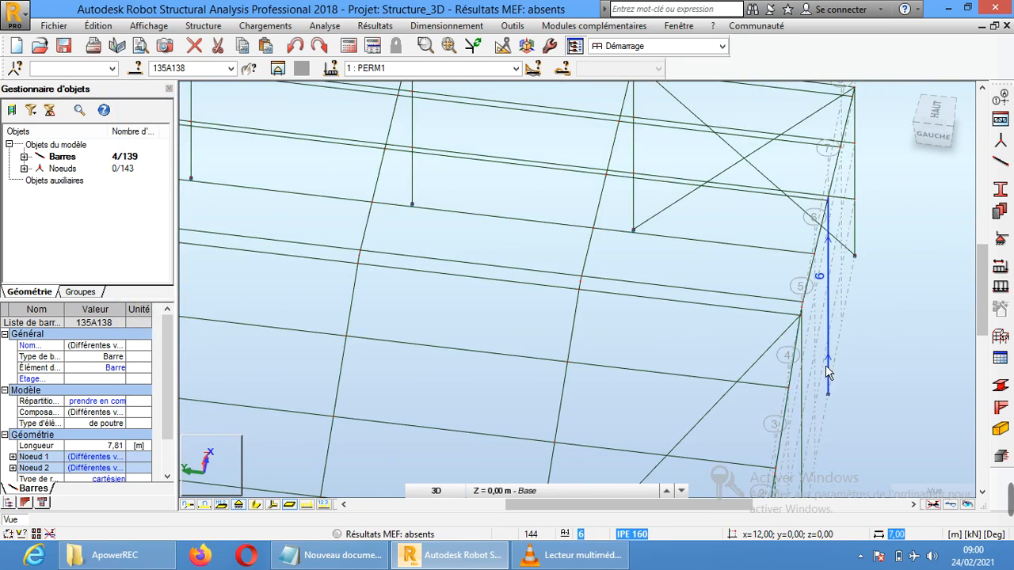
pyautogui.moveTo(801, 370); pyautogui.dragTo(772, 208, button='middle')
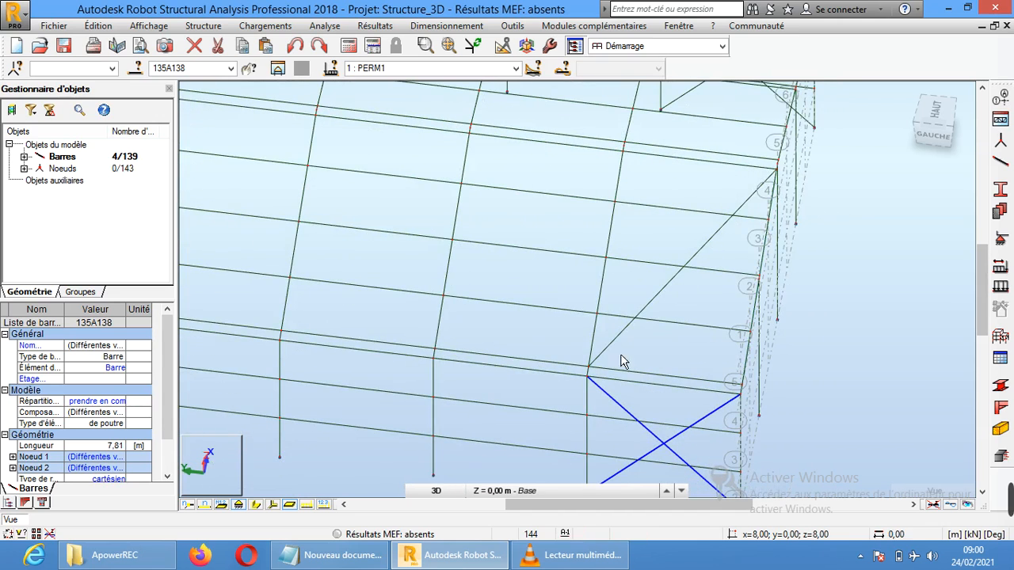
# Draw the second CAE 40x4 roof diagonal in the first bay, from 0,34; 0,00; 6,08 to 7,81; 5,00; 7,95, completing the left slope's cross
pyautogui.click(258, 505)
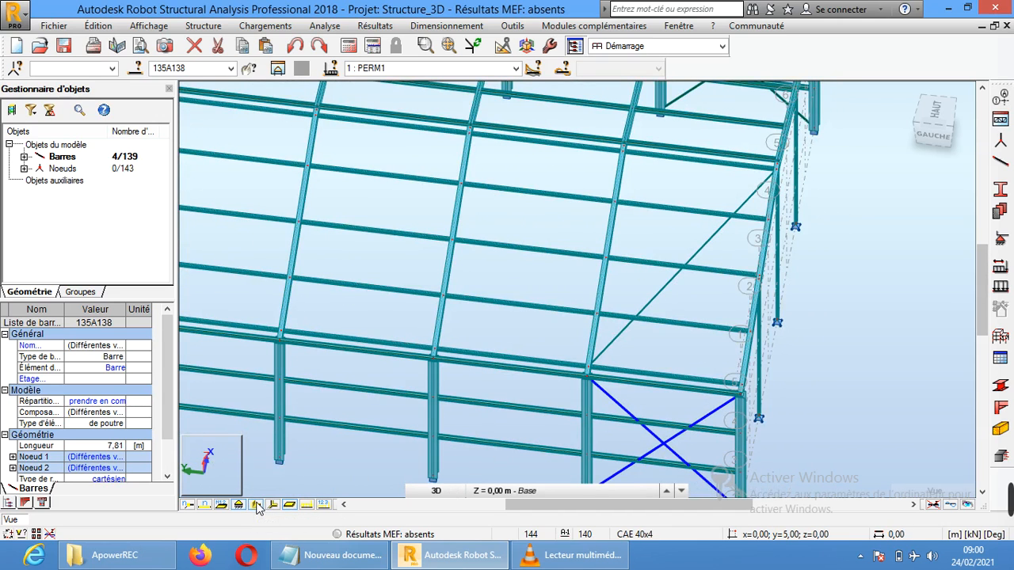
pyautogui.click(258, 506)
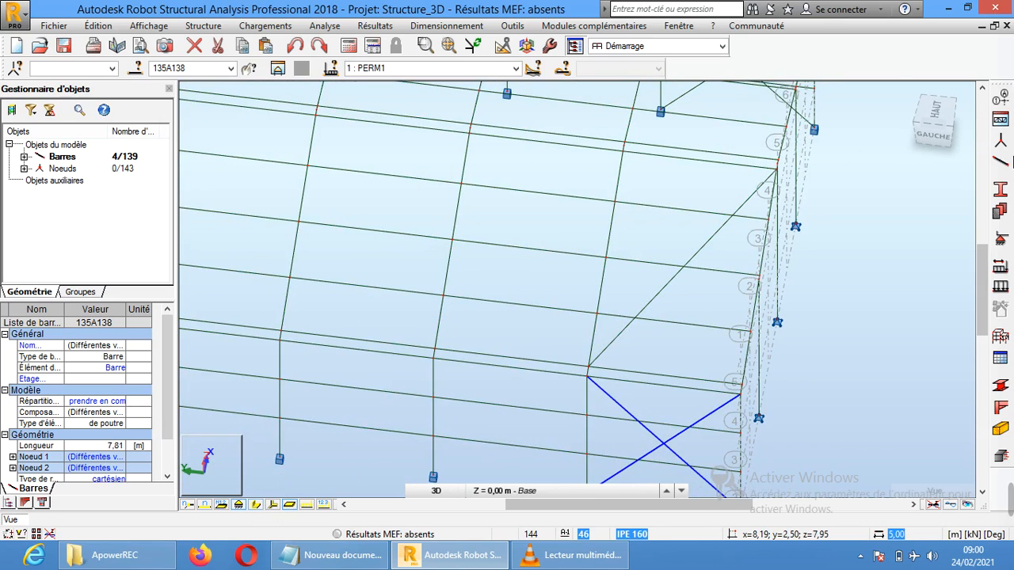
pyautogui.click(1000, 190)
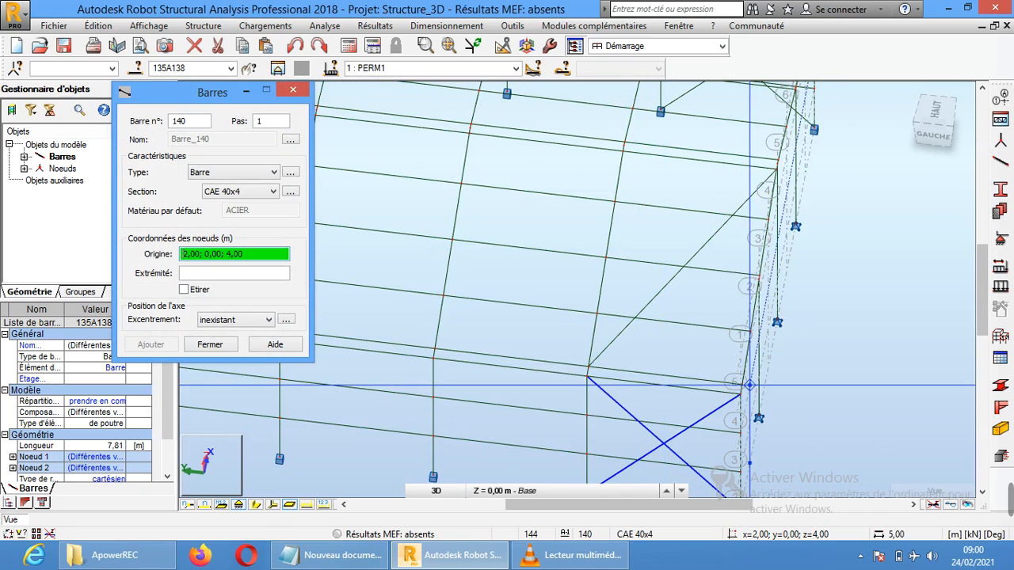
pyautogui.click(748, 385)
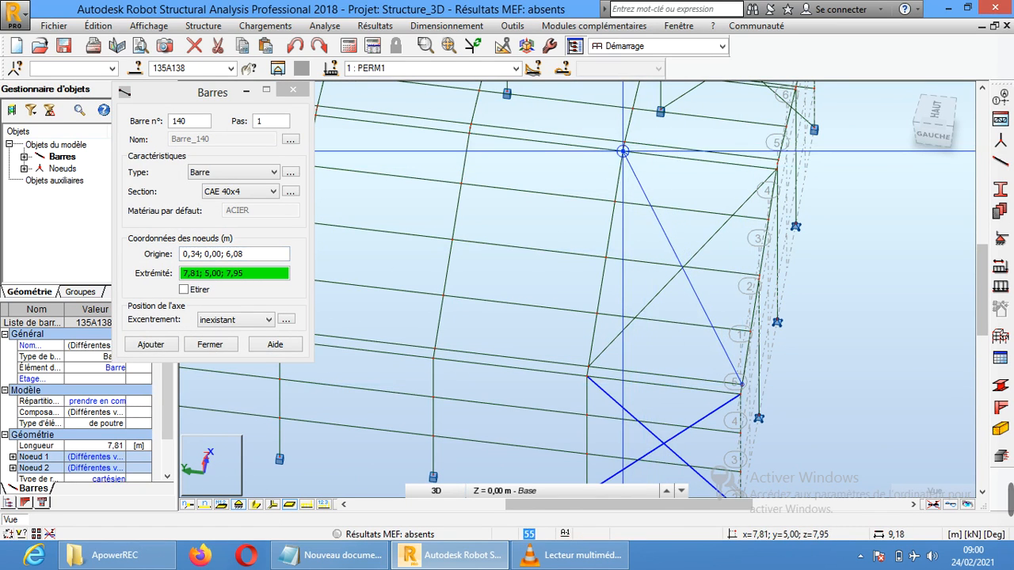
pyautogui.scroll(5, 623, 150)
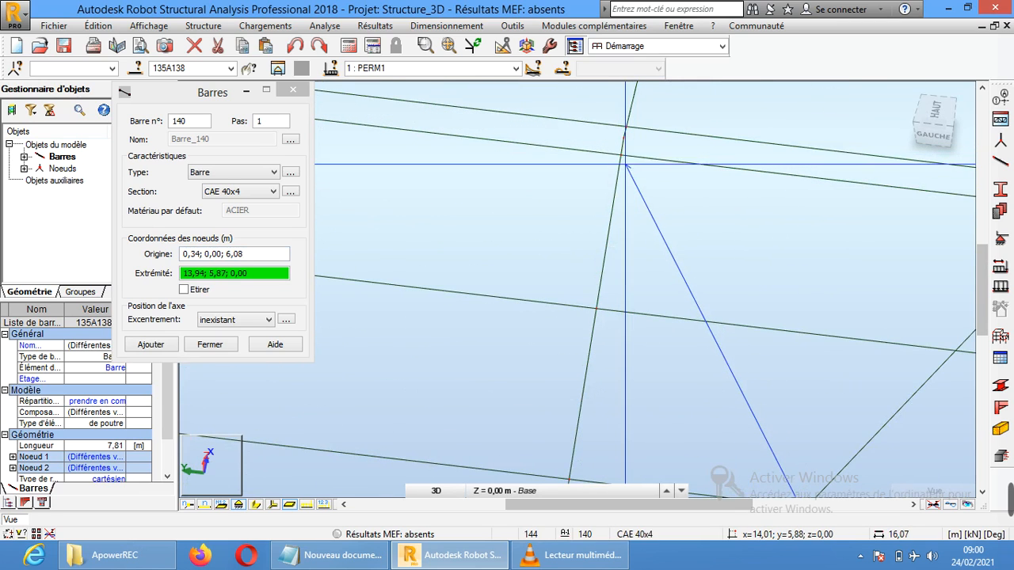
pyautogui.click(621, 155)
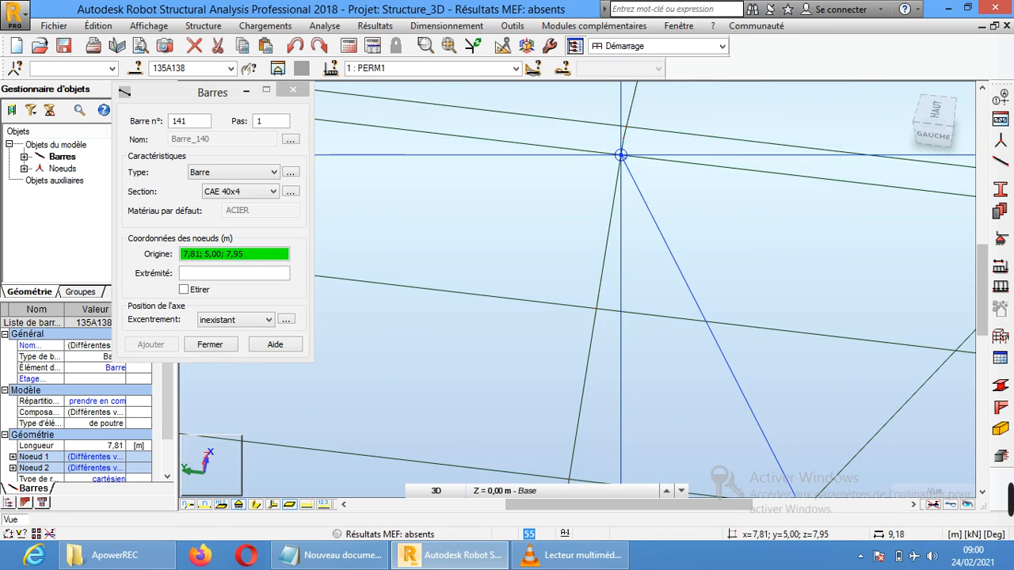
pyautogui.click(228, 346)
# Draw a CAE 40x4 diagonal in the right roof slope's first bay, from 8,19; 5,00; 7,95 to 16,00; 0,00; 6,00
pyautogui.scroll(-6, 856, 234)
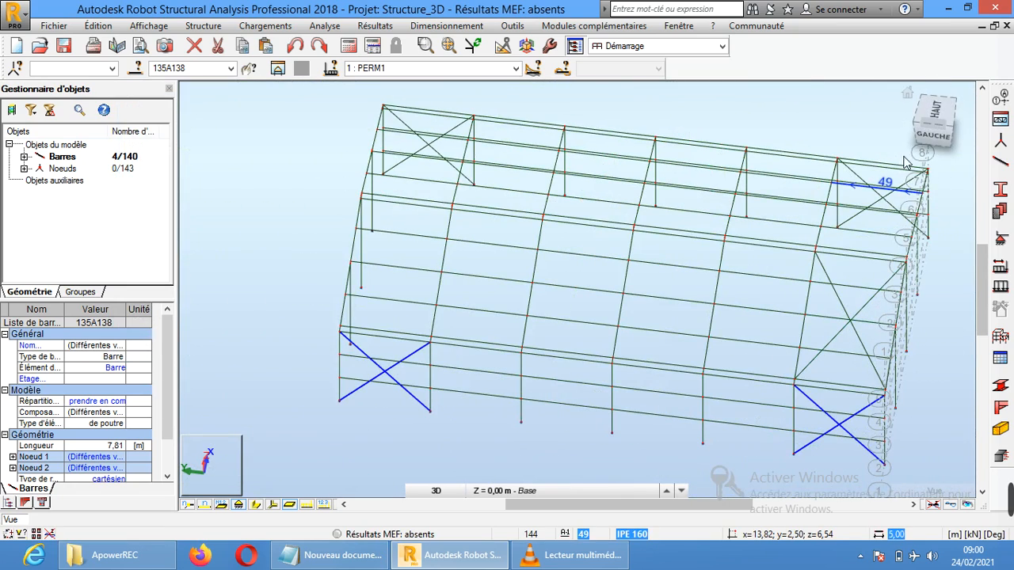
pyautogui.moveTo(951, 127); pyautogui.dragTo(919, 121)
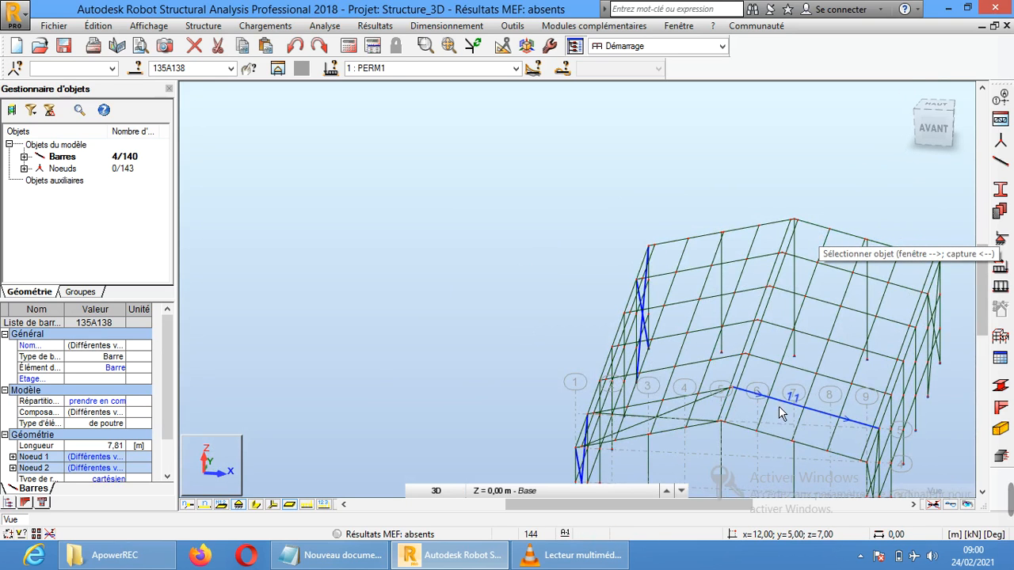
pyautogui.moveTo(778, 406); pyautogui.dragTo(678, 251, button='middle')
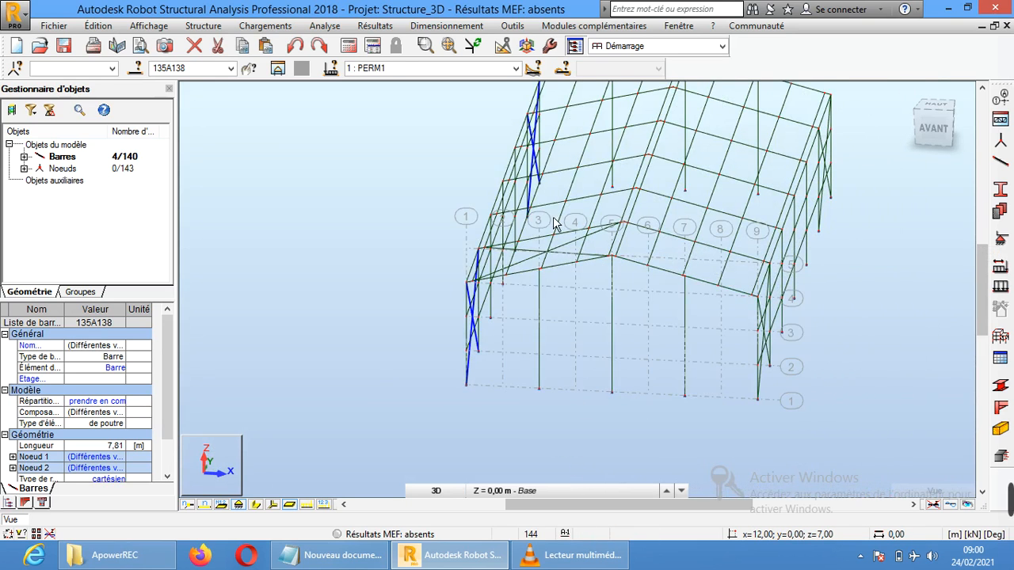
pyautogui.scroll(3, 556, 222)
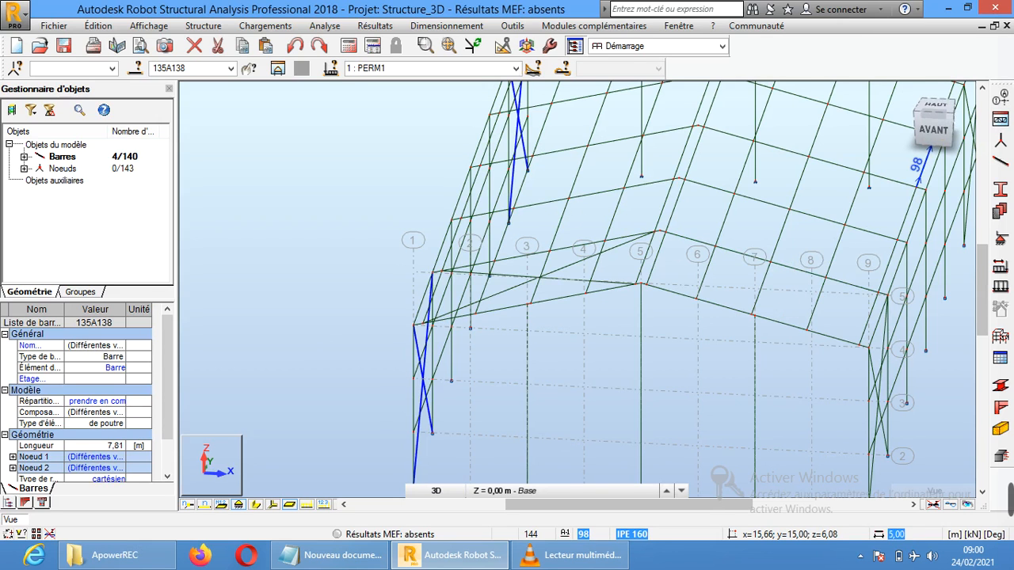
pyautogui.moveTo(934, 114); pyautogui.dragTo(933, 132)
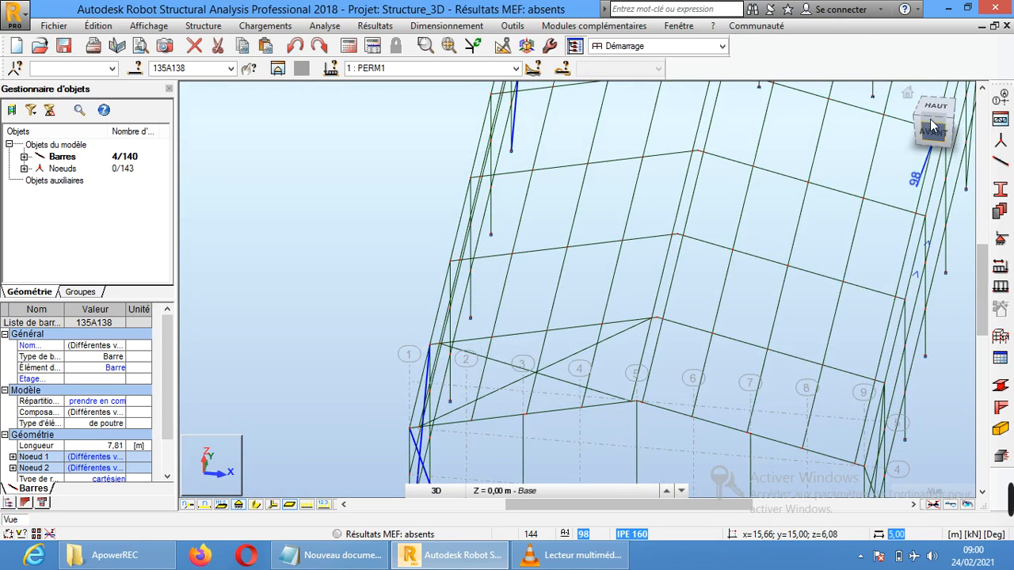
pyautogui.click(1001, 164)
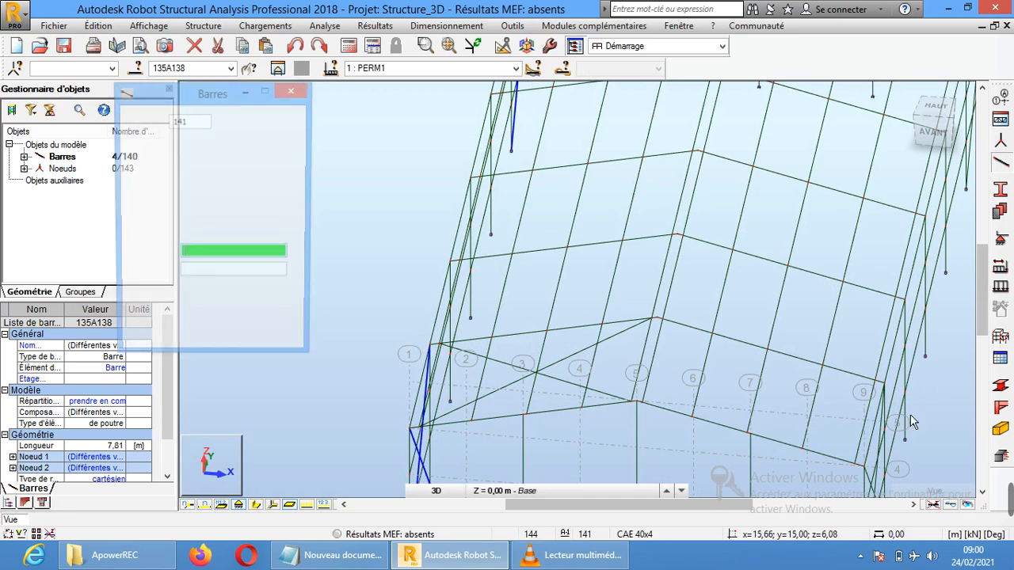
pyautogui.click(657, 318)
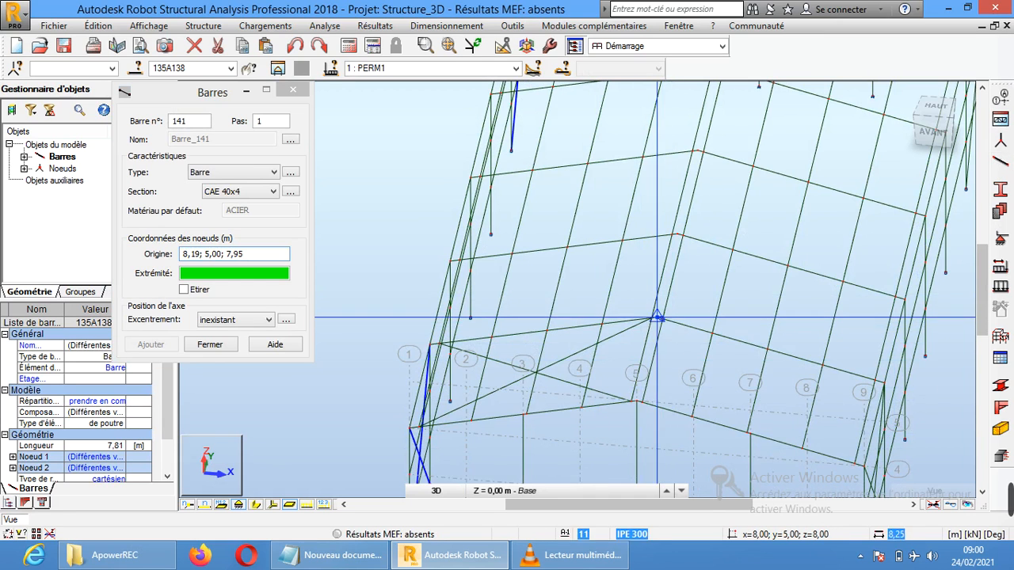
pyautogui.scroll(1, 863, 463)
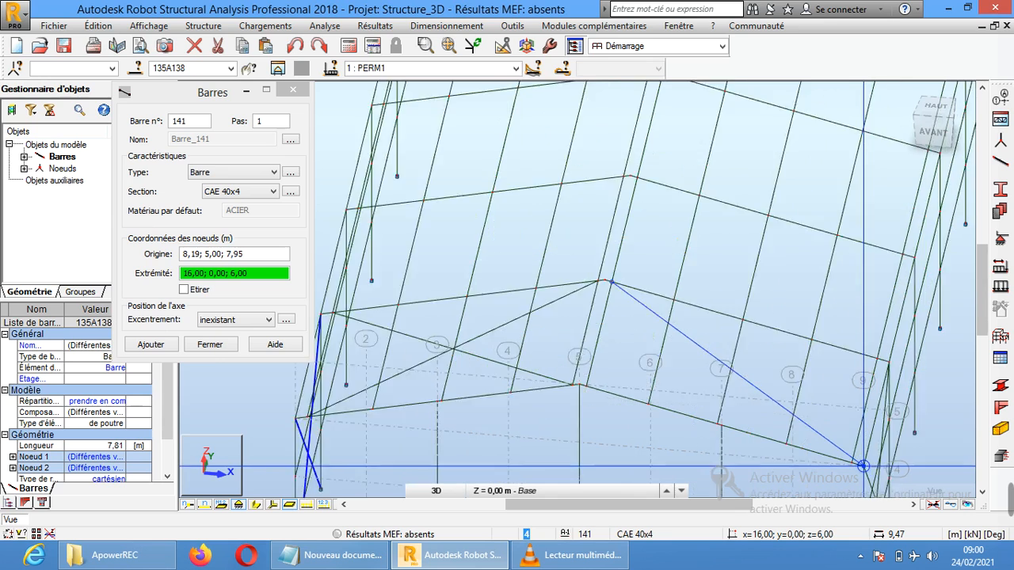
pyautogui.scroll(2, 863, 466)
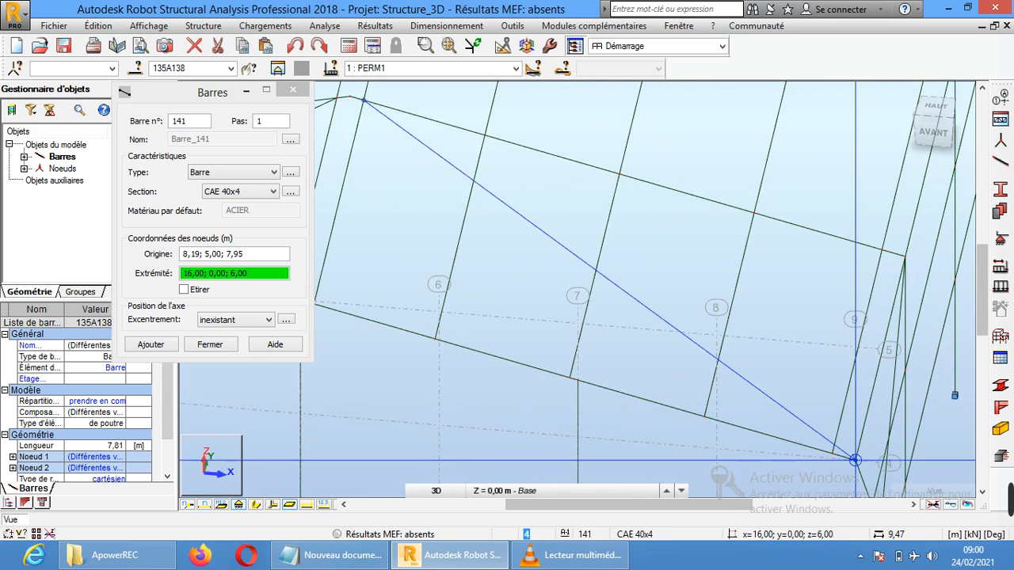
pyautogui.click(854, 461)
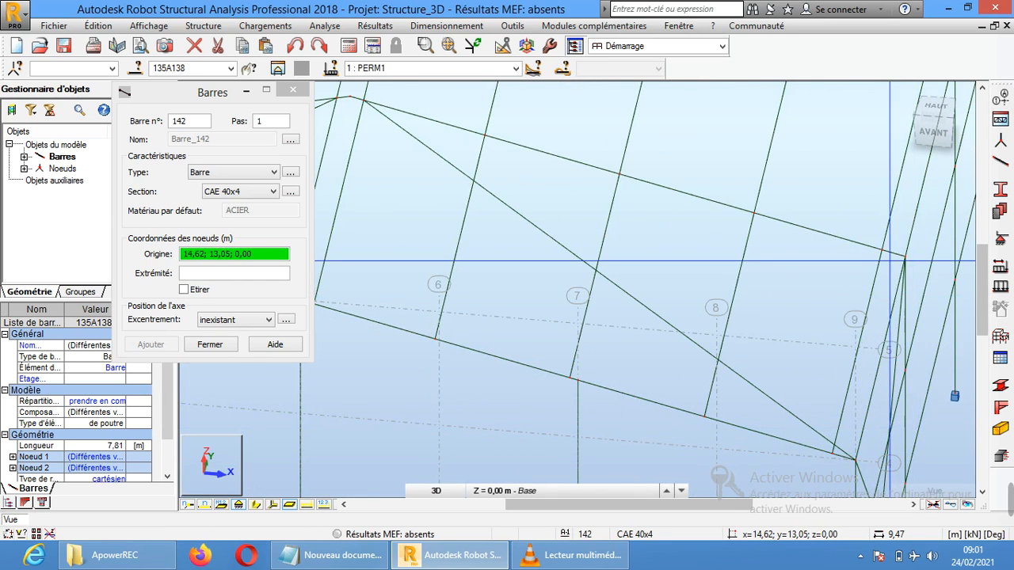
# Draw the crossing CAE 40x4 diagonal in the right slope's first bay, from 16,00; 5,00; 6,00 to 8,19; 0,00; 7,95
pyautogui.scroll(2, 895, 258)
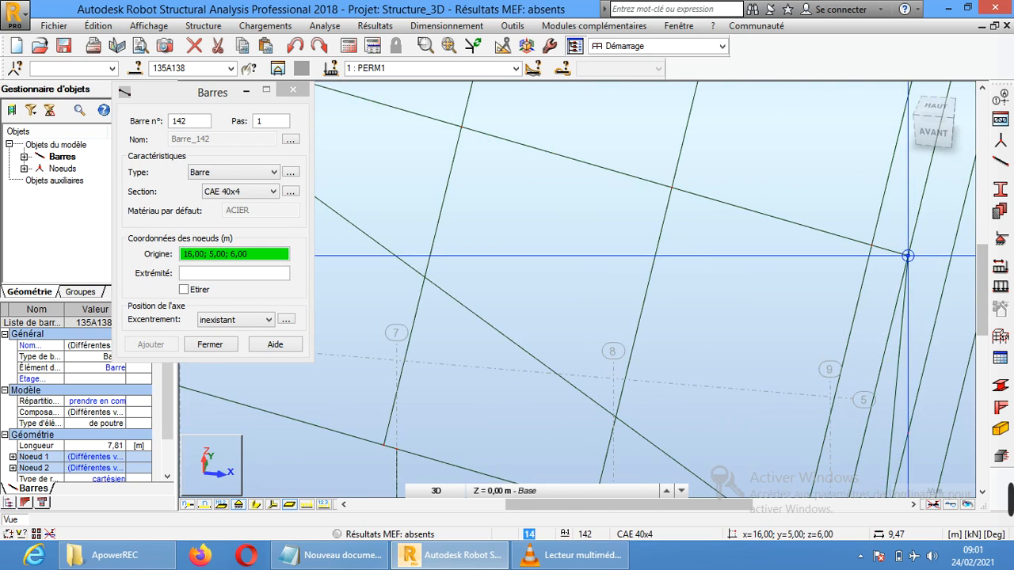
pyautogui.click(907, 255)
pyautogui.scroll(-3, 476, 289)
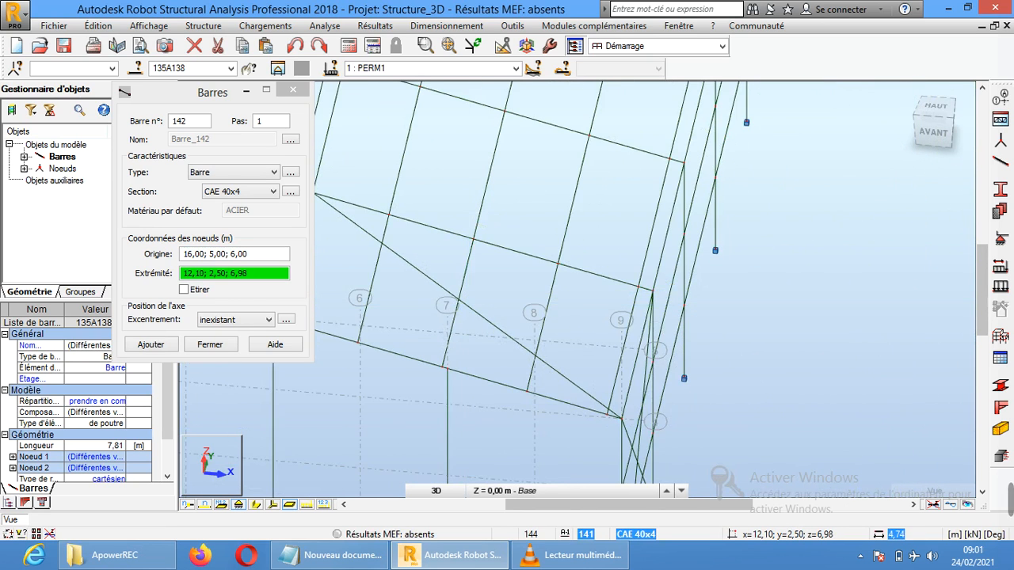
pyautogui.moveTo(454, 311); pyautogui.dragTo(641, 320, button='middle')
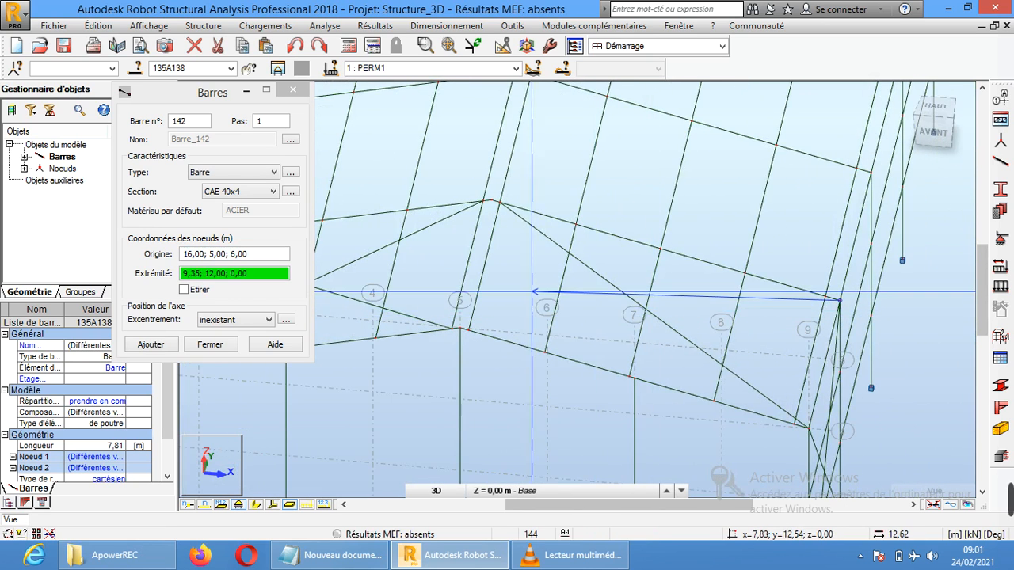
pyautogui.scroll(3, 490, 297)
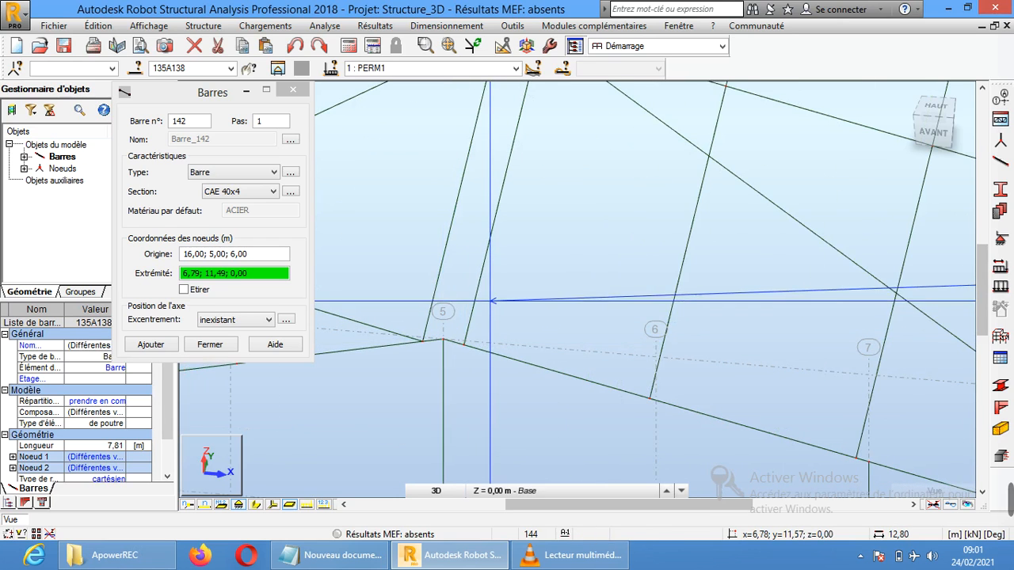
pyautogui.moveTo(590, 202)
pyautogui.mouseDown(button='middle')
pyautogui.moveTo(581, 314)
pyautogui.moveTo(581, 195)
pyautogui.mouseUp(button='middle')
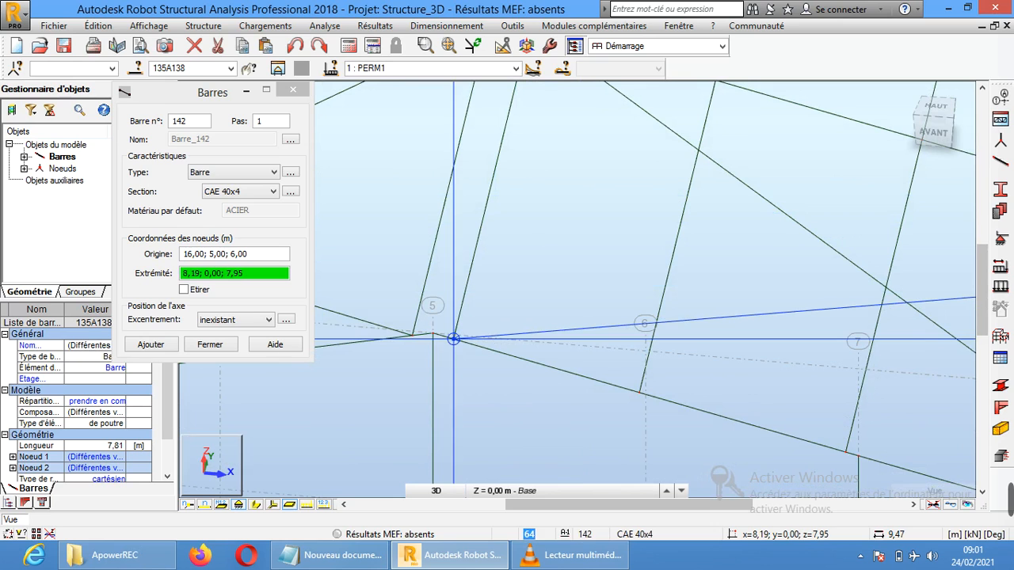
pyautogui.click(453, 339)
pyautogui.click(222, 347)
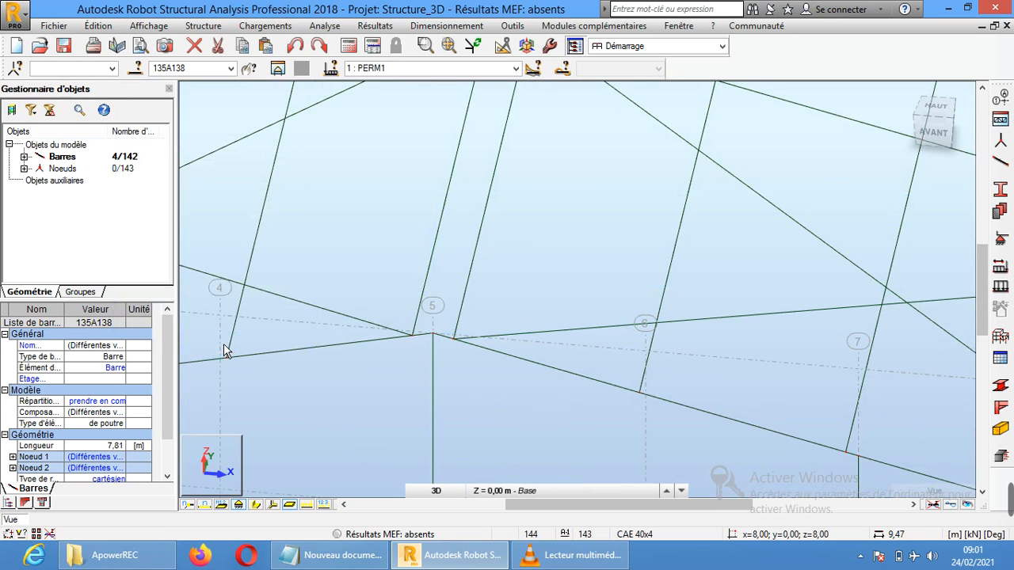
# Show the section shapes and inspect the first bay's roof bracing crosses from the front and oblique views
pyautogui.scroll(-5, 816, 258)
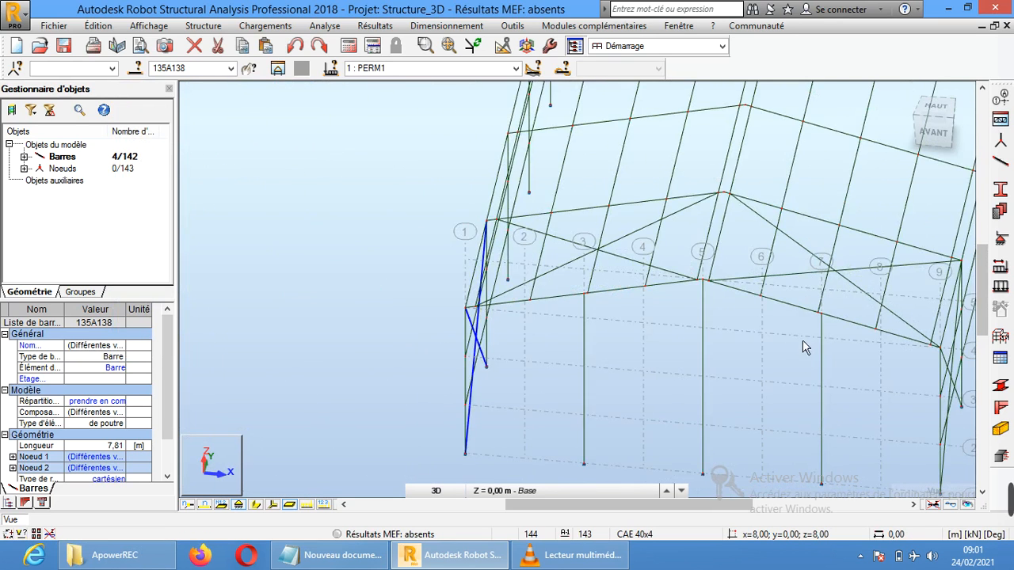
pyautogui.scroll(-3, 810, 306)
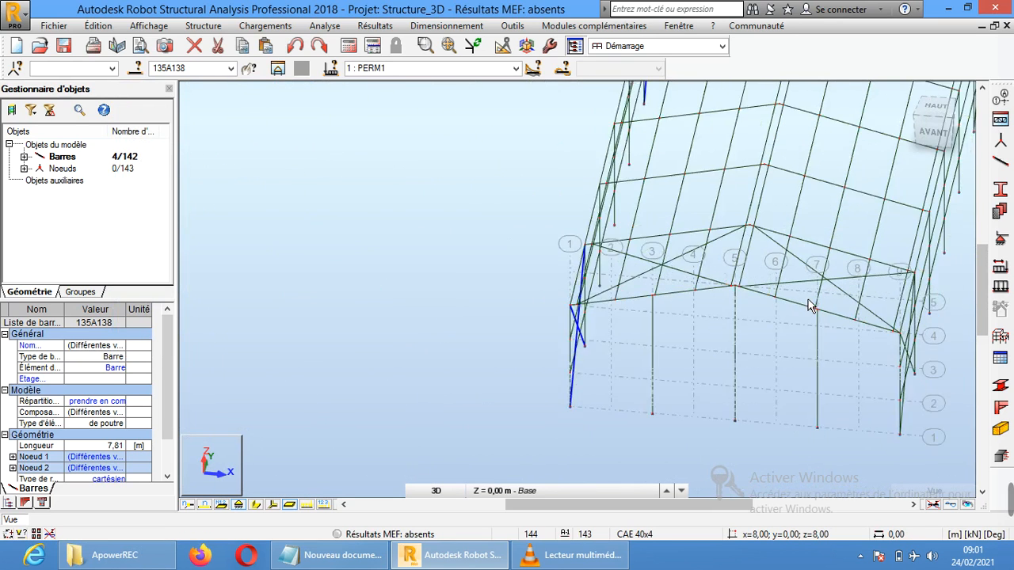
pyautogui.click(256, 506)
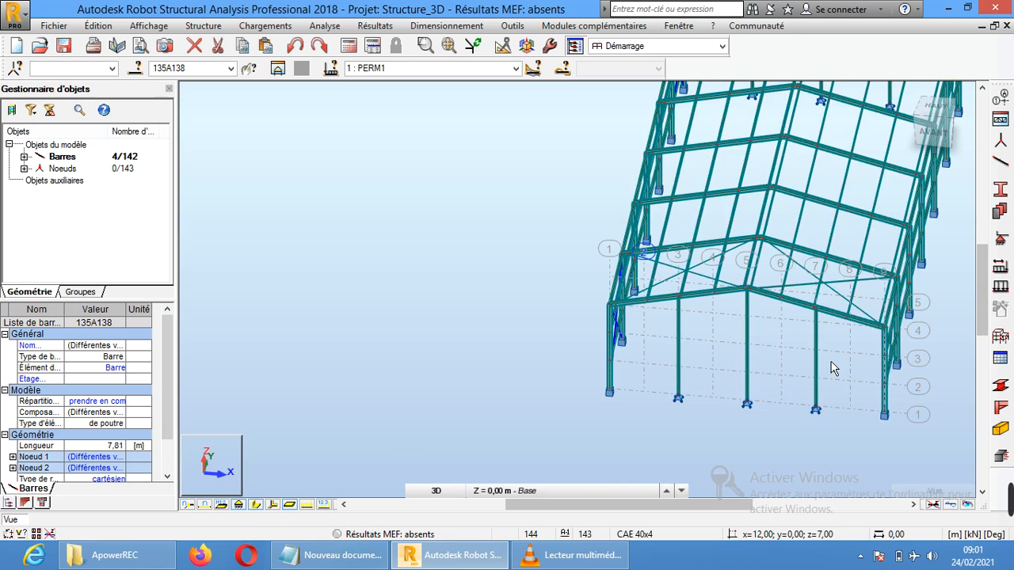
pyautogui.moveTo(769, 312); pyautogui.dragTo(423, 306, button='middle')
pyautogui.click(935, 132)
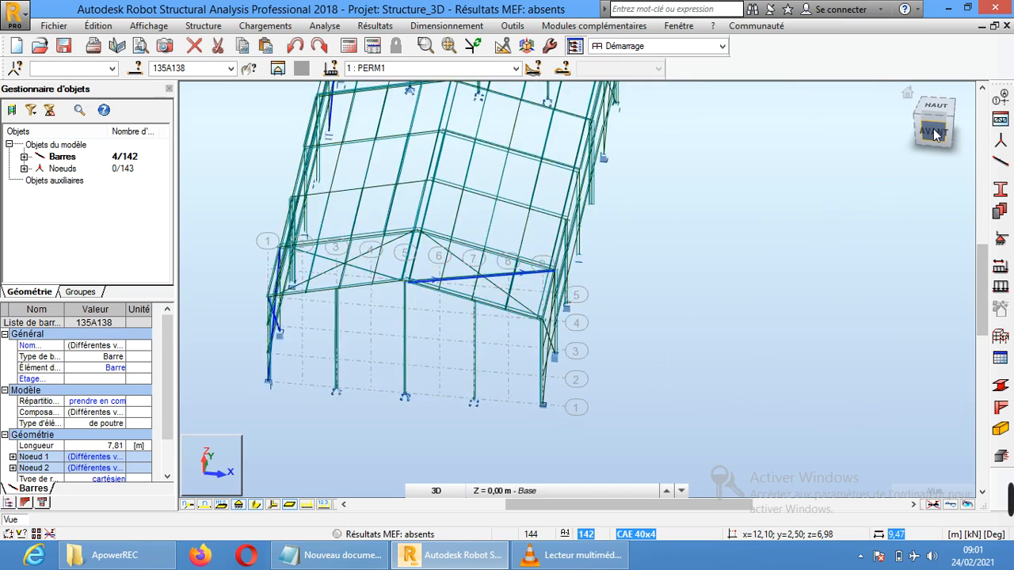
pyautogui.click(482, 233)
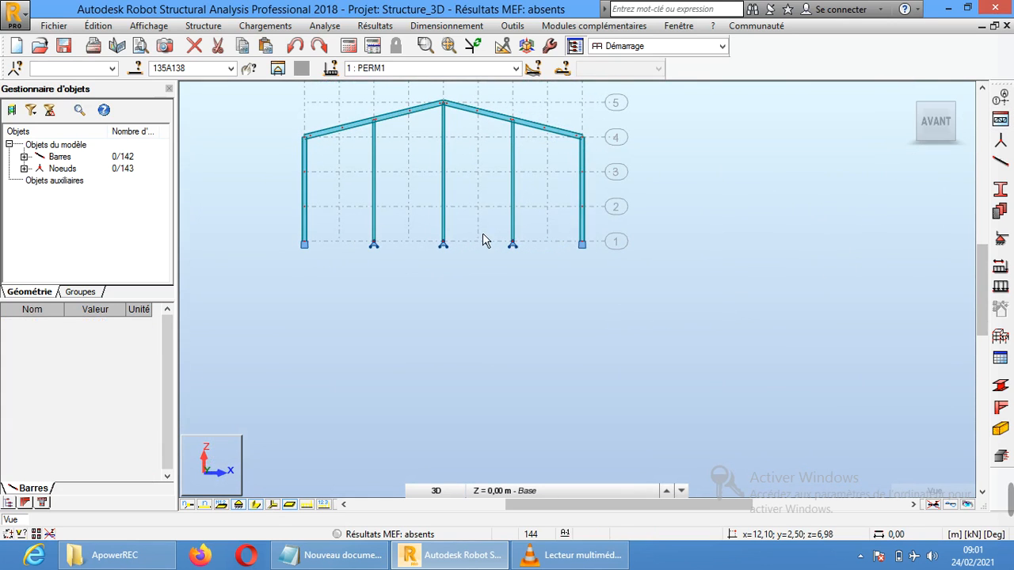
pyautogui.moveTo(467, 147); pyautogui.dragTo(527, 267, button='middle')
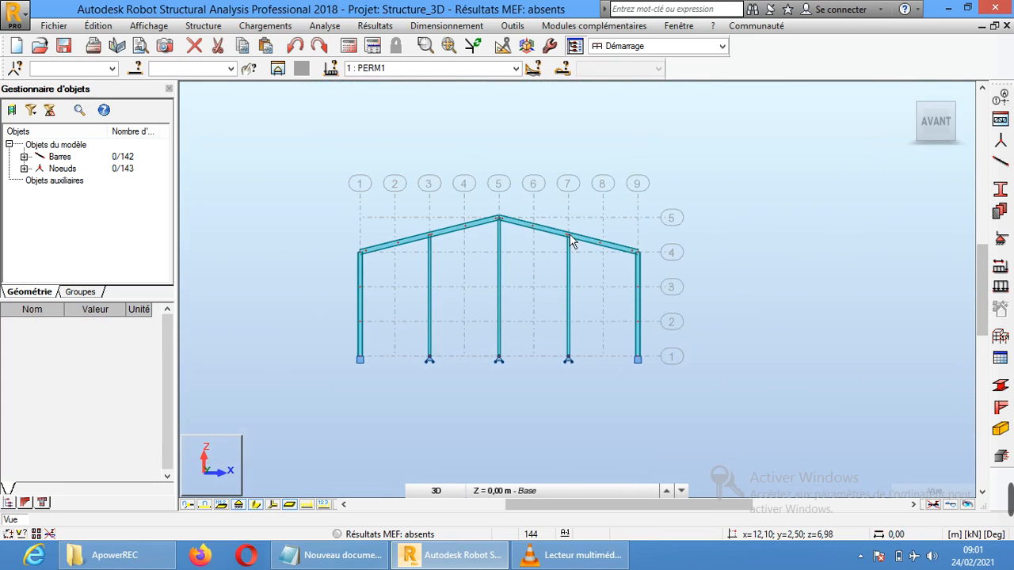
pyautogui.click(935, 109)
pyautogui.moveTo(936, 111); pyautogui.dragTo(973, 110)
pyautogui.keyDown('shift'); pyautogui.moveTo(437, 182); pyautogui.dragTo(450, 203, button='middle'); pyautogui.keyUp('shift')
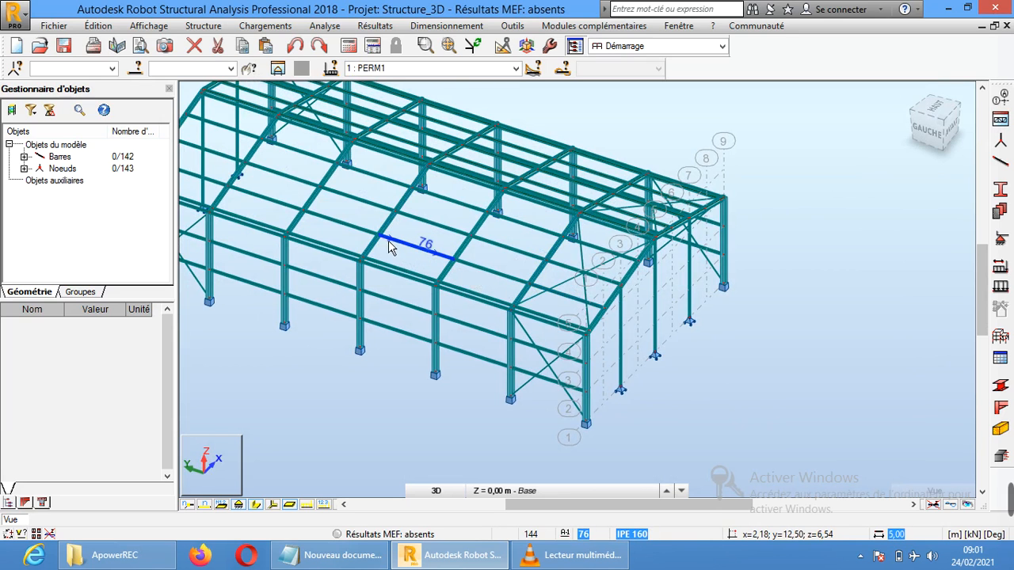
pyautogui.scroll(-5, 496, 253)
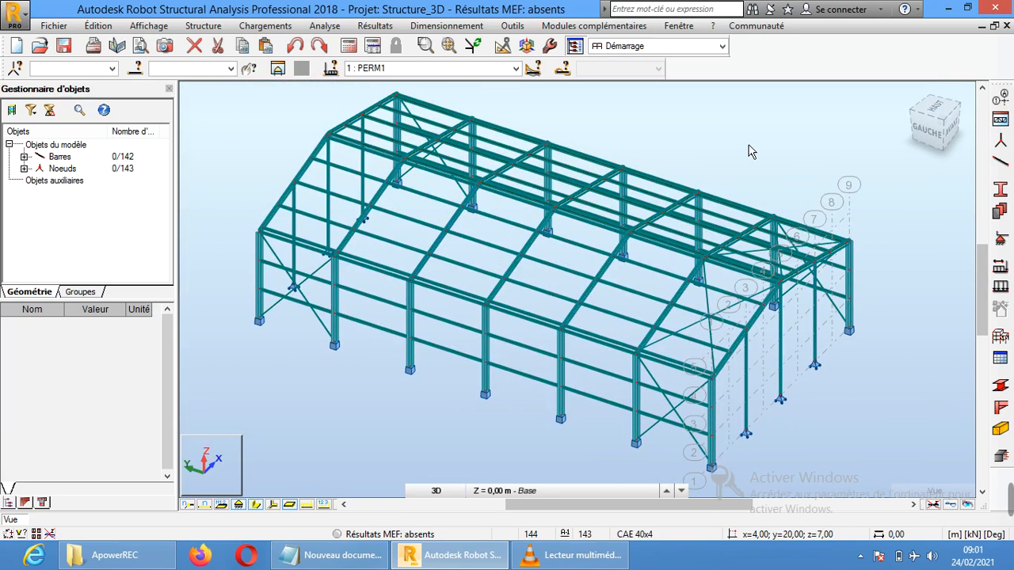
# Copy one wall diagonal and three roof diagonals of the first bay to the last bay by a translation of 0,00; 25,00; 0,00
pyautogui.click(785, 233)
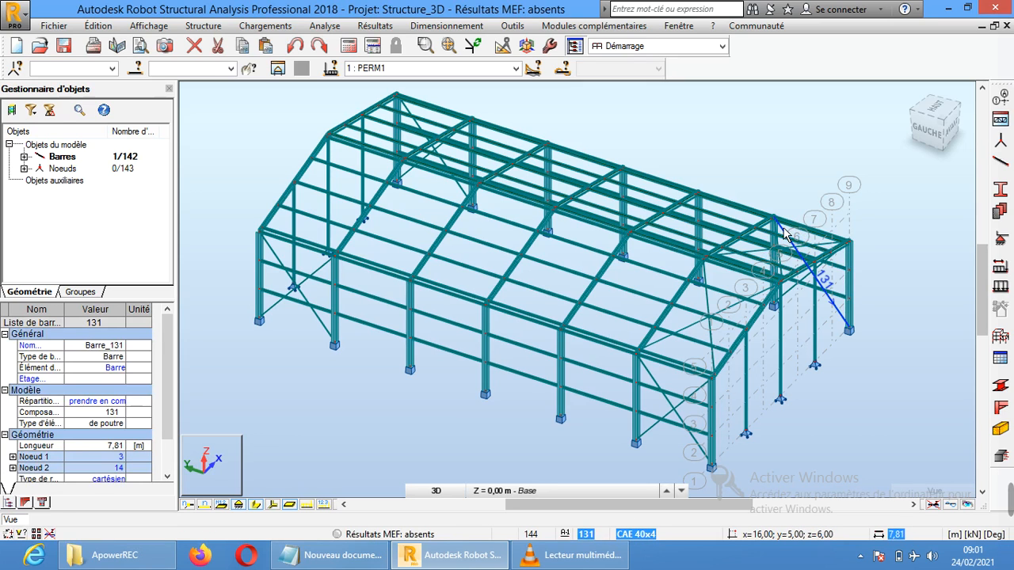
pyautogui.keyDown('ctrl'); pyautogui.click(748, 273); pyautogui.keyUp('ctrl')
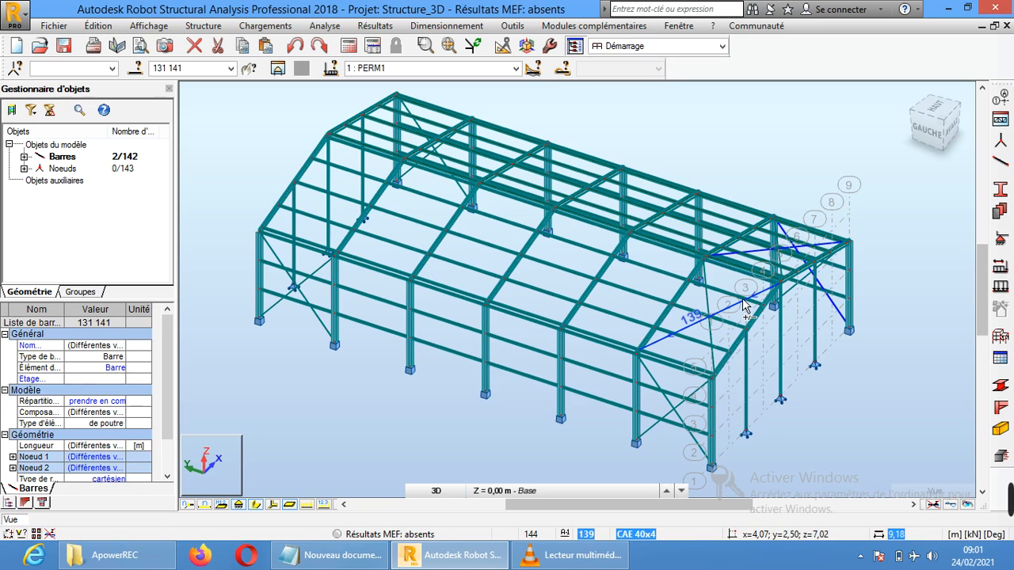
pyautogui.keyDown('ctrl'); pyautogui.click(744, 306); pyautogui.keyUp('ctrl')
pyautogui.keyDown('ctrl'); pyautogui.click(705, 276); pyautogui.keyUp('ctrl')
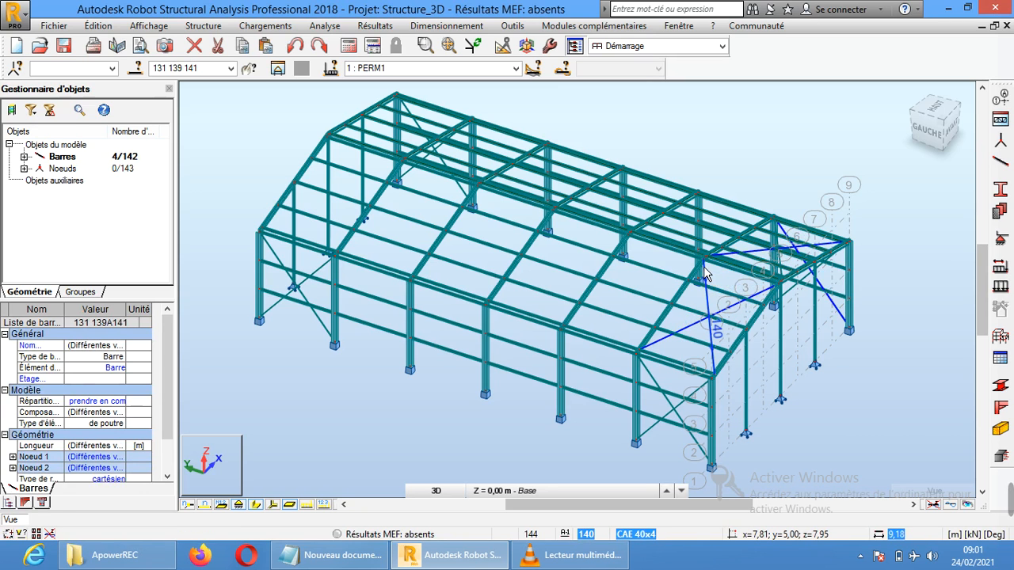
pyautogui.click(929, 134)
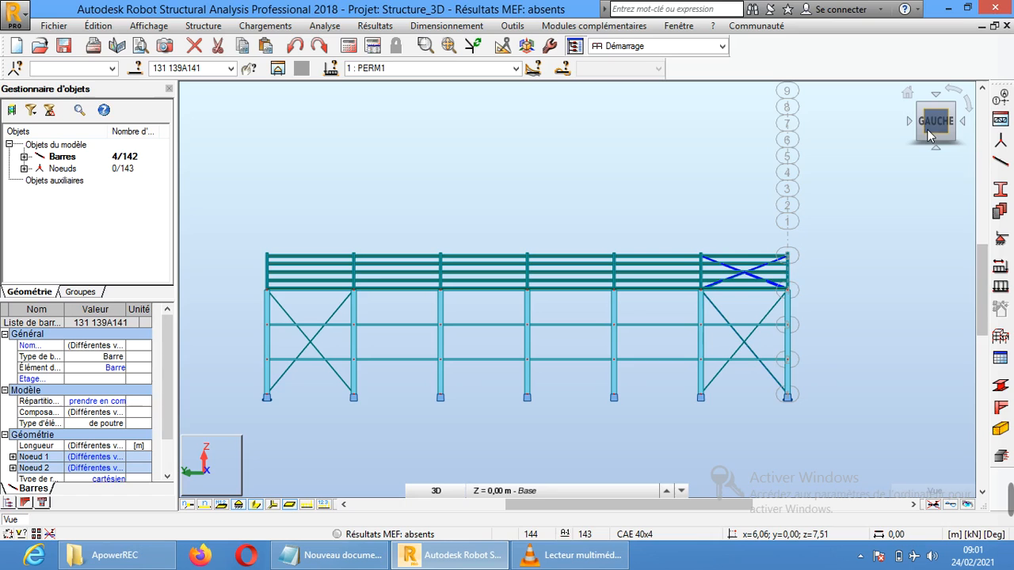
pyautogui.click(501, 47)
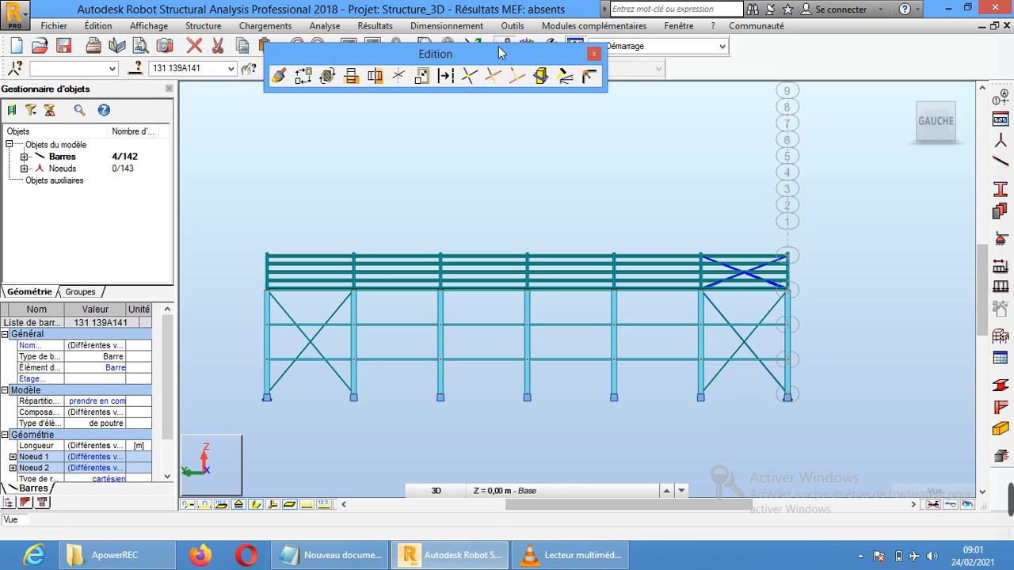
pyautogui.click(303, 77)
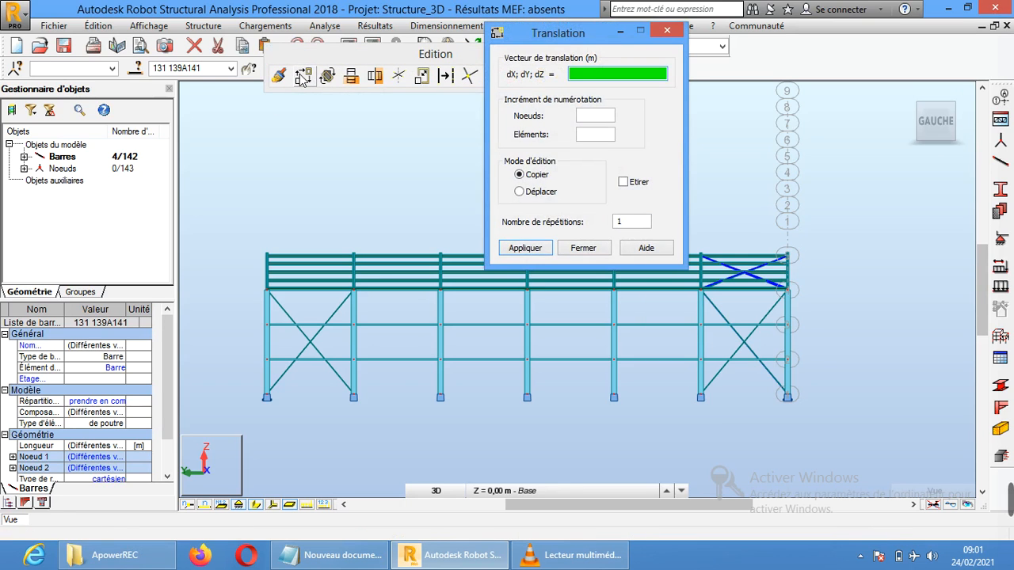
pyautogui.moveTo(577, 40); pyautogui.dragTo(86, 74)
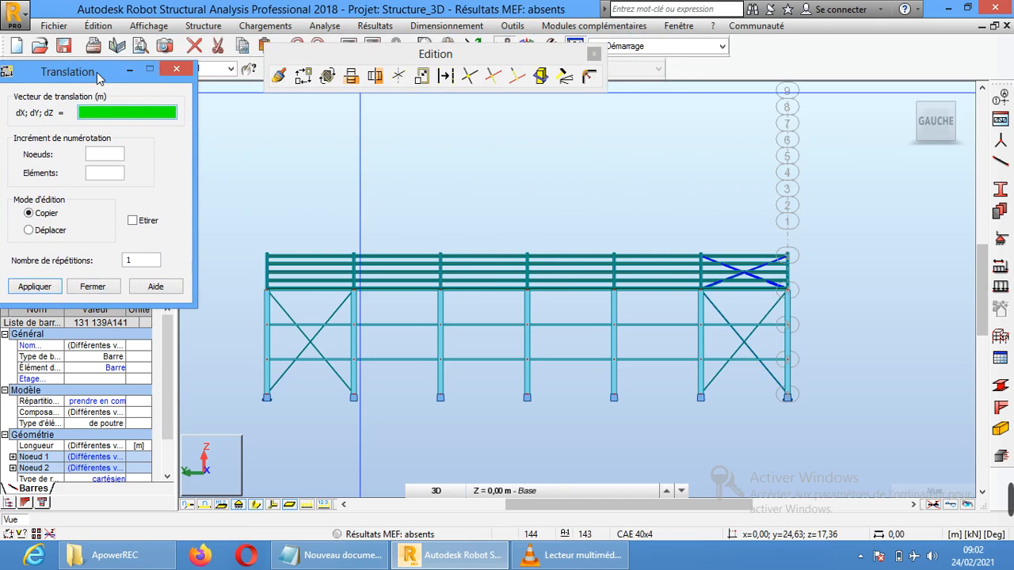
pyautogui.click(701, 289)
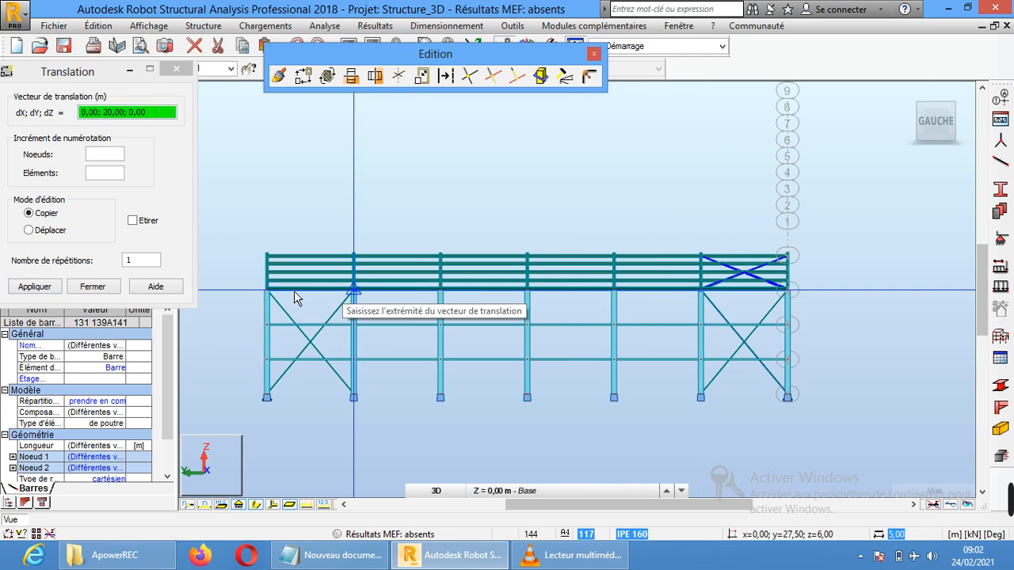
pyautogui.scroll(2, 270, 288)
pyautogui.scroll(3, 245, 291)
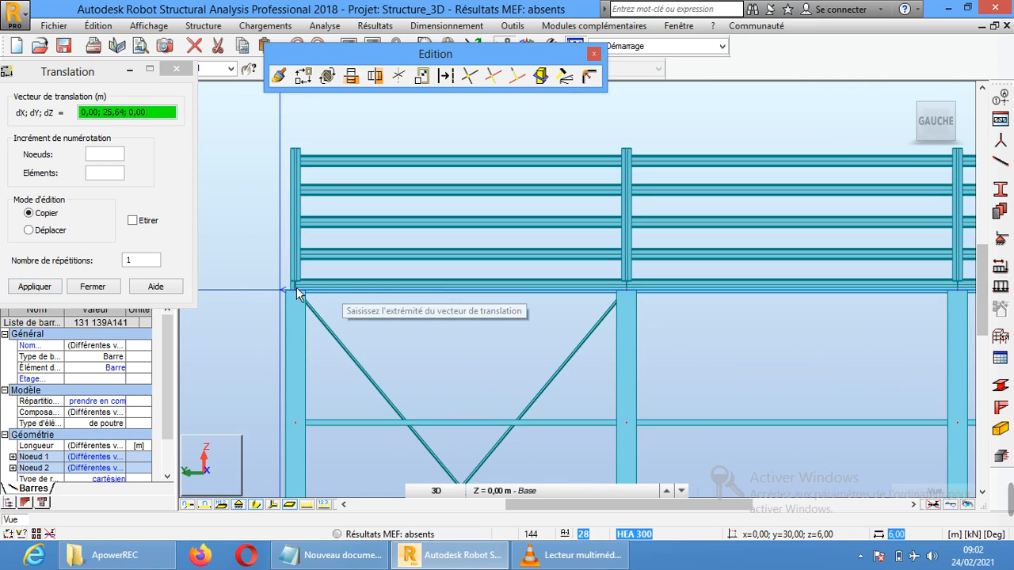
pyautogui.click(297, 288)
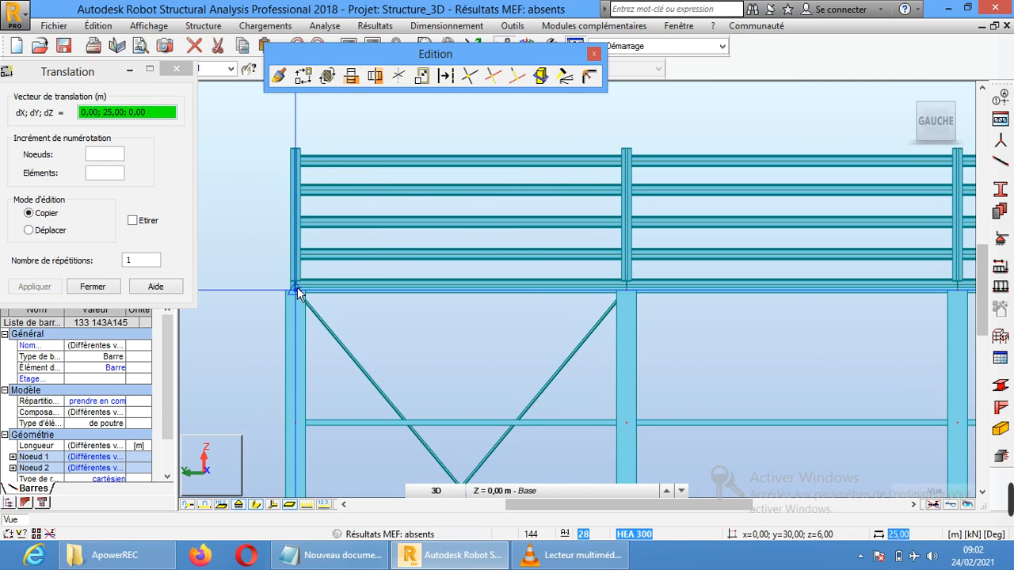
pyautogui.click(93, 287)
pyautogui.click(384, 142)
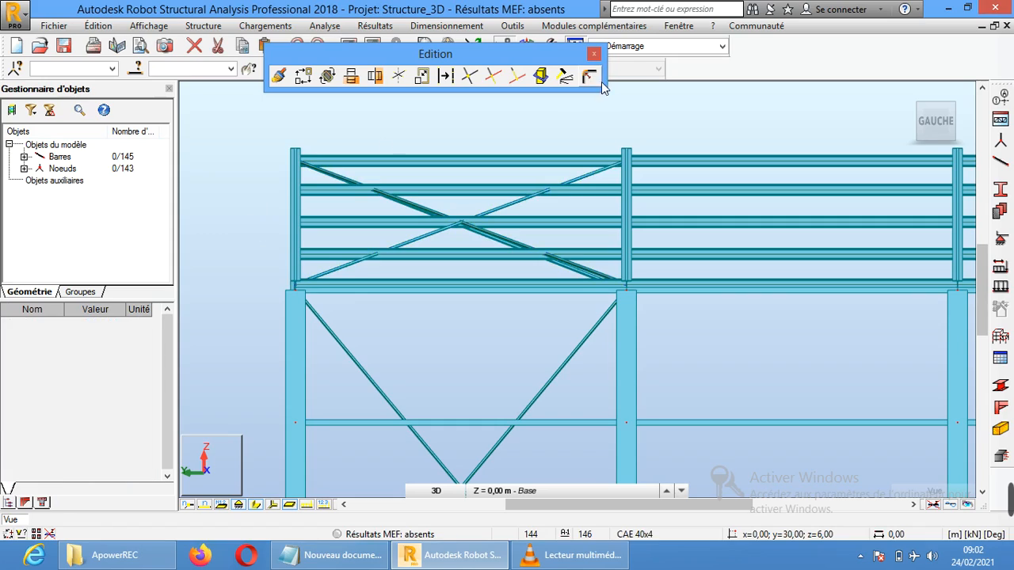
# Examine the copied roof bracing in the last bay from oblique, rear and top views
pyautogui.moveTo(932, 127); pyautogui.dragTo(763, 194)
pyautogui.scroll(1, 763, 194)
pyautogui.scroll(-6, 764, 210)
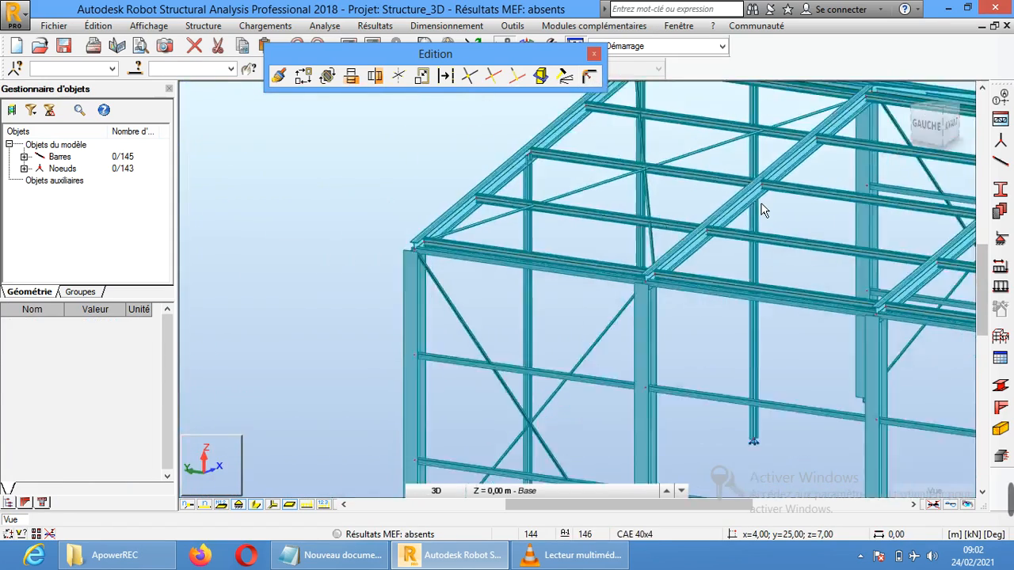
pyautogui.moveTo(847, 322); pyautogui.dragTo(498, 320, button='middle')
pyautogui.moveTo(922, 125); pyautogui.dragTo(947, 170)
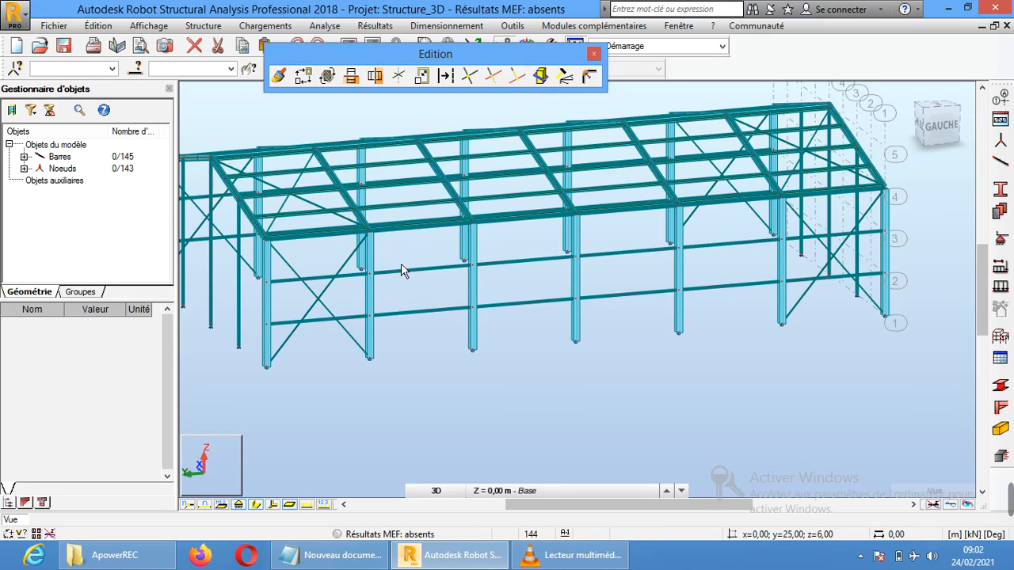
pyautogui.moveTo(413, 244); pyautogui.dragTo(447, 254)
pyautogui.moveTo(428, 252); pyautogui.dragTo(537, 293, button='middle')
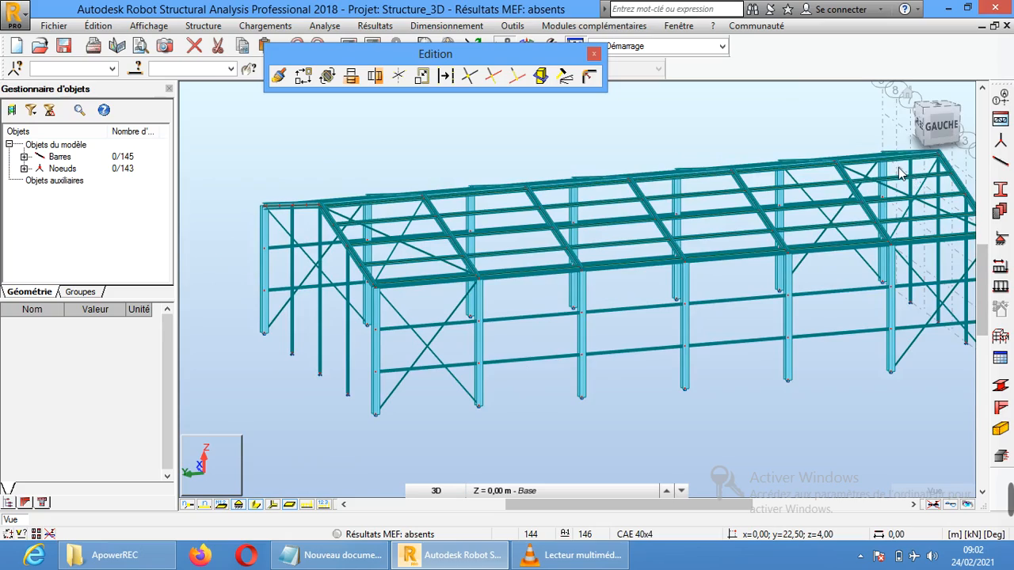
pyautogui.click(932, 130)
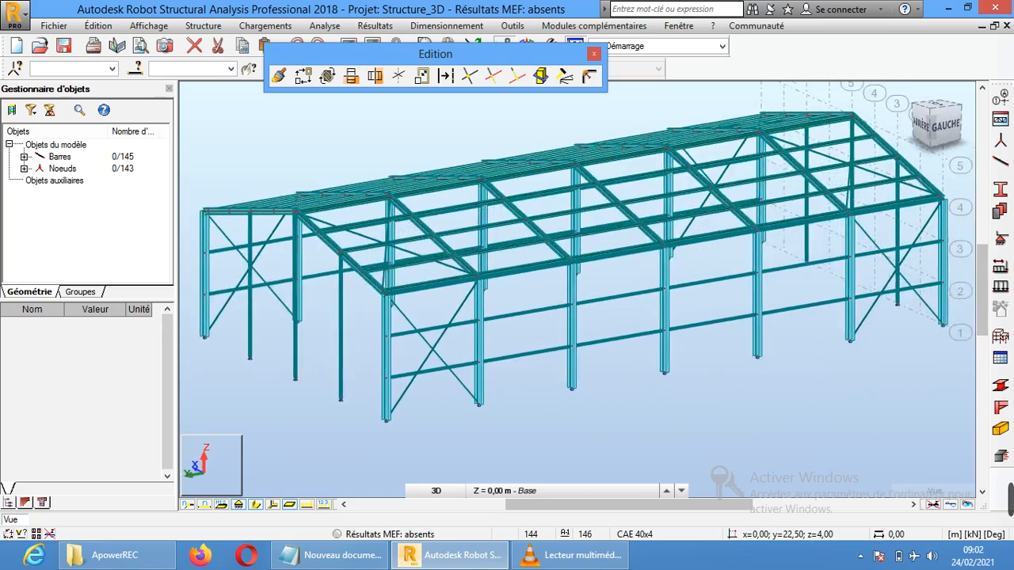
pyautogui.click(929, 127)
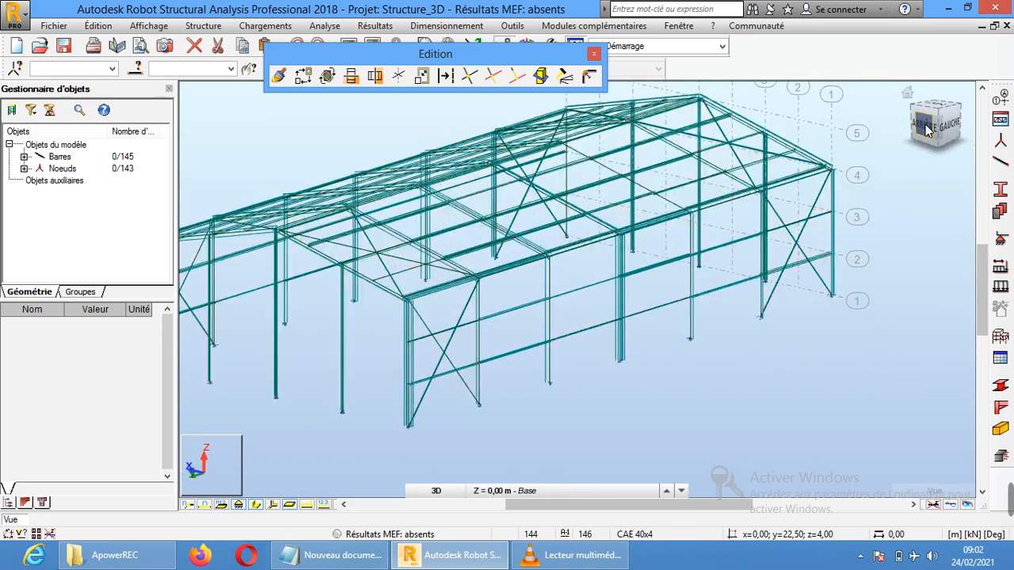
pyautogui.click(938, 113)
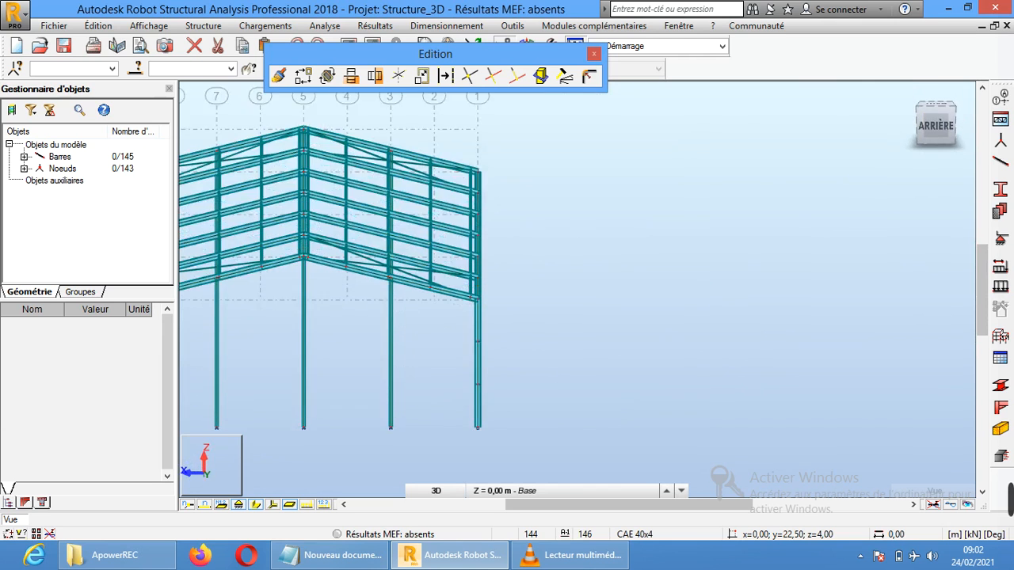
pyautogui.click(938, 111)
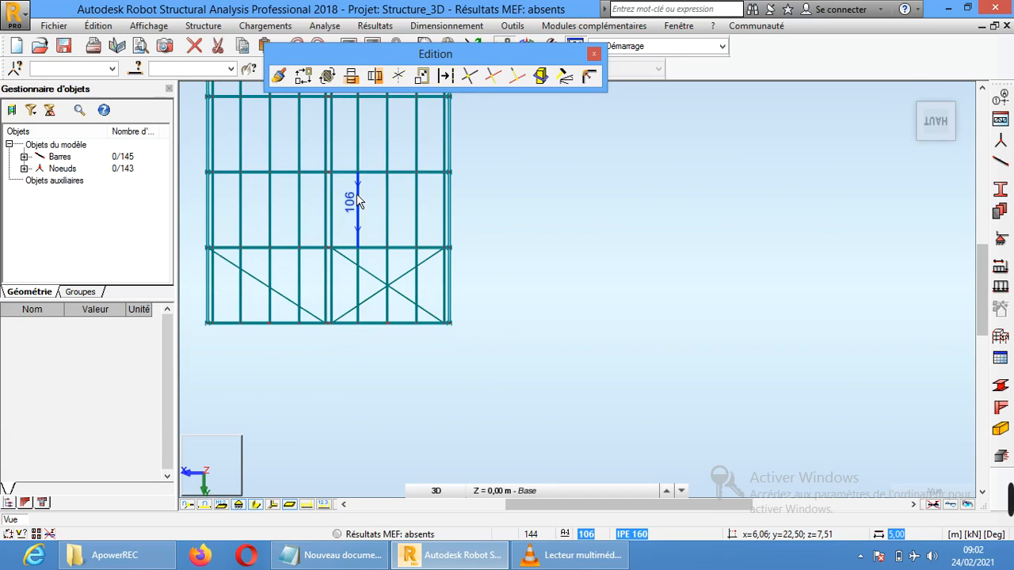
pyautogui.moveTo(383, 190); pyautogui.dragTo(491, 334, button='middle')
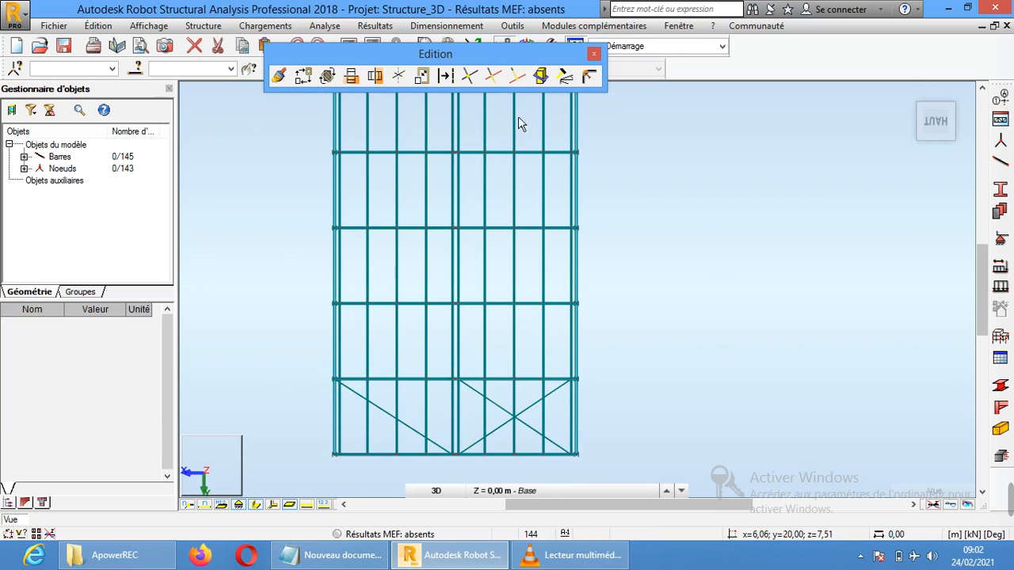
# Dock the floating Edition toolbar and compare the roof bracing of both end bays from above
pyautogui.moveTo(540, 55); pyautogui.dragTo(511, 37)
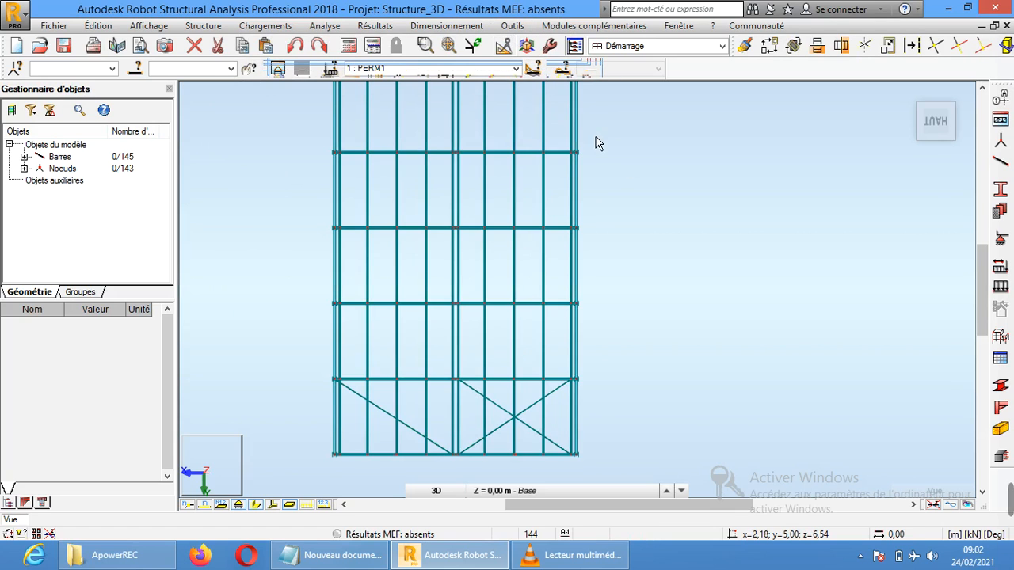
pyautogui.moveTo(605, 152); pyautogui.dragTo(606, 155, button='middle')
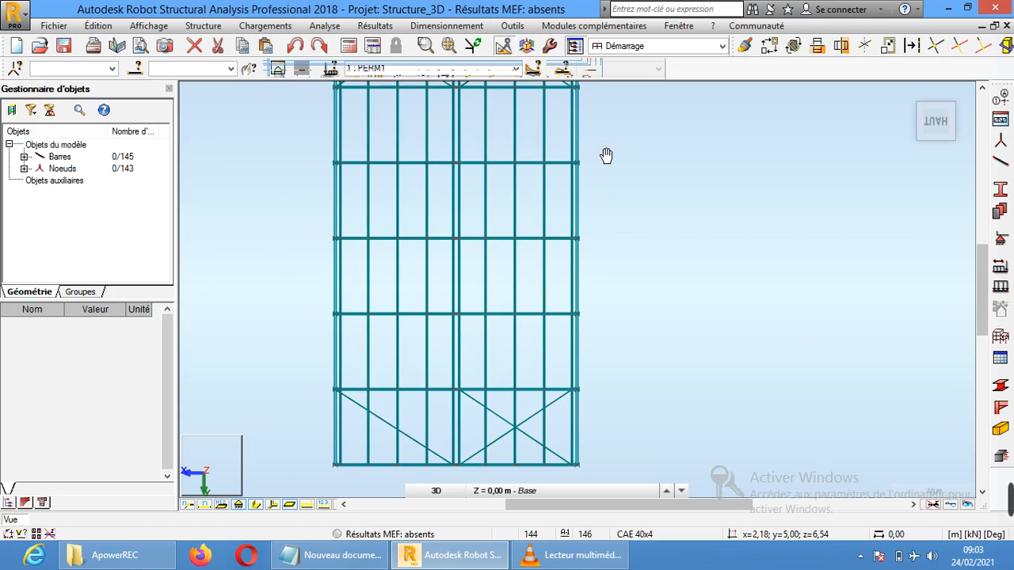
pyautogui.moveTo(610, 204); pyautogui.dragTo(614, 225, button='middle')
pyautogui.moveTo(620, 130)
pyautogui.mouseDown(button='middle')
pyautogui.moveTo(622, 227)
pyautogui.moveTo(621, 125)
pyautogui.mouseUp(button='middle')
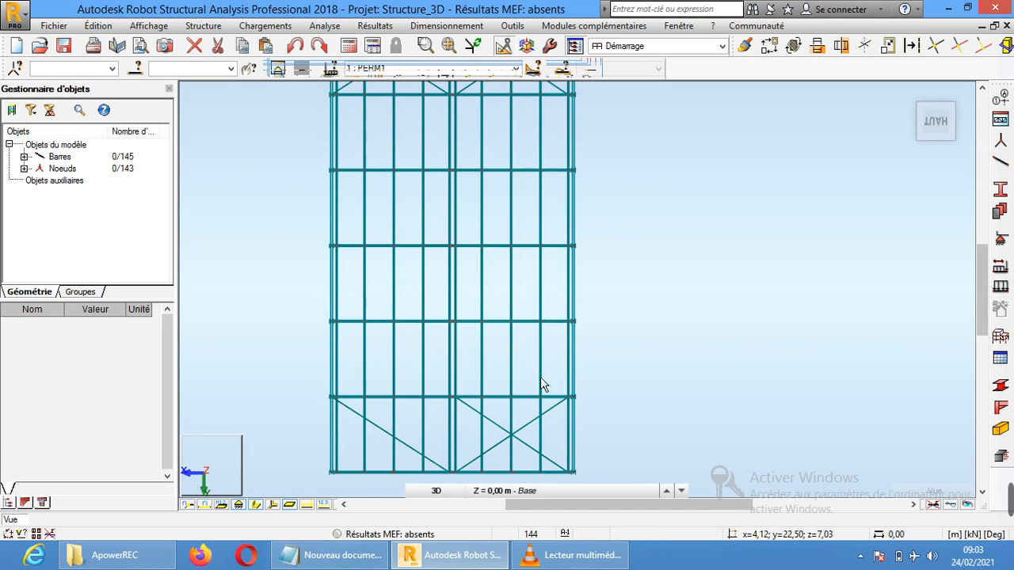
pyautogui.moveTo(625, 371); pyautogui.dragTo(678, 197, button='middle')
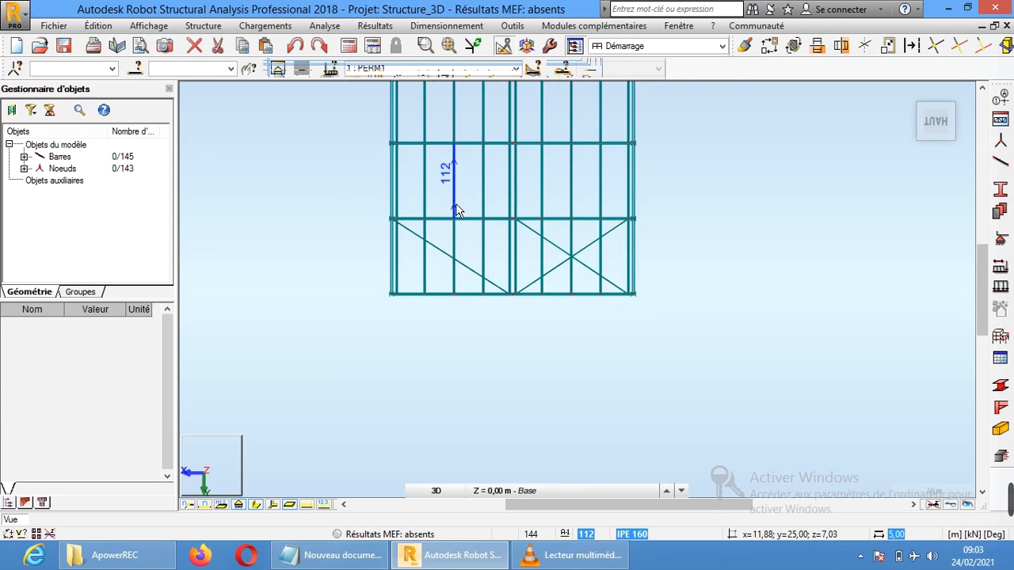
pyautogui.scroll(5, 466, 212)
pyautogui.scroll(1, 471, 214)
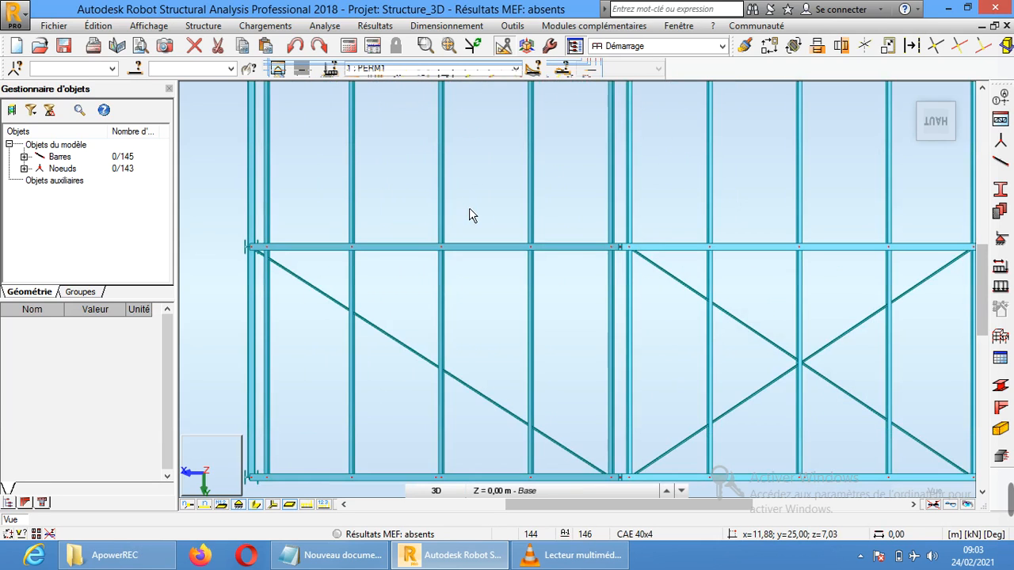
# With section shapes temporarily hidden, draw the right slope's missing last-bay CAE 40x4 diagonal from 8,19; 25,00; 7,95 to the end frame's eave purlin node
pyautogui.click(1002, 164)
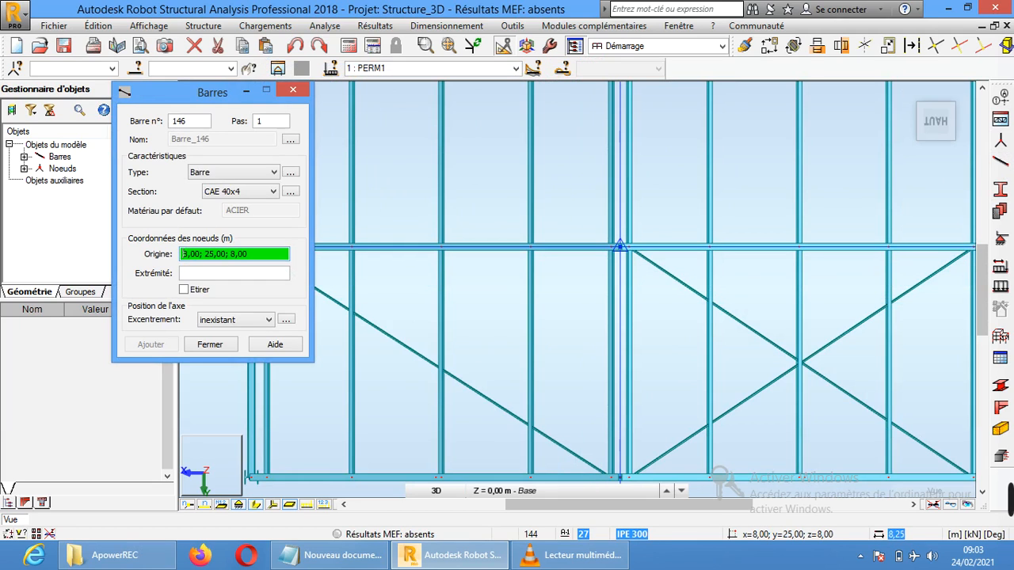
pyautogui.click(292, 90)
pyautogui.scroll(2, 630, 265)
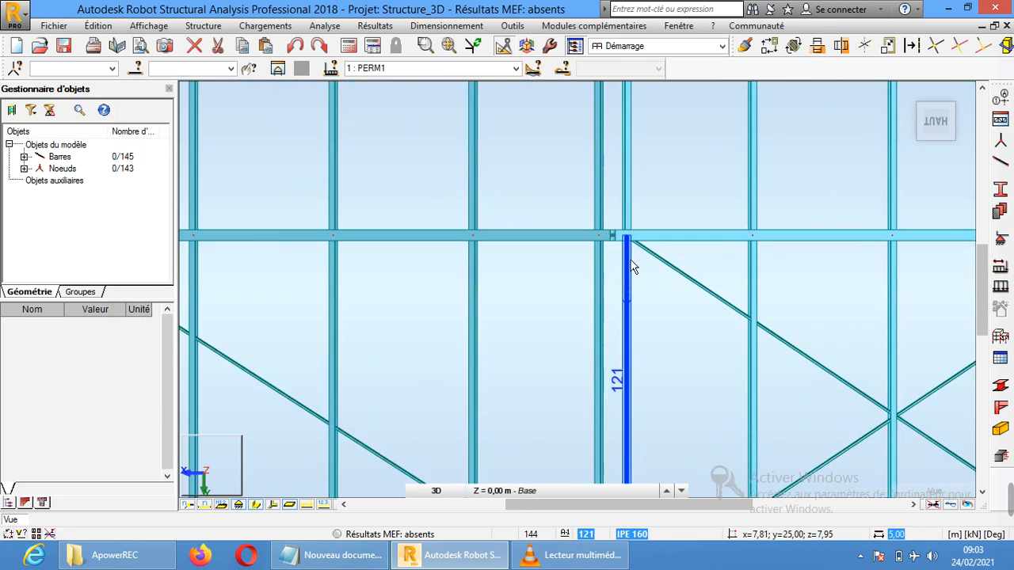
pyautogui.scroll(3, 590, 226)
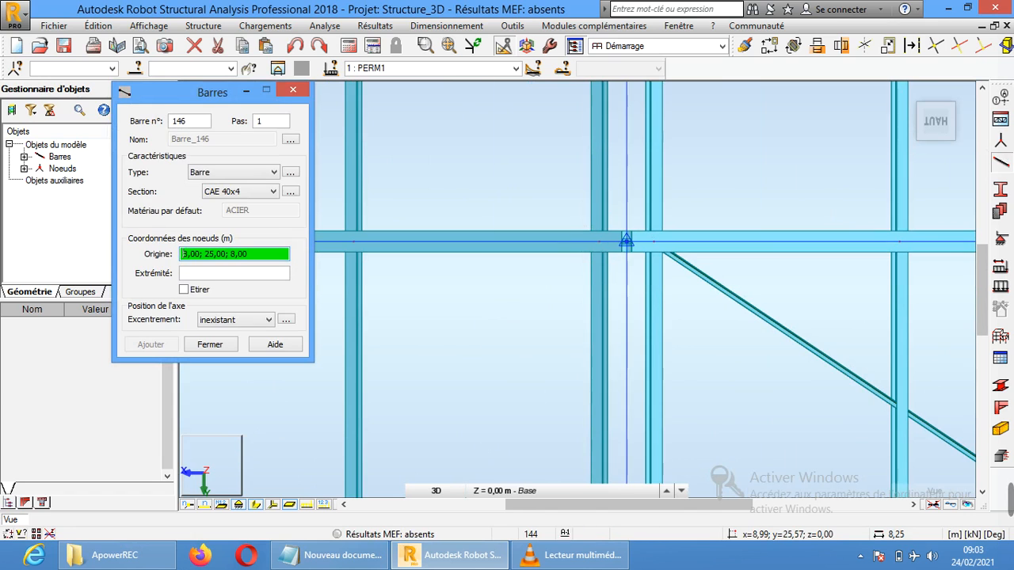
pyautogui.click(255, 504)
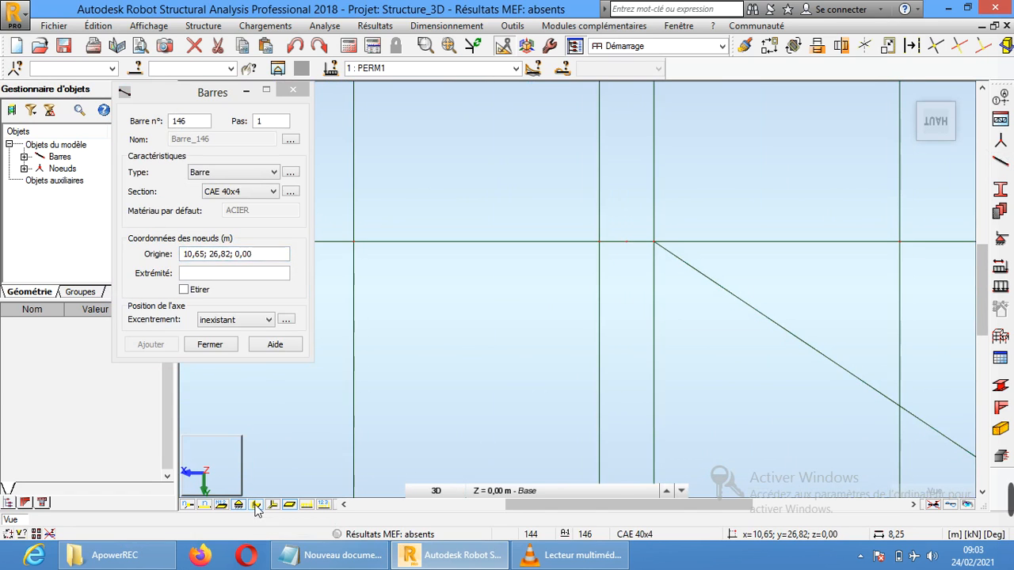
pyautogui.click(599, 242)
pyautogui.scroll(-2, 490, 358)
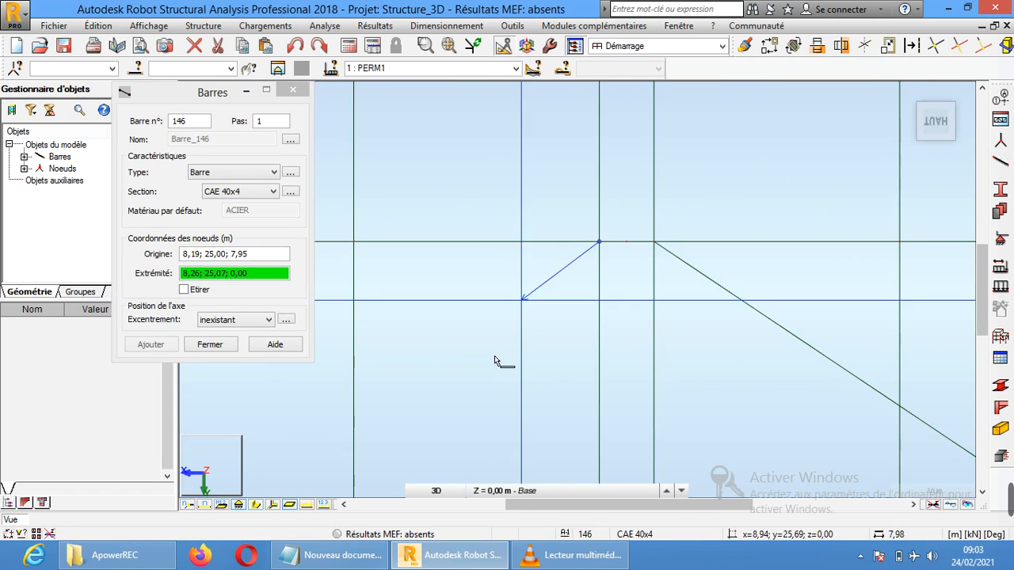
pyautogui.scroll(-5, 489, 356)
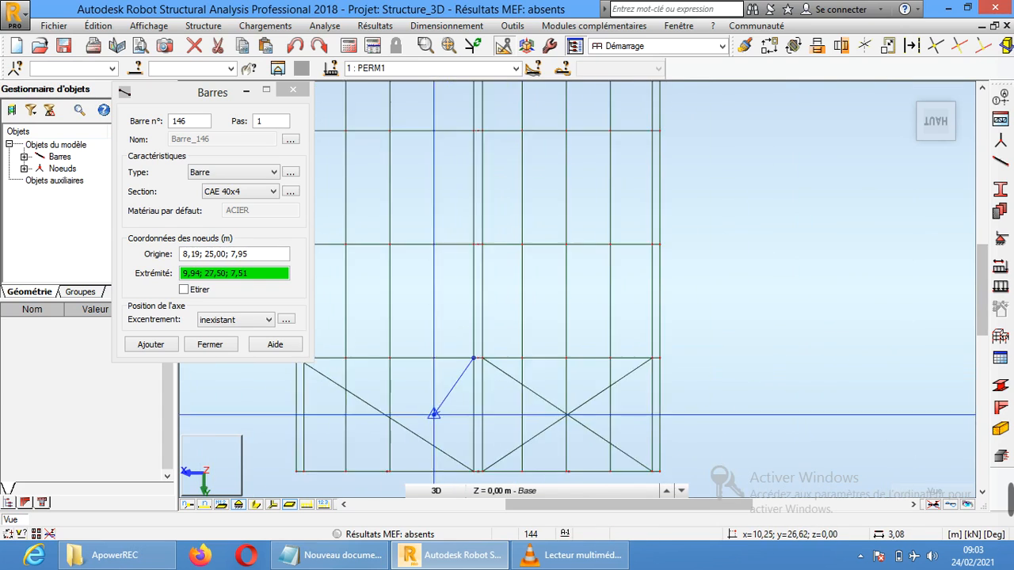
pyautogui.moveTo(389, 422); pyautogui.dragTo(570, 282, button='middle')
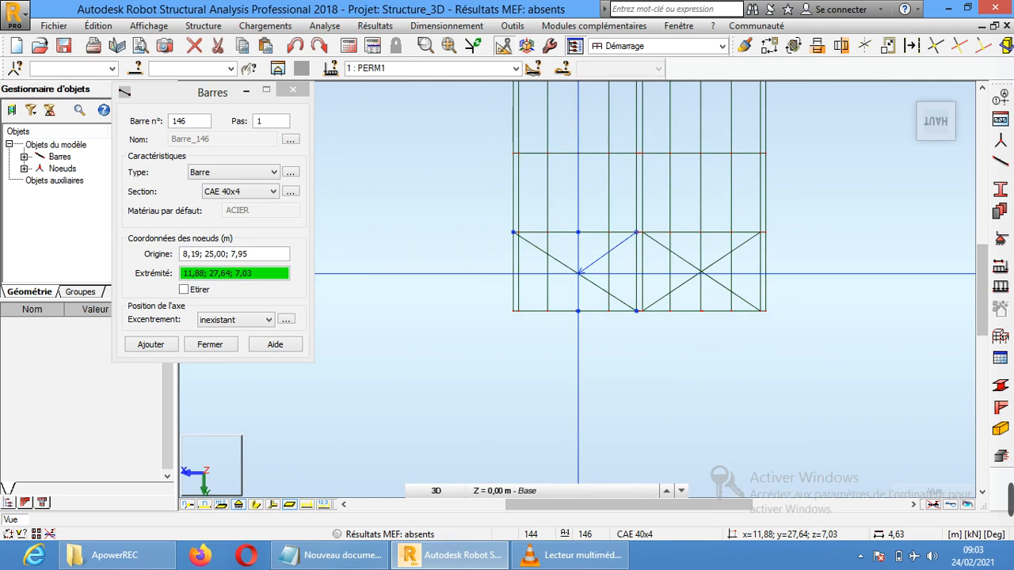
pyautogui.scroll(8, 511, 285)
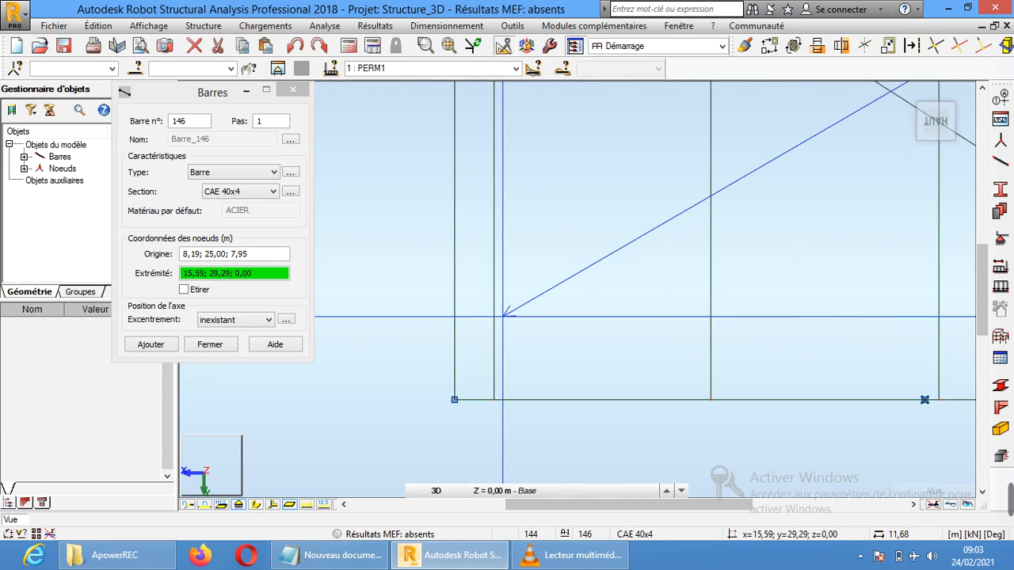
pyautogui.scroll(2, 504, 316)
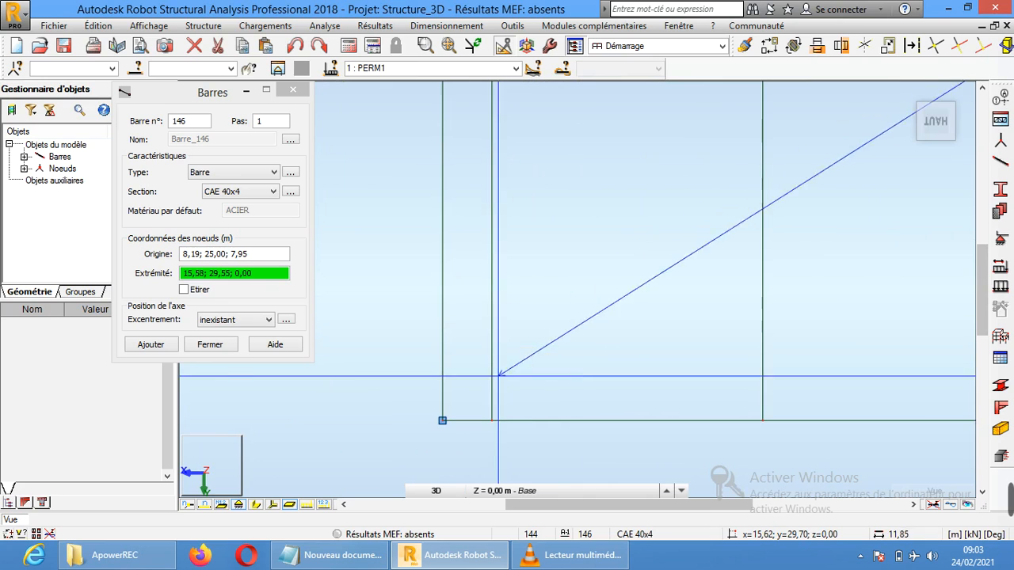
pyautogui.click(492, 421)
pyautogui.click(211, 345)
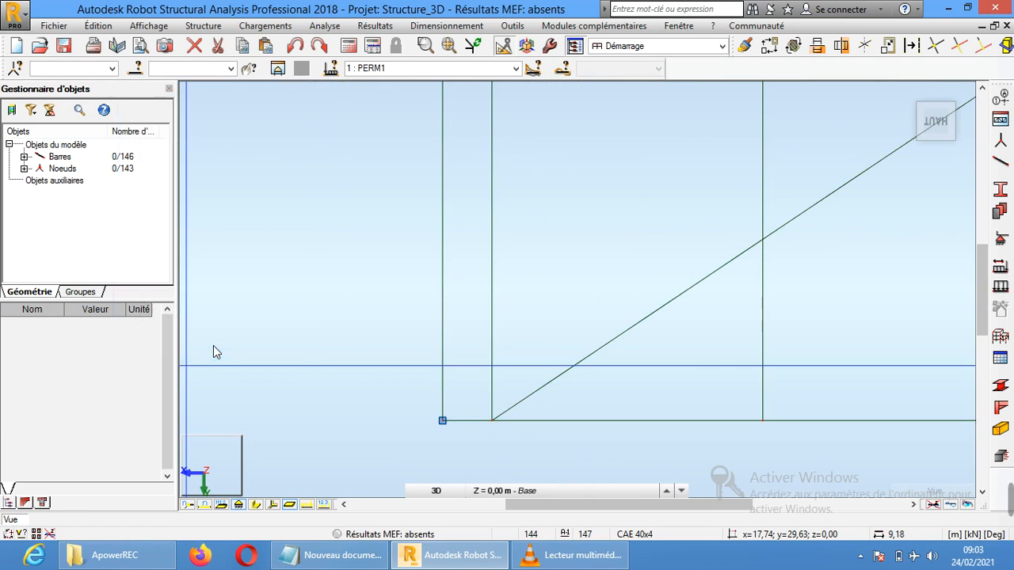
pyautogui.click(256, 506)
pyautogui.scroll(-3, 607, 210)
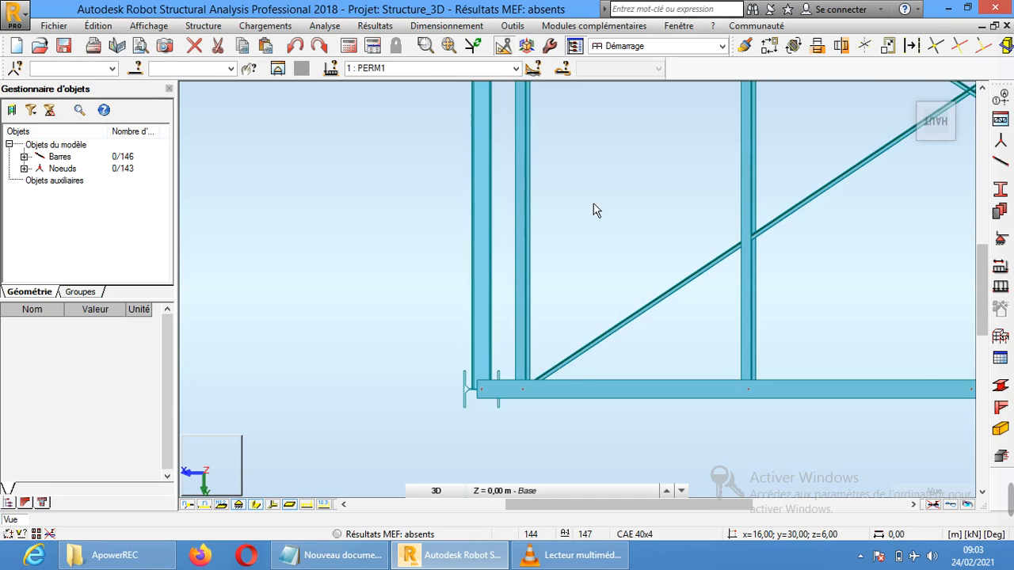
# Examine the roof bracing crosses of both end bays from above and the whole hall in an oblique rear view
pyautogui.moveTo(625, 192); pyautogui.dragTo(476, 323, button='middle')
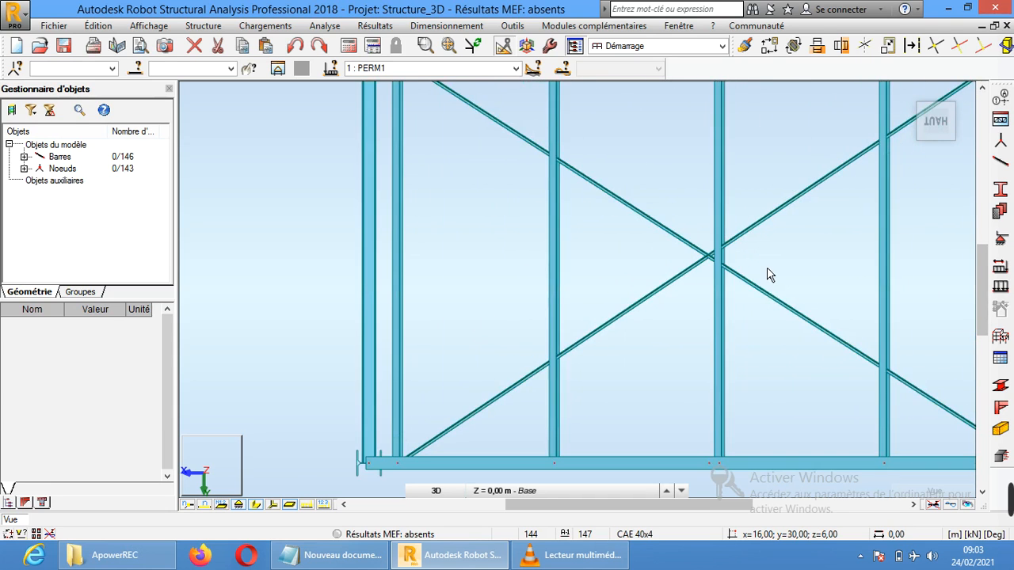
pyautogui.scroll(-4, 767, 267)
pyautogui.scroll(-2, 780, 237)
pyautogui.scroll(-1, 810, 226)
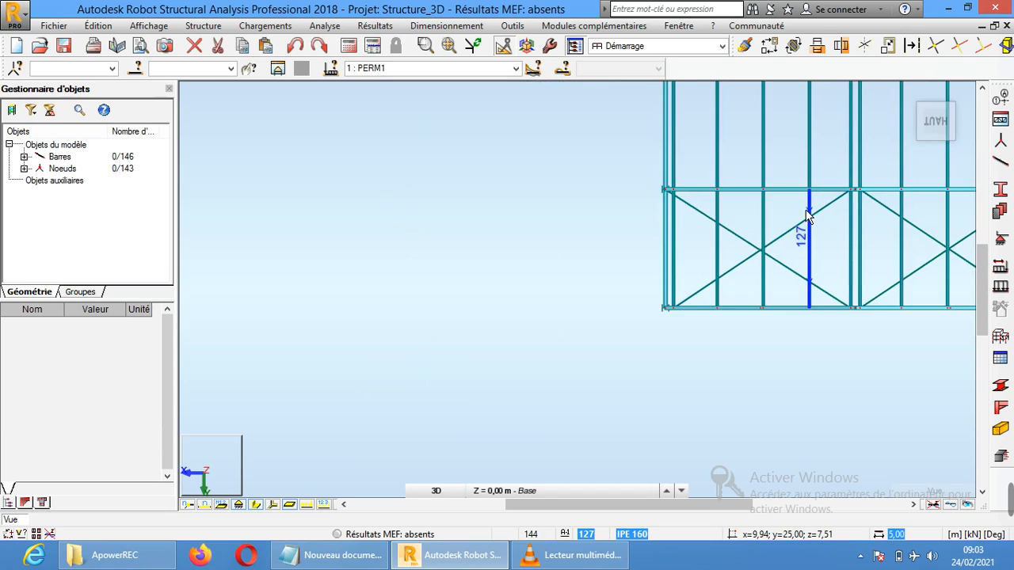
pyautogui.moveTo(873, 161); pyautogui.dragTo(547, 339, button='middle')
pyautogui.scroll(-1, 559, 333)
pyautogui.scroll(-1, 564, 326)
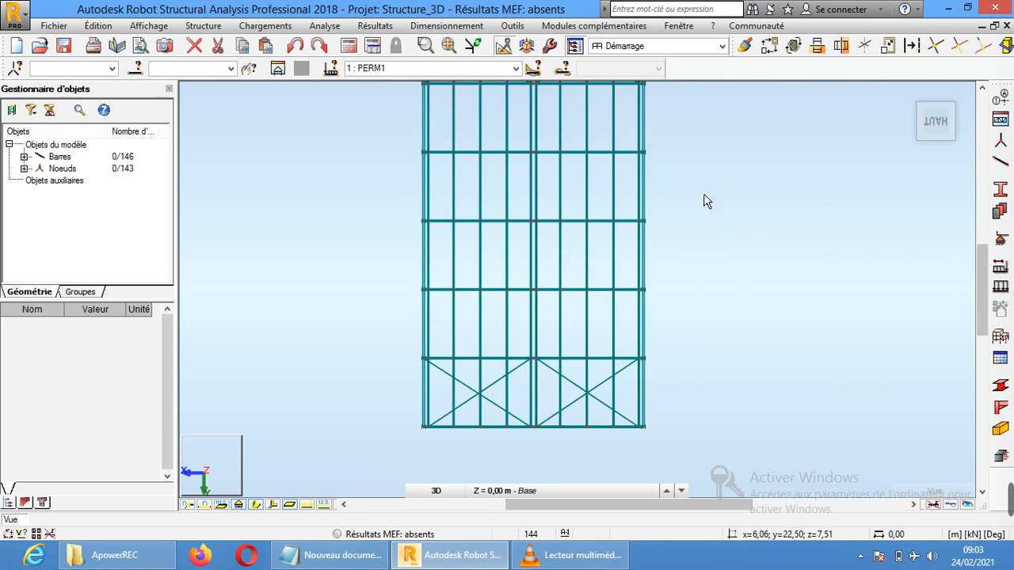
pyautogui.scroll(-1, 764, 197)
pyautogui.moveTo(679, 173); pyautogui.dragTo(636, 242, button='middle')
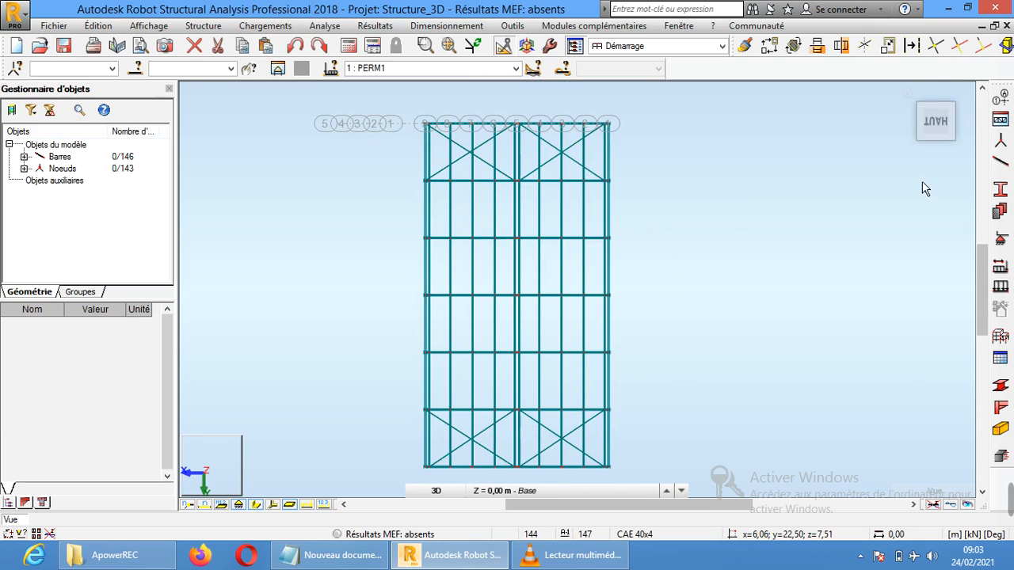
pyautogui.click(939, 128)
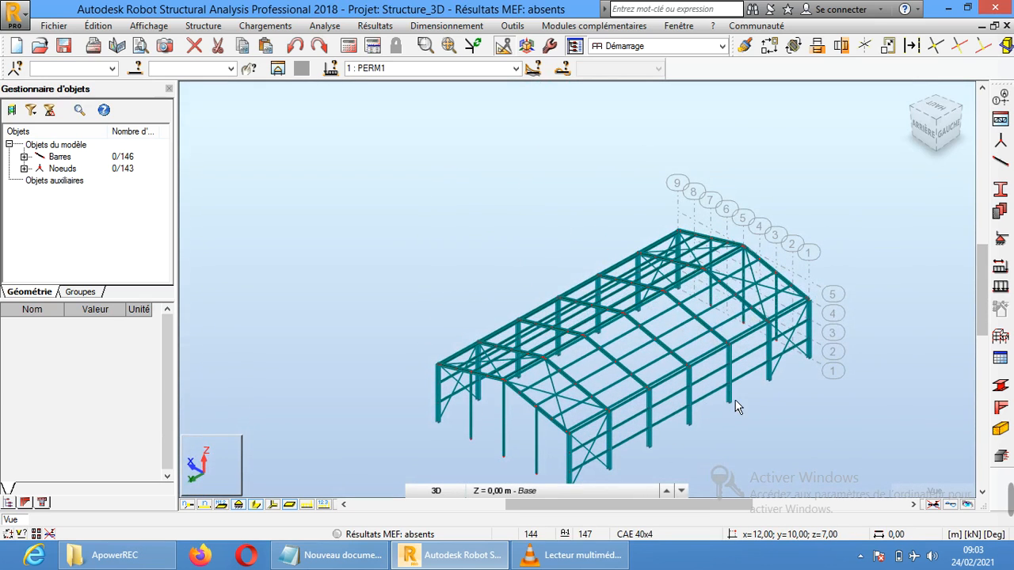
pyautogui.moveTo(735, 400); pyautogui.dragTo(679, 328, button='middle')
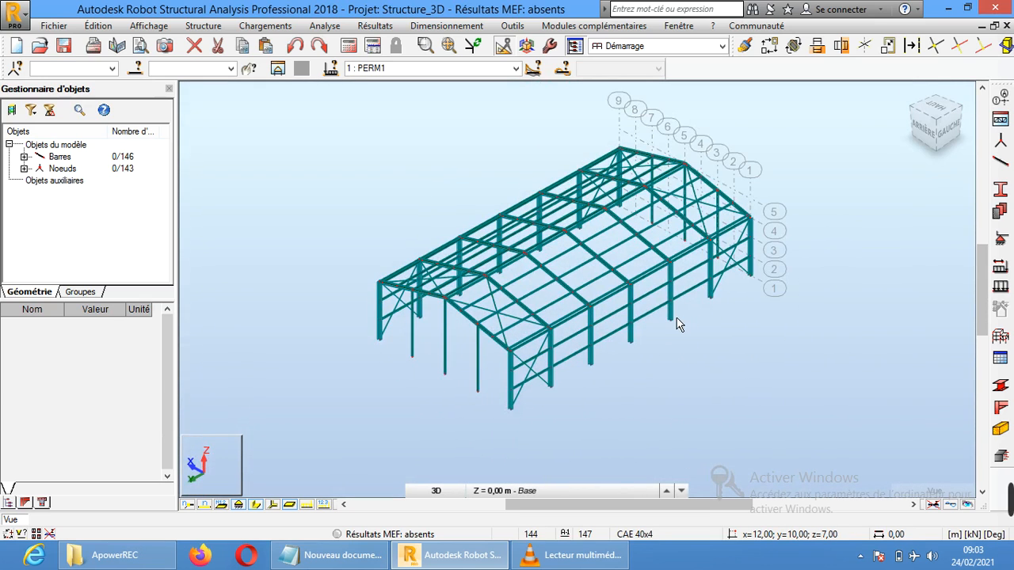
# Check the task list in the Notepad document and review the load cases defined in the structure
pyautogui.click(344, 556)
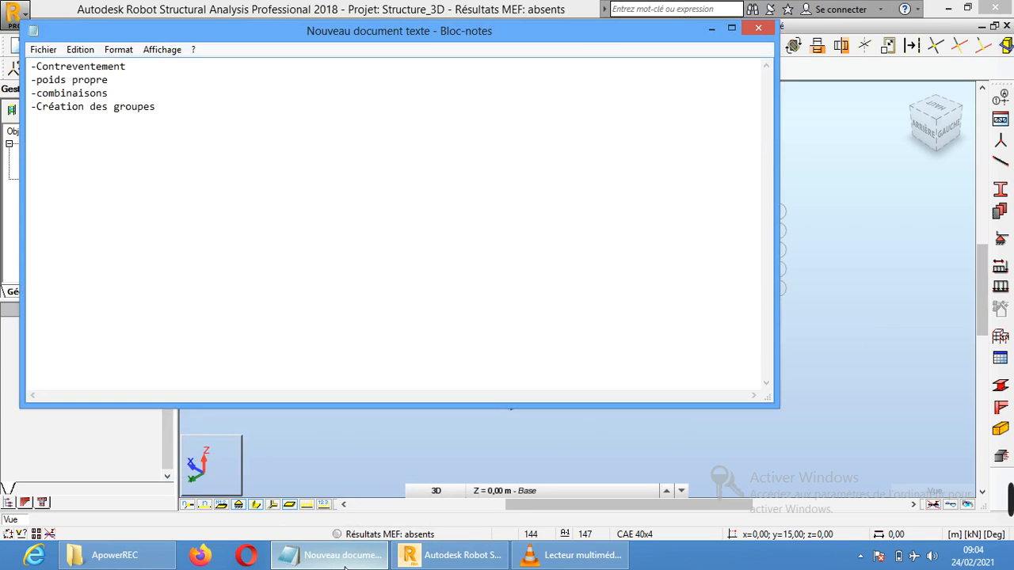
pyautogui.click(344, 564)
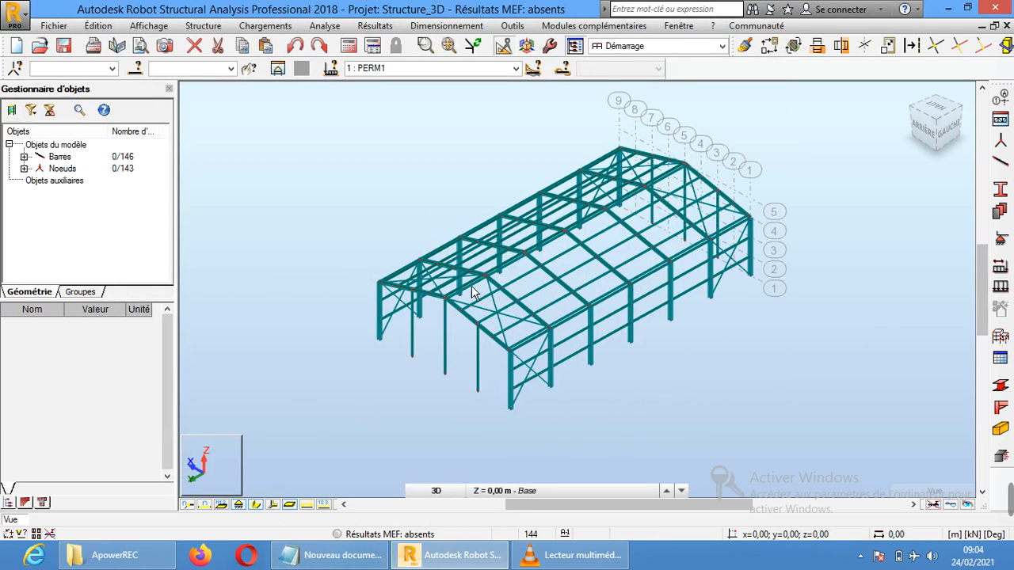
pyautogui.click(516, 69)
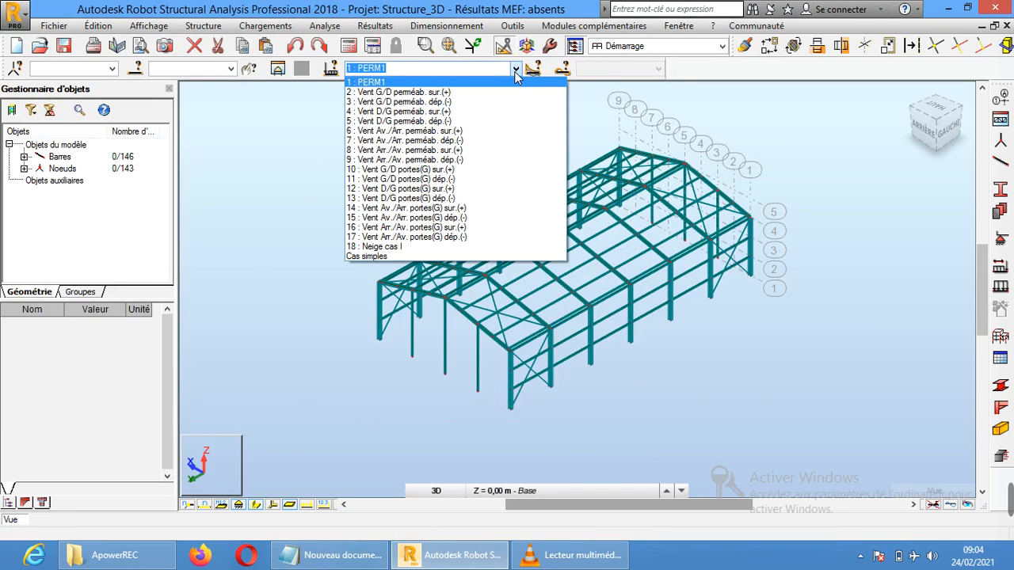
pyautogui.click(515, 70)
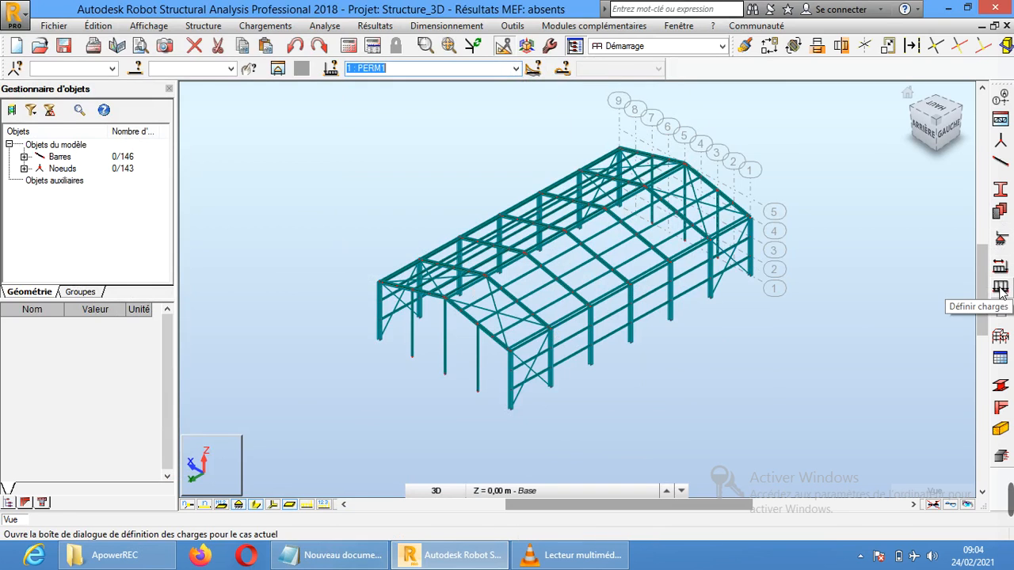
# Try to define the self-weight of the whole structure in load case PERM1
pyautogui.click(1000, 290)
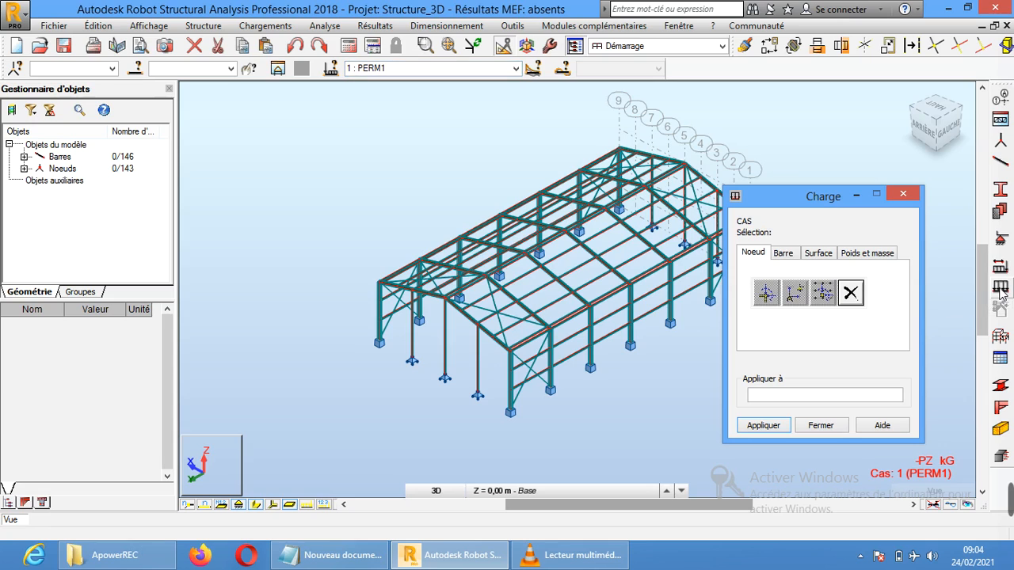
pyautogui.click(867, 254)
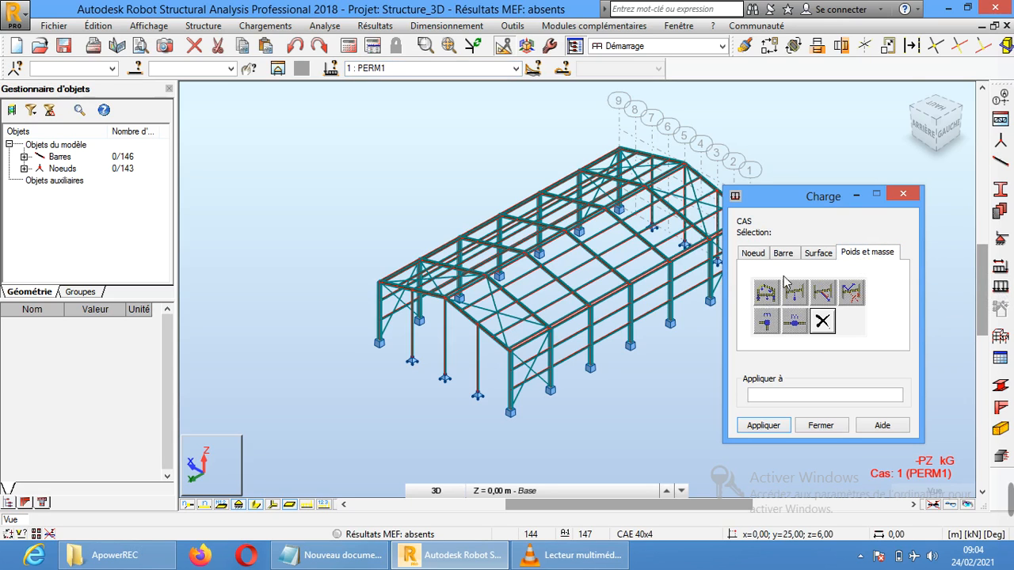
pyautogui.click(903, 195)
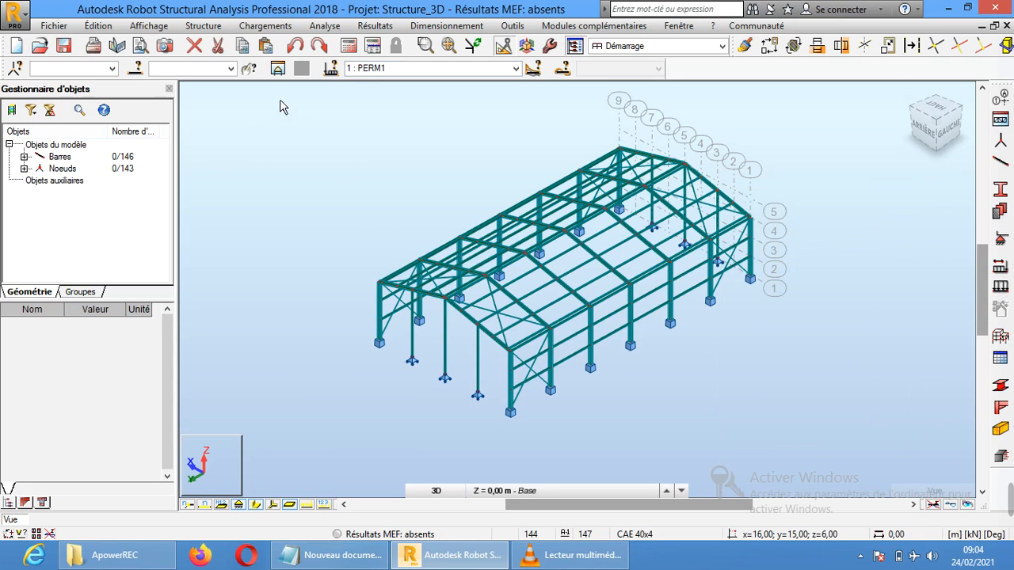
pyautogui.moveTo(281, 101); pyautogui.dragTo(844, 455)
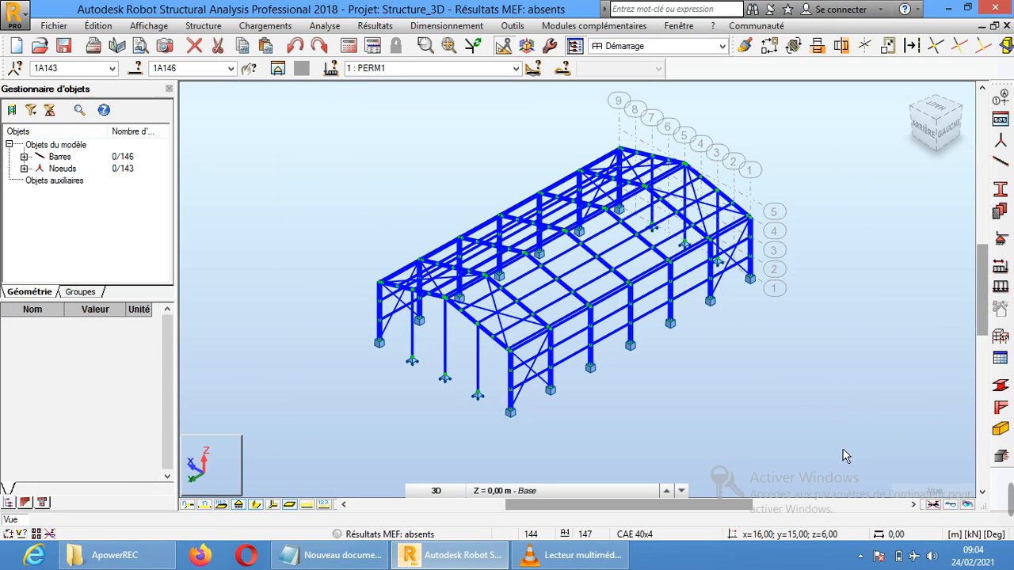
pyautogui.click(845, 455)
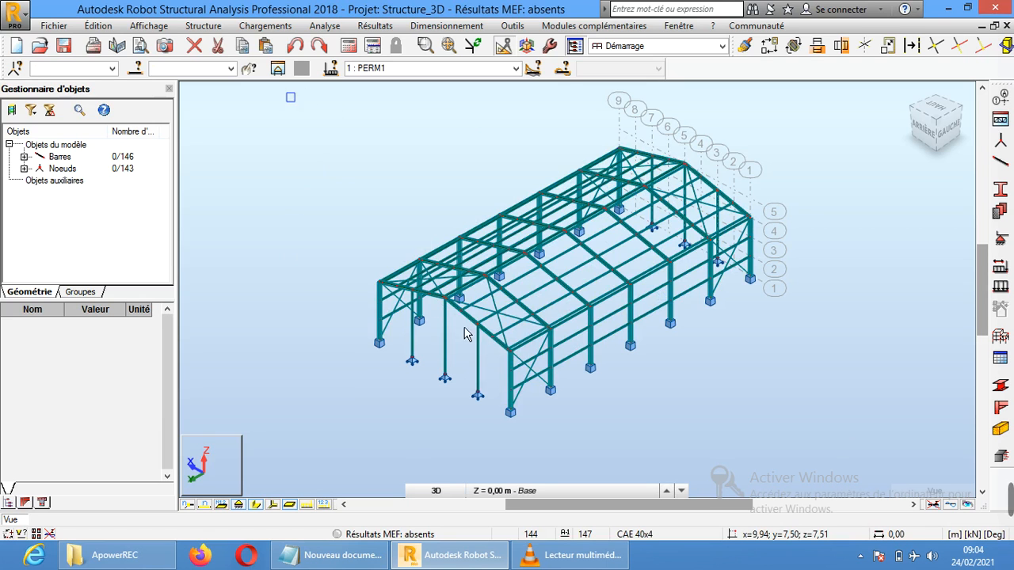
pyautogui.moveTo(466, 333); pyautogui.dragTo(824, 440)
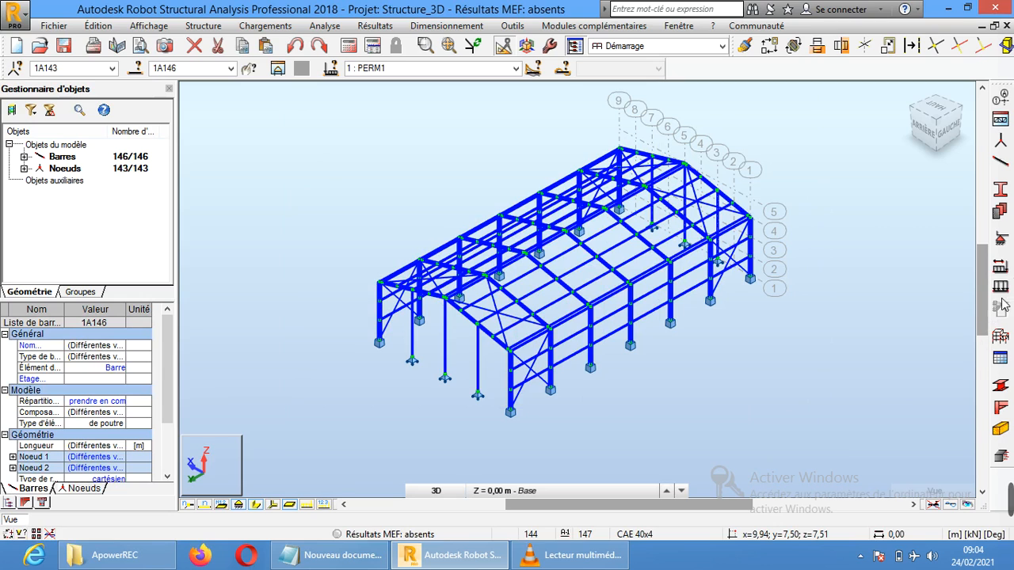
pyautogui.click(1001, 307)
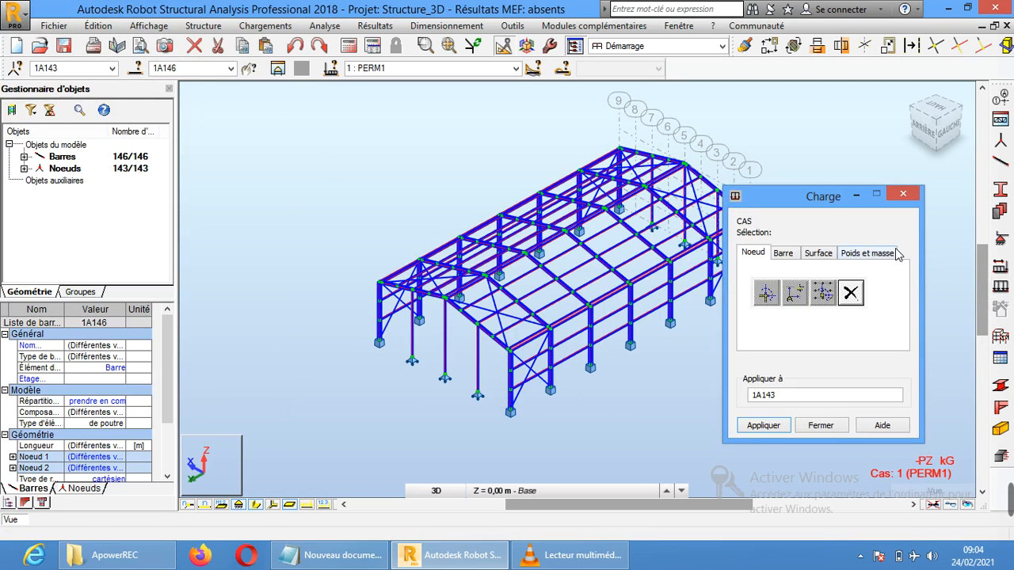
pyautogui.click(892, 253)
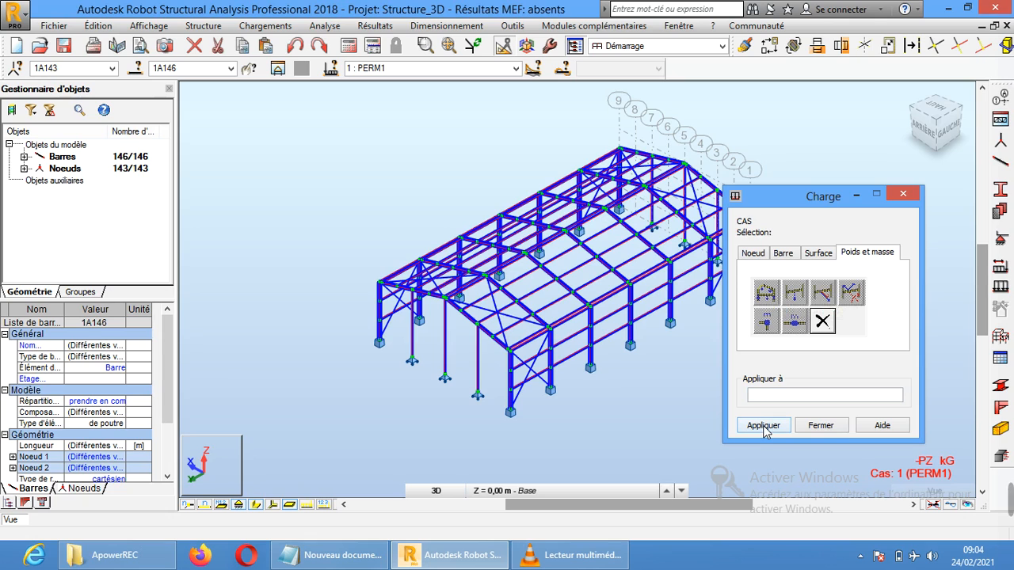
pyautogui.click(903, 194)
pyautogui.click(841, 271)
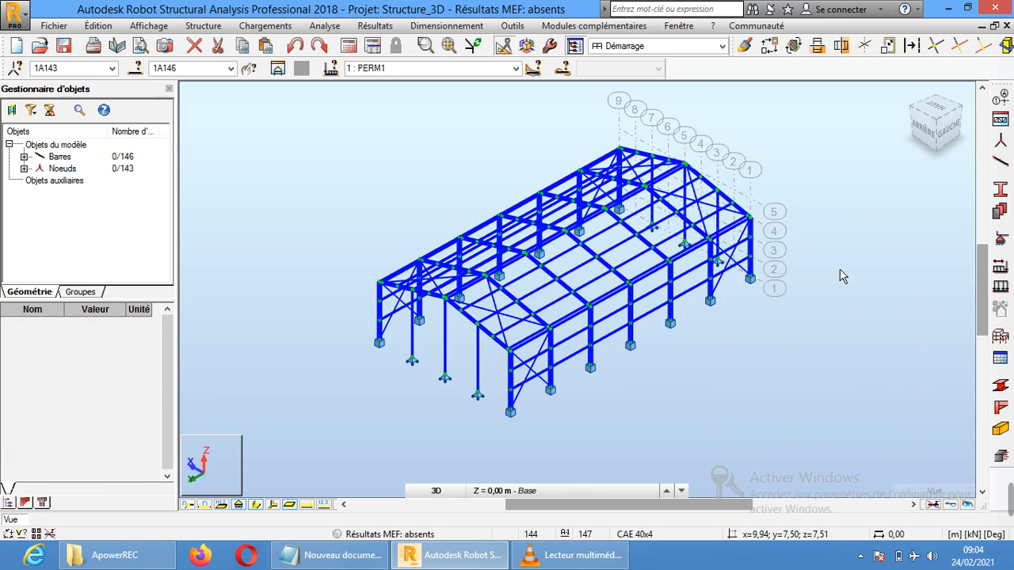
# Review the defined load cases and add permanent load case 19 named PERM2 as the current case
pyautogui.click(1000, 268)
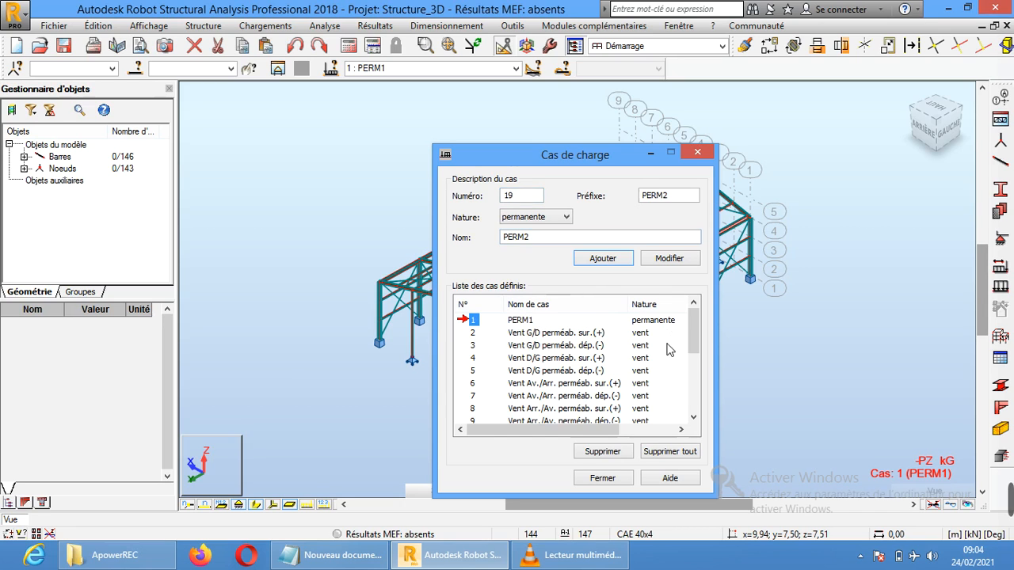
pyautogui.moveTo(694, 328); pyautogui.dragTo(701, 422)
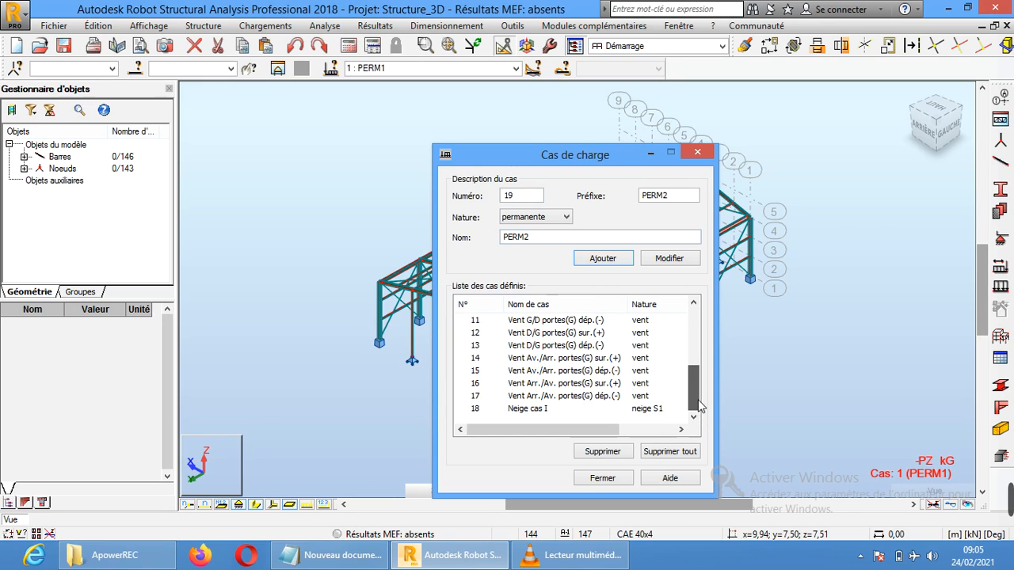
pyautogui.moveTo(697, 401); pyautogui.dragTo(688, 316)
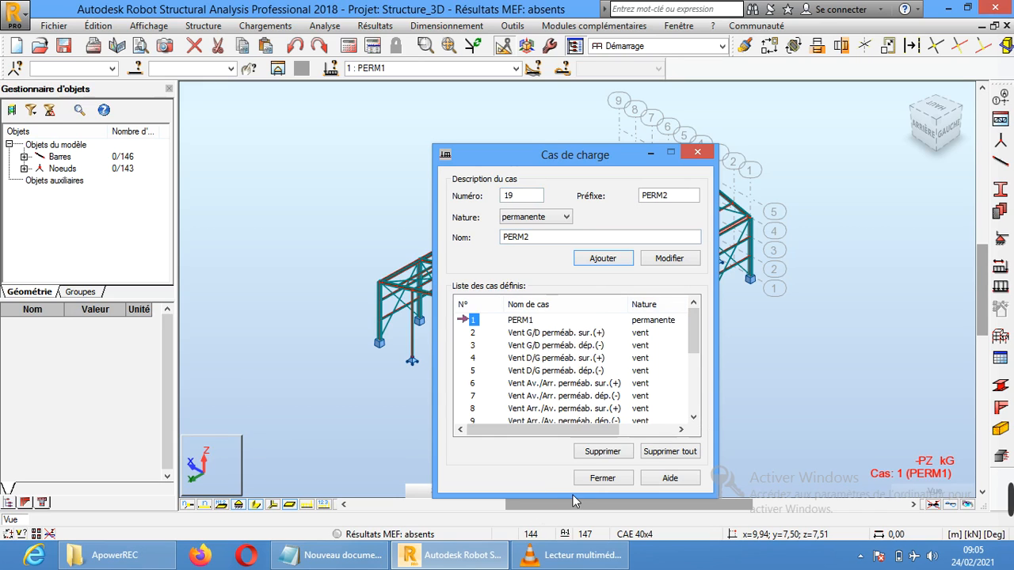
pyautogui.click(602, 258)
pyautogui.click(604, 258)
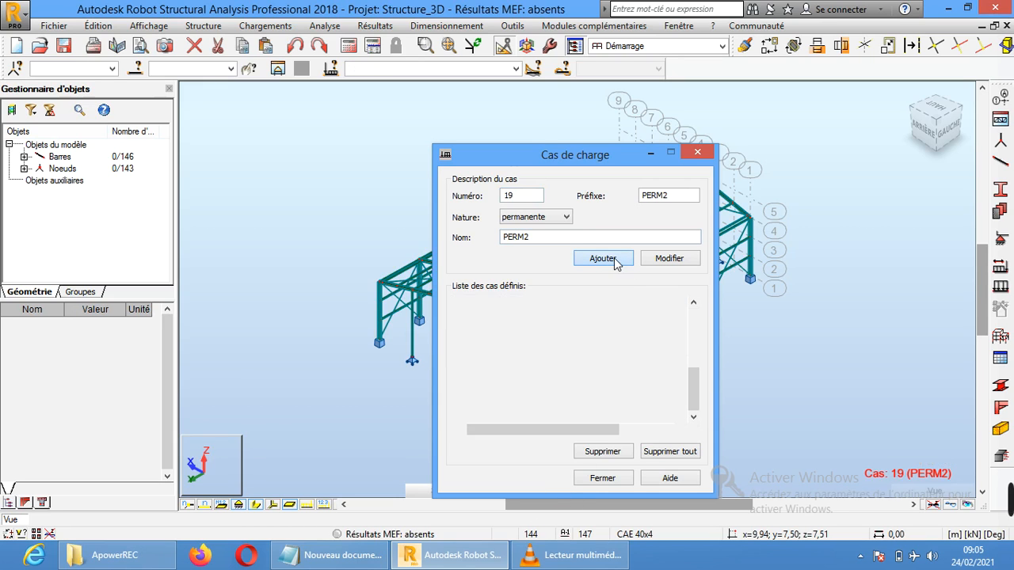
pyautogui.click(615, 480)
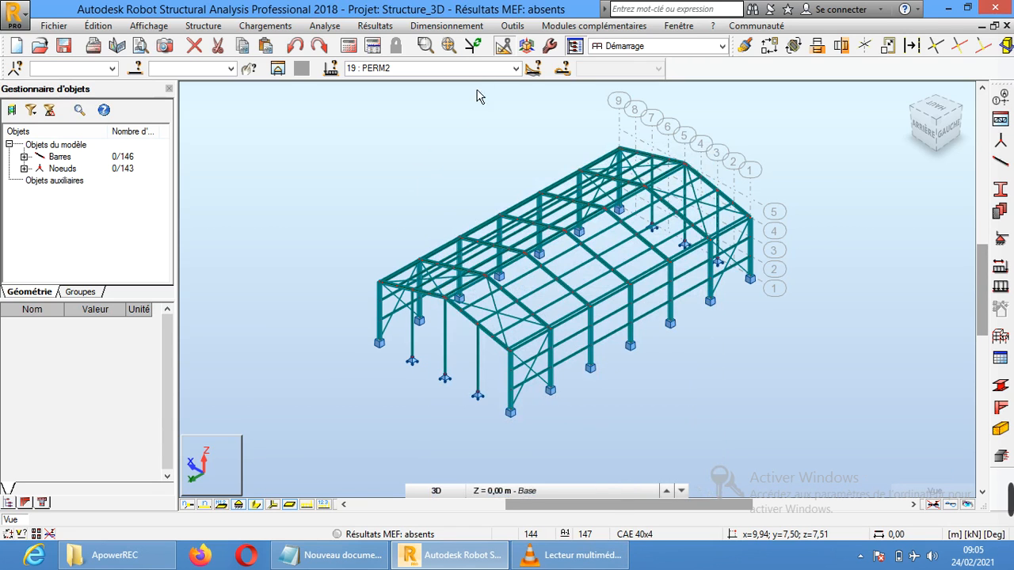
pyautogui.click(515, 68)
pyautogui.click(516, 69)
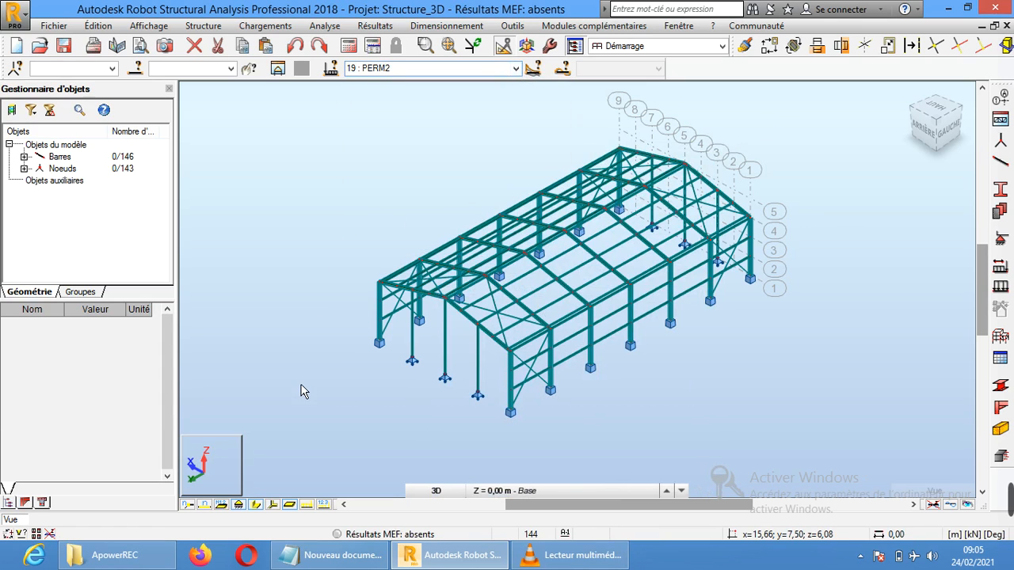
# Apply self-weight in the -PZ direction to the entire structure in case PERM2 and check its load symbols in the view
pyautogui.click(999, 288)
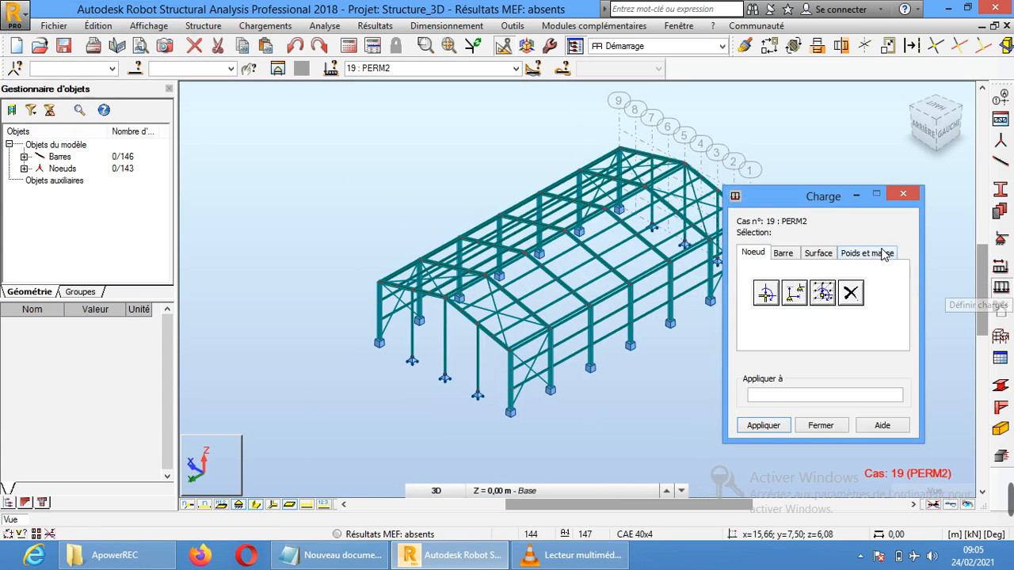
pyautogui.click(875, 255)
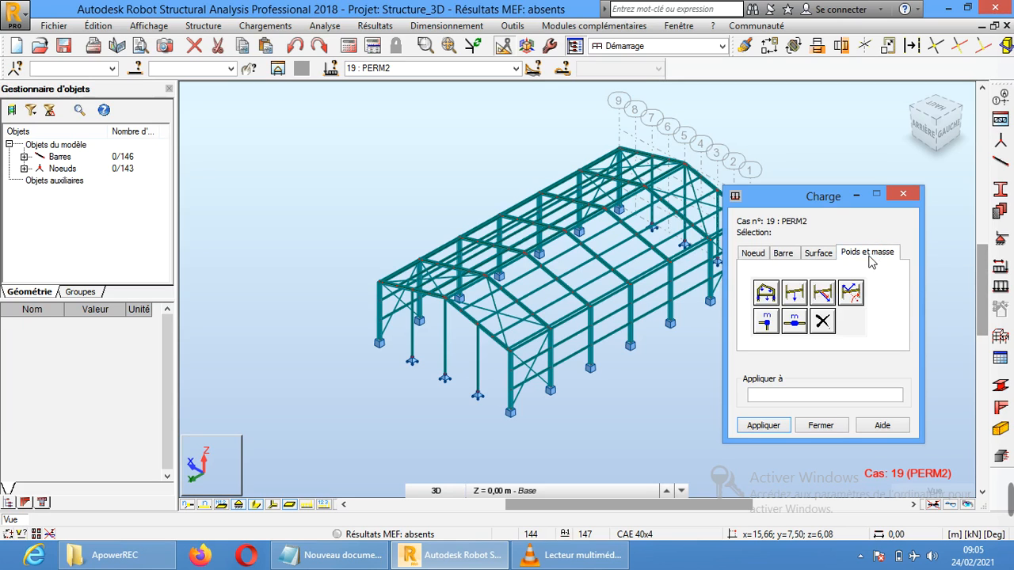
pyautogui.click(770, 295)
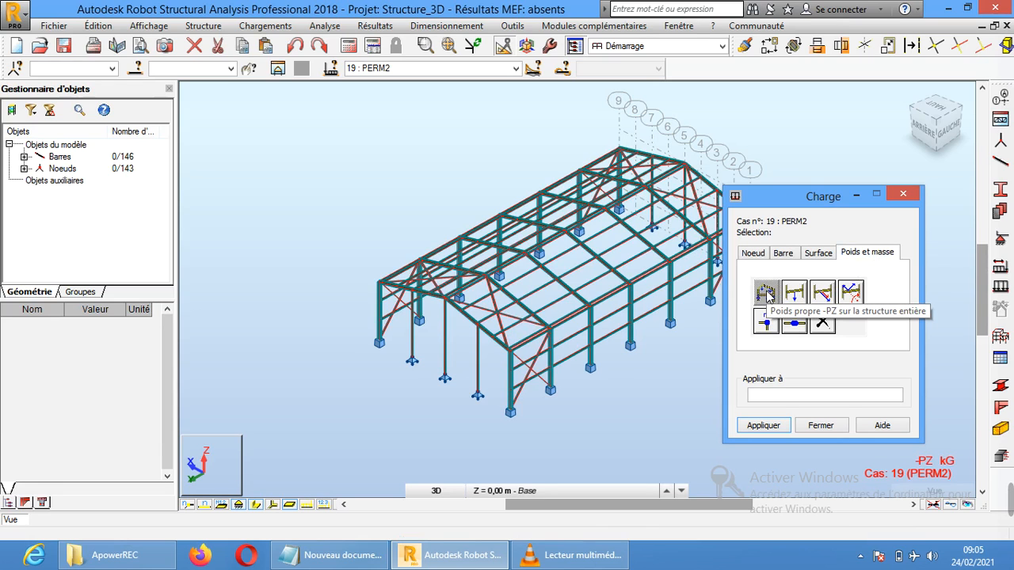
pyautogui.click(769, 426)
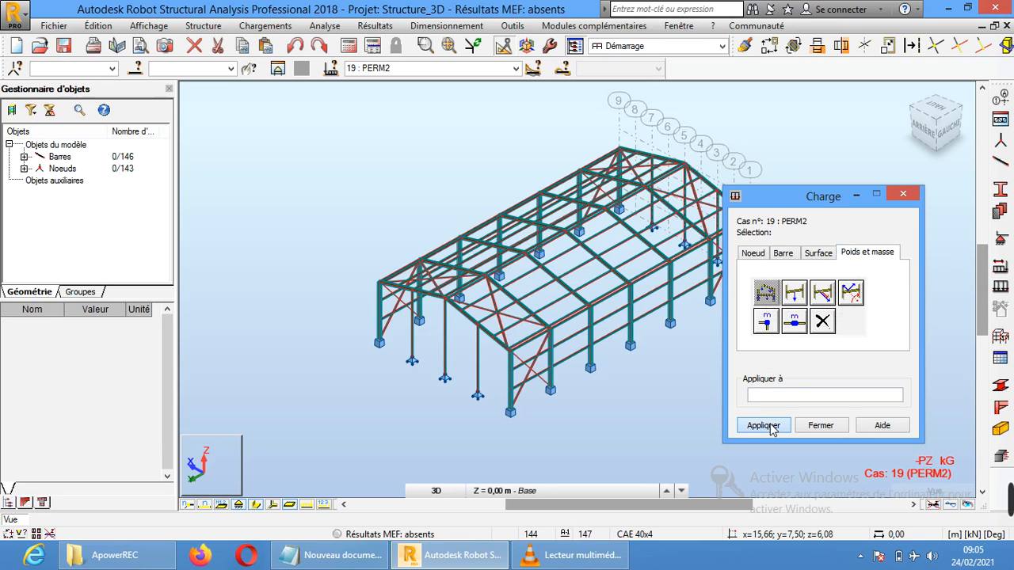
pyautogui.click(830, 426)
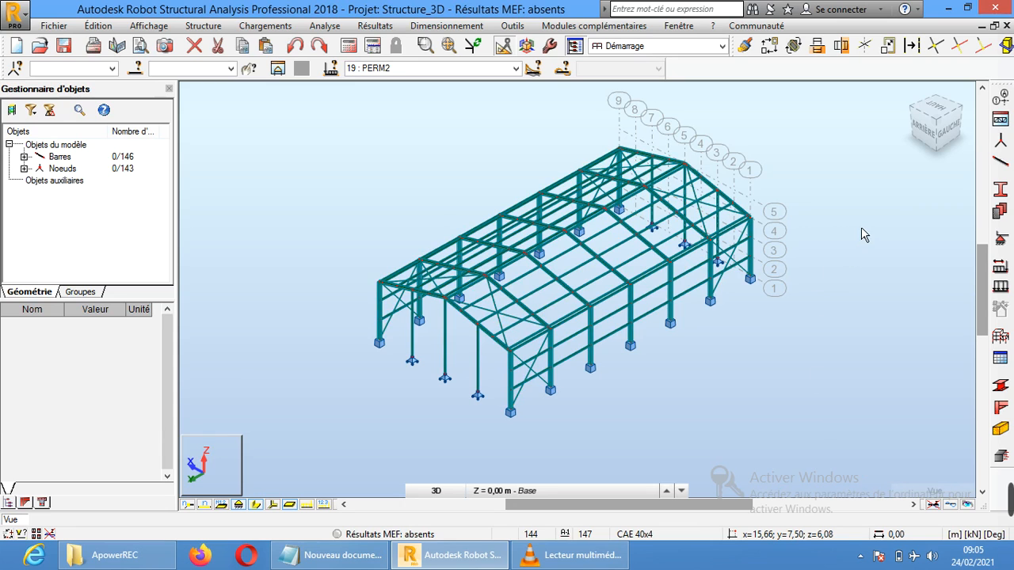
pyautogui.click(309, 505)
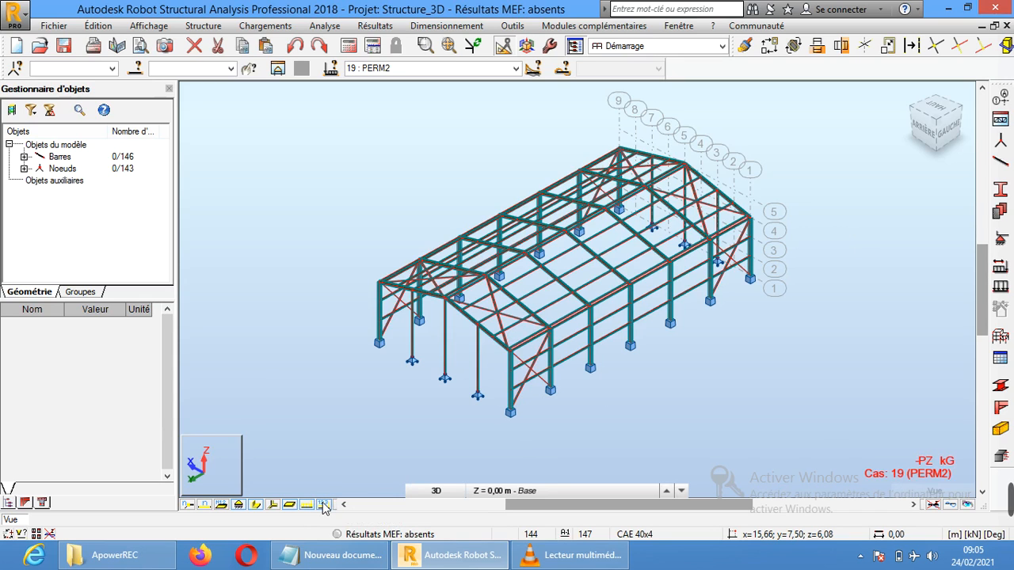
pyautogui.click(308, 506)
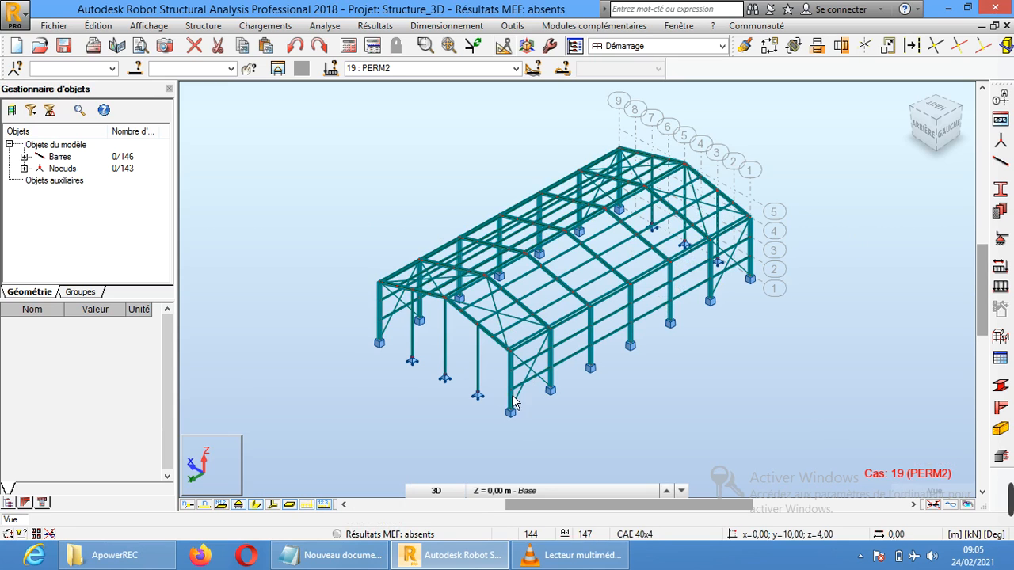
# Set up complete automatic combinations to CM66 Avril 2000 with advanced settings, accepting the automatic adjustment of the snow and wind code
pyautogui.click(343, 557)
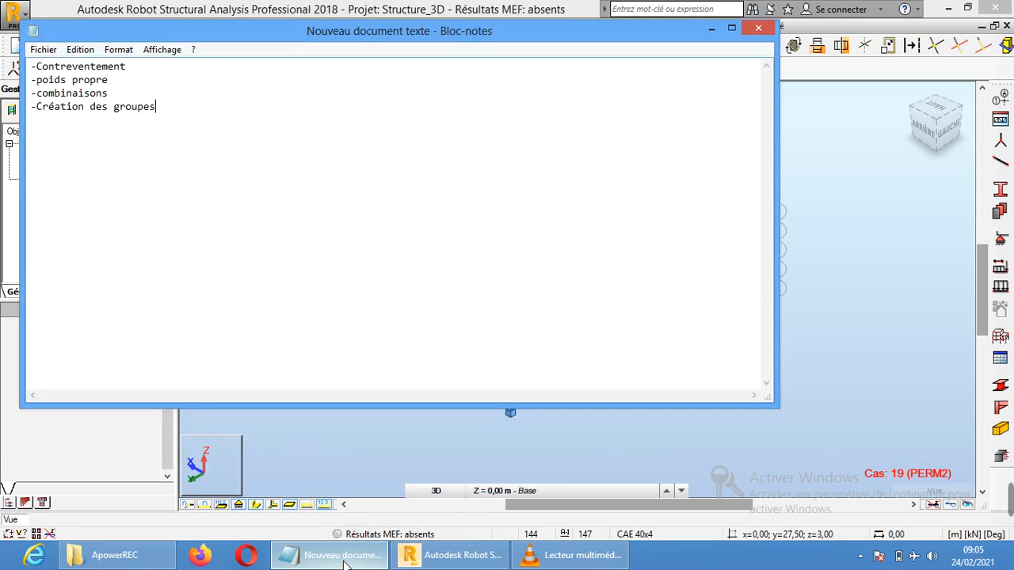
pyautogui.click(343, 557)
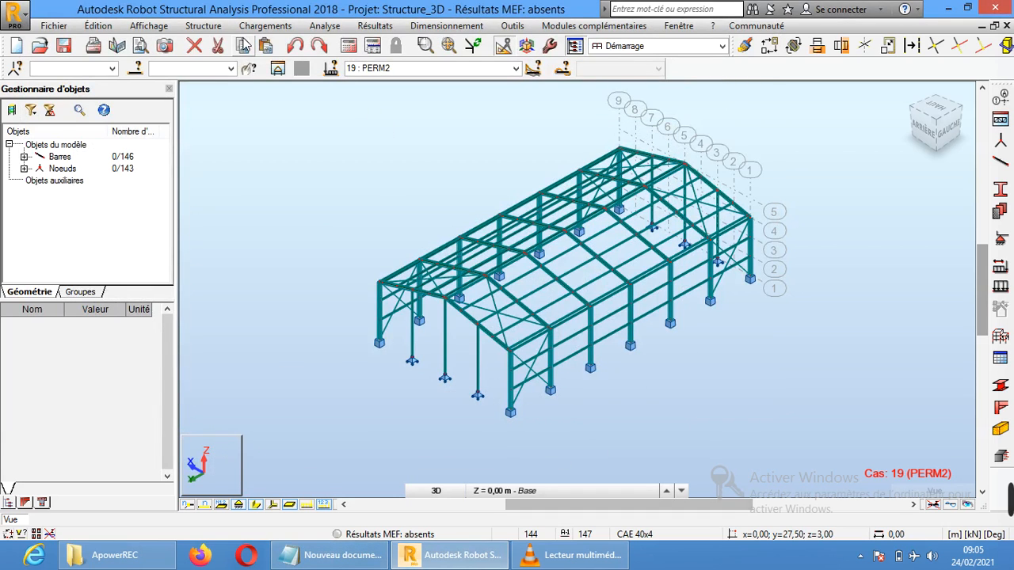
pyautogui.click(254, 28)
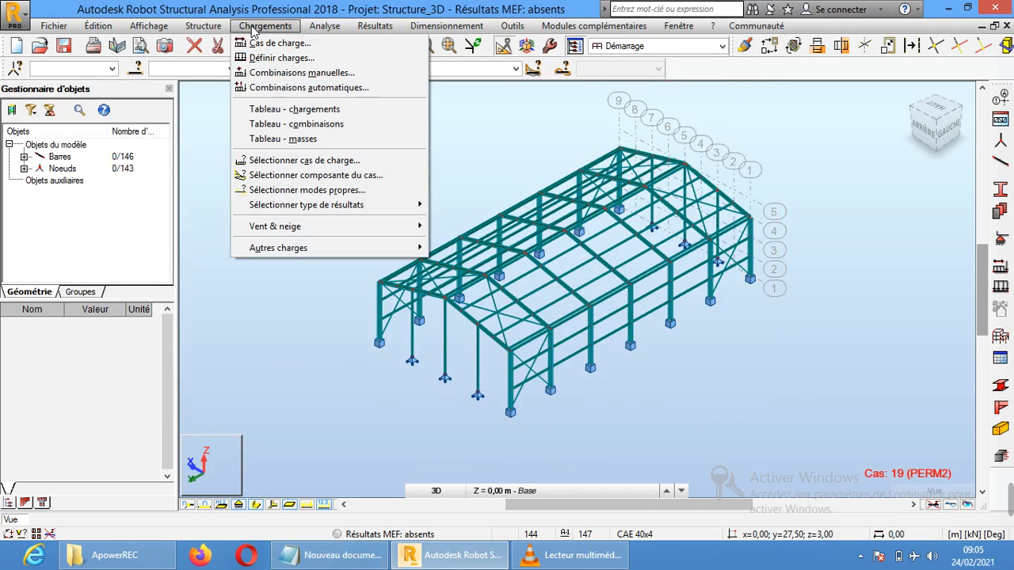
pyautogui.click(302, 89)
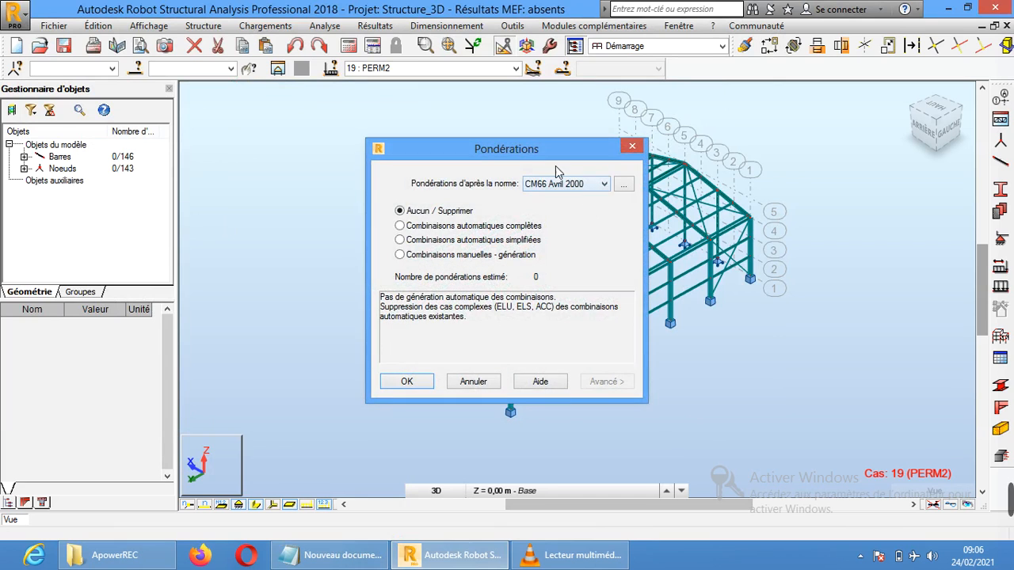
pyautogui.moveTo(552, 158); pyautogui.dragTo(356, 117)
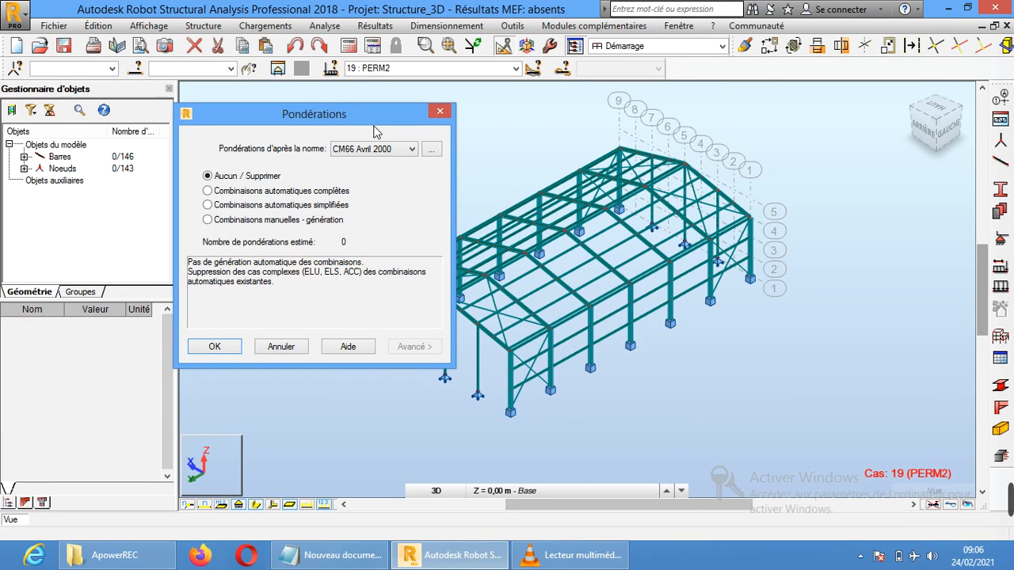
pyautogui.click(262, 192)
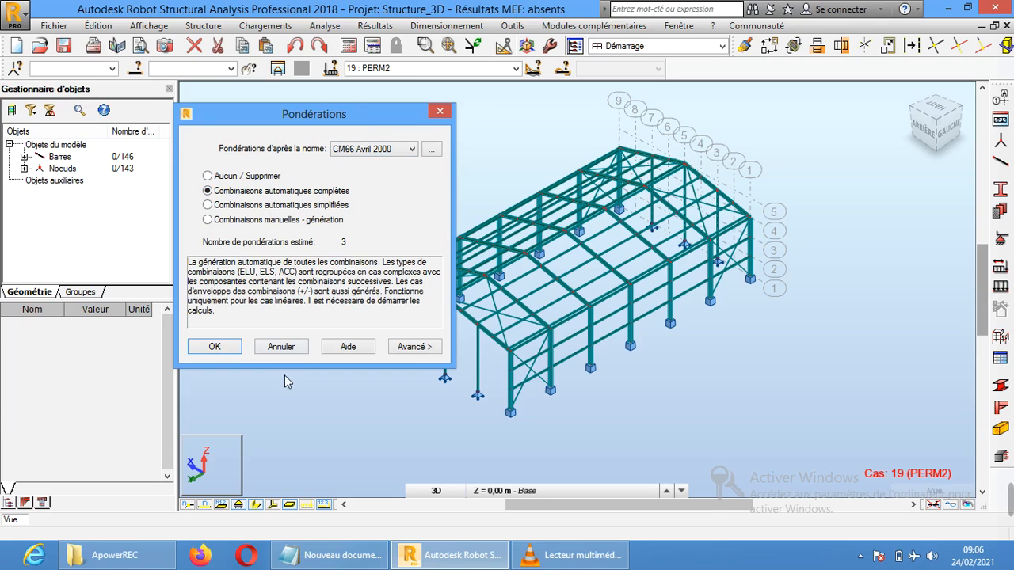
pyautogui.click(414, 348)
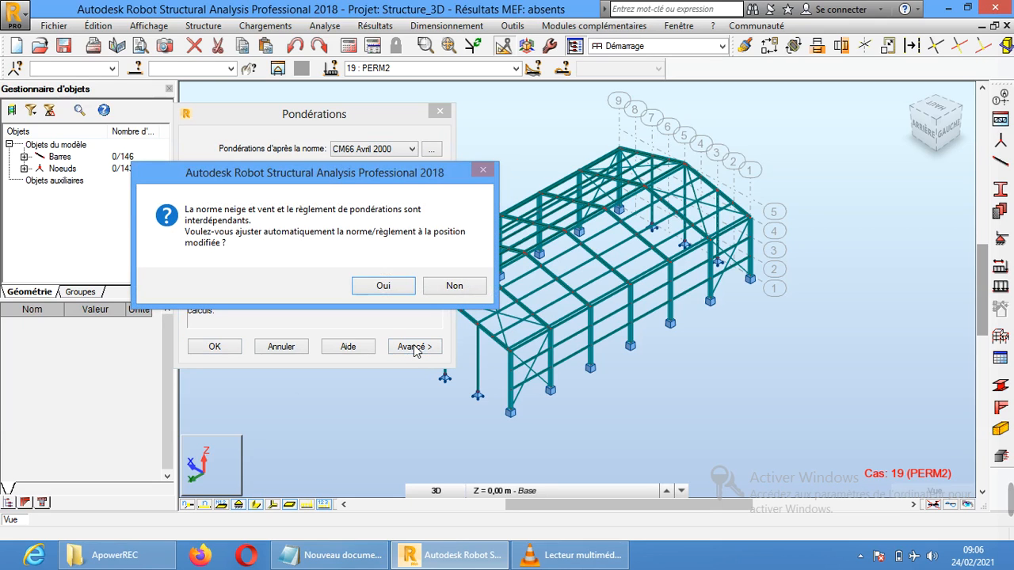
pyautogui.click(385, 287)
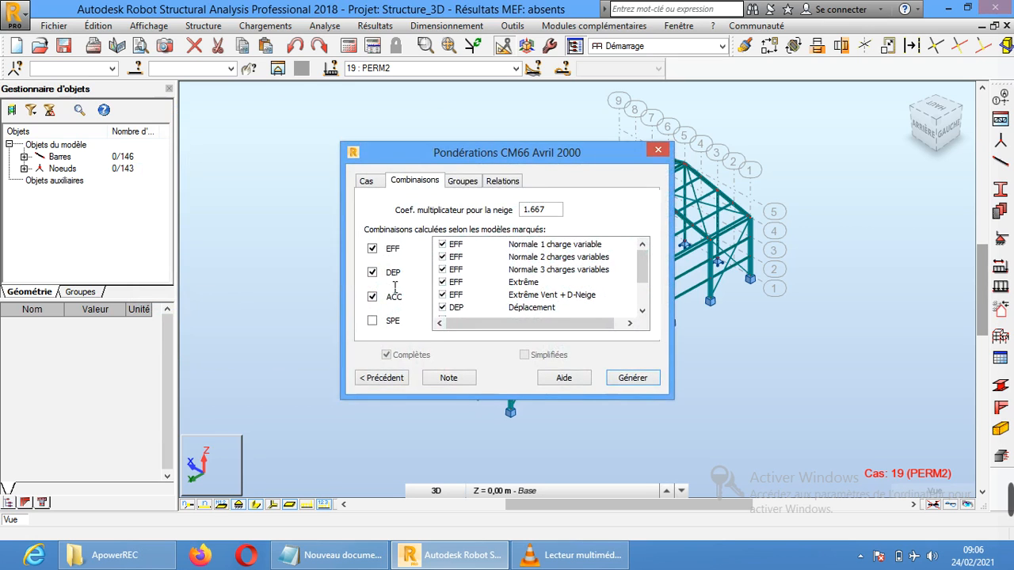
# Review the list of active load cases included in the CM66 Avril 2000 combinations
pyautogui.moveTo(511, 155); pyautogui.dragTo(361, 142)
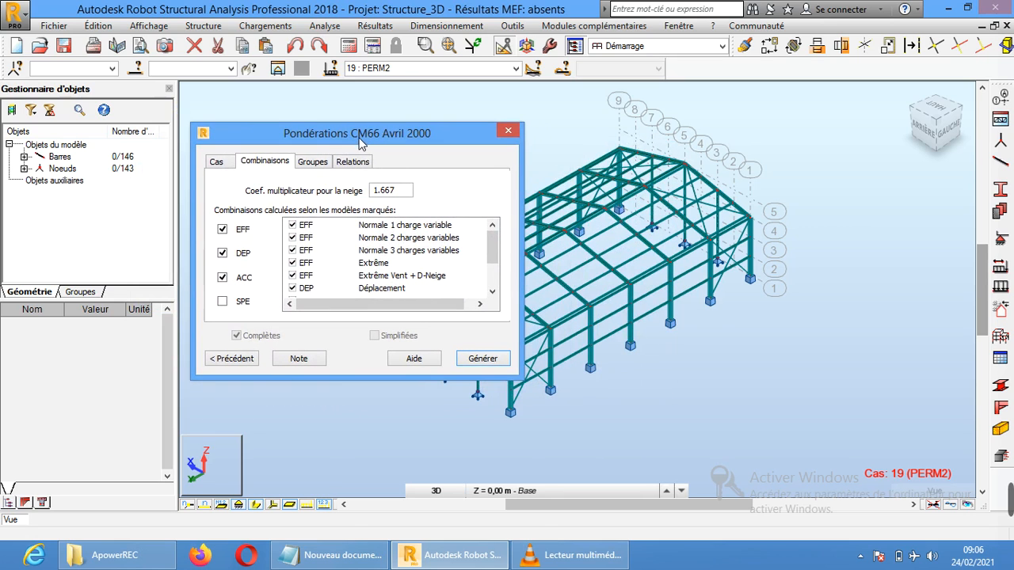
pyautogui.click(217, 163)
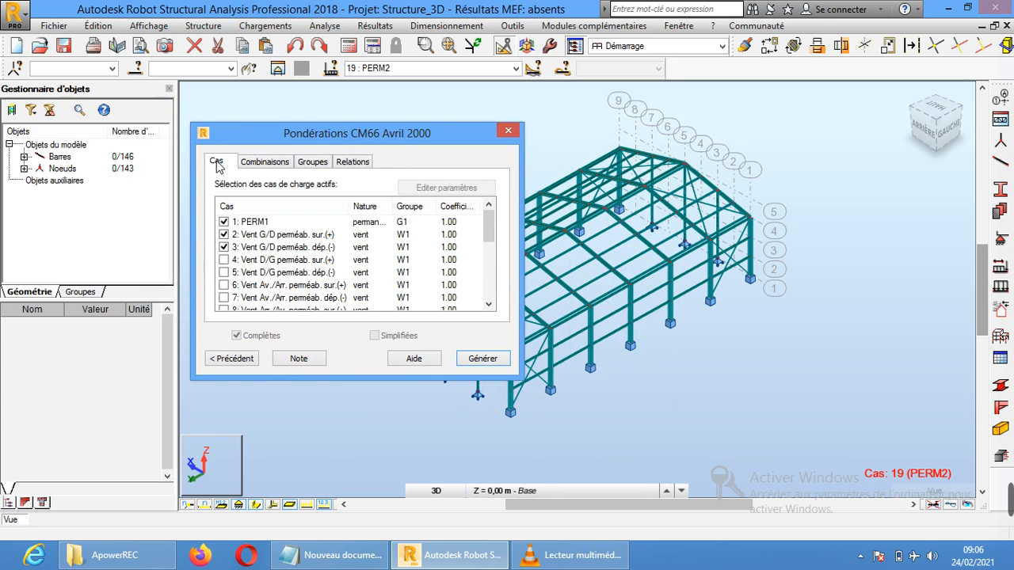
pyautogui.moveTo(489, 230)
pyautogui.mouseDown()
pyautogui.moveTo(493, 298)
pyautogui.moveTo(502, 220)
pyautogui.mouseUp()
# Exclude all ACC models, both Sismique and both Accidentelle, from the calculated combinations while keeping the EFF and DEP models
pyautogui.click(256, 164)
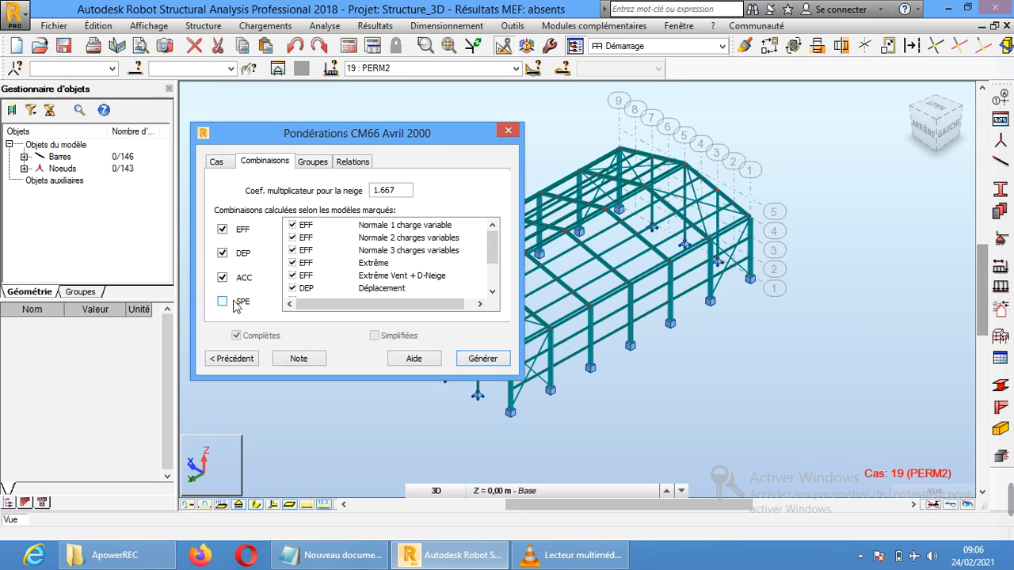
pyautogui.click(492, 292)
pyautogui.click(492, 291)
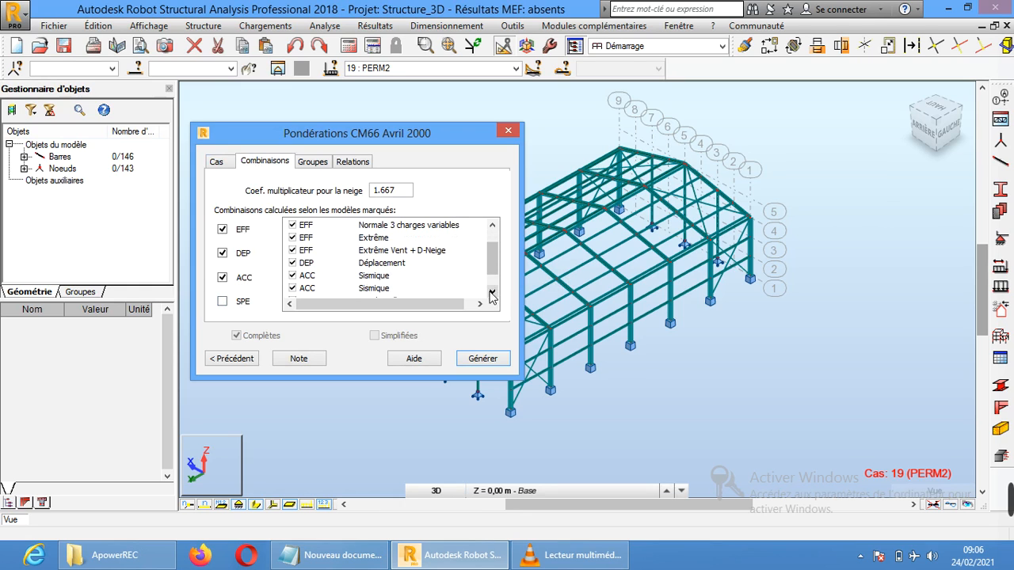
pyautogui.click(492, 292)
pyautogui.click(492, 292)
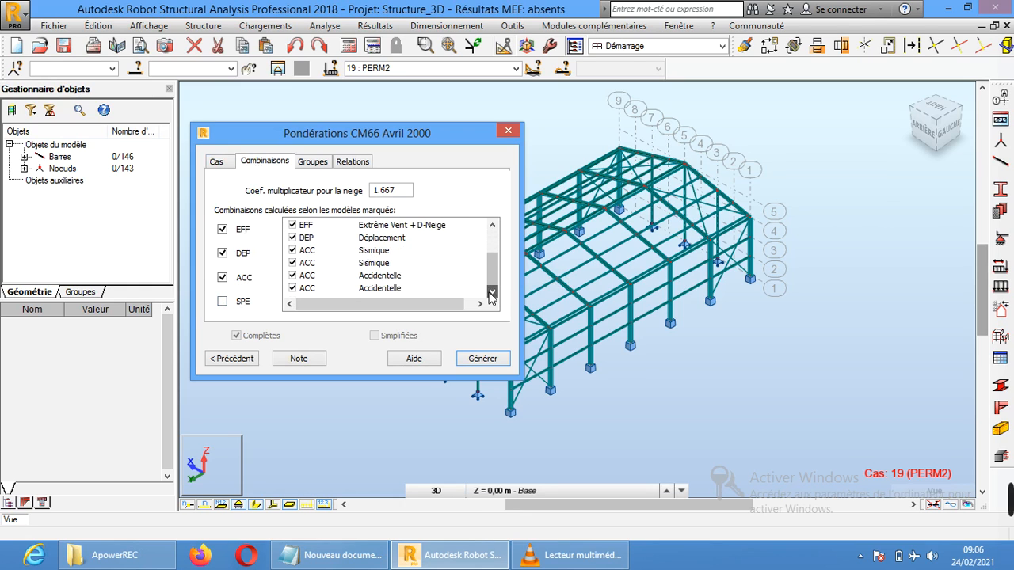
pyautogui.click(293, 288)
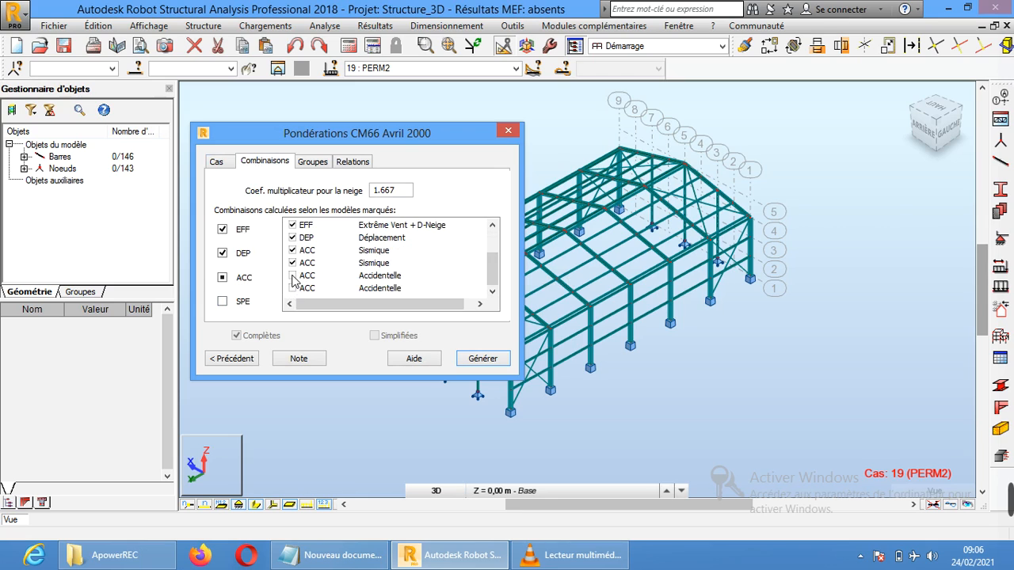
pyautogui.click(293, 276)
pyautogui.click(293, 263)
pyautogui.click(293, 251)
# Check the load case groups and relations, and generate the automatic combinations
pyautogui.click(313, 163)
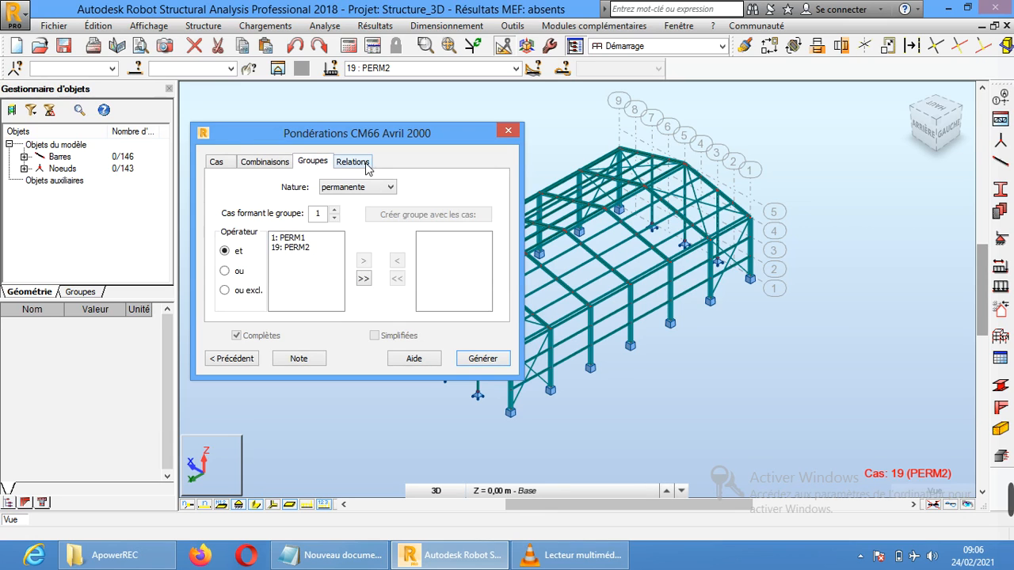
pyautogui.click(366, 164)
pyautogui.click(285, 163)
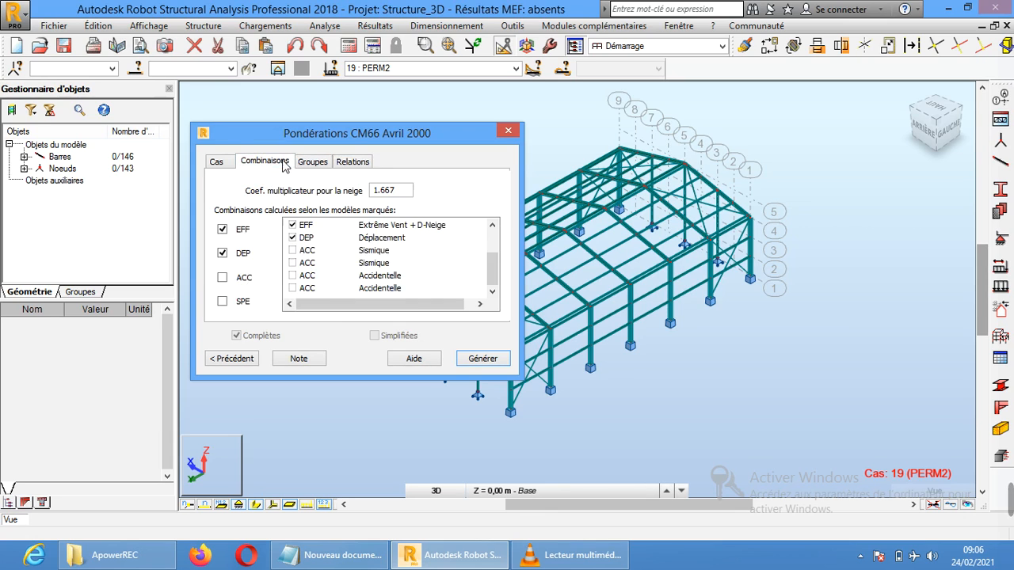
pyautogui.click(481, 358)
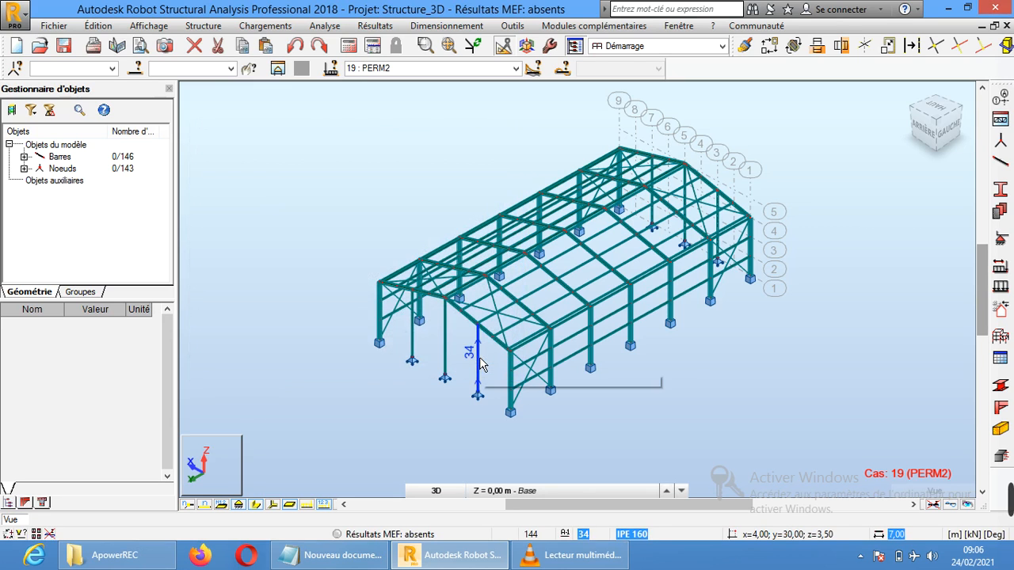
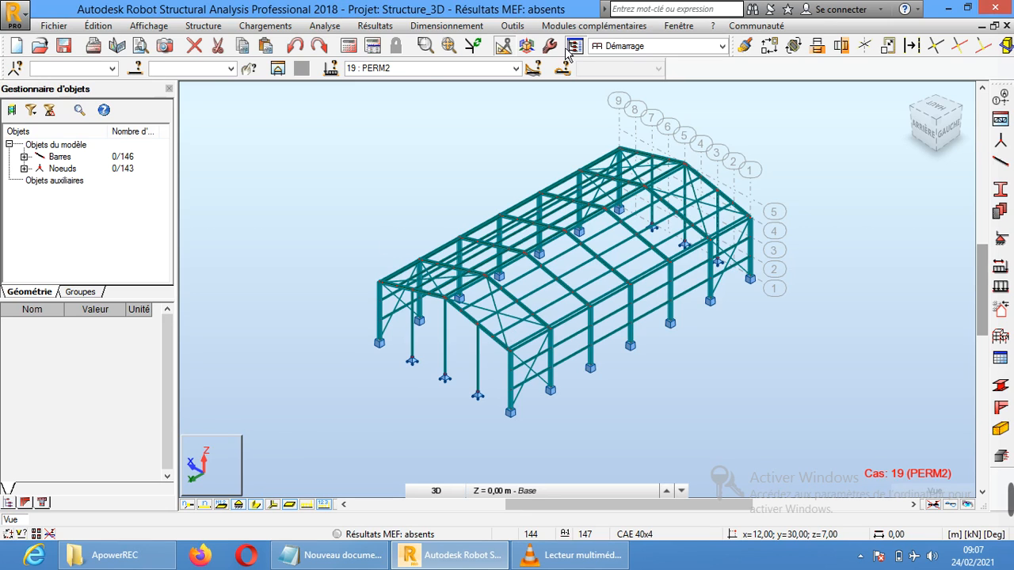
# Open the load combinations table and examine its values, edition and info views
pyautogui.click(277, 27)
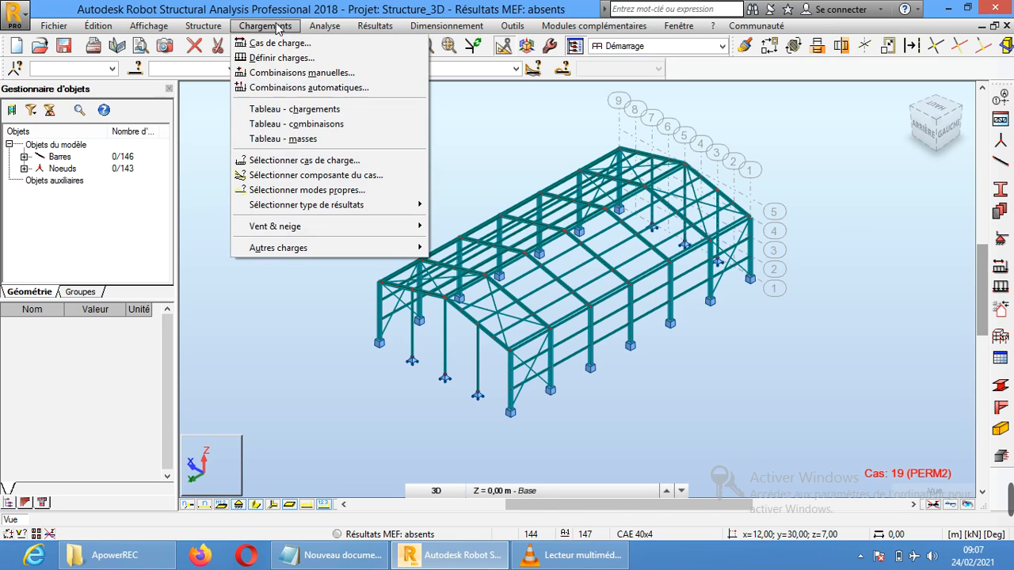
pyautogui.click(319, 127)
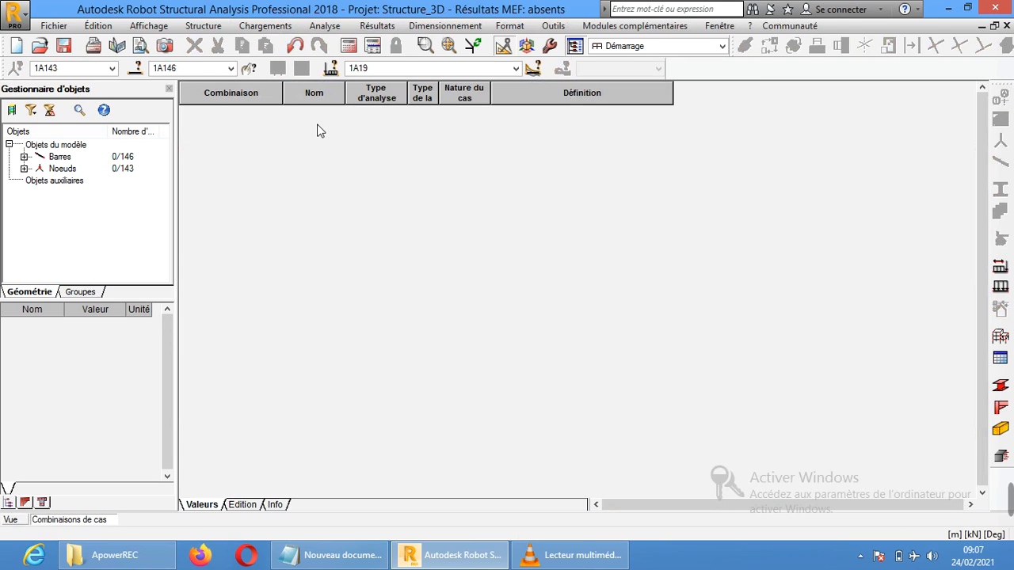
pyautogui.click(248, 506)
pyautogui.click(274, 505)
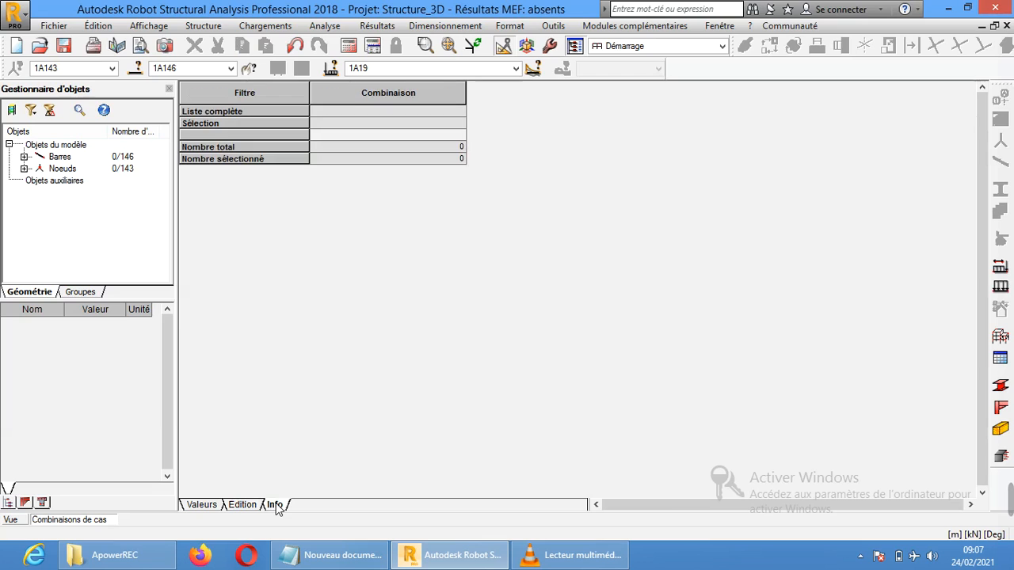
pyautogui.click(205, 506)
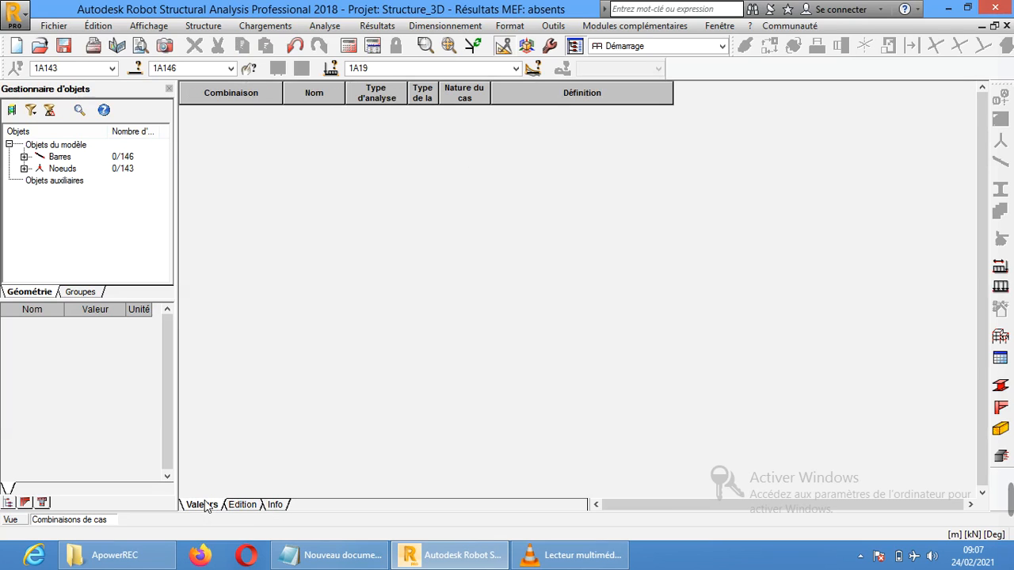
pyautogui.click(231, 69)
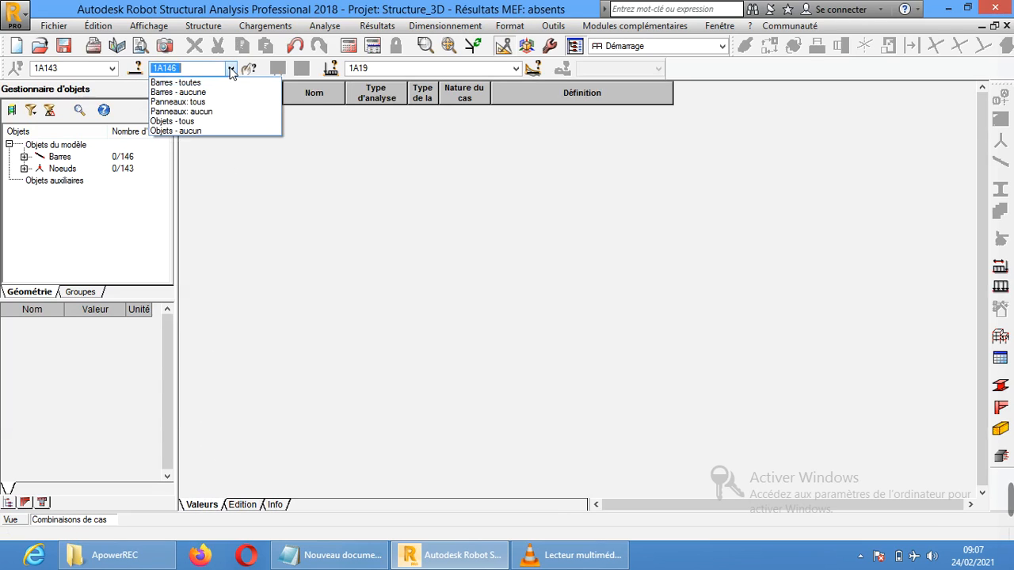
pyautogui.click(231, 69)
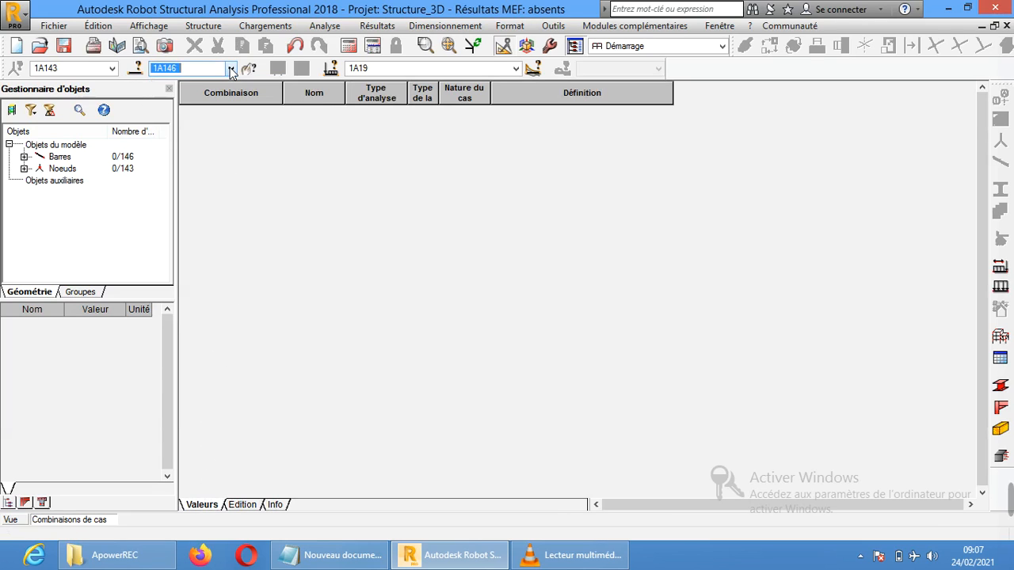
# Open the loads table and review its values, tabular edition and text edition
pyautogui.click(269, 26)
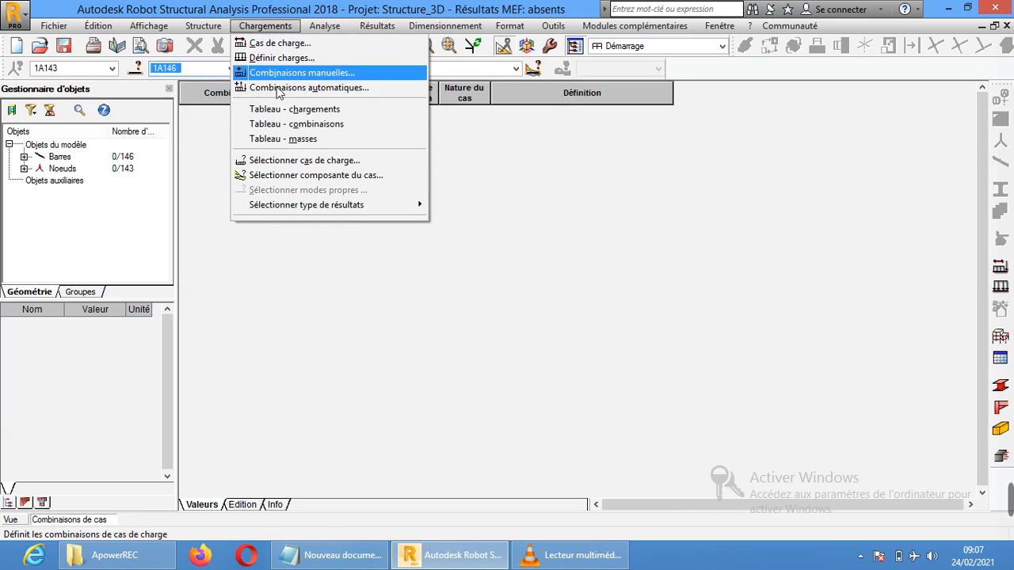
pyautogui.click(288, 112)
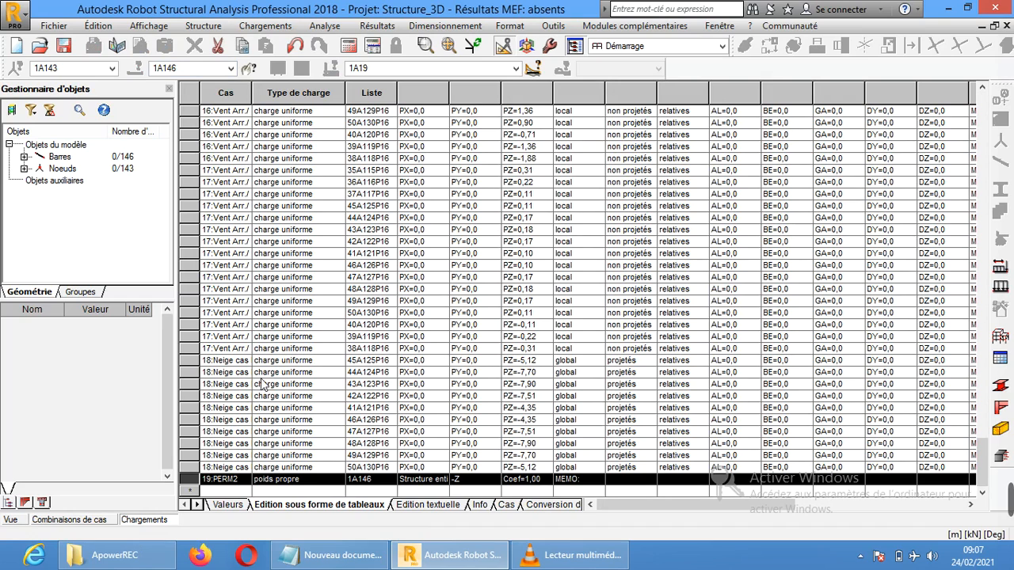
pyautogui.click(230, 507)
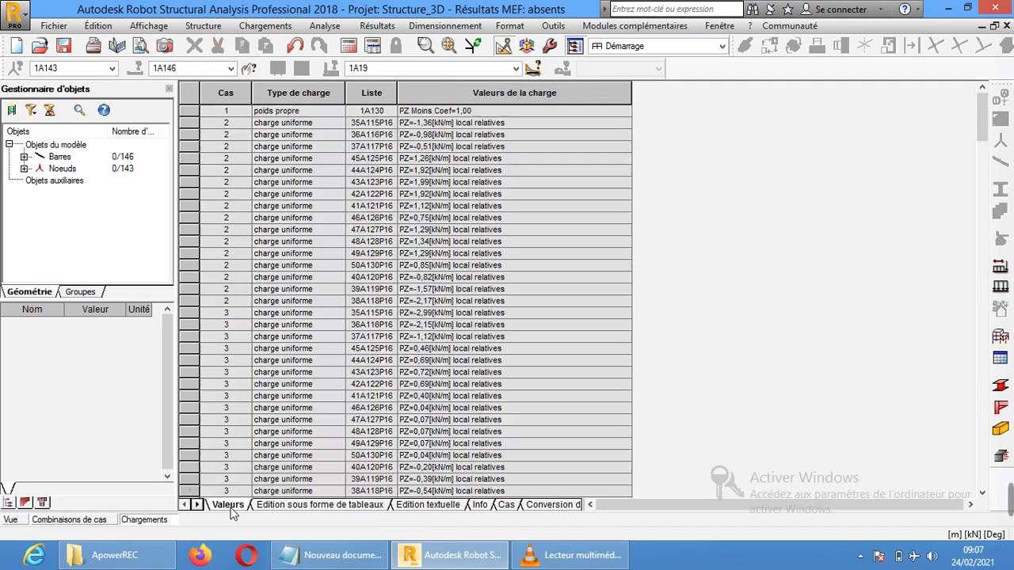
pyautogui.click(317, 505)
pyautogui.click(444, 506)
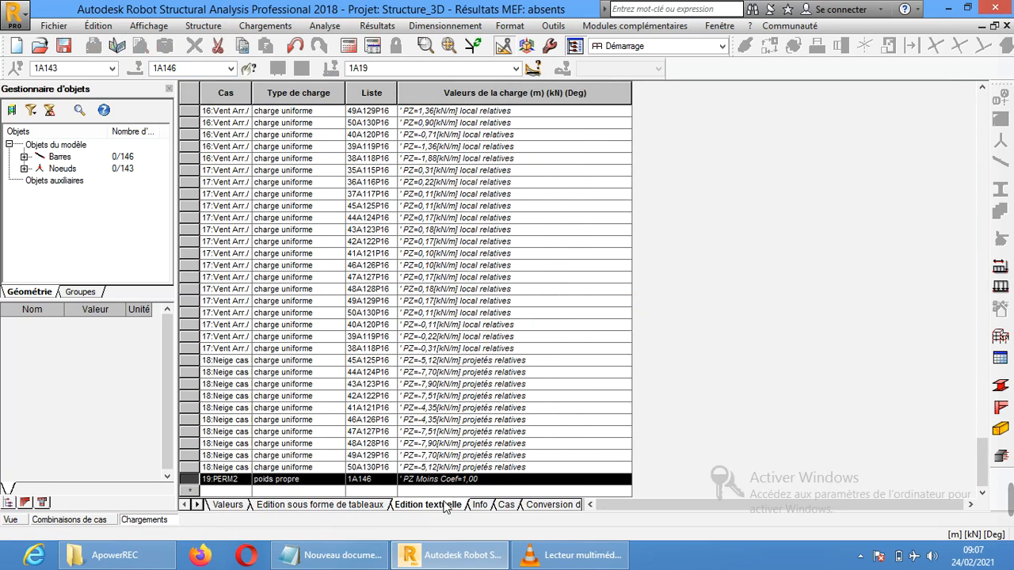
# Open the combinations table and compare it with the loads table and the 3D structure view
pyautogui.click(265, 26)
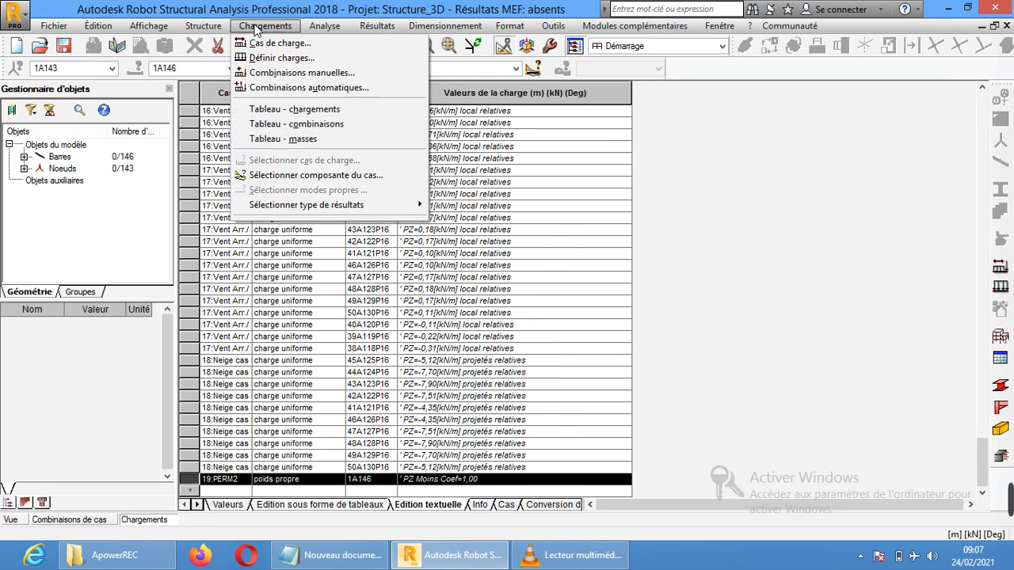
pyautogui.click(286, 125)
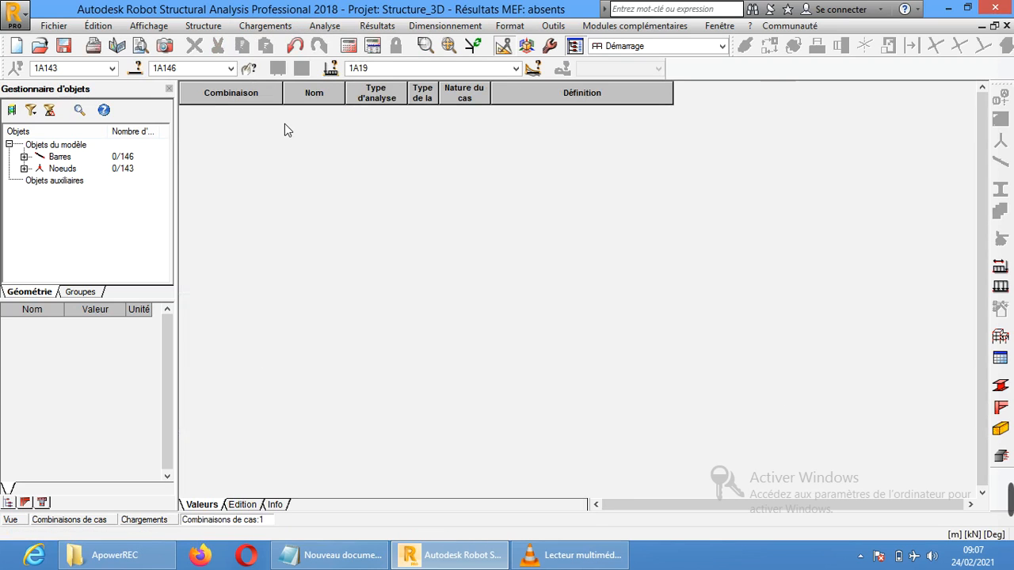
pyautogui.click(145, 520)
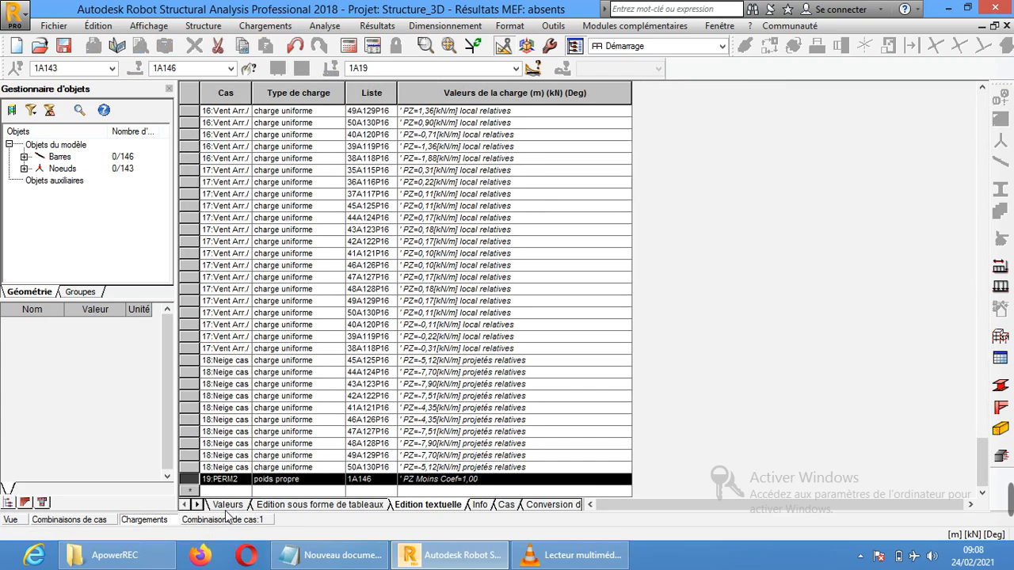
pyautogui.click(238, 520)
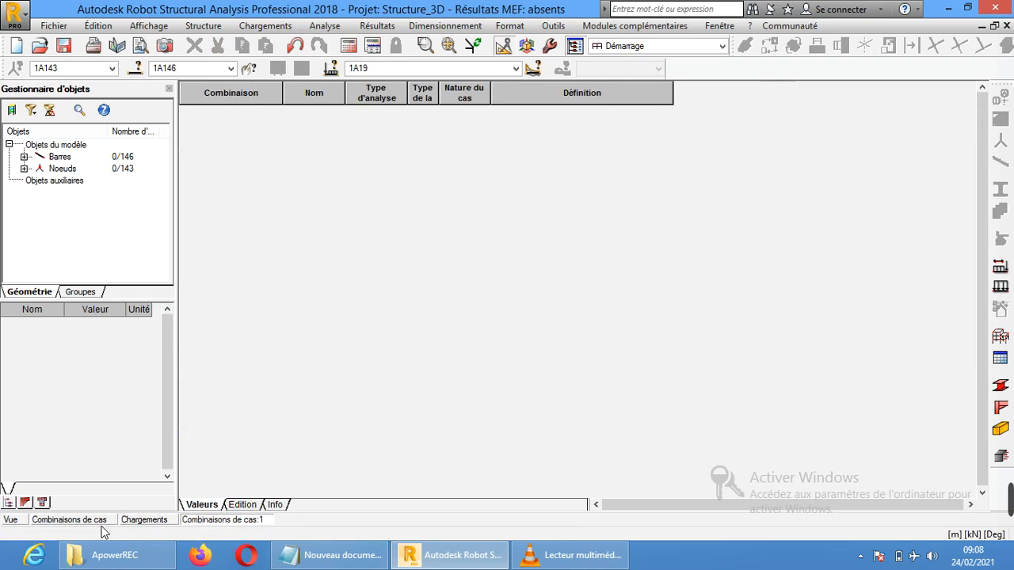
pyautogui.click(94, 523)
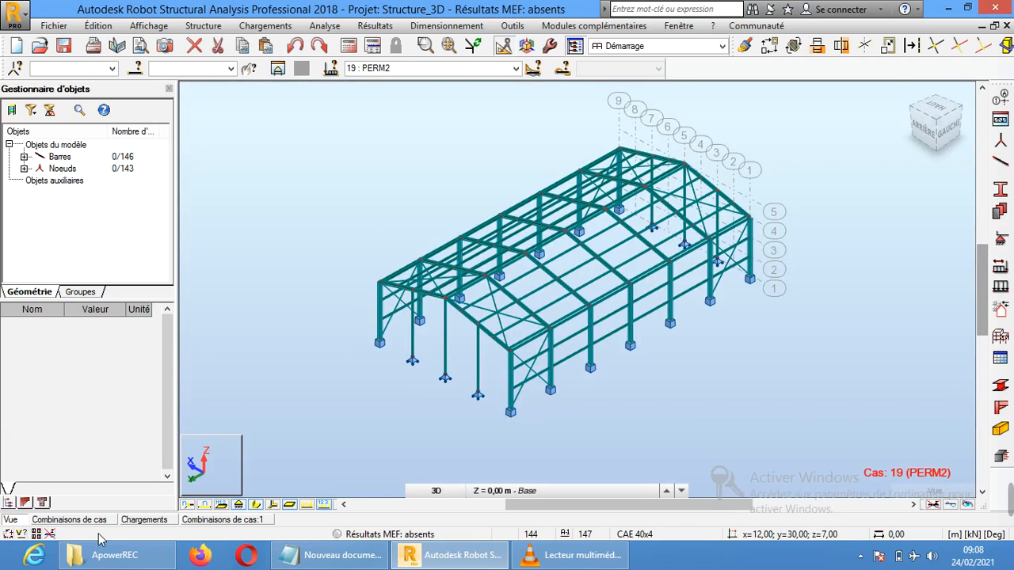
pyautogui.click(92, 523)
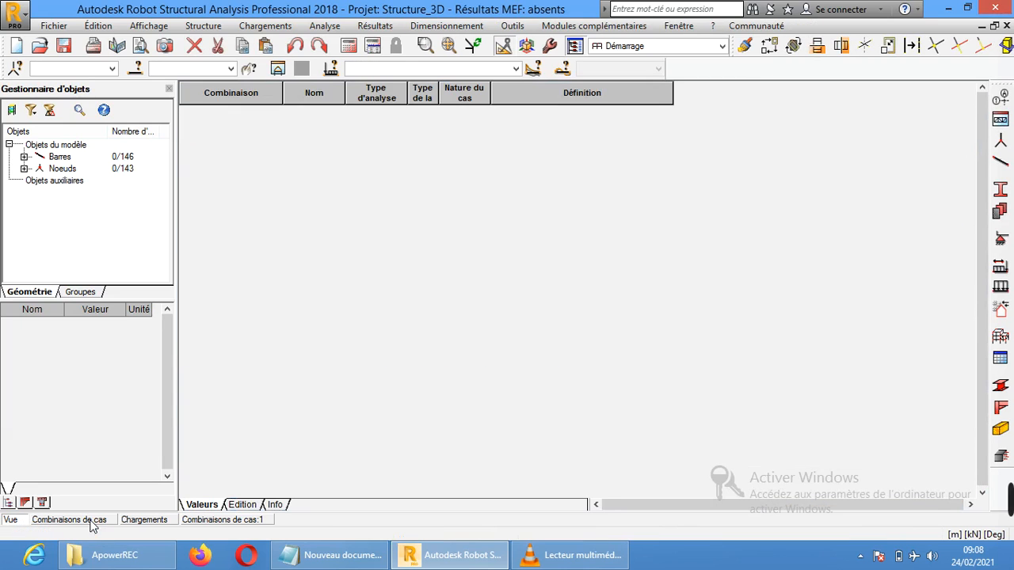
# Examine the loads table's conversion of loads to masses, load case list, info and text edition
pyautogui.click(147, 526)
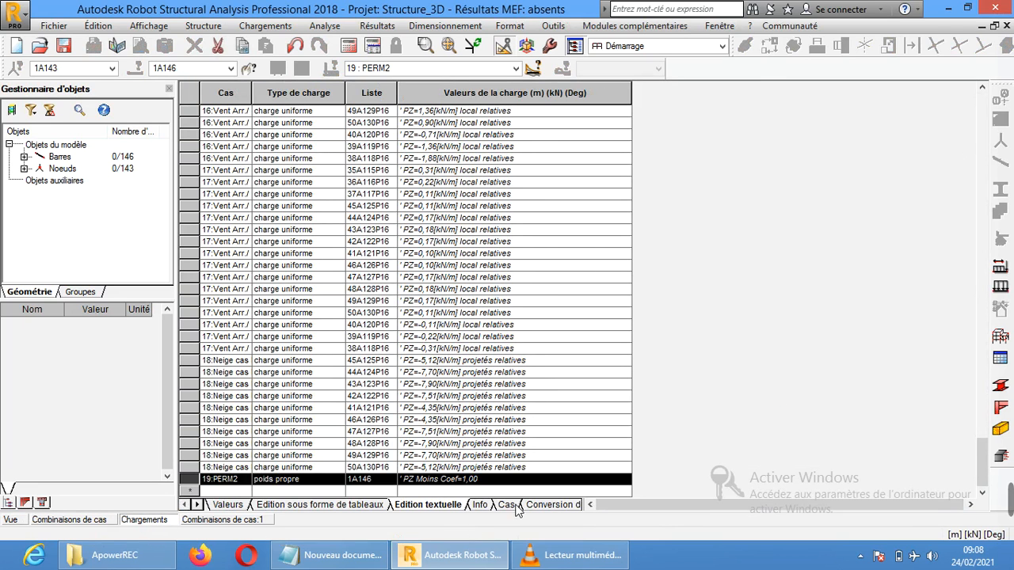
pyautogui.click(543, 505)
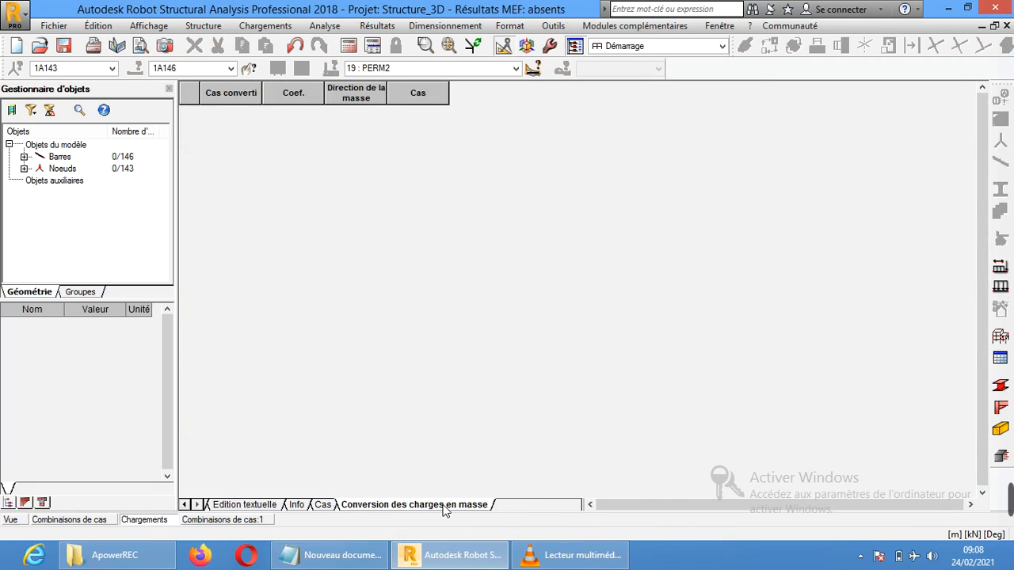
pyautogui.click(323, 504)
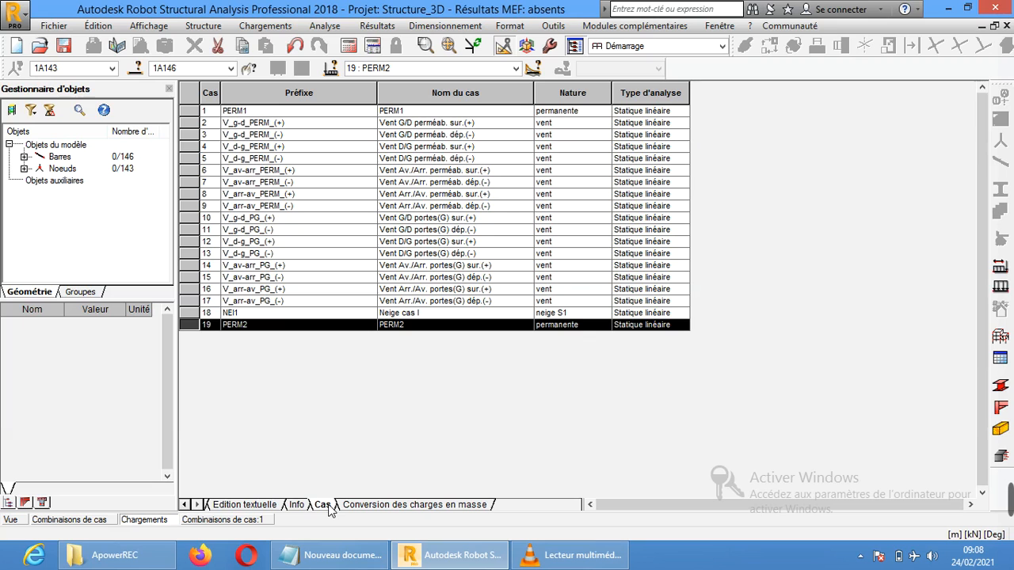
pyautogui.click(300, 507)
pyautogui.click(248, 507)
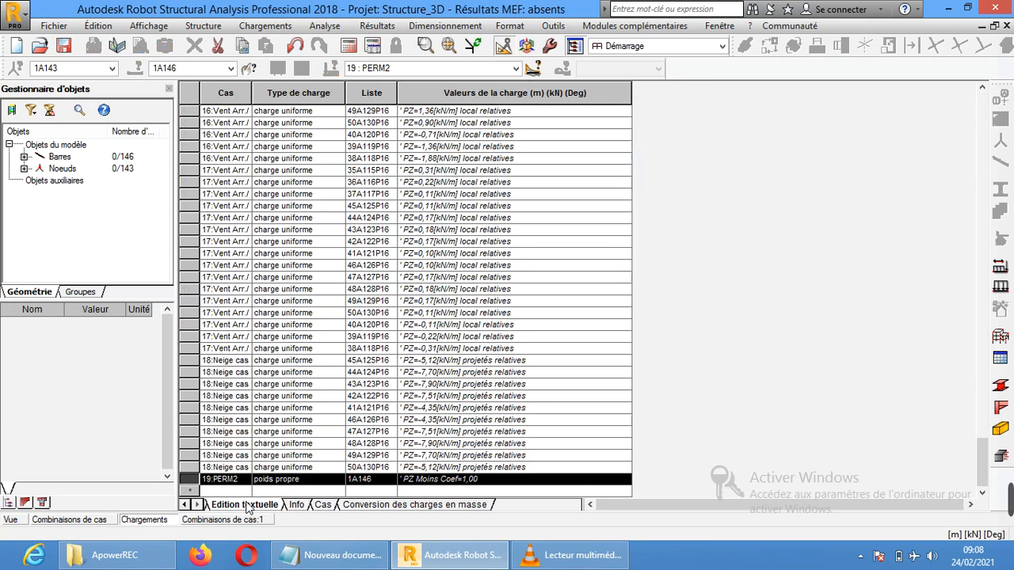
# Examine the new combinations table's edition sheet and its empty entry row, and return to its values
pyautogui.click(232, 521)
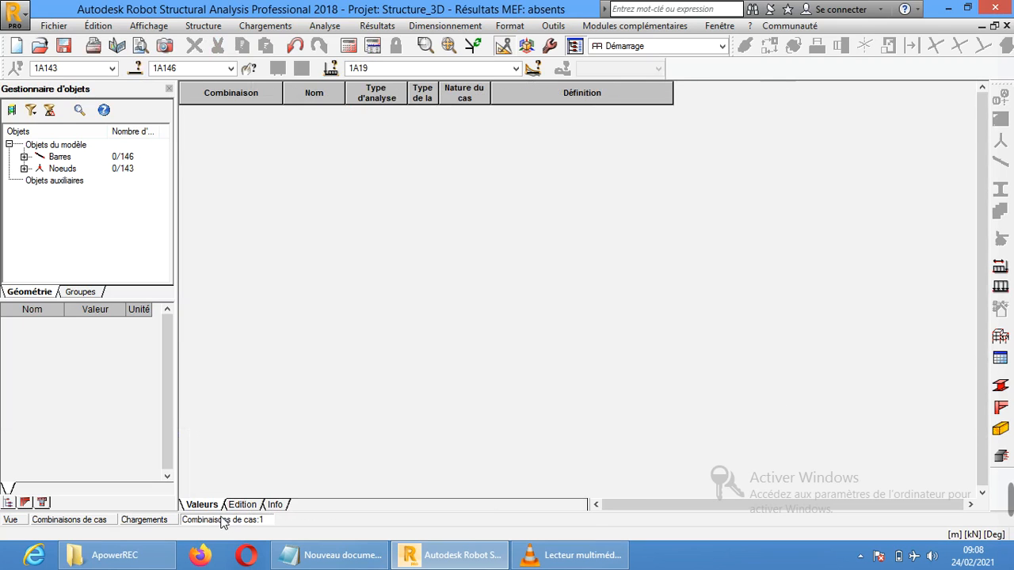
pyautogui.click(241, 505)
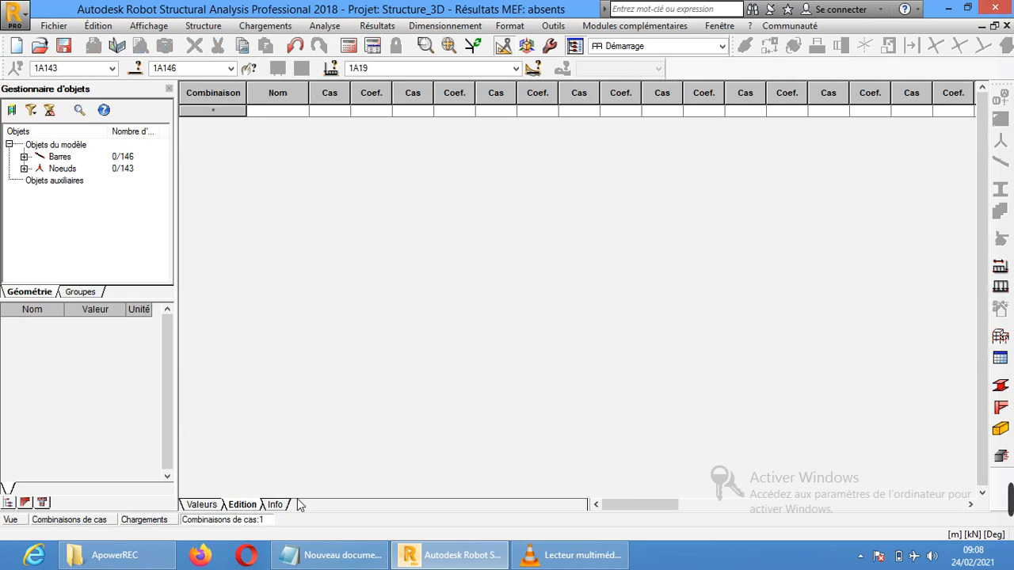
pyautogui.click(212, 112)
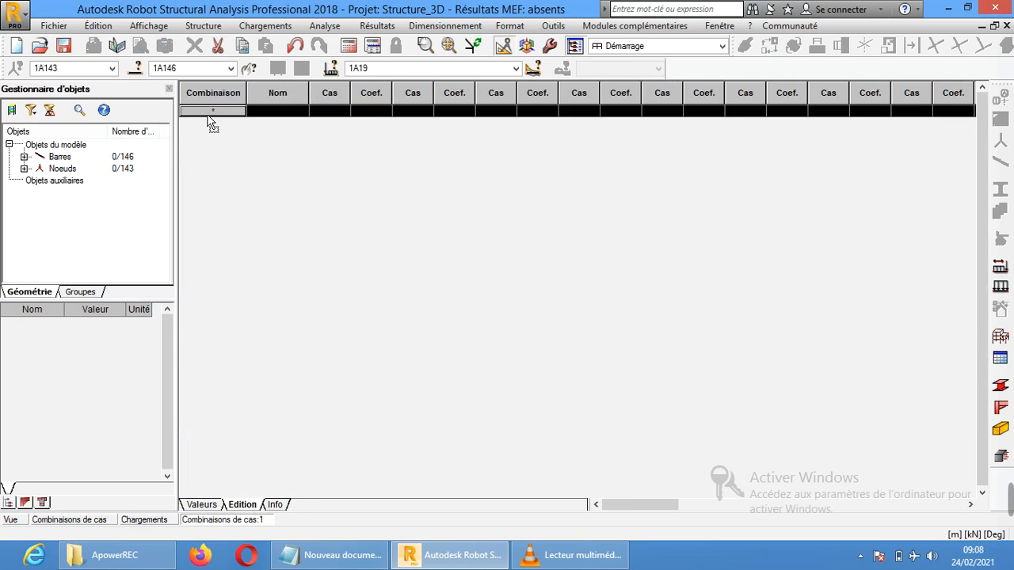
pyautogui.click(202, 505)
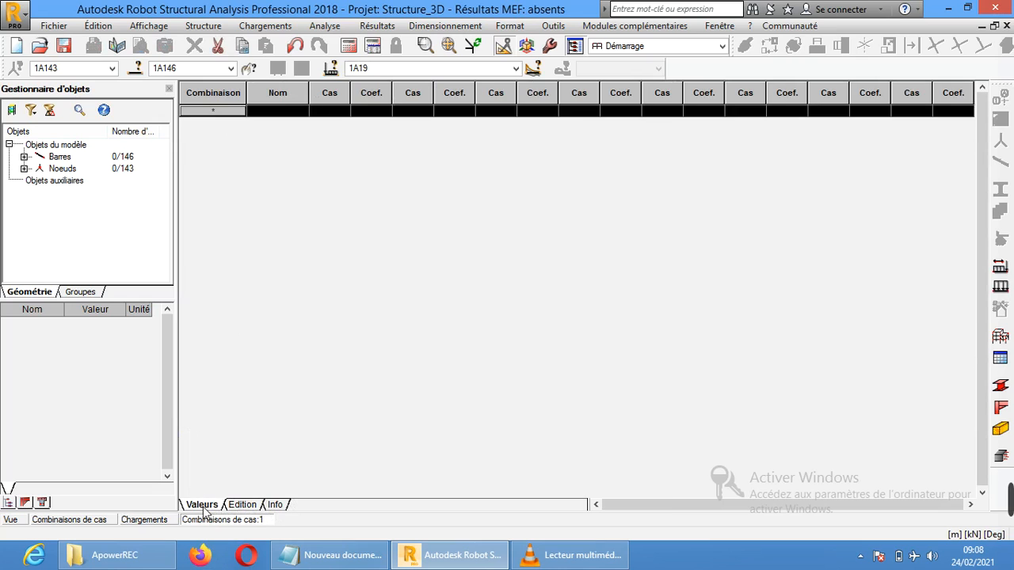
# Open the added masses table and view its values
pyautogui.click(264, 27)
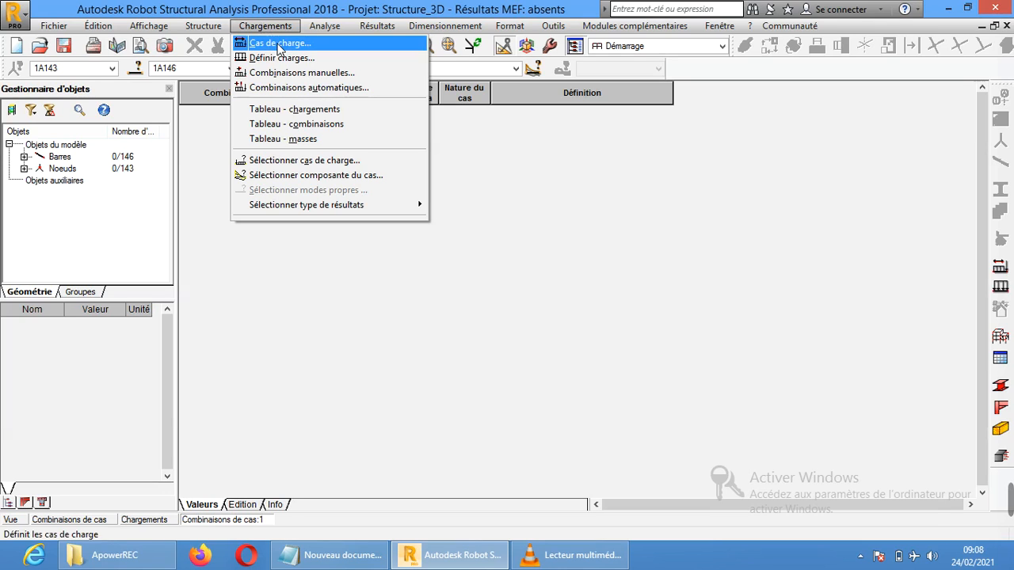
pyautogui.click(307, 140)
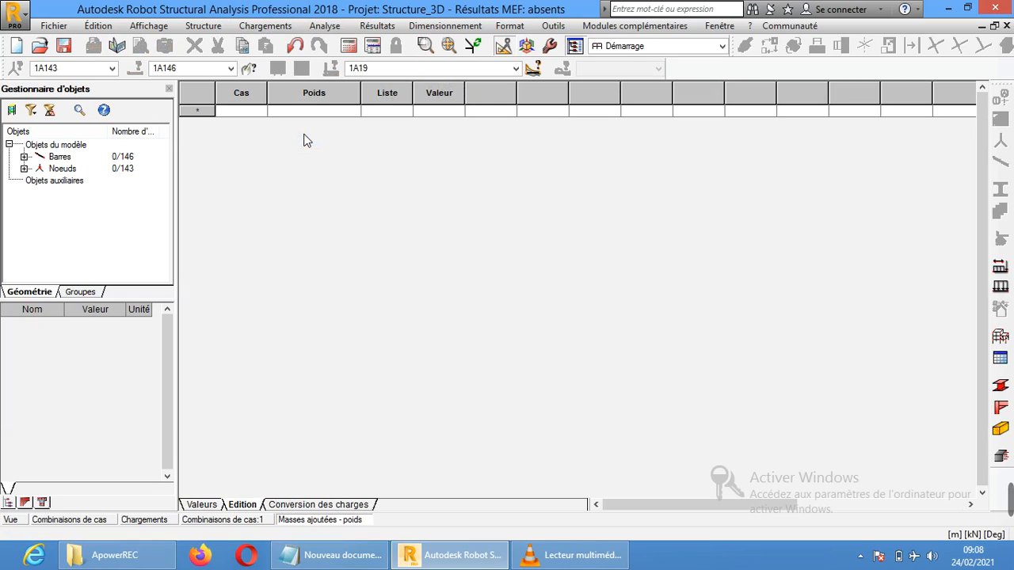
pyautogui.click(202, 506)
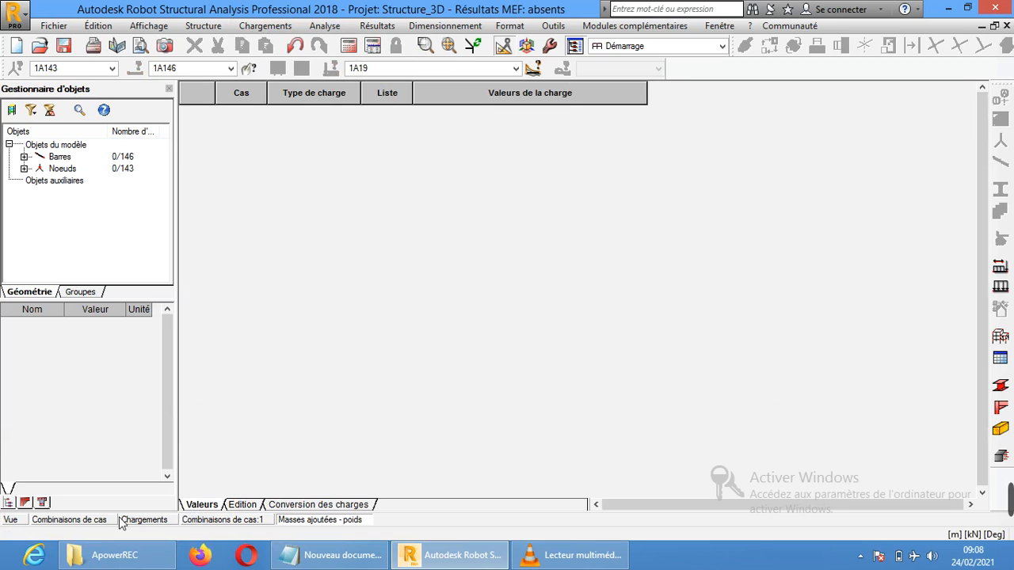
# Return to the 3D structure view and check the task list in the Notepad document
pyautogui.click(16, 519)
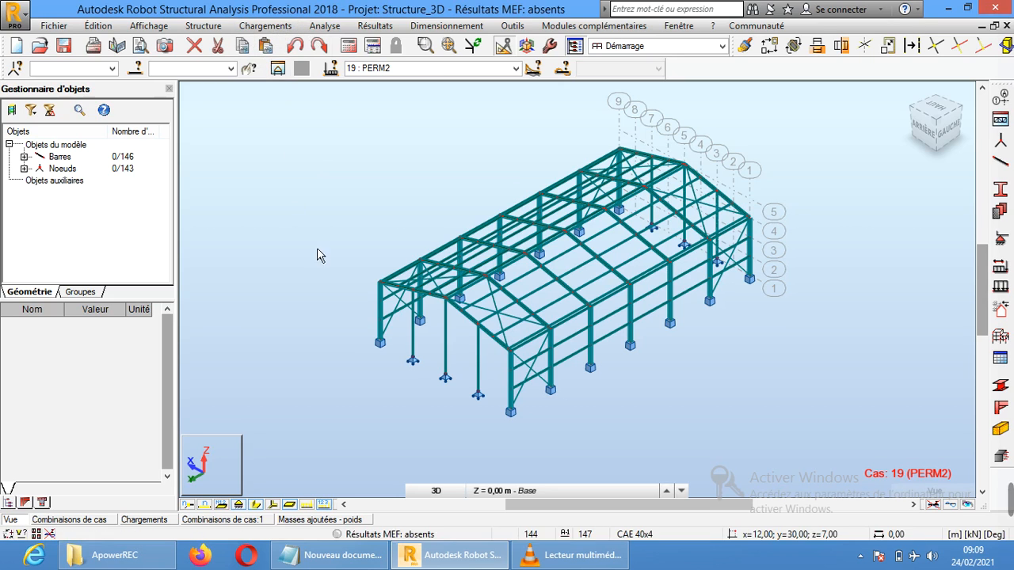
pyautogui.click(321, 563)
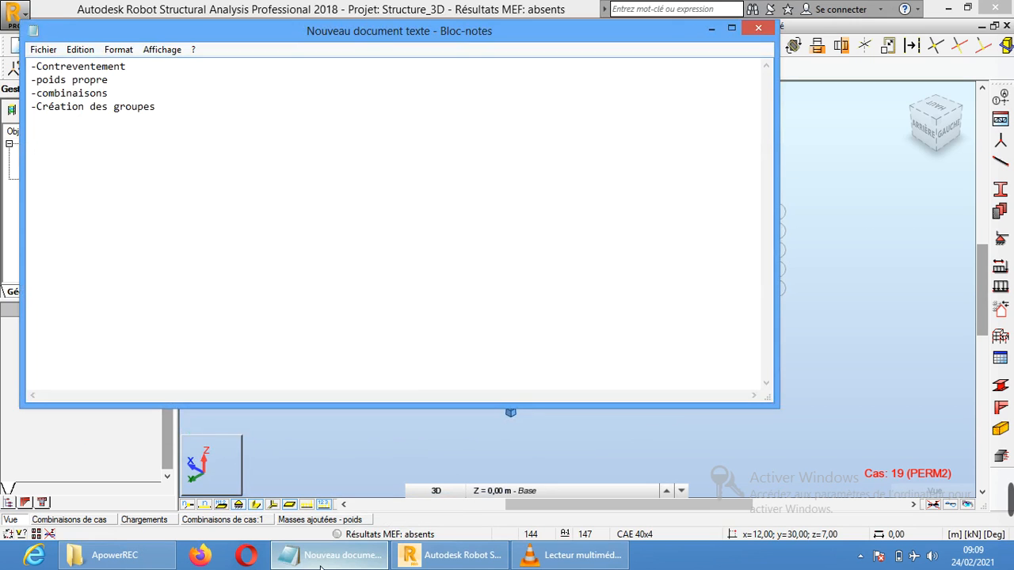
pyautogui.click(321, 562)
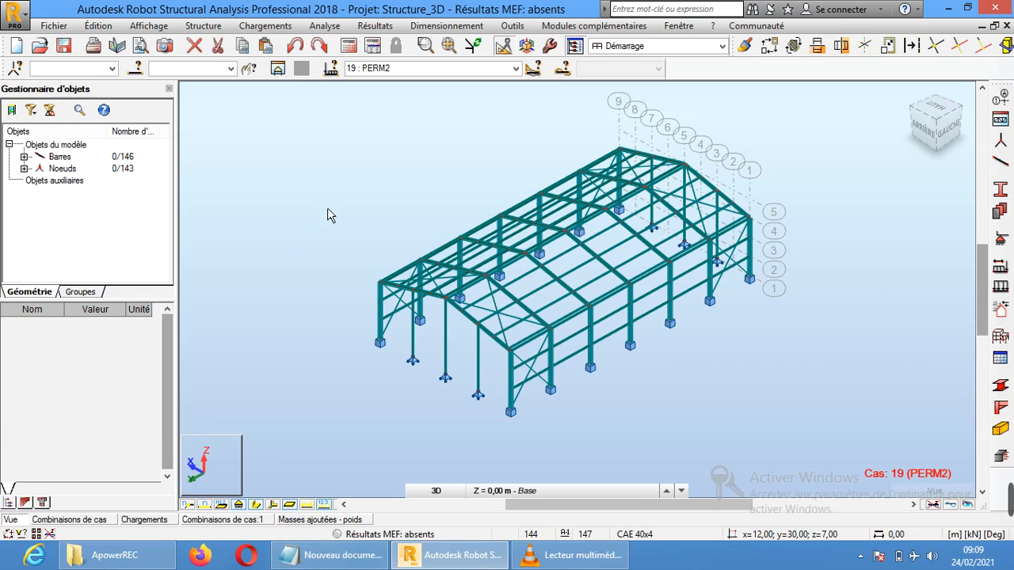
pyautogui.click(328, 210)
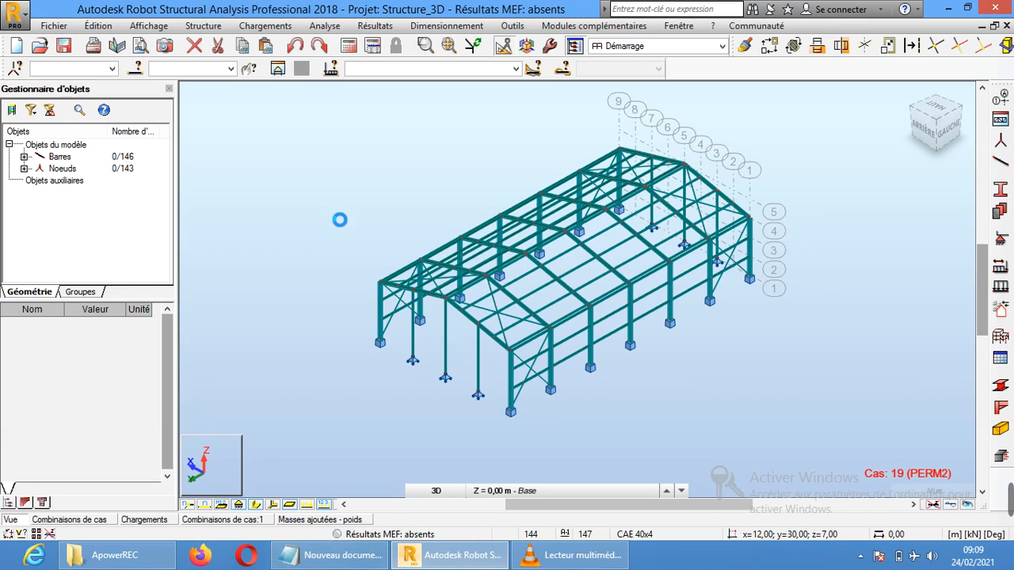
# Show the groups in the object manager and look over the commands available for creating a group
pyautogui.click(79, 292)
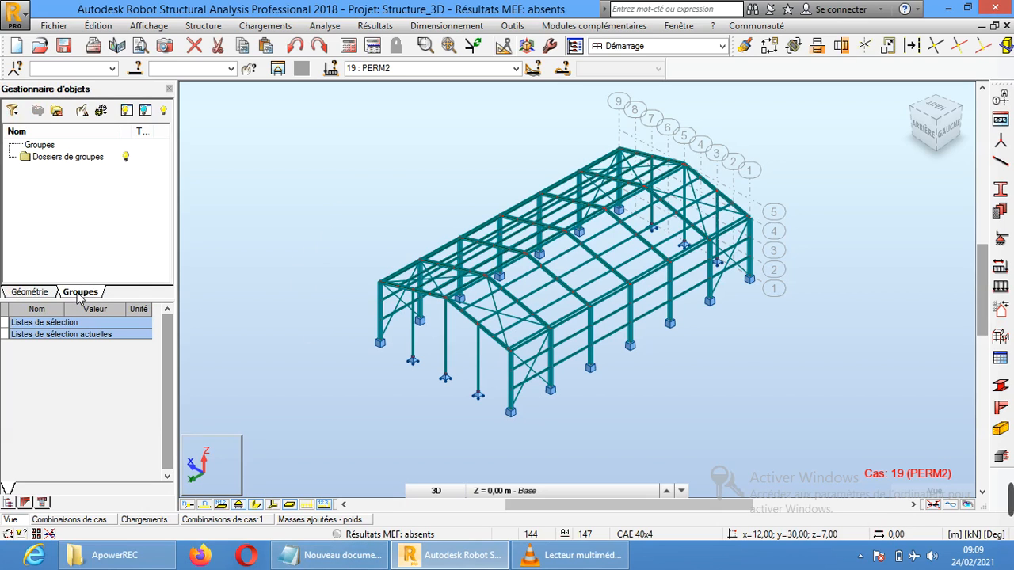
pyautogui.rightClick(51, 190)
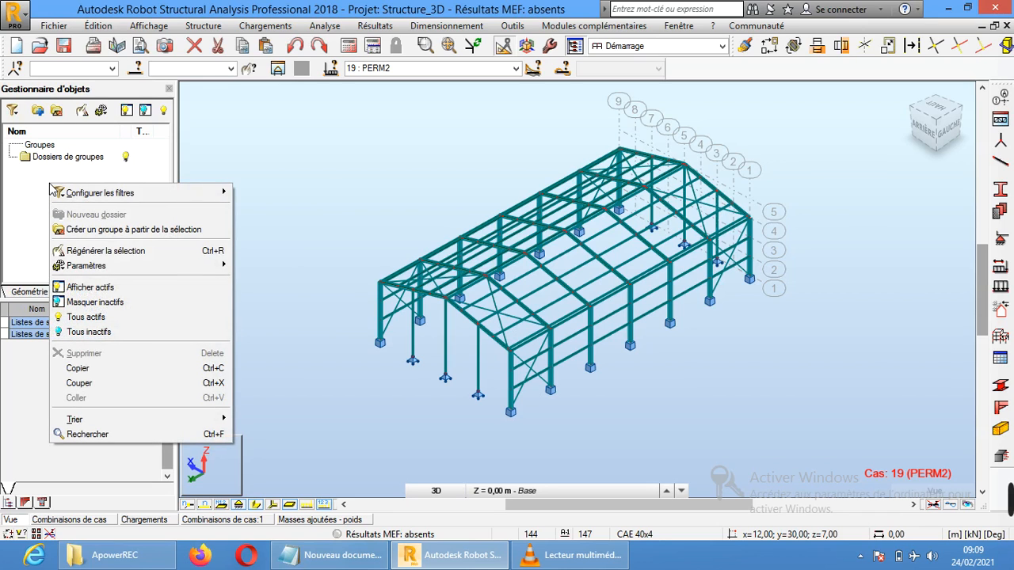
pyautogui.click(322, 175)
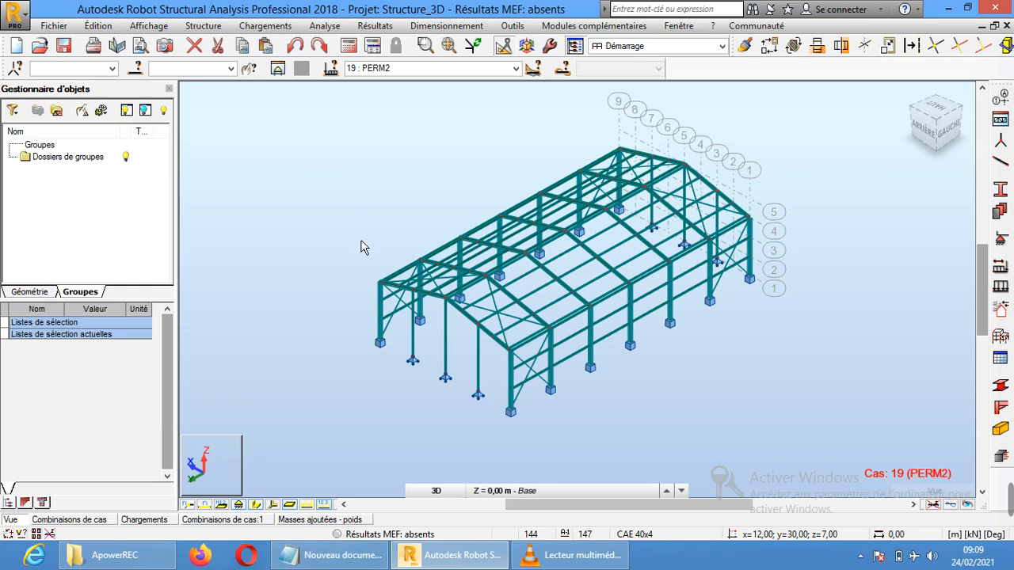
# Select the seven main columns along the long side of the hall at x = 0
pyautogui.click(510, 386)
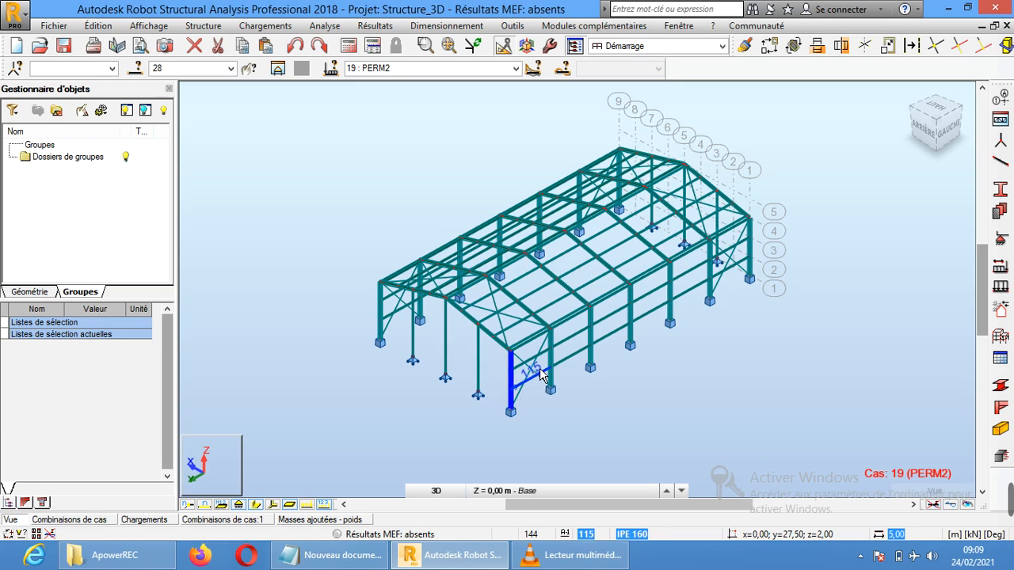
pyautogui.keyDown('ctrl'); pyautogui.click(552, 361); pyautogui.keyUp('ctrl')
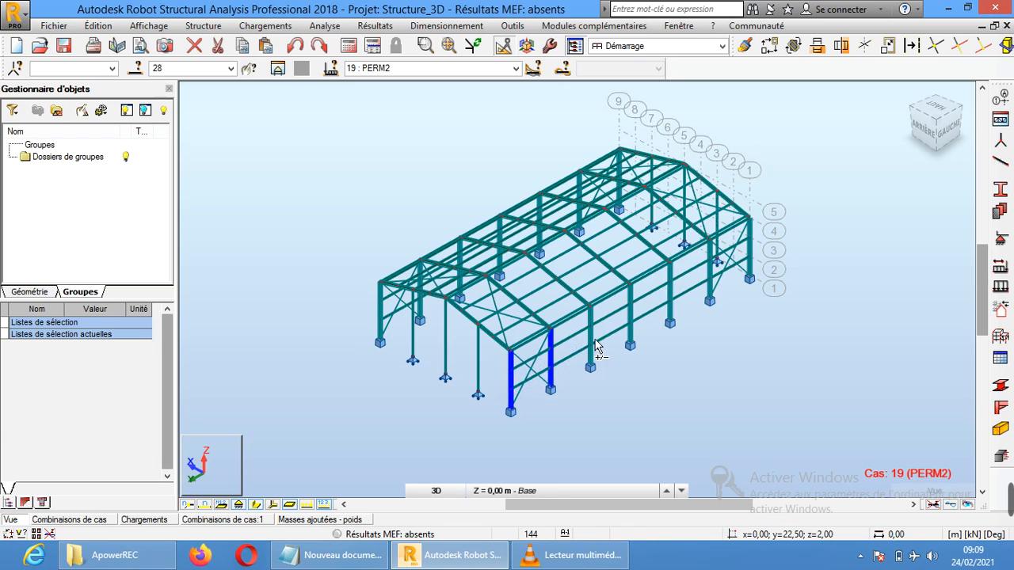
pyautogui.keyDown('ctrl'); pyautogui.click(590, 337); pyautogui.keyUp('ctrl')
pyautogui.keyDown('ctrl'); pyautogui.click(632, 317); pyautogui.keyUp('ctrl')
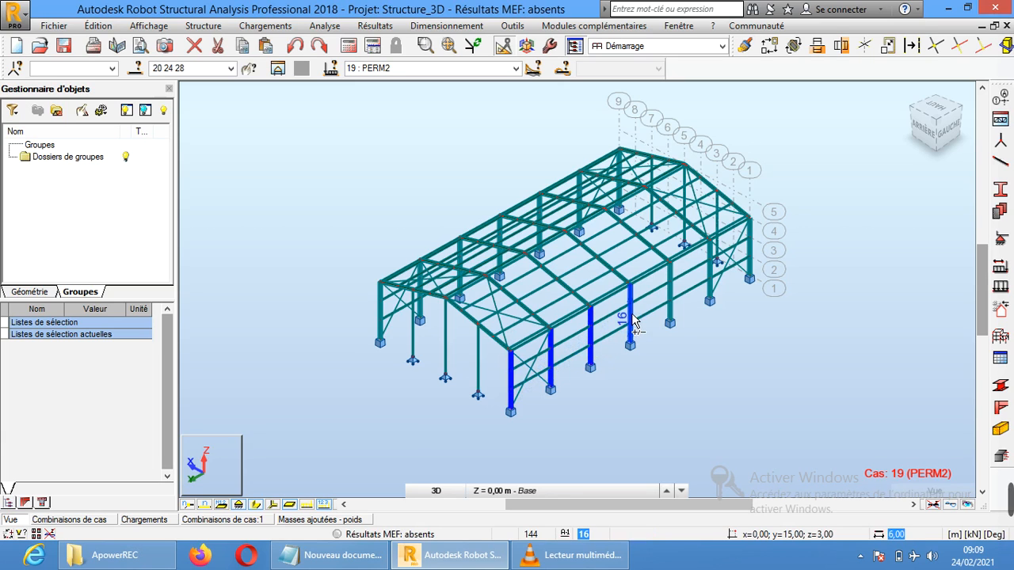
pyautogui.keyDown('ctrl'); pyautogui.click(670, 295); pyautogui.keyUp('ctrl')
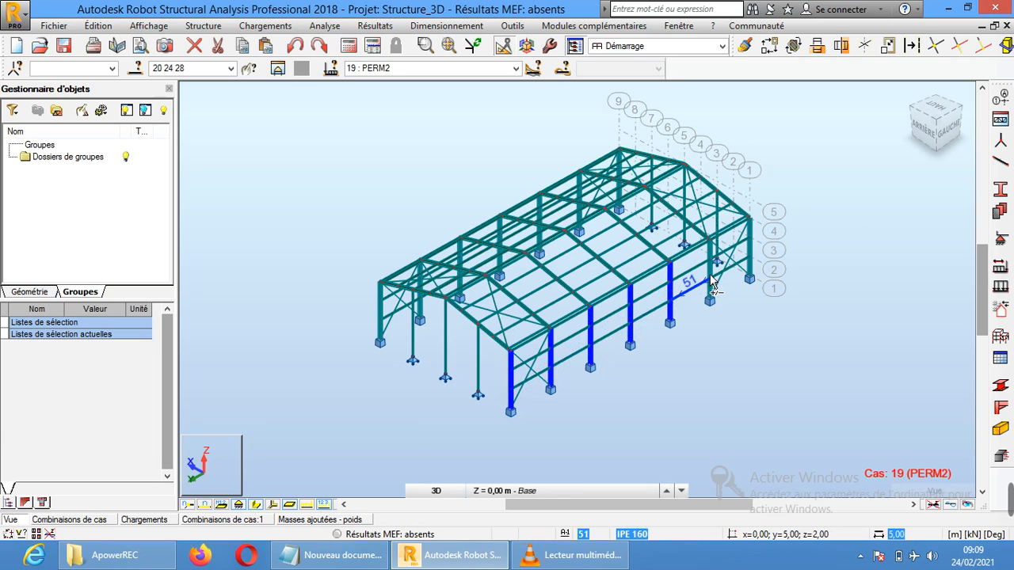
pyautogui.keyDown('ctrl'); pyautogui.click(712, 275); pyautogui.keyUp('ctrl')
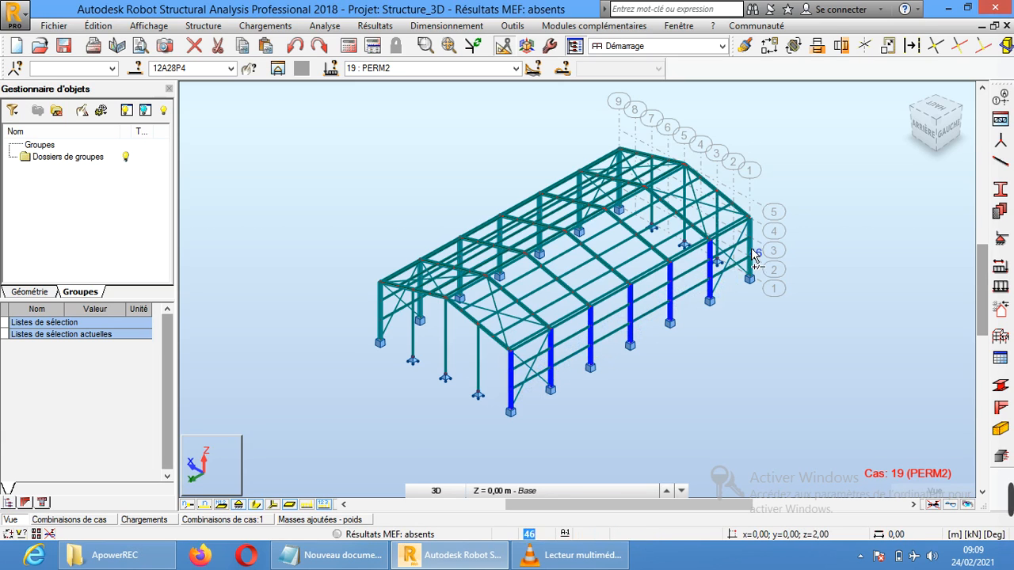
pyautogui.keyDown('ctrl'); pyautogui.click(751, 255); pyautogui.keyUp('ctrl')
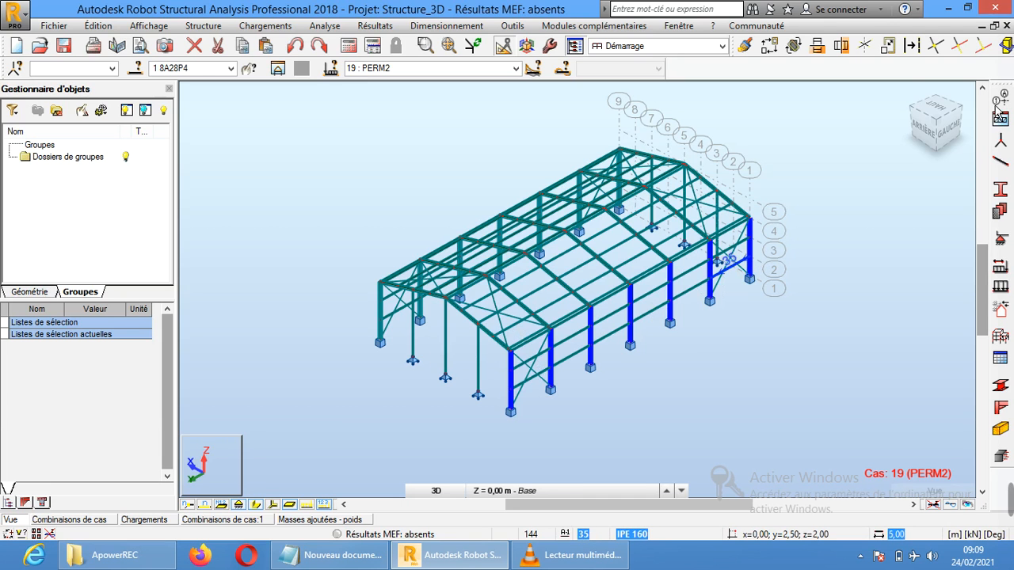
# Add the seven main columns along the opposite long side, at x = 16, to the selection
pyautogui.click(930, 134)
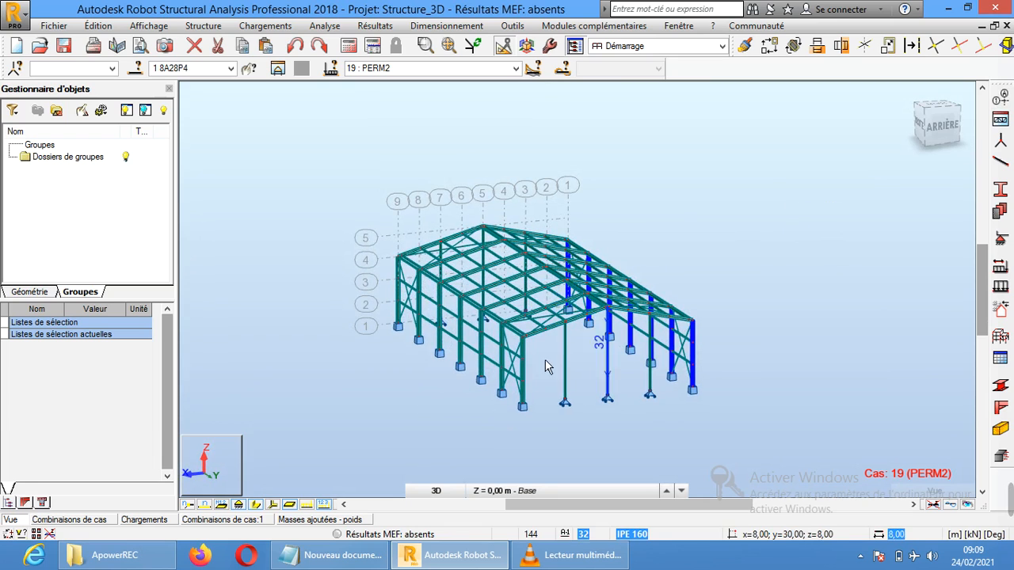
pyautogui.click(504, 363)
pyautogui.click(458, 329)
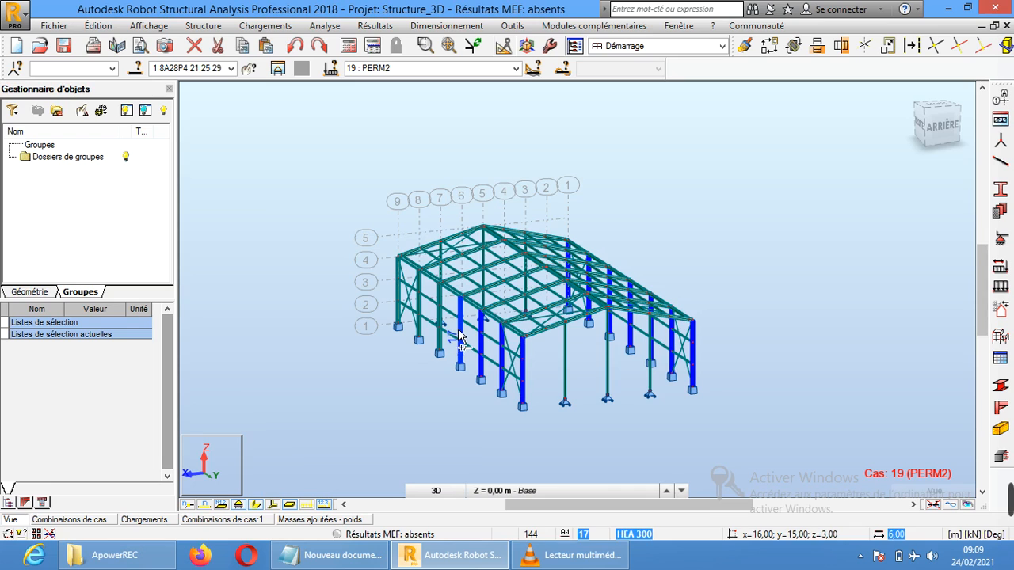
pyautogui.click(415, 302)
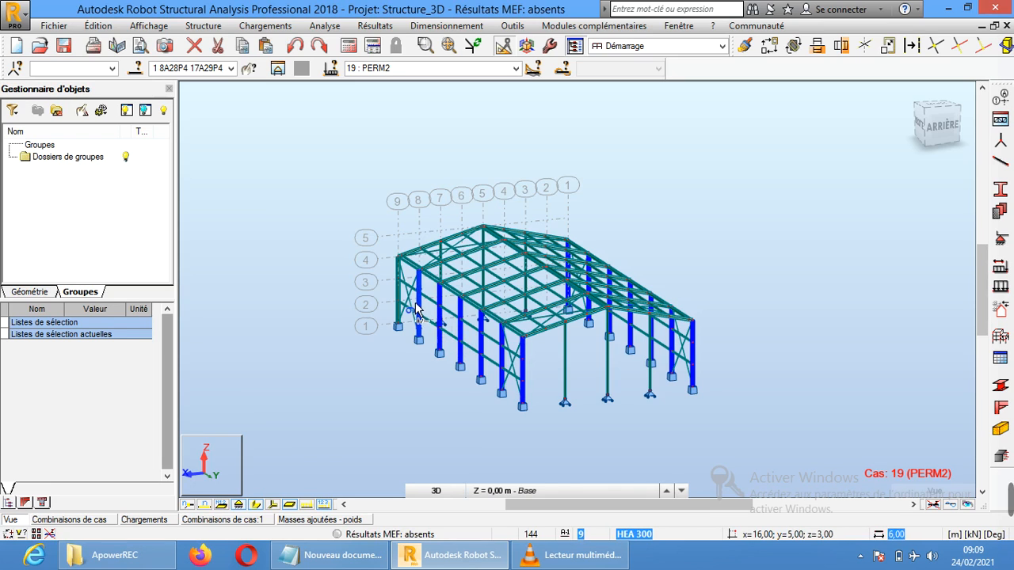
pyautogui.click(398, 290)
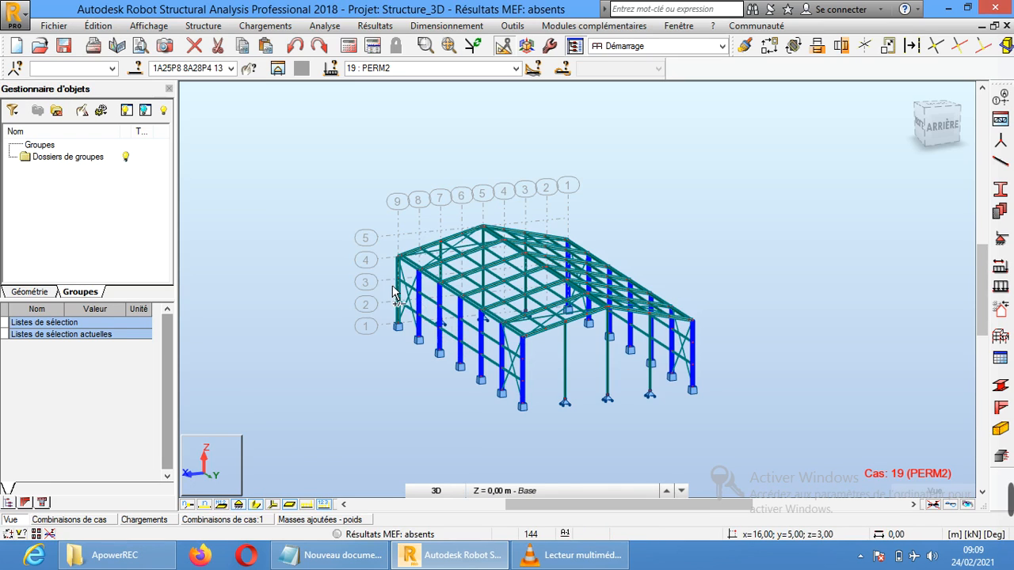
pyautogui.click(399, 293)
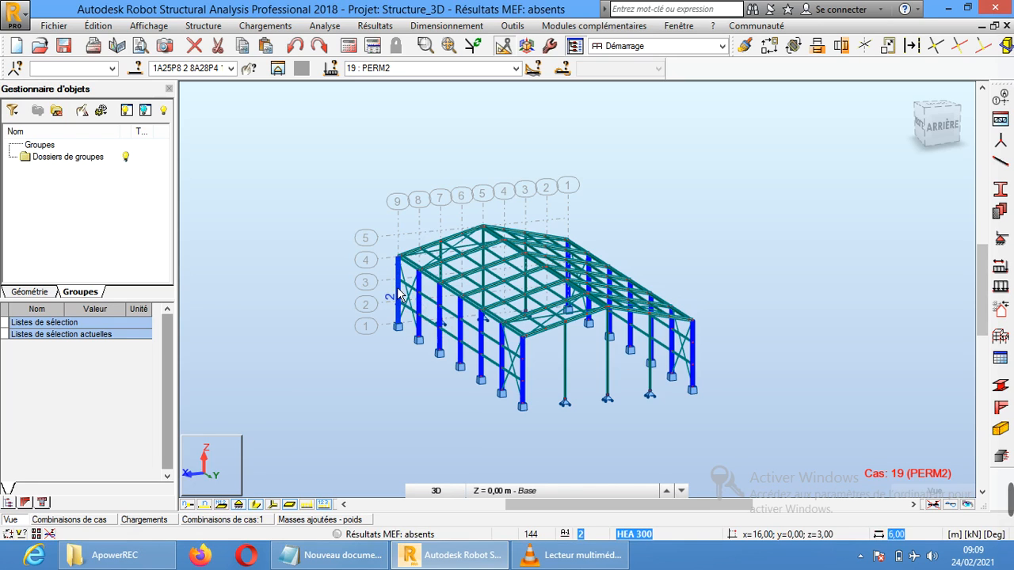
# Create a group from the selected columns and rename it "poteaux Hangar"
pyautogui.rightClick(45, 191)
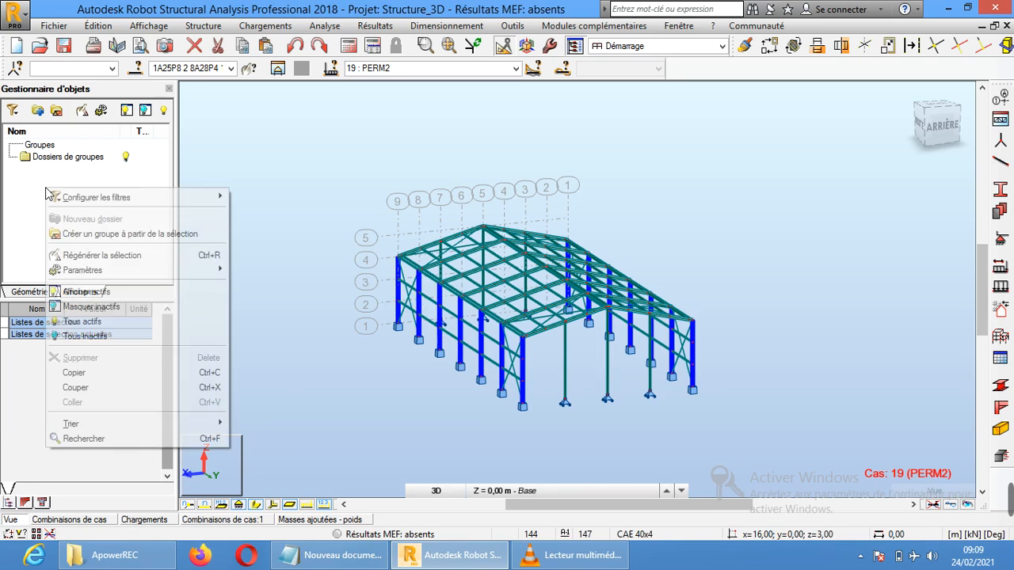
pyautogui.click(112, 237)
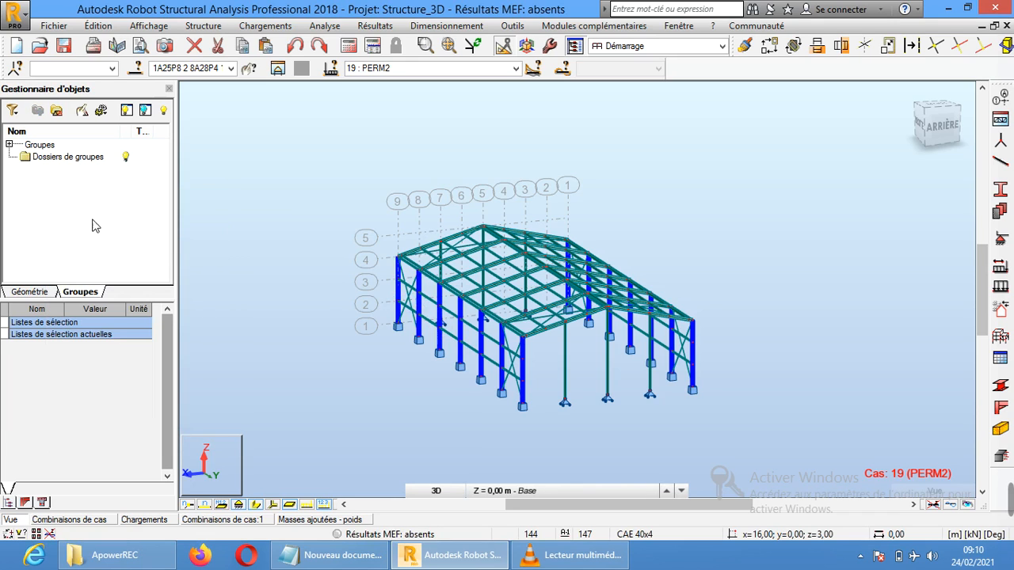
pyautogui.click(8, 145)
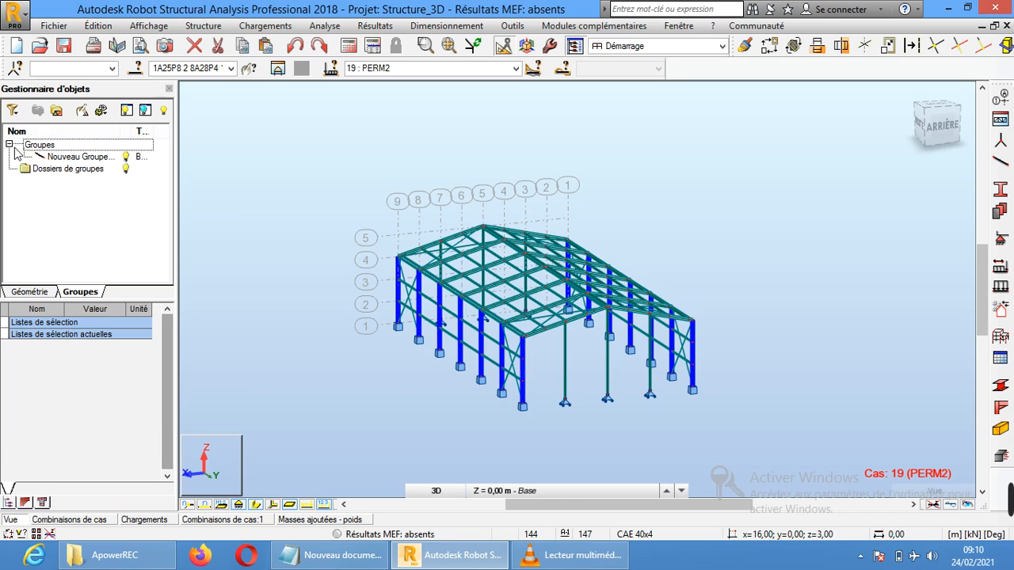
pyautogui.click(76, 157)
pyautogui.click(82, 158)
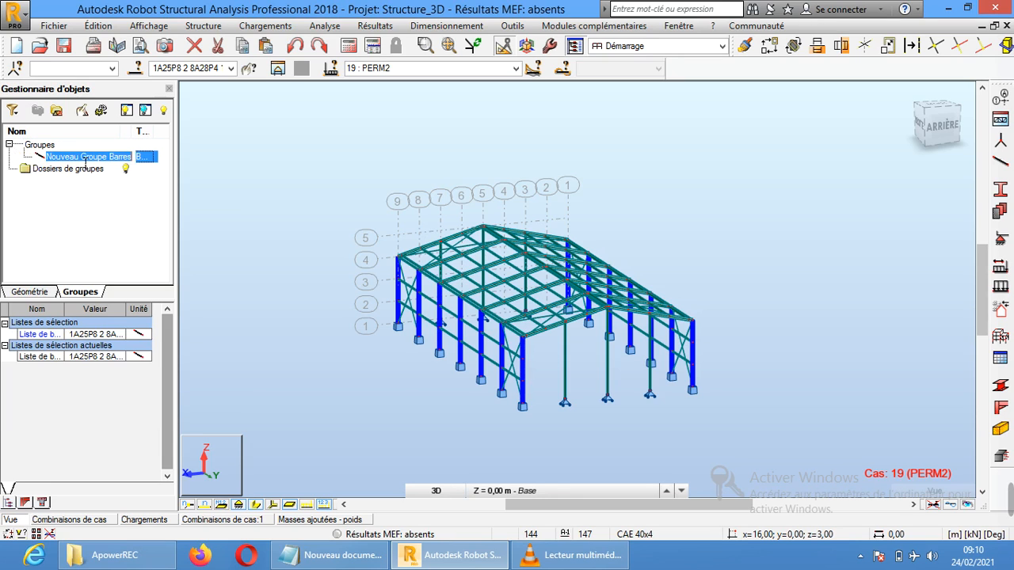
pyautogui.write('poteaux Hangar')
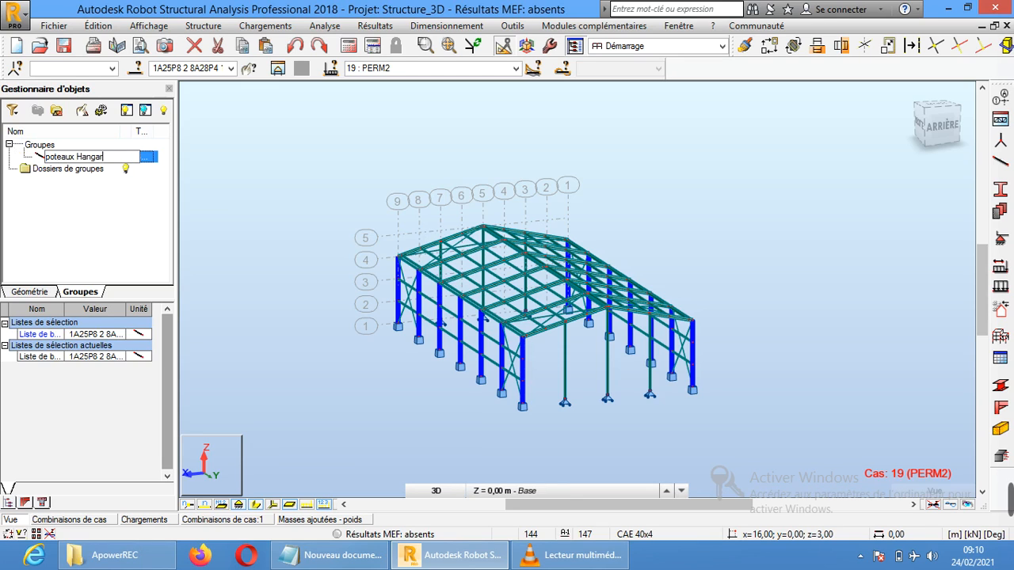
pyautogui.press('Return')
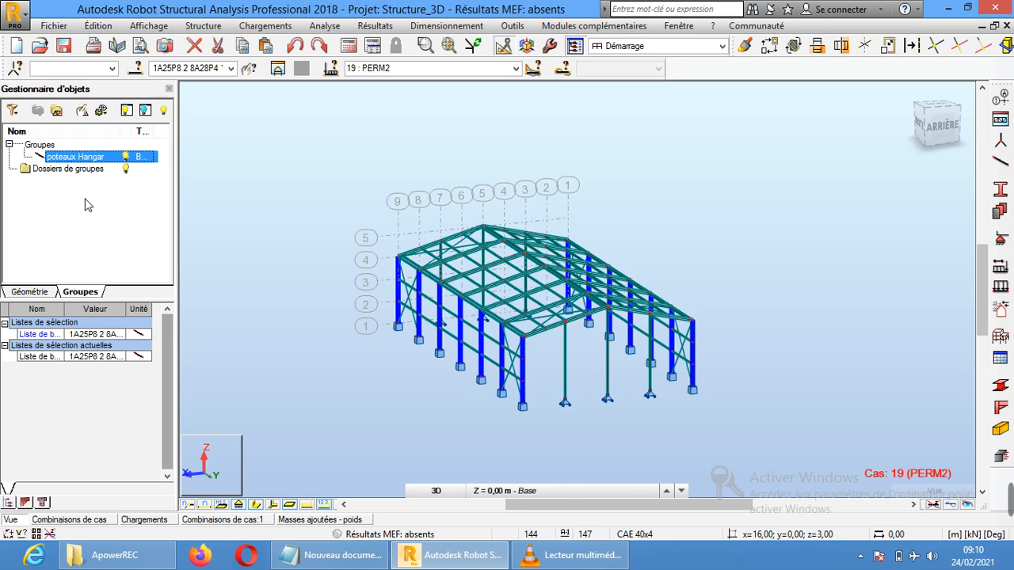
# Clear the selection, reselect the bars through the poteaux Hangar group, inspect them around the hall, and deselect them
pyautogui.click(290, 147)
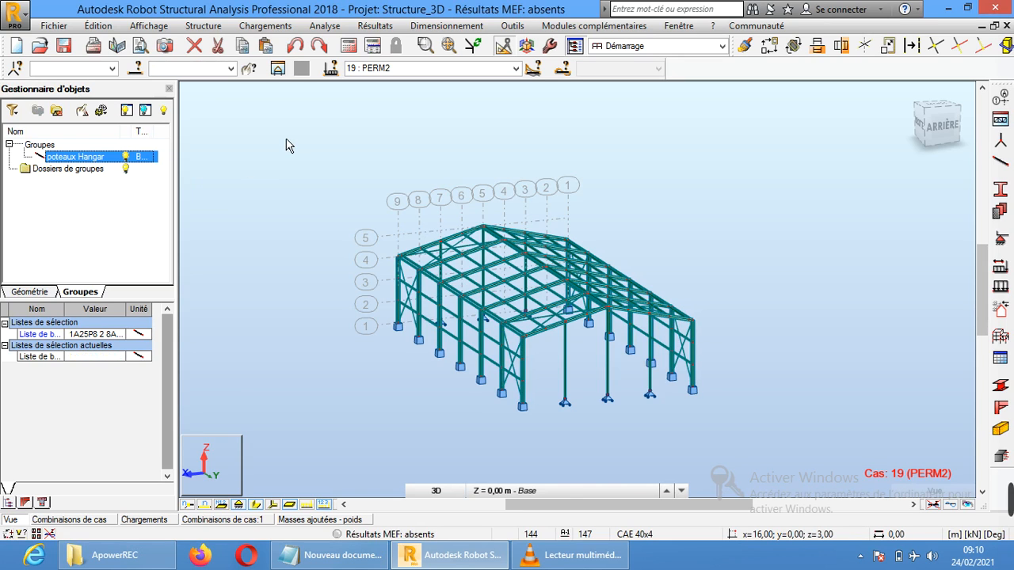
pyautogui.click(231, 69)
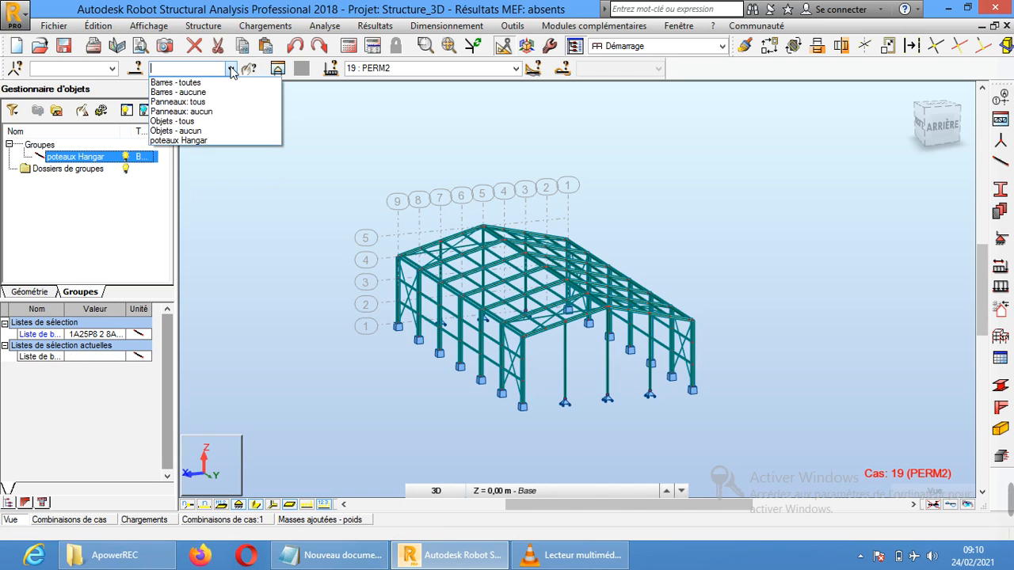
pyautogui.click(199, 141)
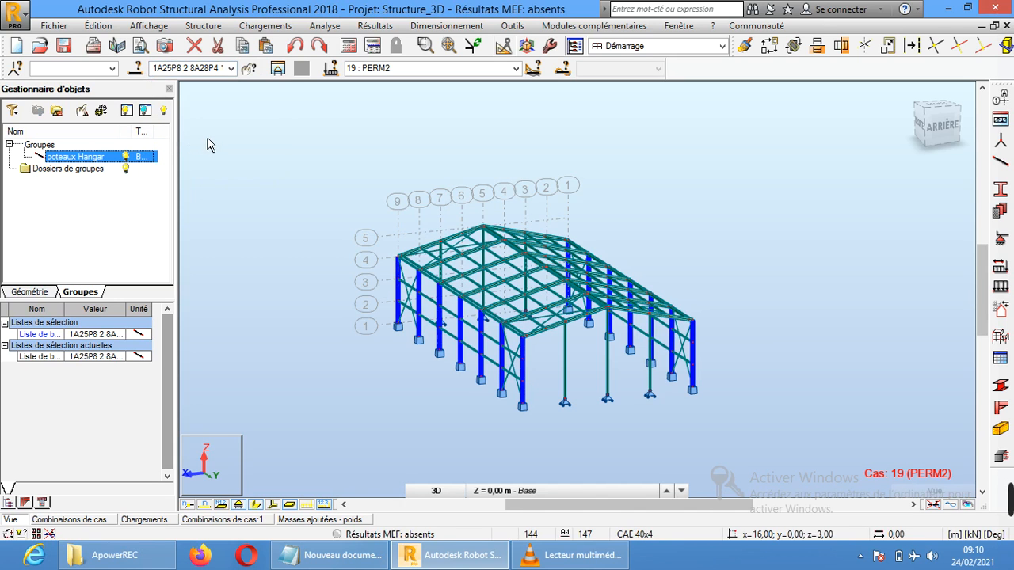
pyautogui.click(916, 139)
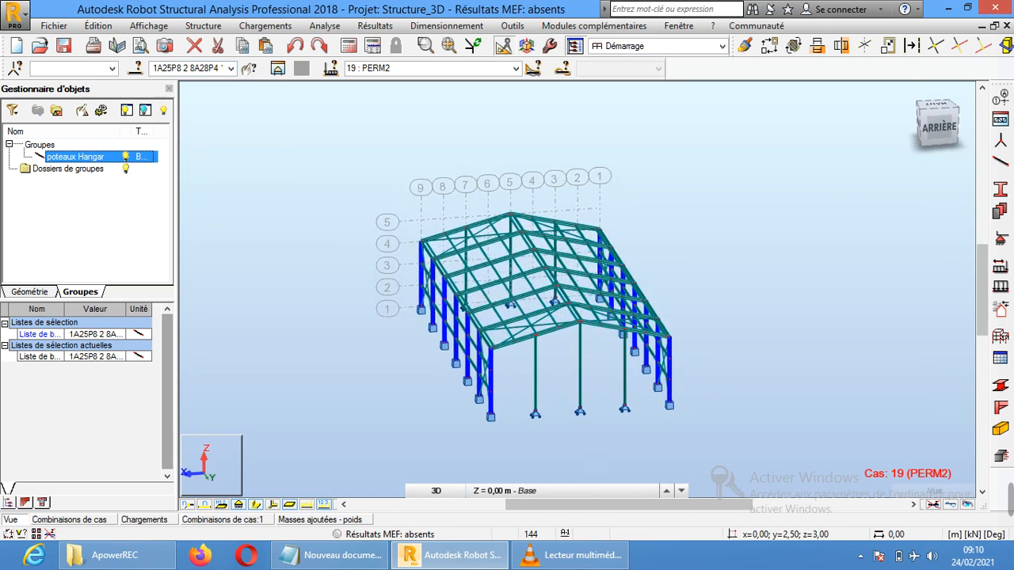
pyautogui.moveTo(935, 125); pyautogui.dragTo(950, 154)
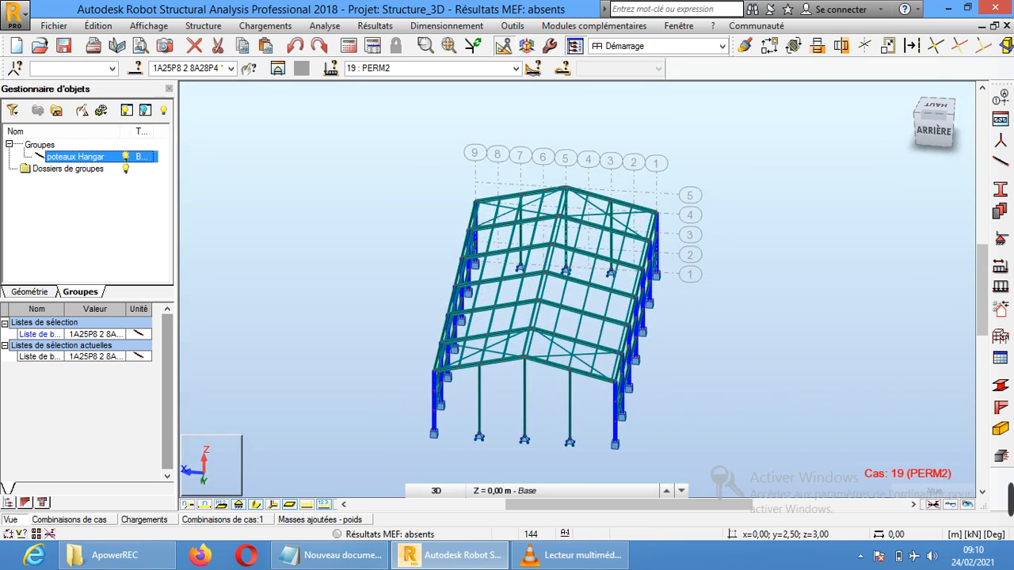
pyautogui.click(332, 158)
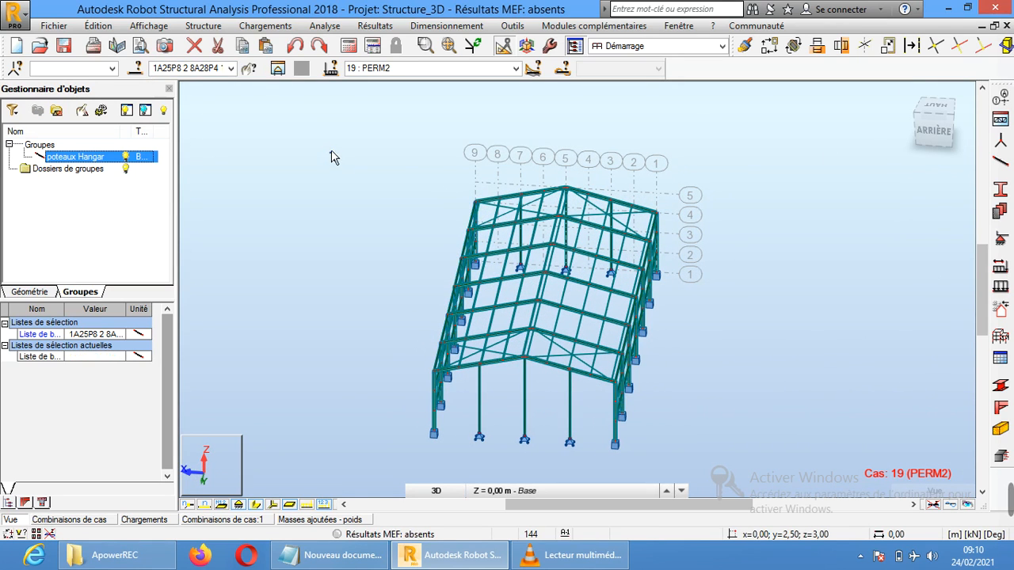
# Check the bar and node selection lists and close the floating Edition toolbar
pyautogui.click(231, 68)
pyautogui.click(230, 68)
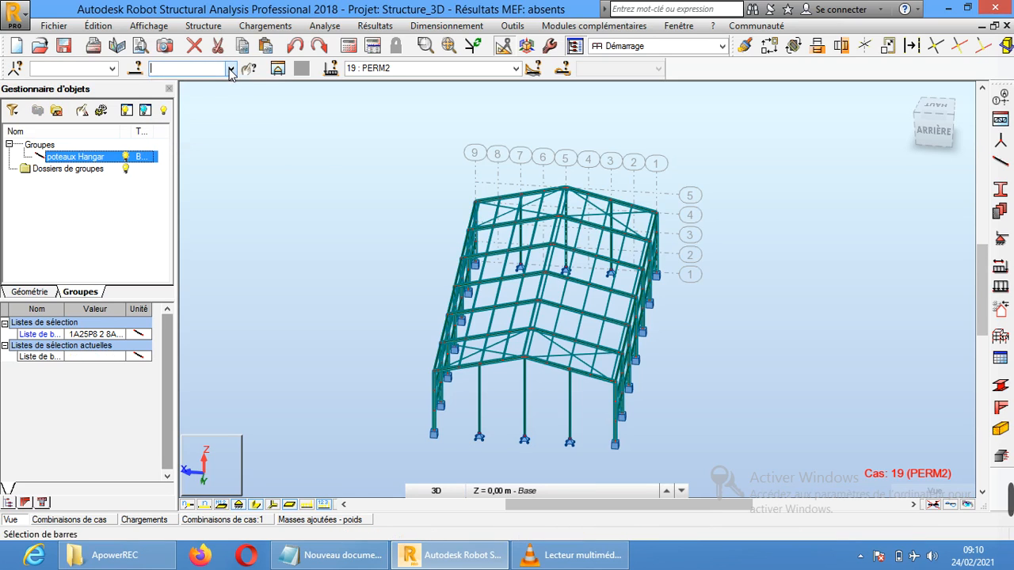
pyautogui.click(112, 70)
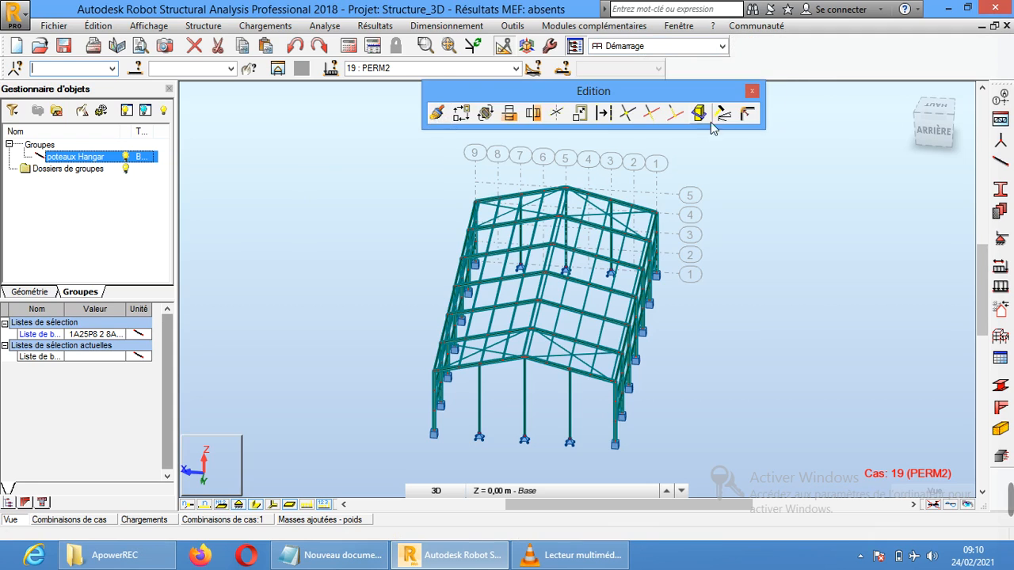
pyautogui.click(752, 91)
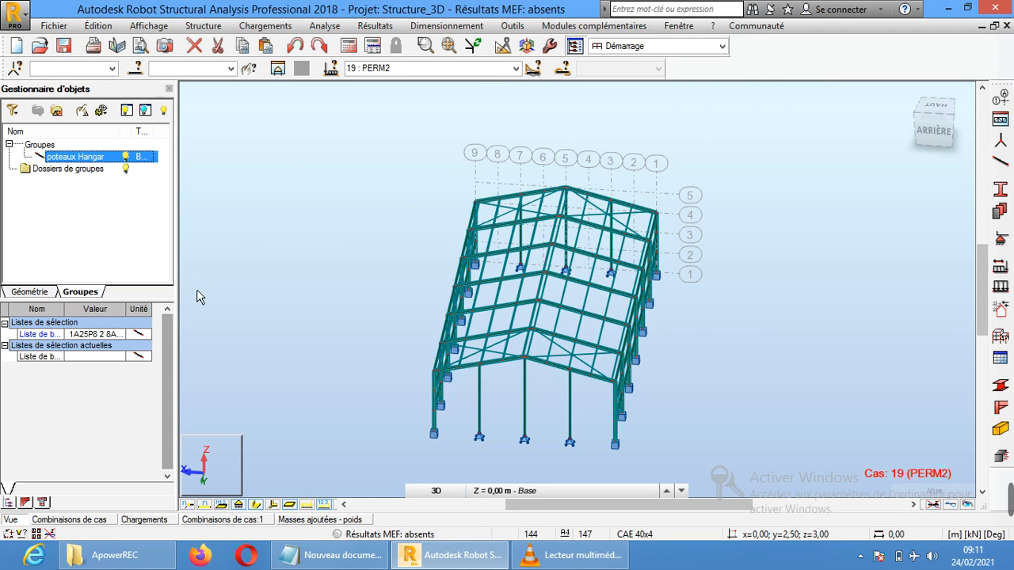
# Look over the node selection list and the bar selection list once more
pyautogui.click(113, 69)
pyautogui.click(113, 69)
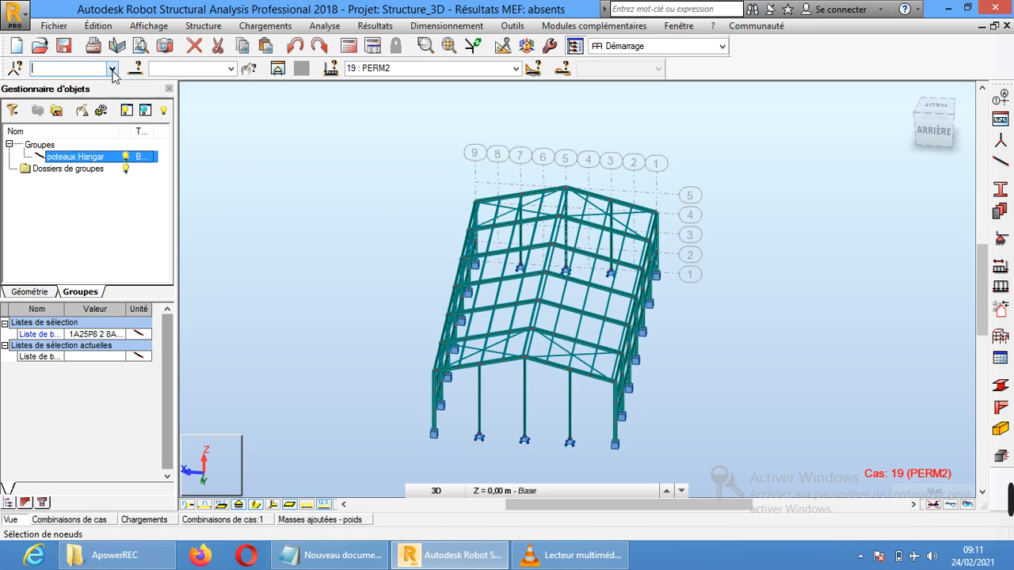
pyautogui.click(230, 69)
pyautogui.click(230, 69)
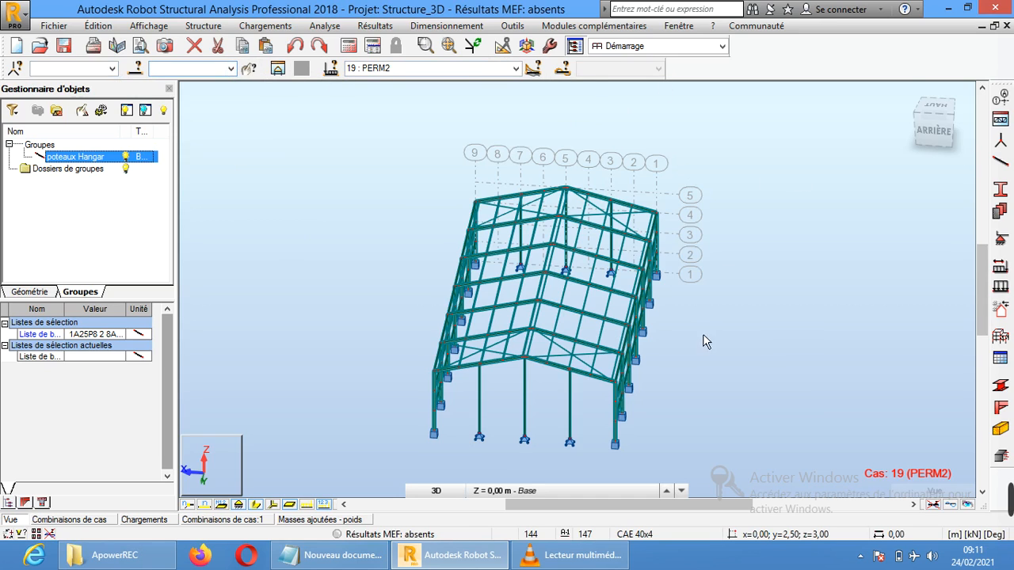
# Select the seven IPE 300 rafters on the roof slope that starts at the x = 0 columns
pyautogui.moveTo(943, 133); pyautogui.dragTo(906, 123)
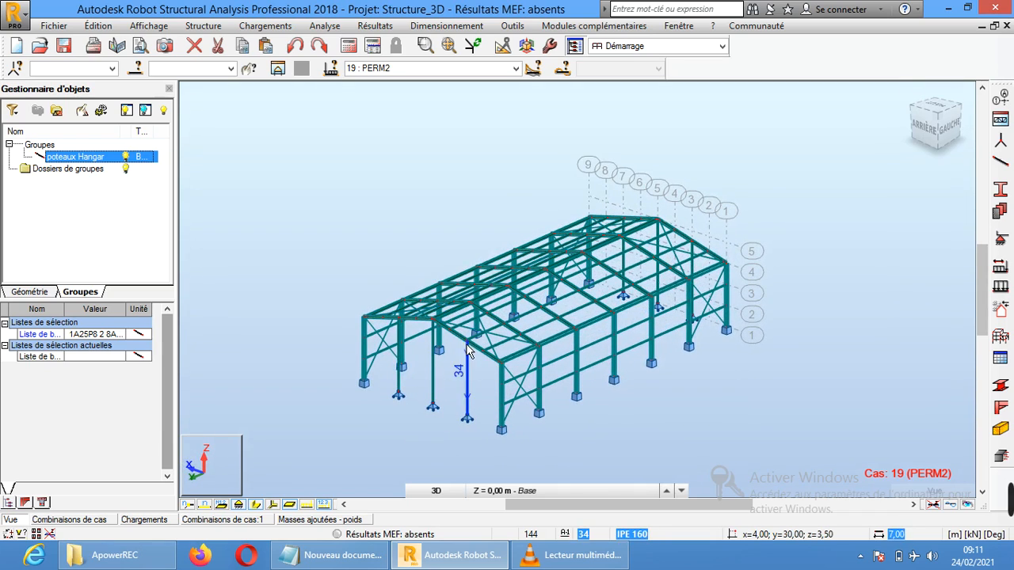
pyautogui.scroll(2, 439, 332)
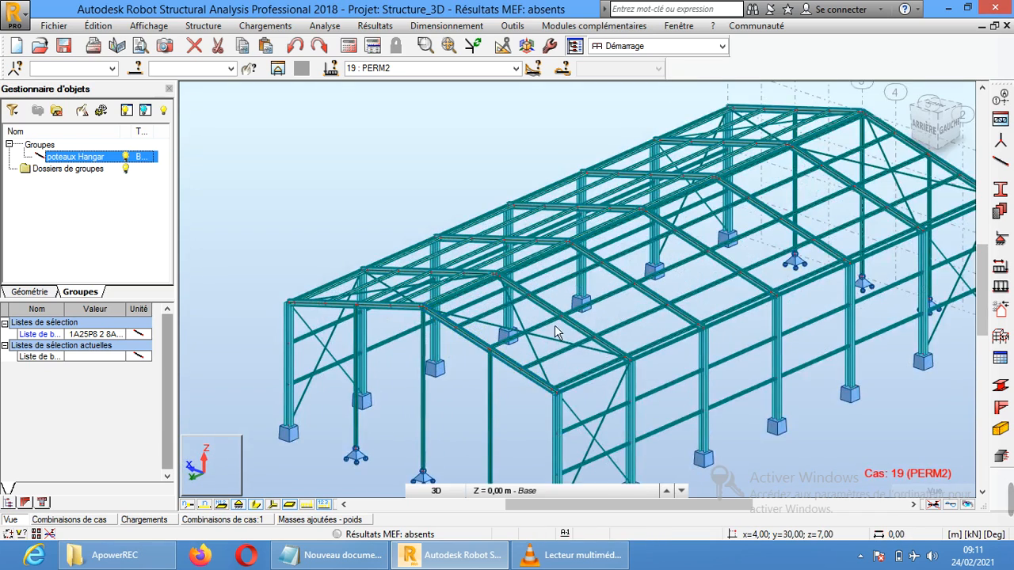
pyautogui.click(531, 382)
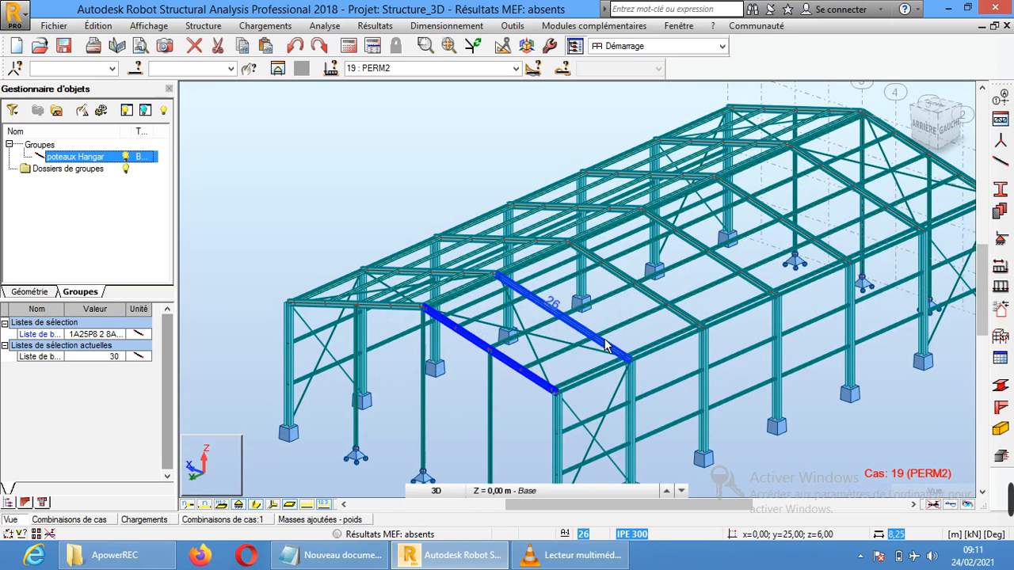
pyautogui.click(606, 353)
pyautogui.click(691, 321)
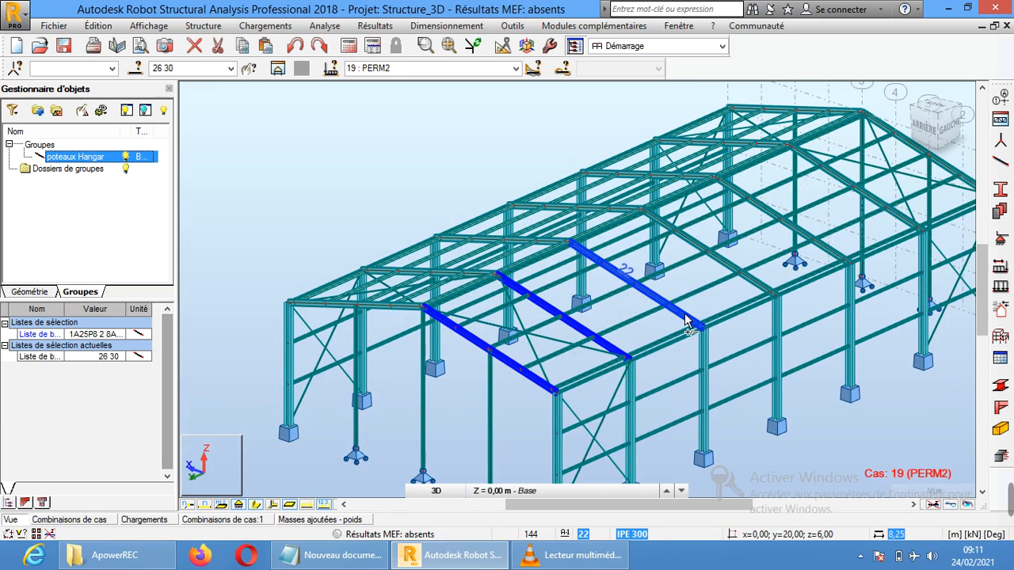
pyautogui.click(767, 285)
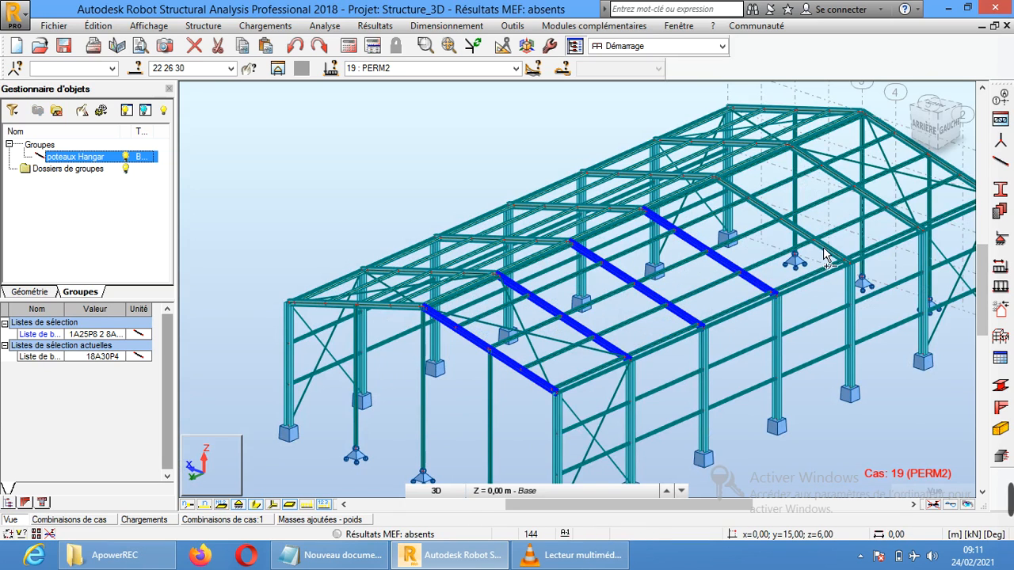
pyautogui.click(826, 249)
pyautogui.click(904, 219)
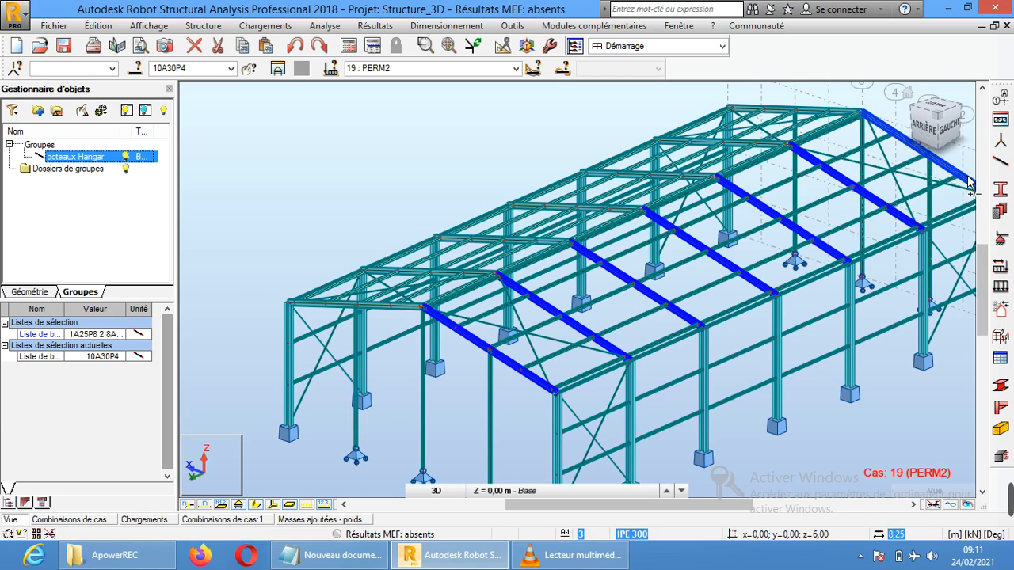
pyautogui.click(968, 184)
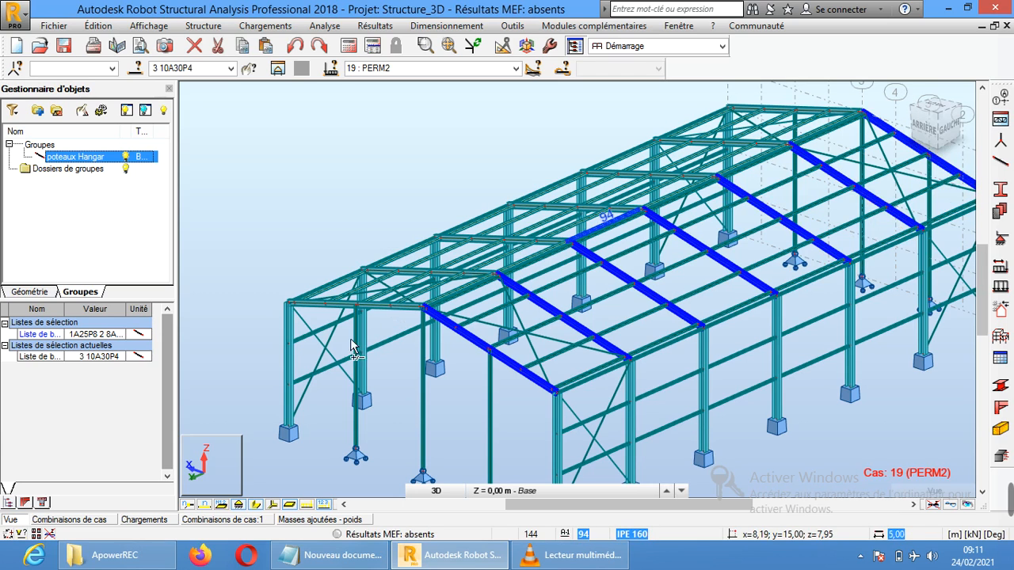
# Add the seven IPE 300 rafters on the opposite roof slope, ending at the x = 16 columns, to the selection
pyautogui.click(400, 306)
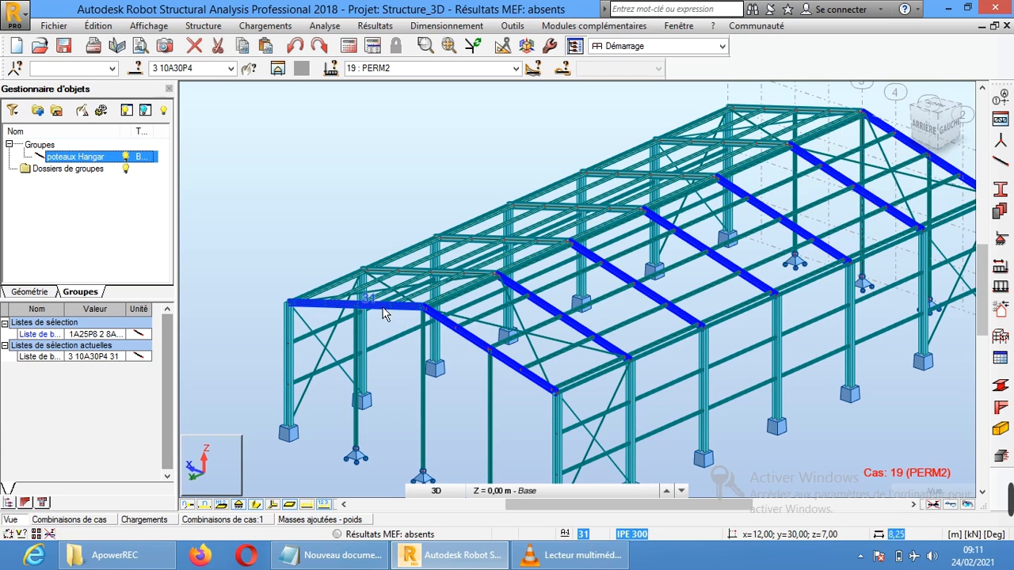
pyautogui.click(416, 277)
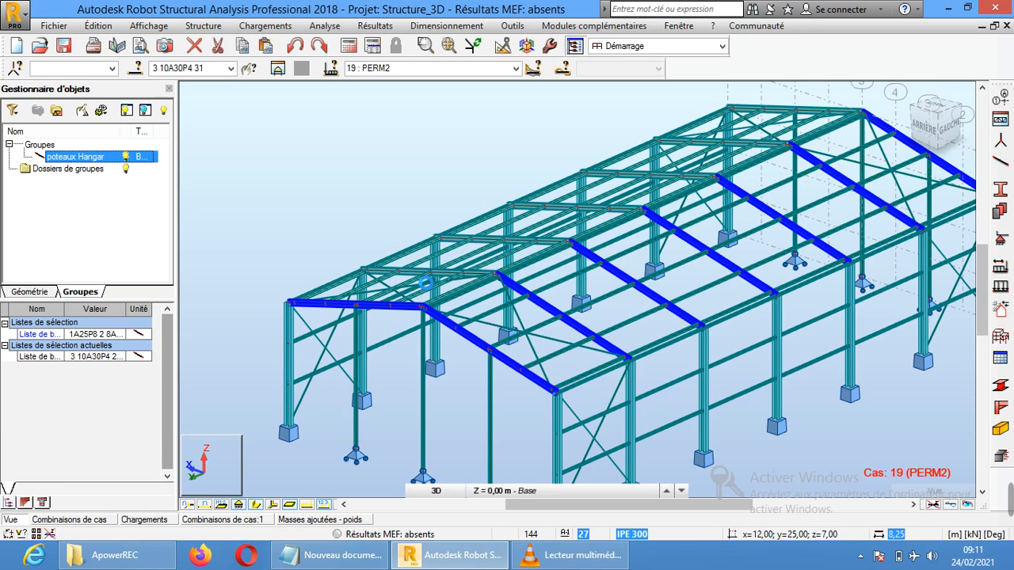
pyautogui.click(465, 245)
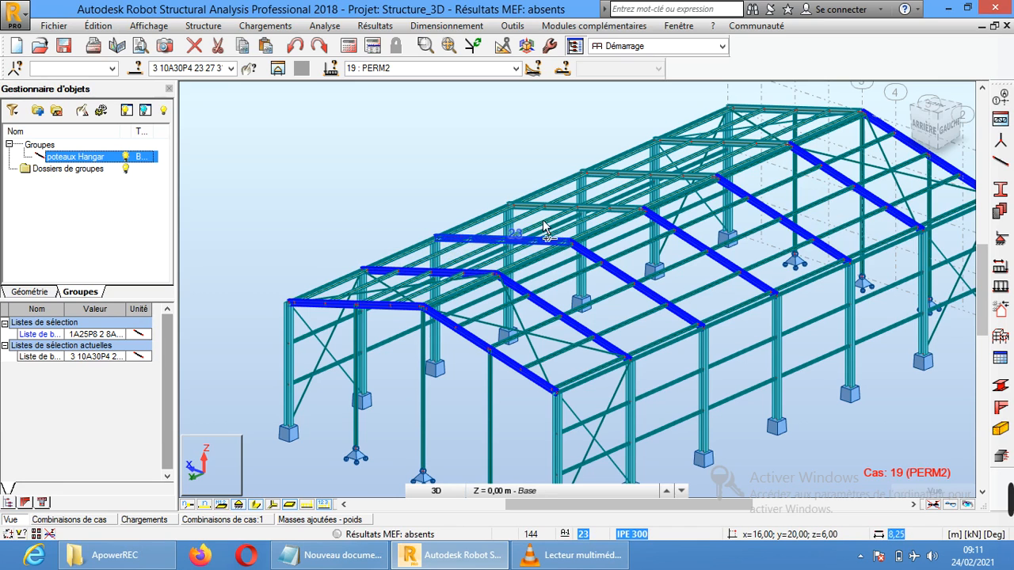
pyautogui.click(566, 213)
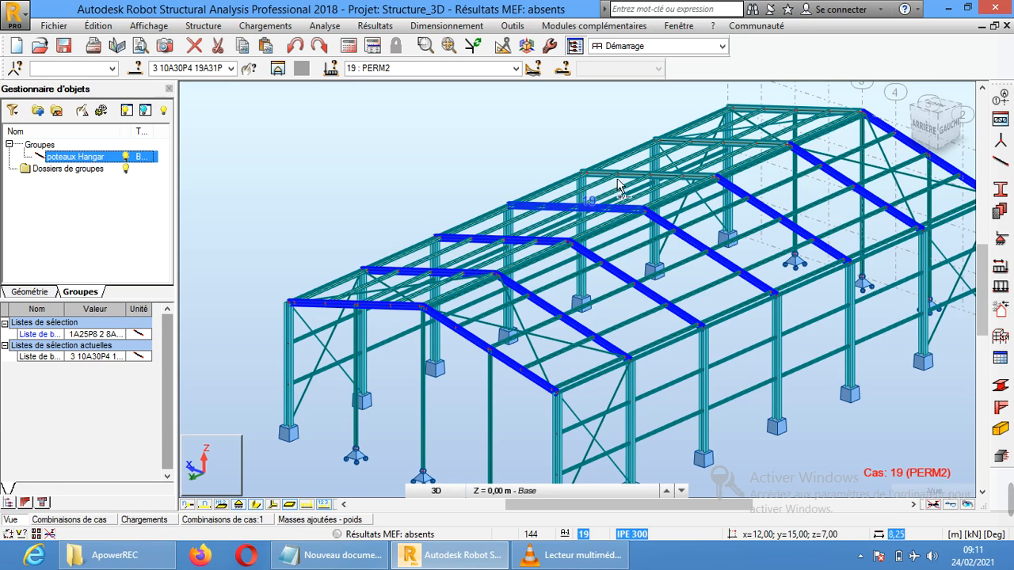
pyautogui.click(658, 174)
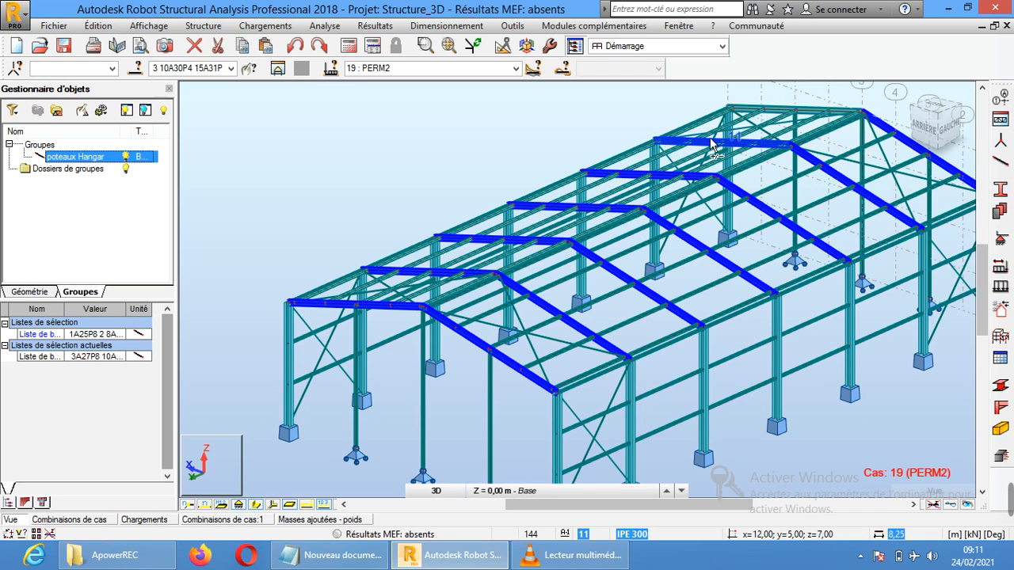
pyautogui.click(714, 141)
pyautogui.click(809, 113)
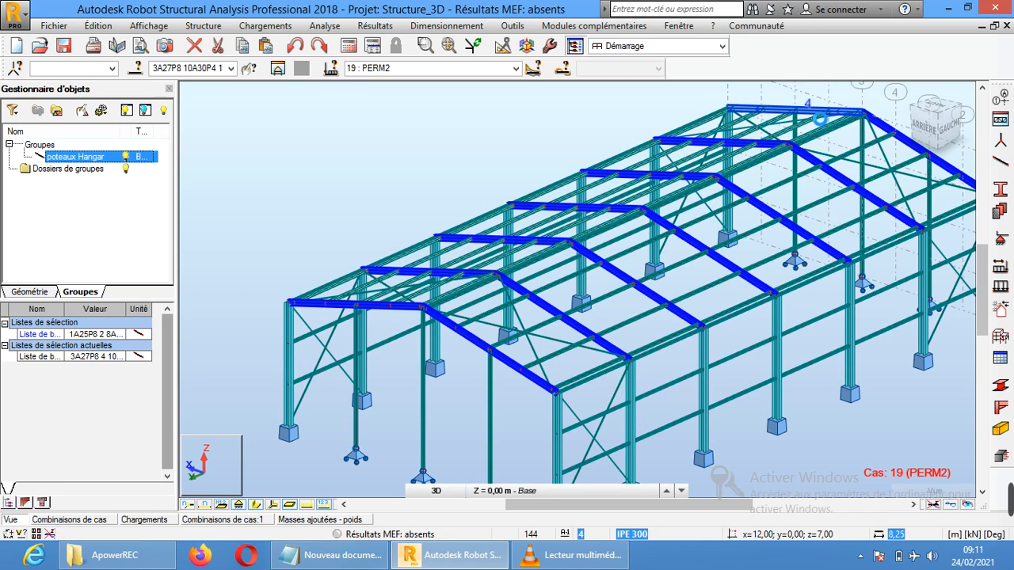
# Create a group from the selected rafters and name it Traverses Hangar
pyautogui.rightClick(51, 190)
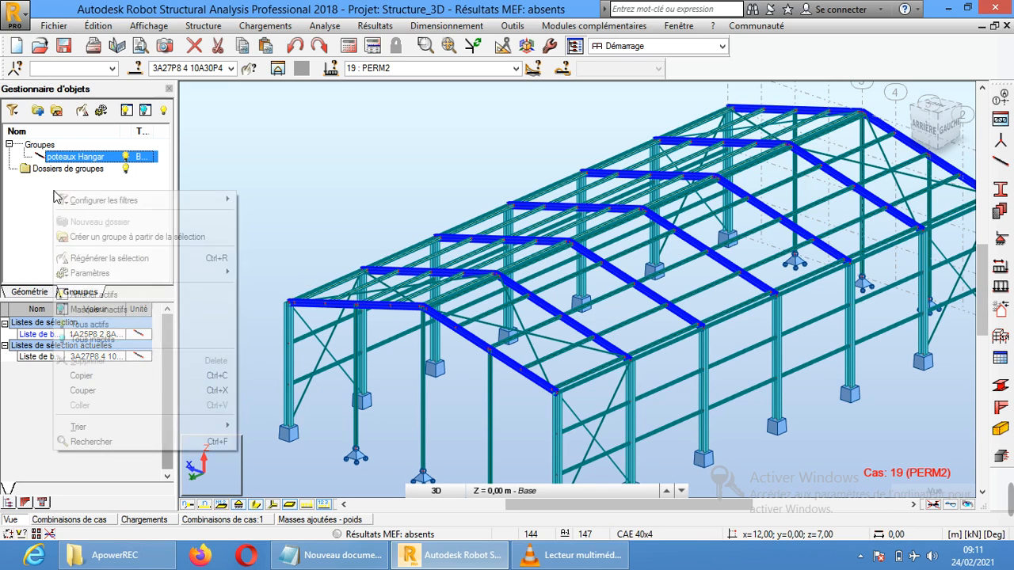
pyautogui.click(106, 237)
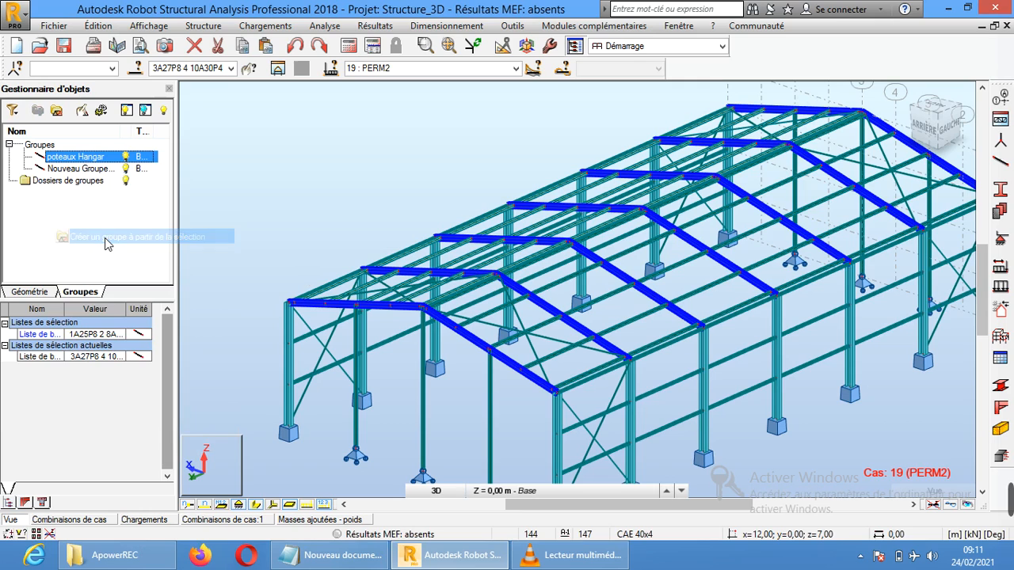
pyautogui.click(103, 169)
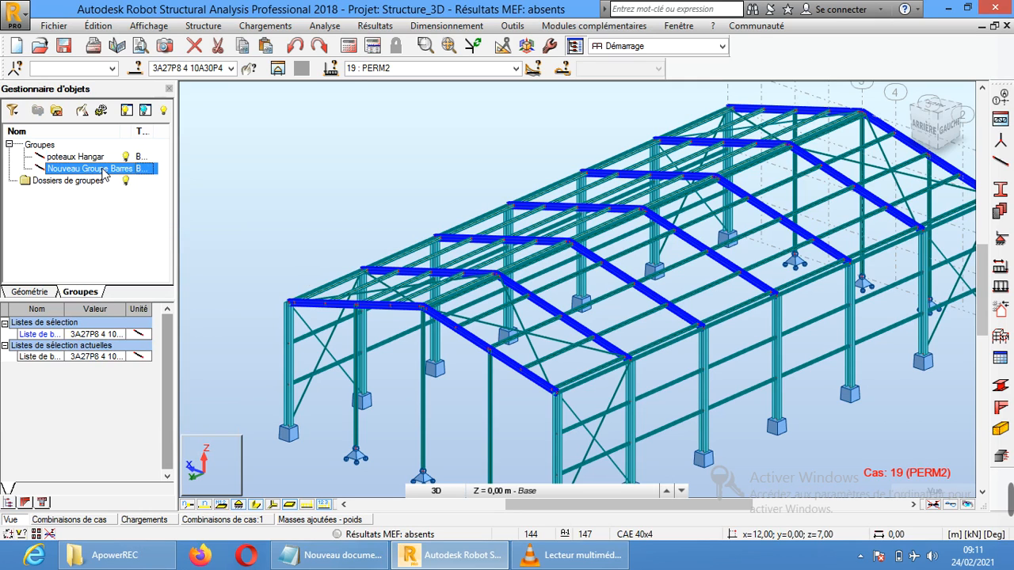
pyautogui.click(110, 173)
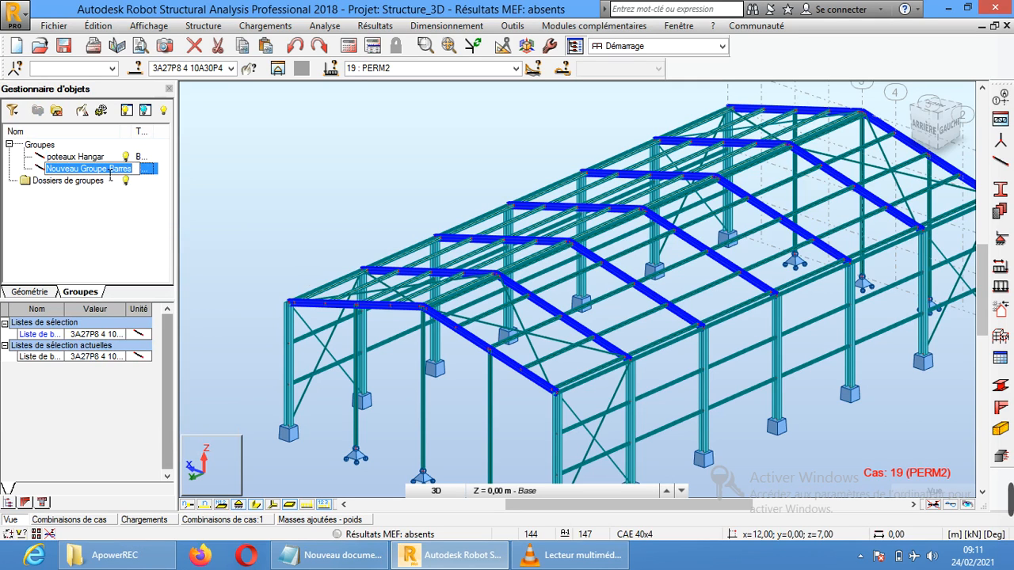
pyautogui.write('Traverses Hangar')
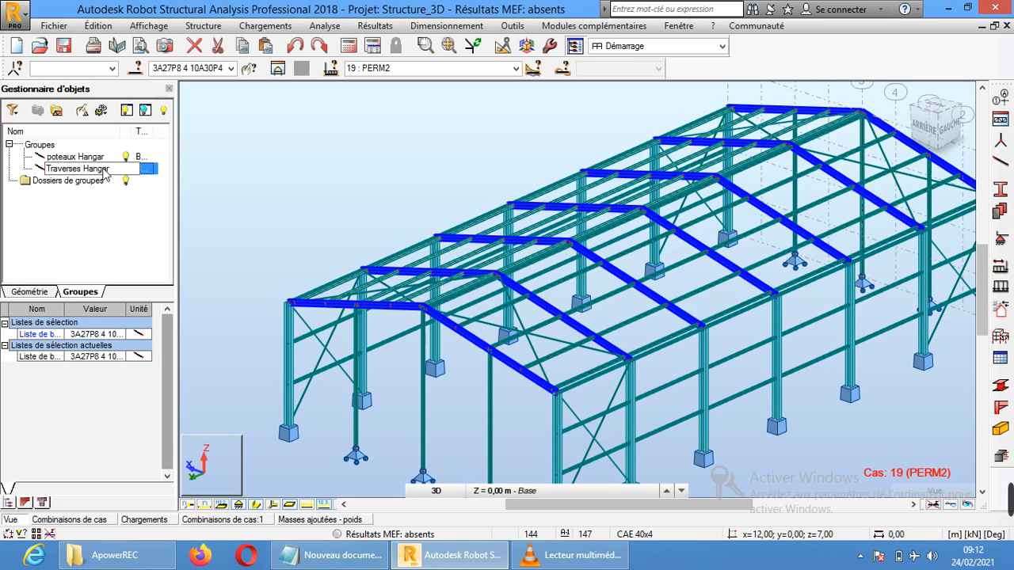
pyautogui.press('Return')
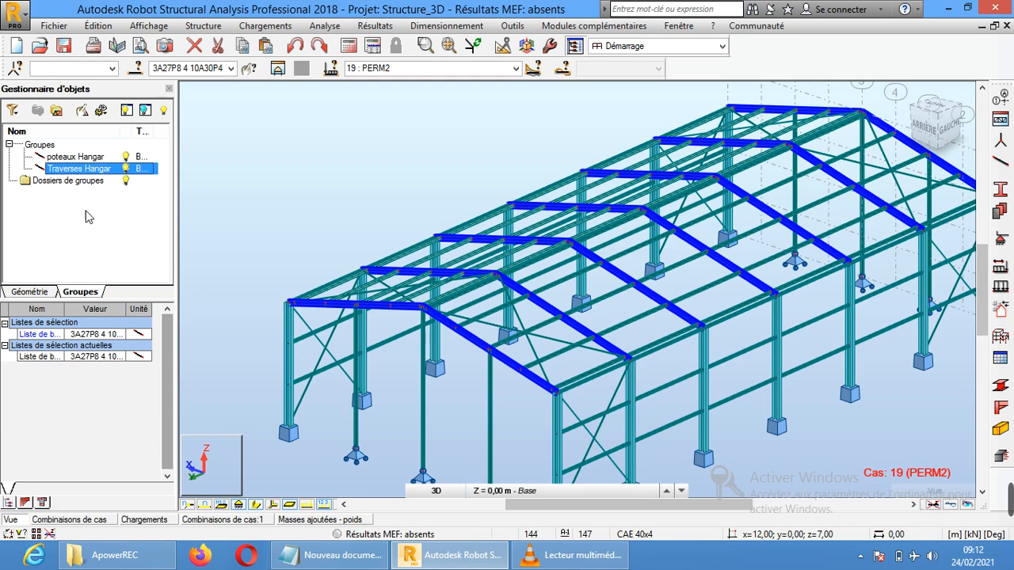
# Clear the selection, check the Traverses Hangar and poteaux Hangar groups by reselecting their bars, and deselect everything
pyautogui.click(264, 179)
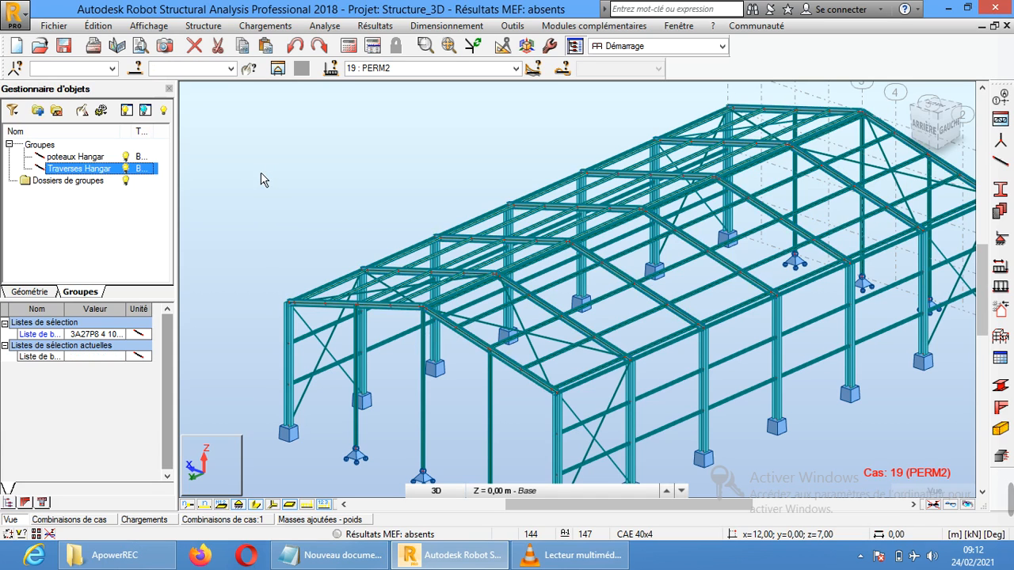
pyautogui.click(231, 68)
pyautogui.click(202, 151)
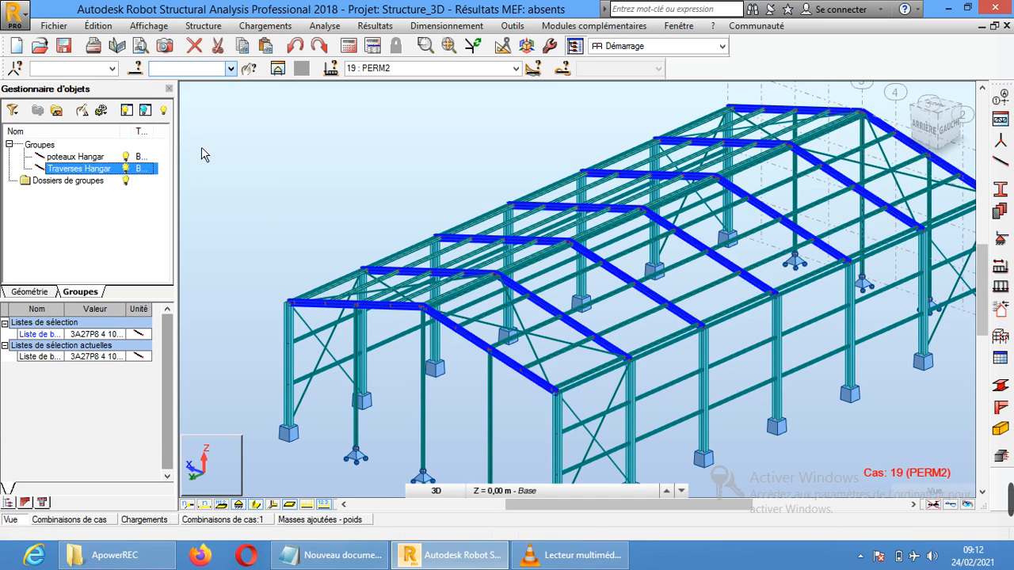
pyautogui.click(230, 68)
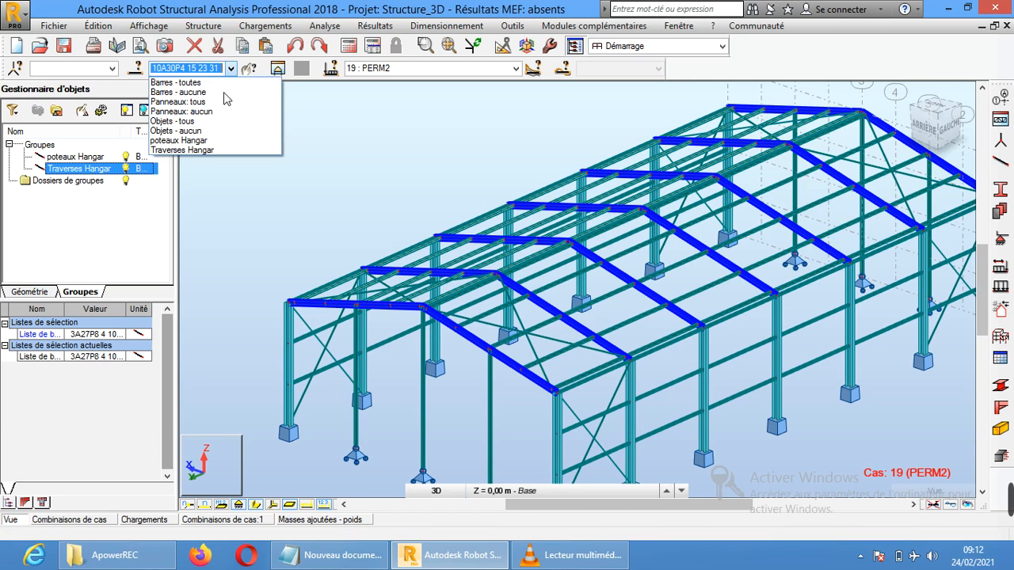
pyautogui.click(213, 140)
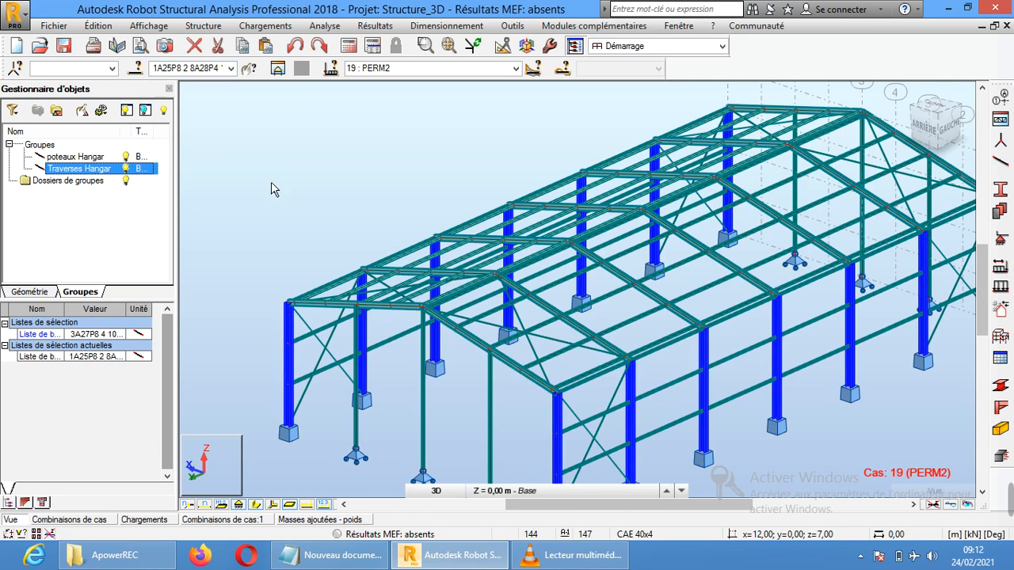
pyautogui.click(312, 161)
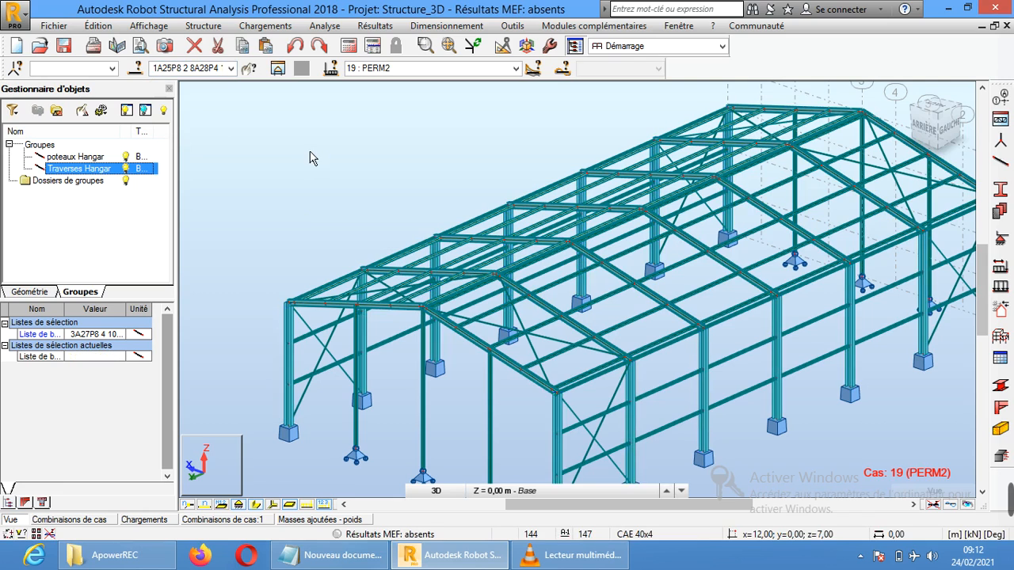
# Select the six slender gable posts, three at each end of the hall
pyautogui.click(489, 403)
pyautogui.click(424, 380)
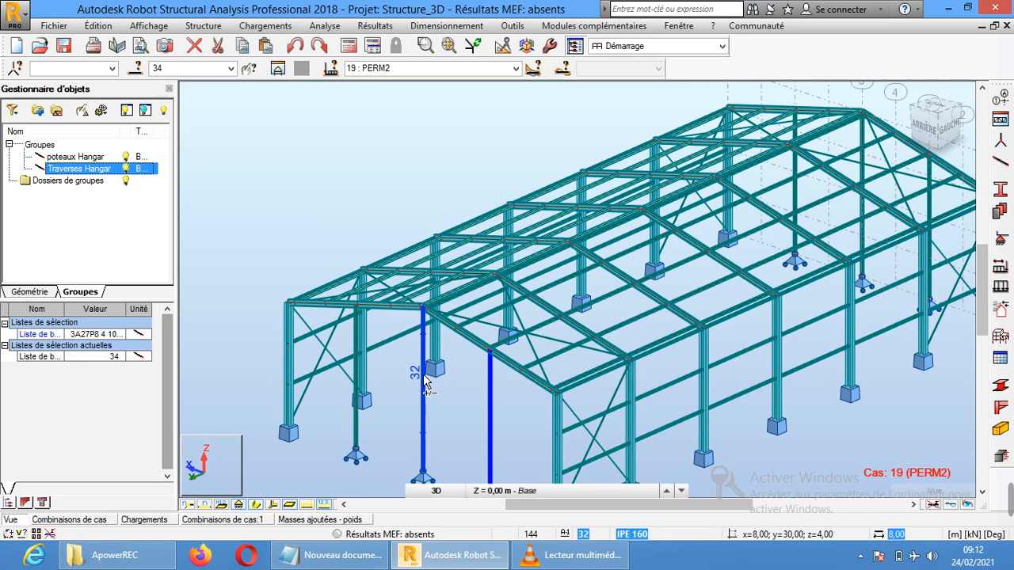
pyautogui.click(354, 361)
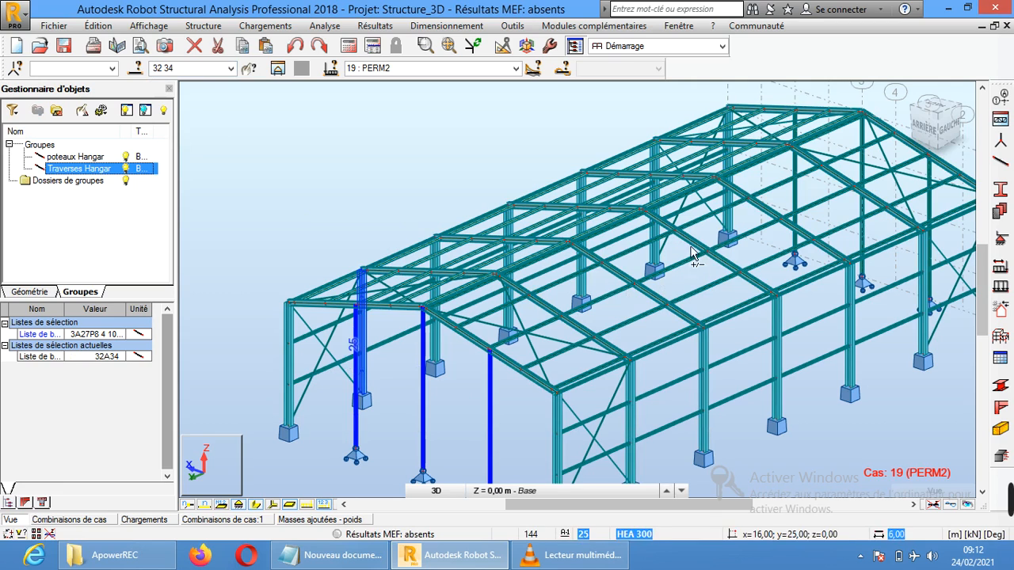
pyautogui.click(796, 201)
pyautogui.click(864, 212)
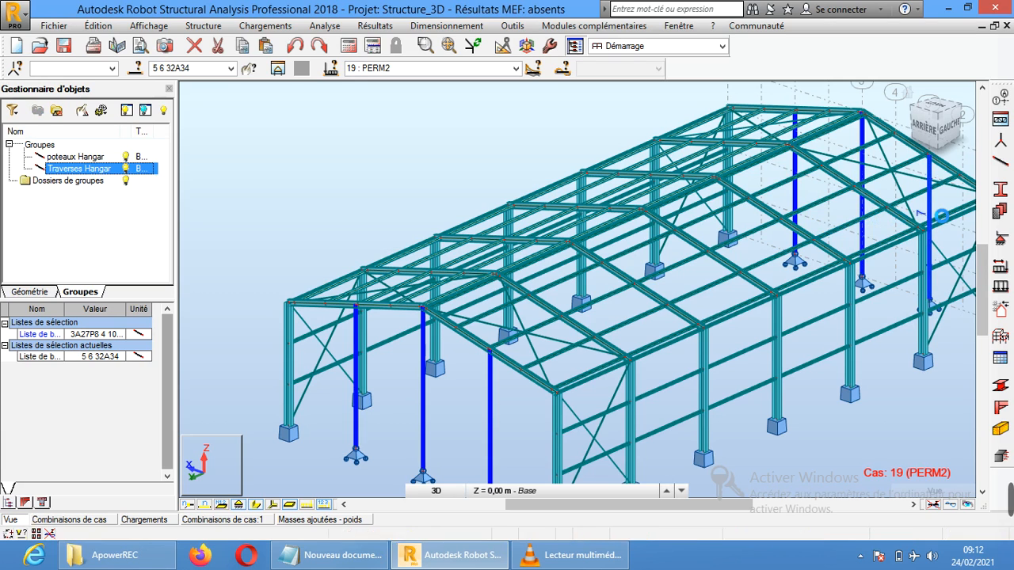
pyautogui.click(930, 214)
# Create a group from the selected gable posts and name it potelets Hangar
pyautogui.rightClick(97, 230)
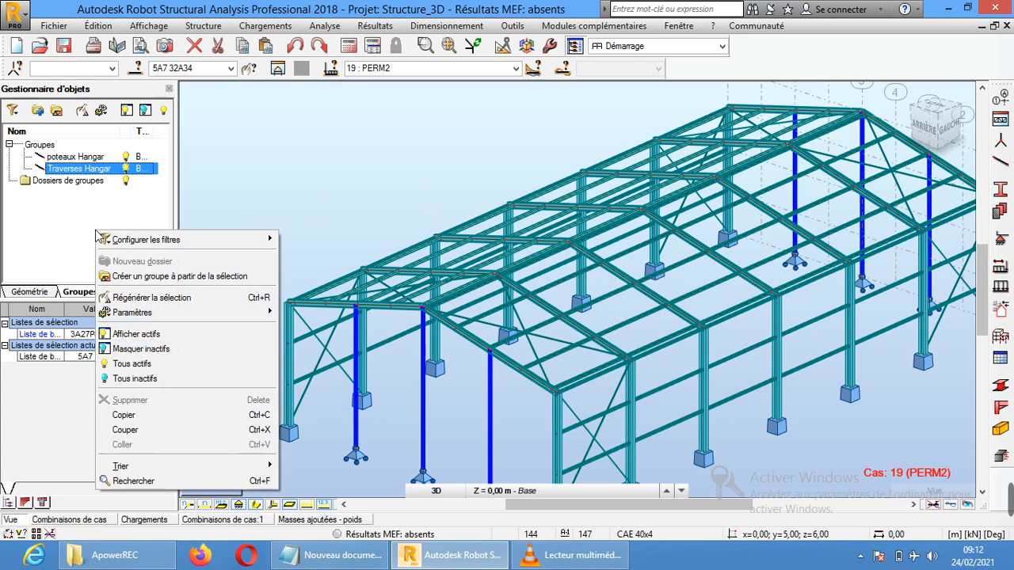
pyautogui.click(156, 278)
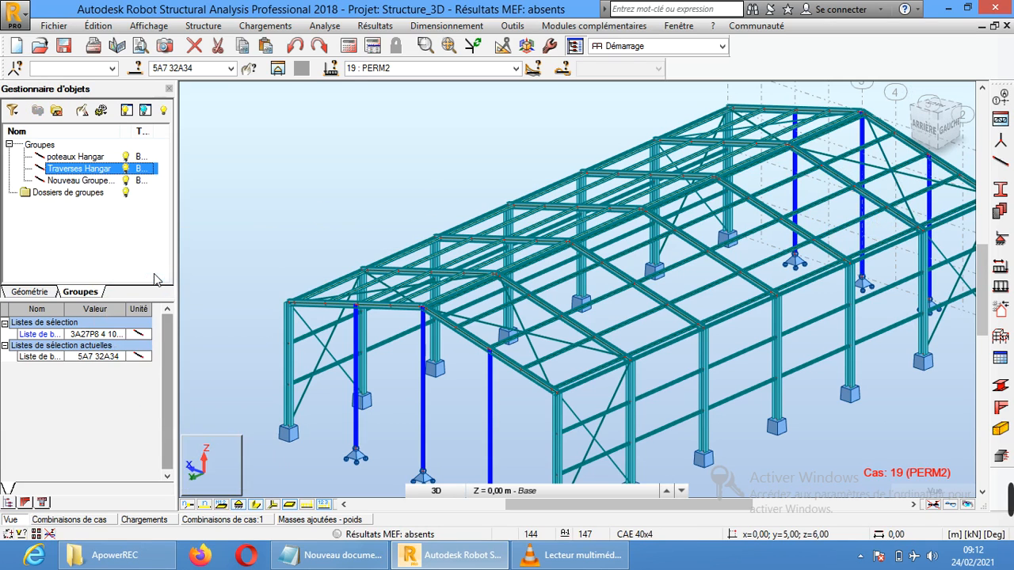
pyautogui.click(100, 182)
pyautogui.click(112, 185)
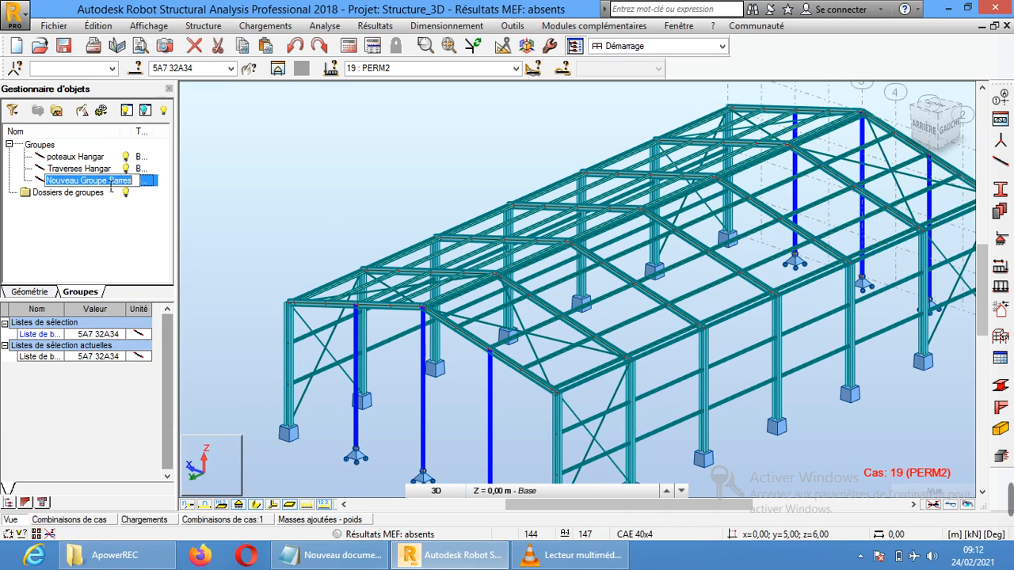
pyautogui.write('potelets Hangar')
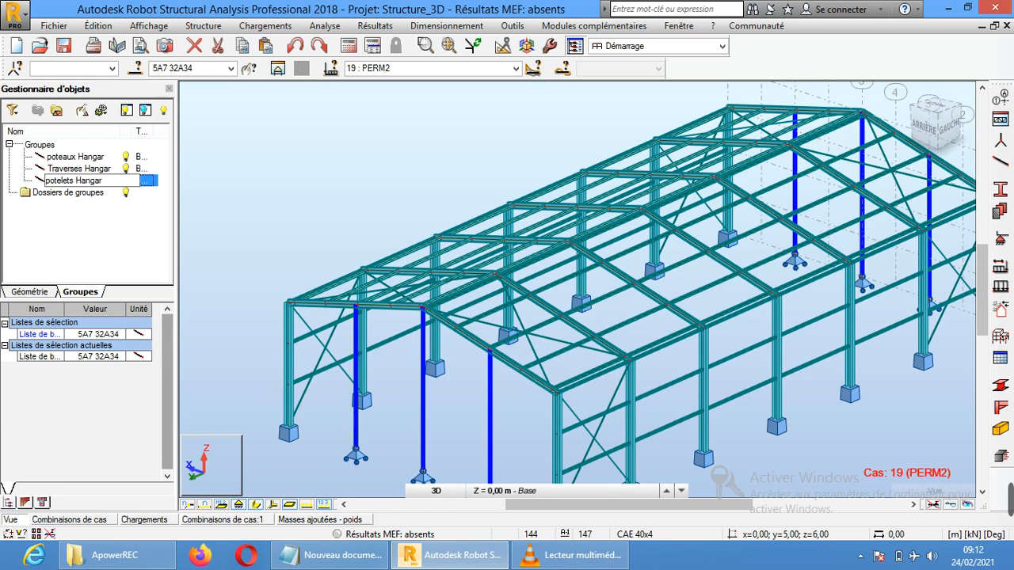
pyautogui.press('Return')
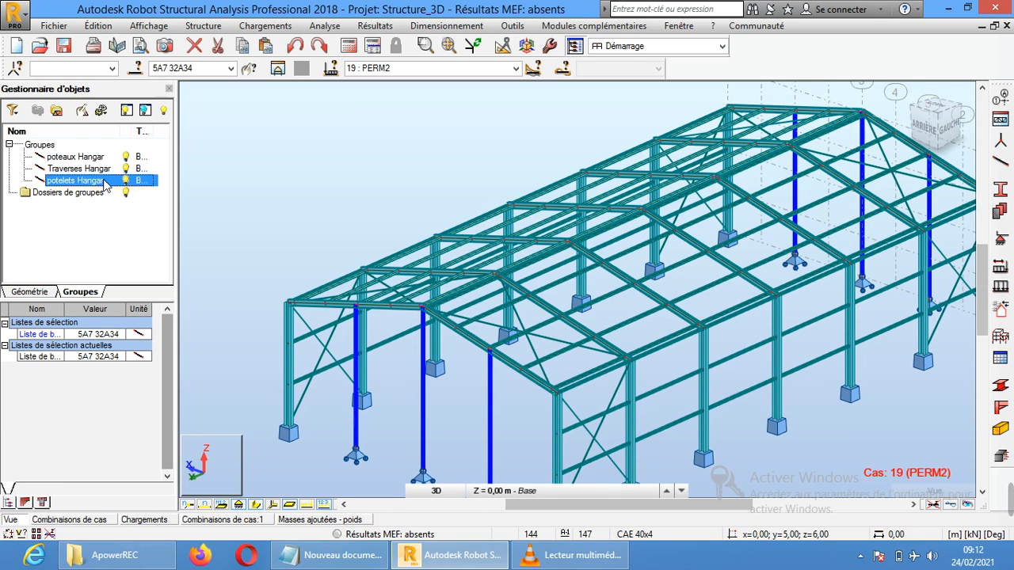
# Clear the selection, reselect the gable posts through the potelets Hangar group to check it, and deselect them
pyautogui.click(252, 175)
pyautogui.click(228, 70)
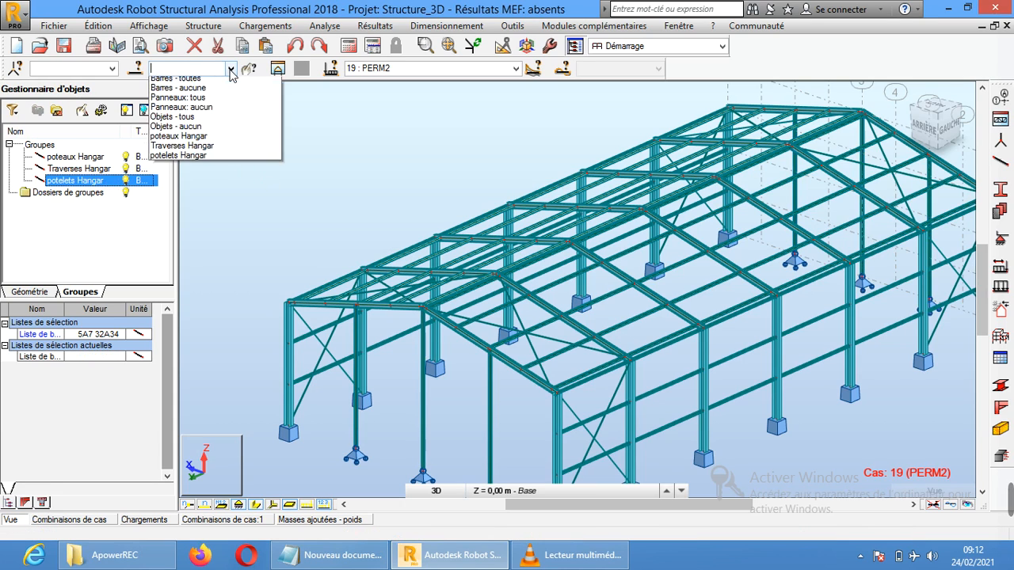
pyautogui.click(208, 161)
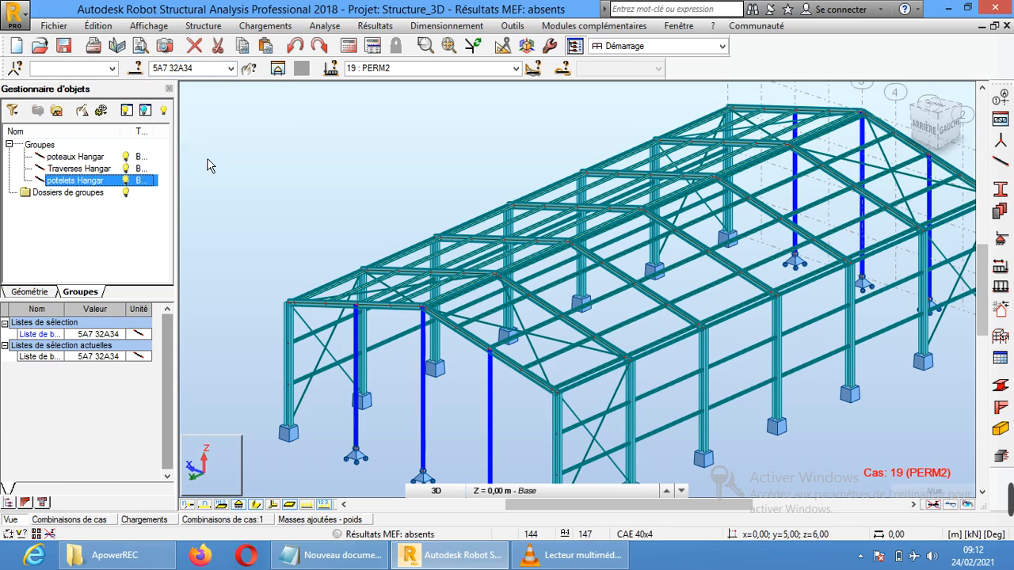
pyautogui.click(297, 164)
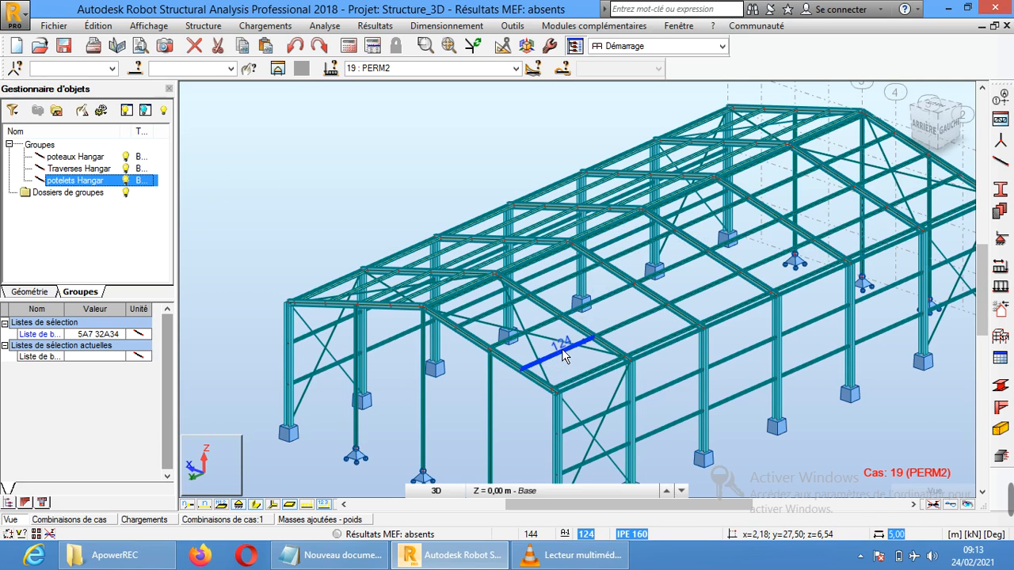
pyautogui.rightClick(396, 151)
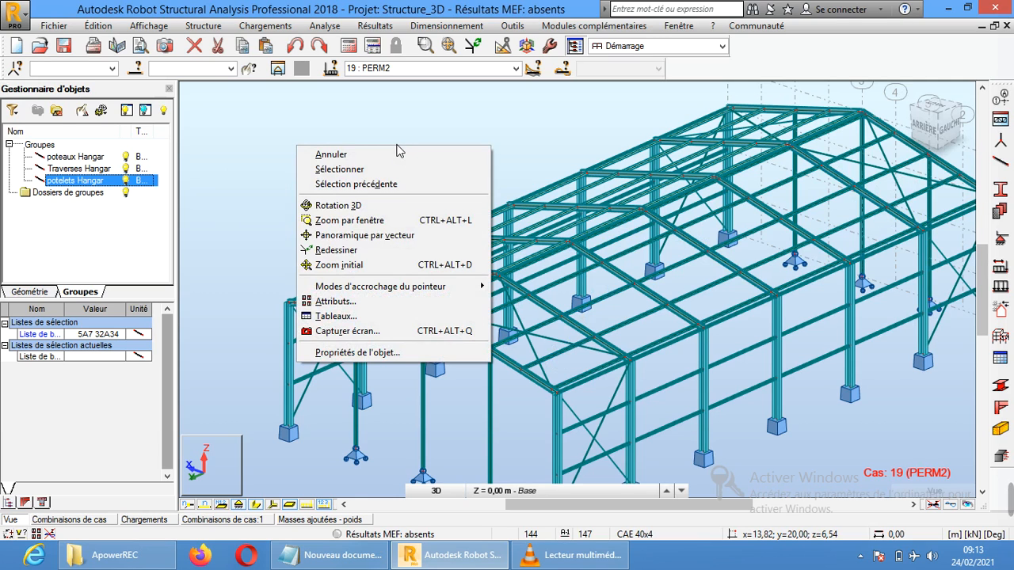
pyautogui.click(343, 114)
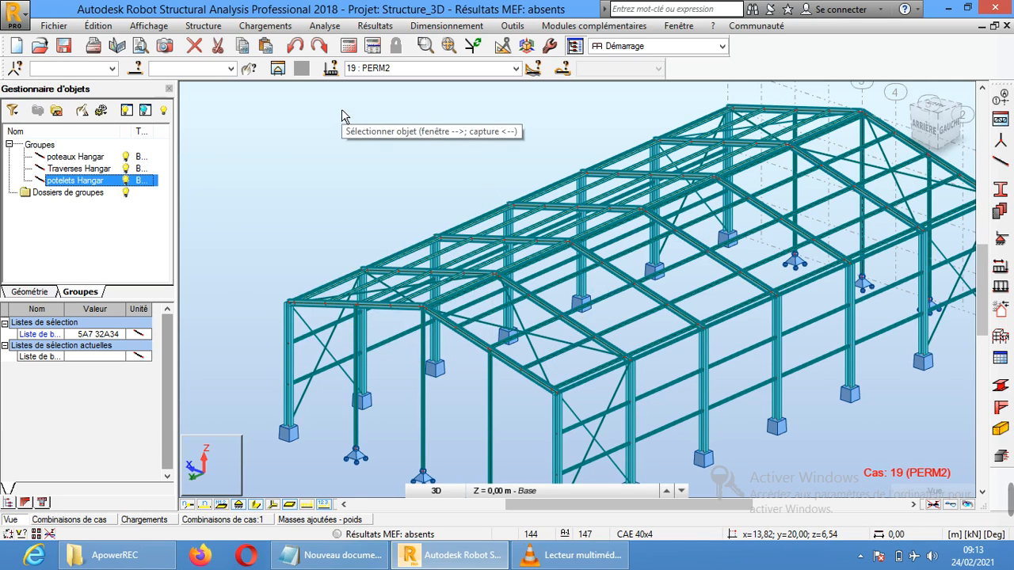
pyautogui.click(210, 26)
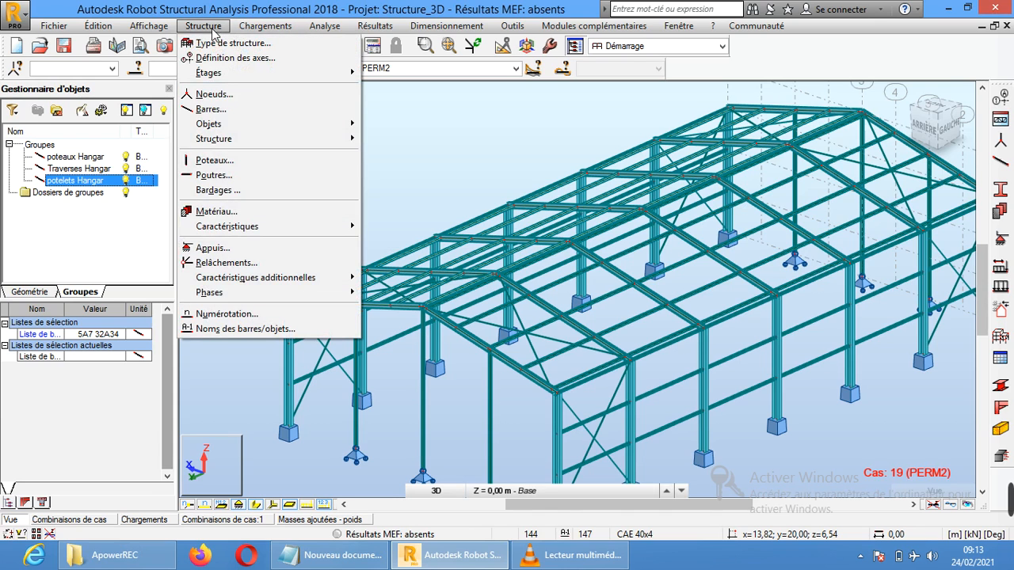
pyautogui.click(254, 110)
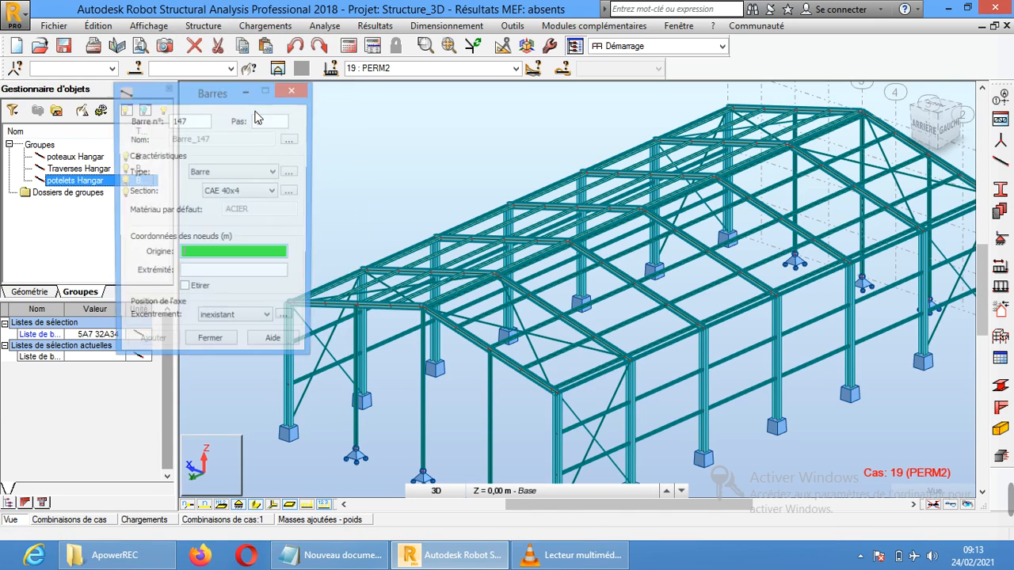
pyautogui.click(294, 92)
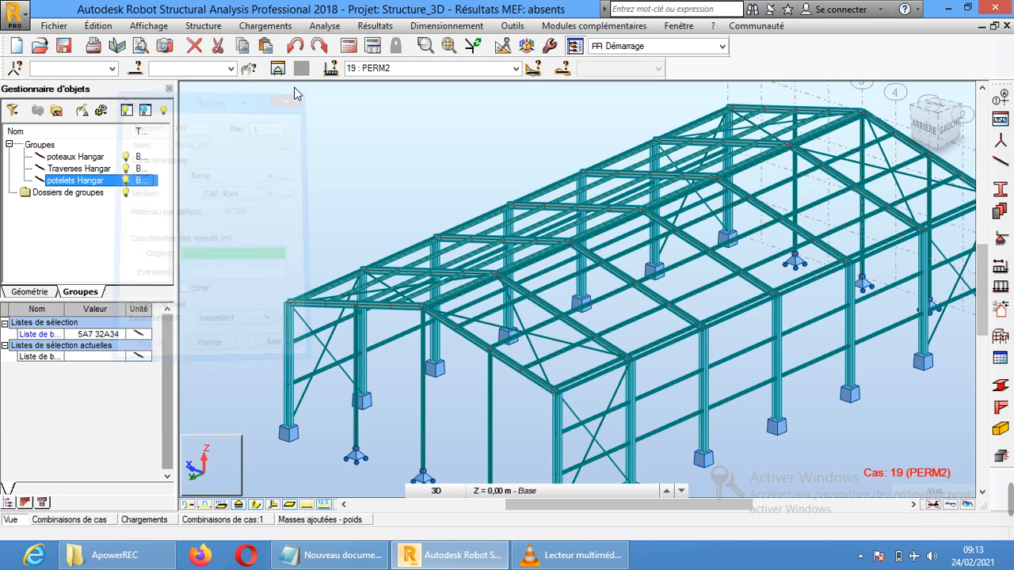
pyautogui.click(212, 26)
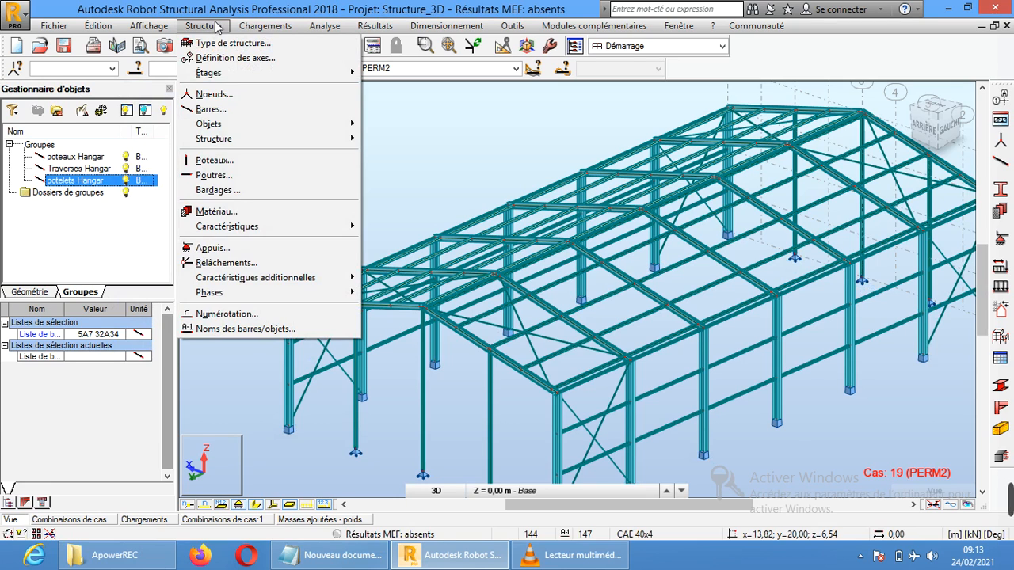
pyautogui.moveTo(306, 285)
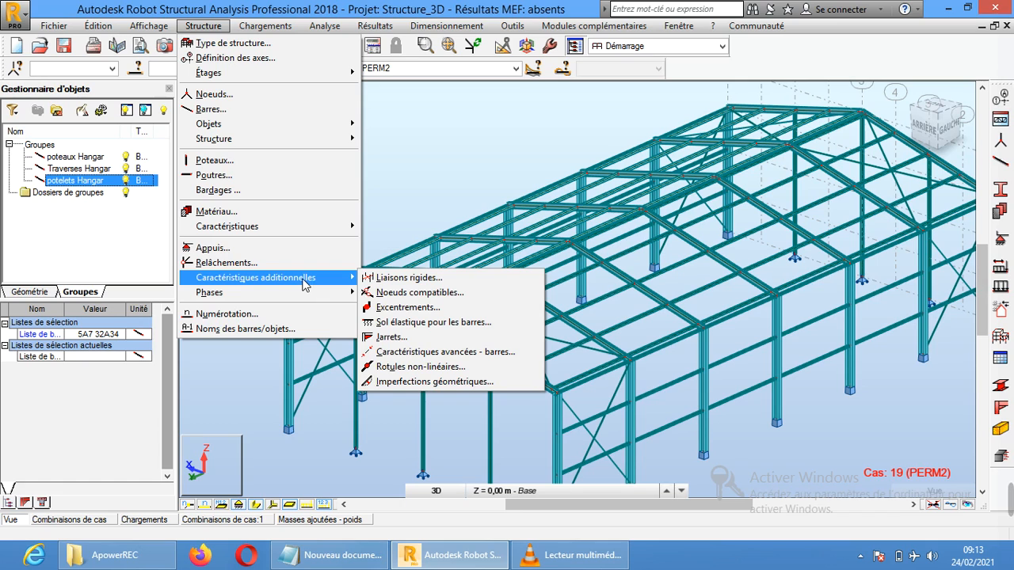
pyautogui.click(393, 155)
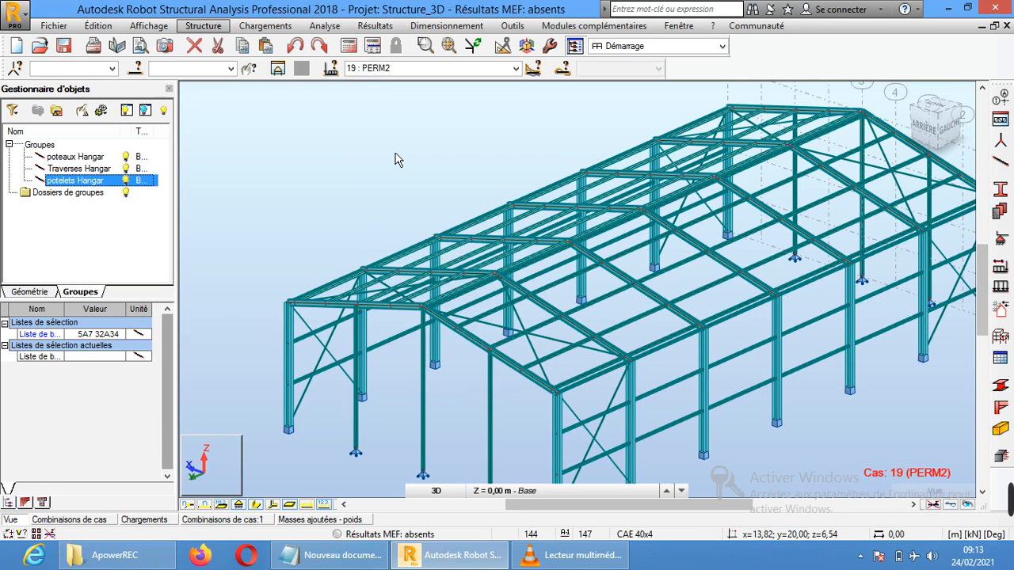
# Select the three intermediate purlins (bars 122 to 124 and 106 to 108) in the two nearest bays of the front roof slope
pyautogui.click(557, 353)
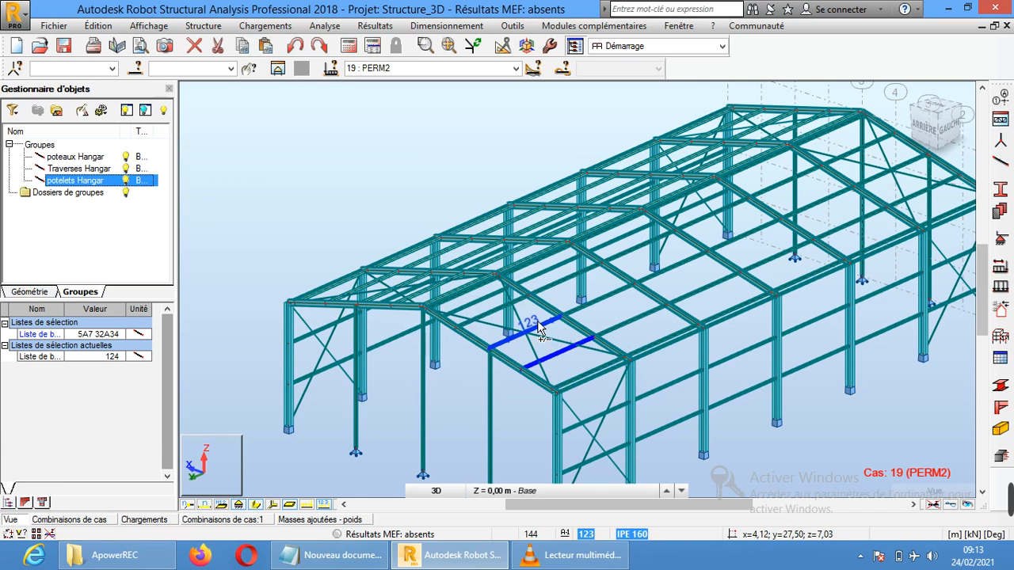
pyautogui.keyDown('ctrl'); pyautogui.click(539, 326); pyautogui.keyUp('ctrl')
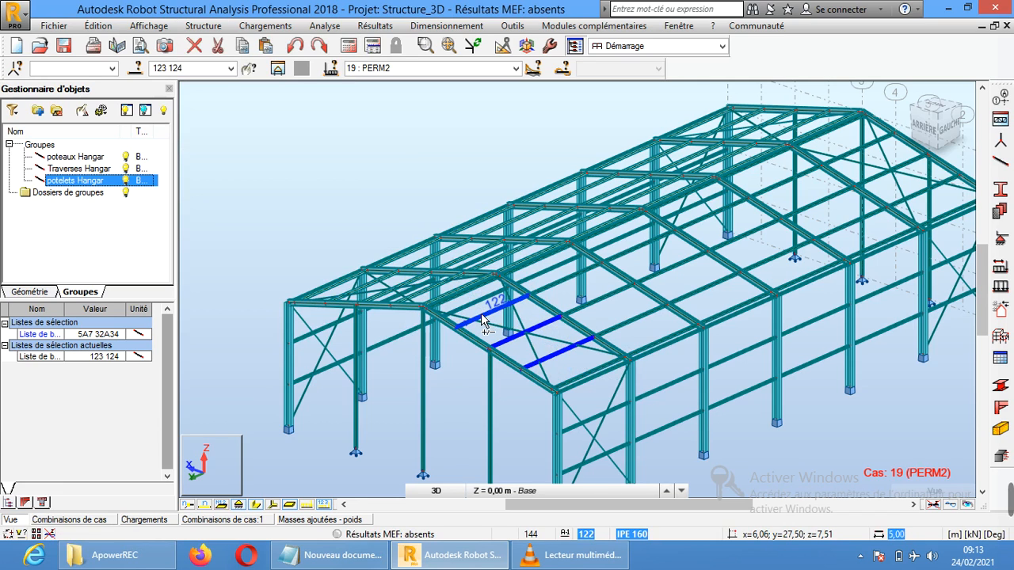
pyautogui.keyDown('ctrl'); pyautogui.click(639, 322); pyautogui.keyUp('ctrl')
pyautogui.keyDown('ctrl'); pyautogui.click(602, 297); pyautogui.keyUp('ctrl')
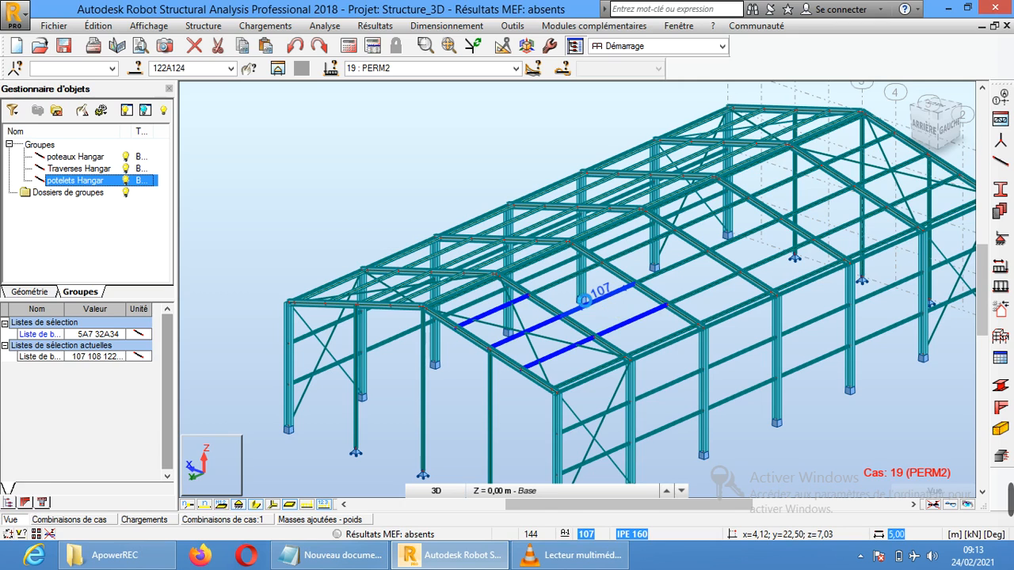
pyautogui.keyDown('ctrl'); pyautogui.click(572, 287); pyautogui.keyUp('ctrl')
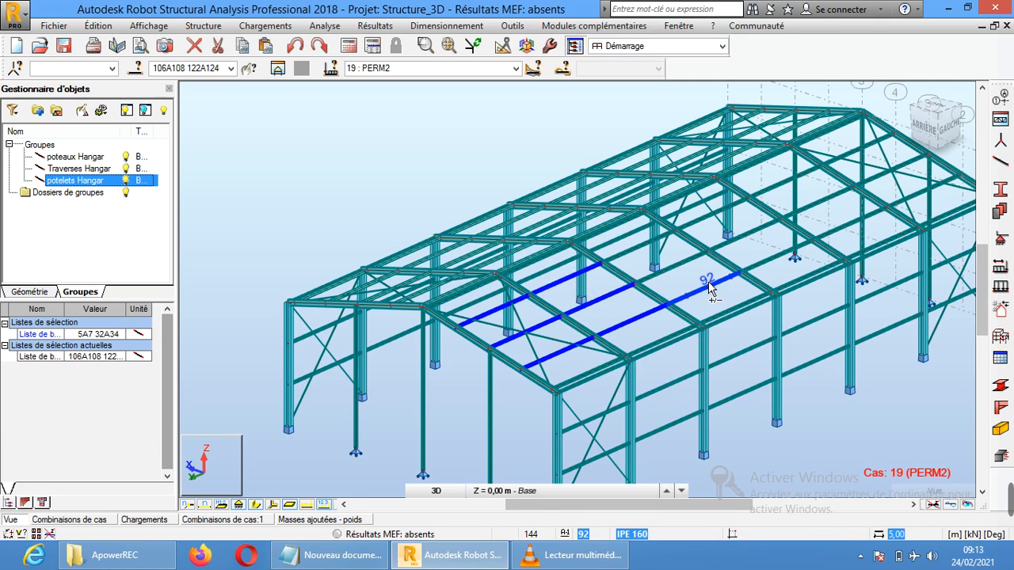
# Add eaves purlins 125 and 109 of the two nearest bays and purlins 90, 92 and 93 of the third bay to the selection
pyautogui.scroll(1, 600, 364)
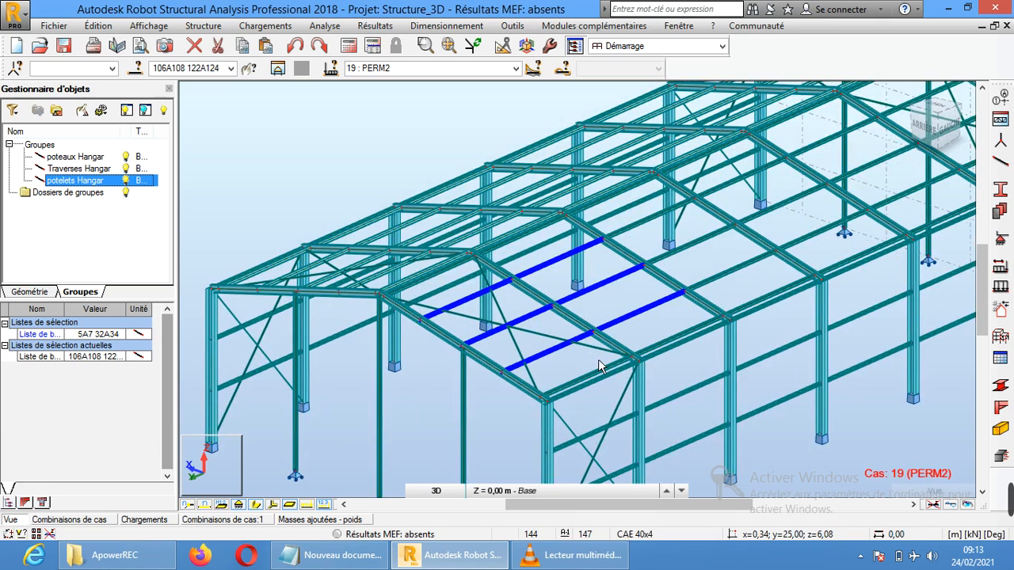
pyautogui.keyDown('ctrl'); pyautogui.click(600, 366); pyautogui.keyUp('ctrl')
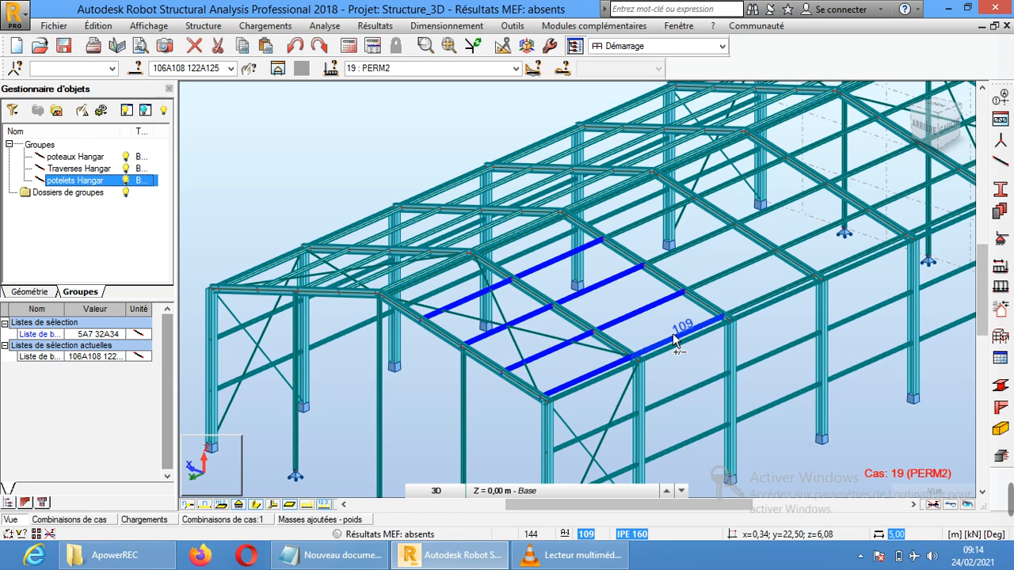
pyautogui.click(674, 339)
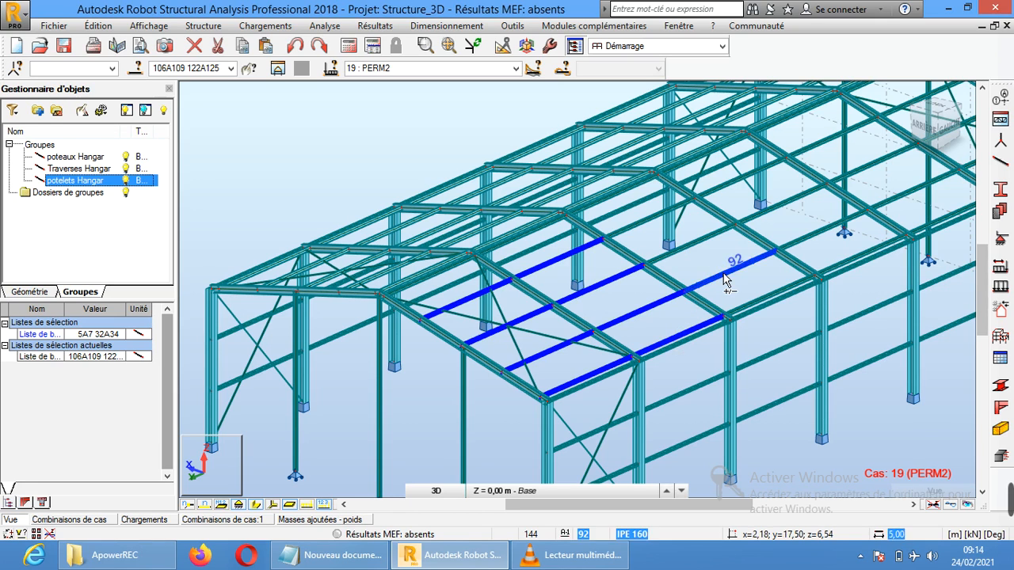
pyautogui.click(733, 277)
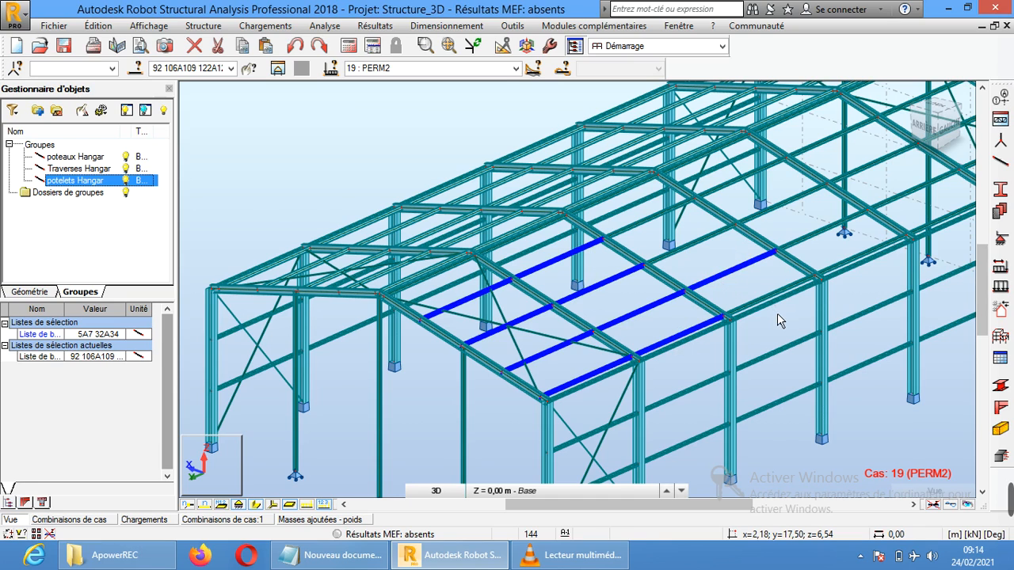
pyautogui.scroll(2, 777, 313)
pyautogui.click(768, 278)
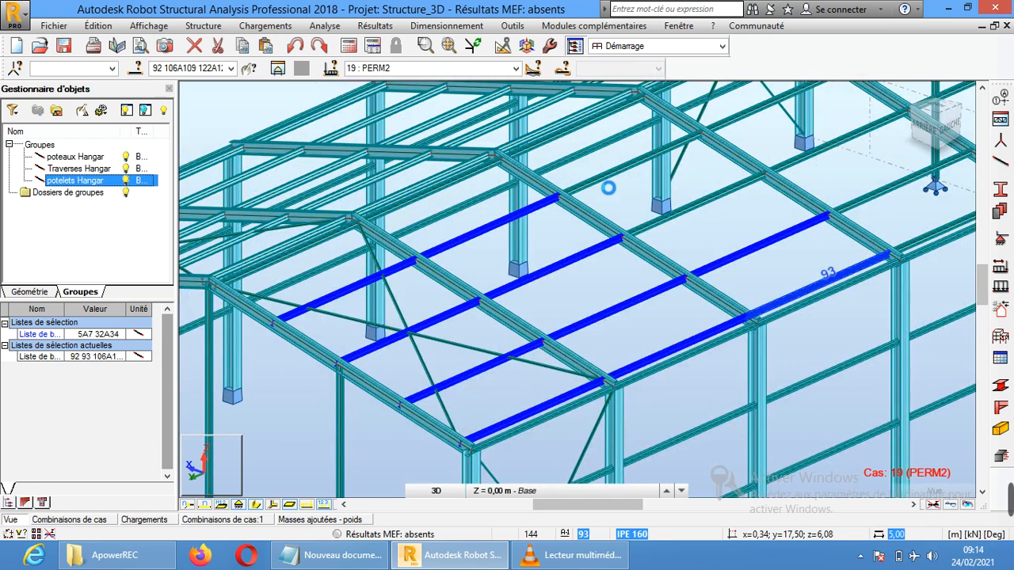
pyautogui.click(606, 187)
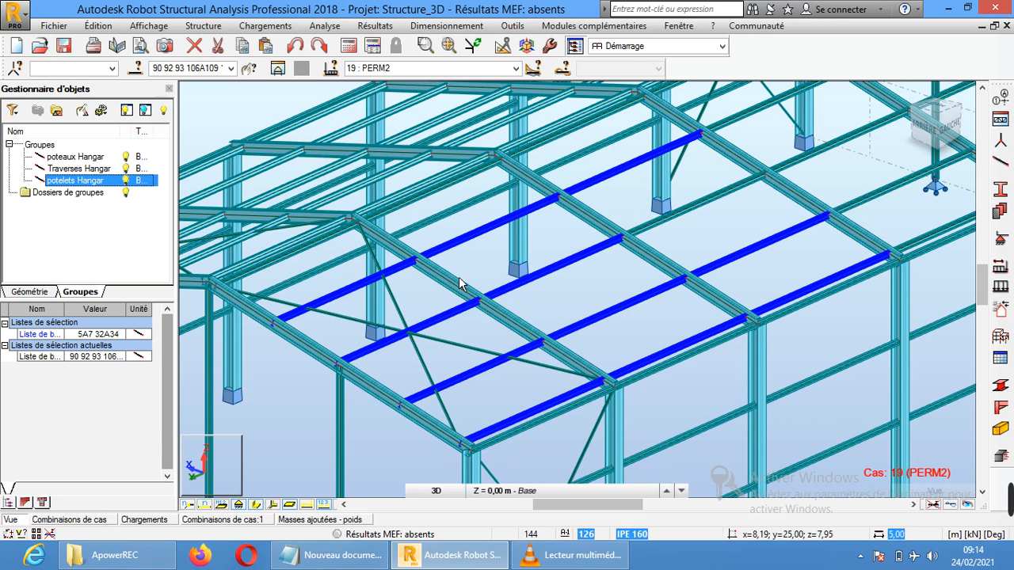
# Add the fourth bay's purlins, bars 74 to 77 including the eaves purlin, to the selection
pyautogui.keyDown('ctrl'); pyautogui.click(871, 203); pyautogui.keyUp('ctrl')
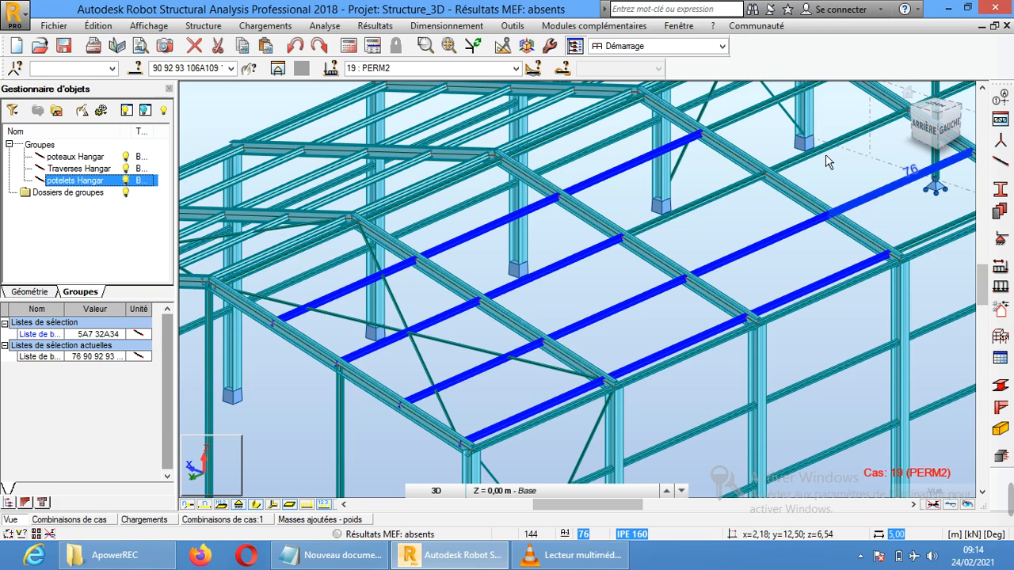
pyautogui.keyDown('ctrl'); pyautogui.click(828, 150); pyautogui.keyUp('ctrl')
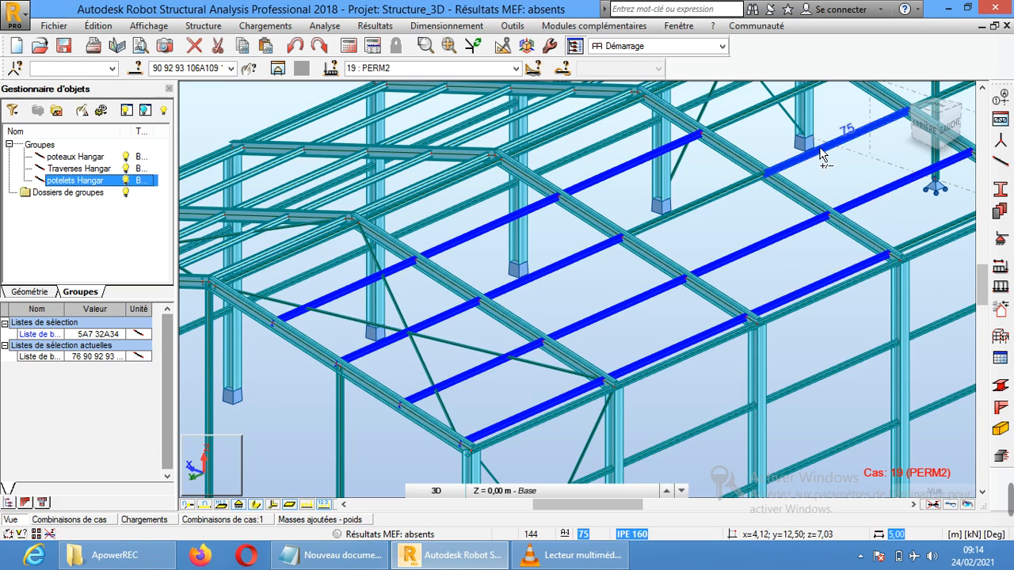
pyautogui.keyDown('ctrl'); pyautogui.click(754, 116); pyautogui.keyUp('ctrl')
pyautogui.scroll(-5, 777, 265)
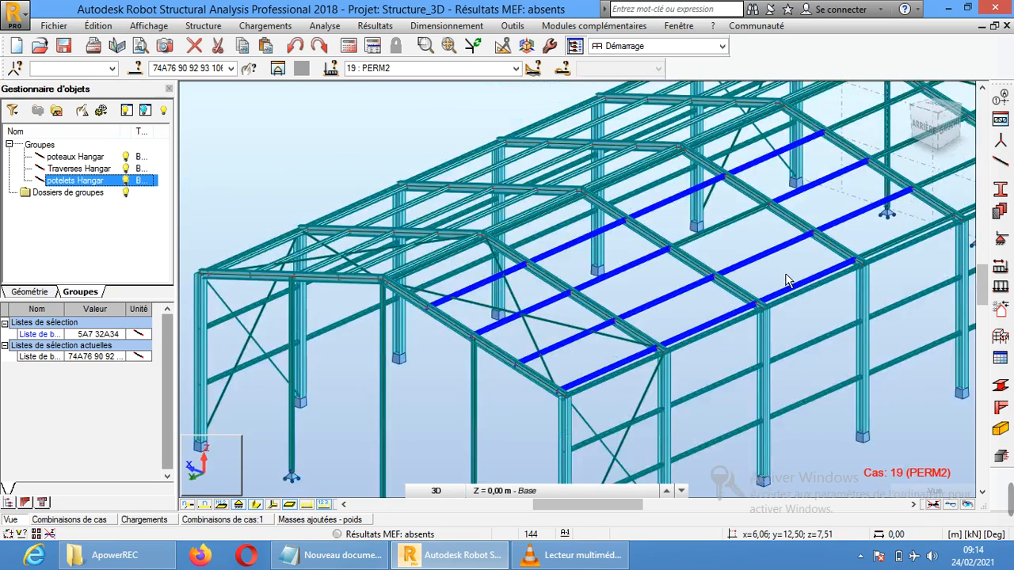
pyautogui.moveTo(852, 255); pyautogui.dragTo(623, 294, button='middle')
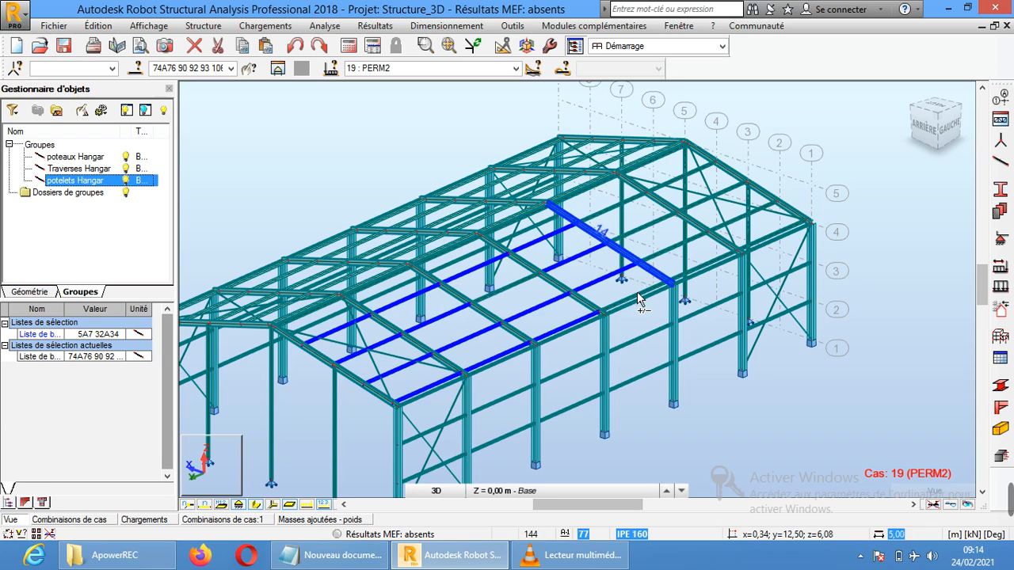
pyautogui.keyDown('ctrl'); pyautogui.click(638, 295); pyautogui.keyUp('ctrl')
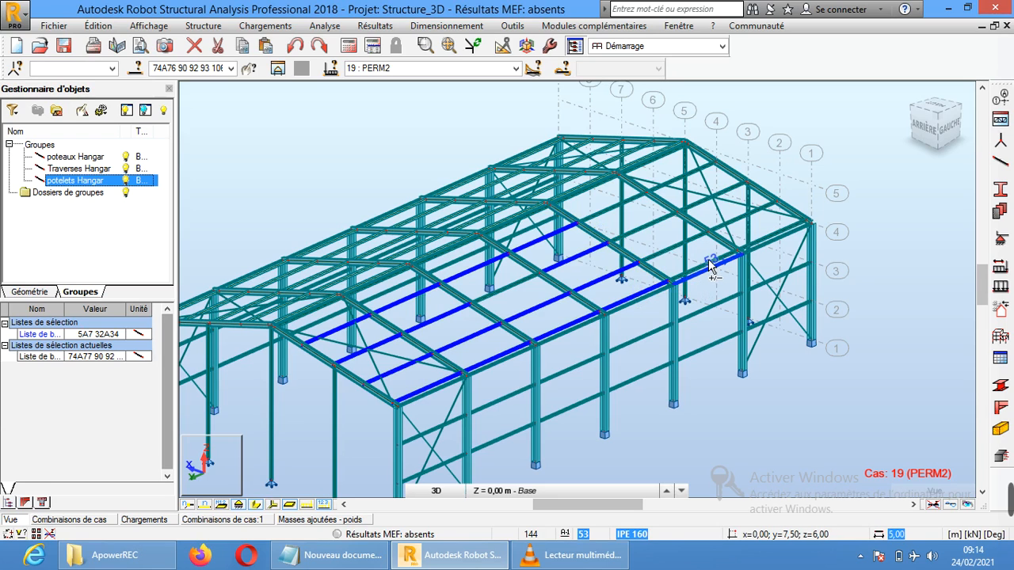
# Add the fifth bay's purlins, bars 58 to 61, to the selection
pyautogui.keyDown('ctrl'); pyautogui.click(710, 266); pyautogui.keyUp('ctrl')
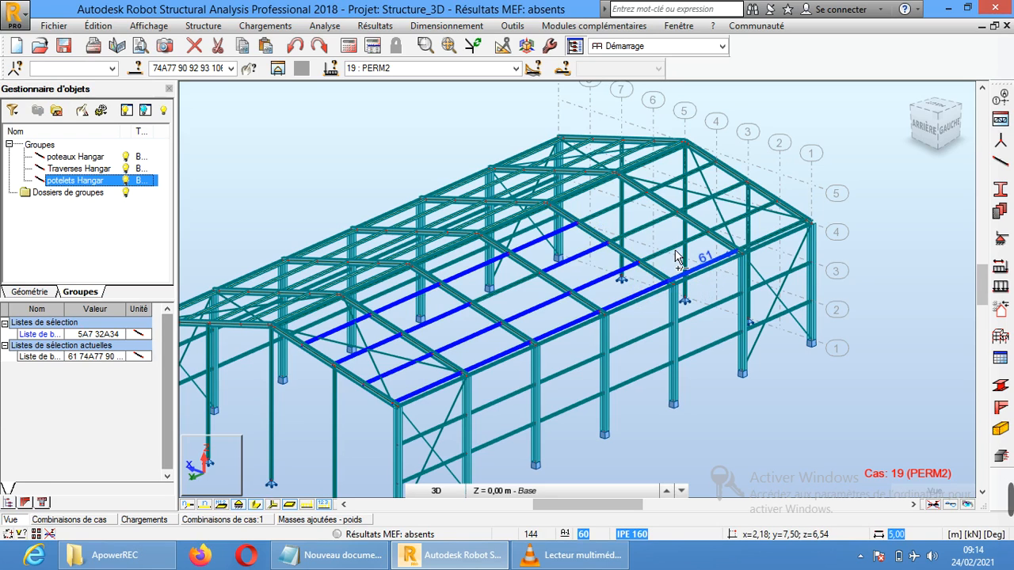
pyautogui.keyDown('ctrl'); pyautogui.click(661, 236); pyautogui.keyUp('ctrl')
pyautogui.keyDown('ctrl'); pyautogui.click(649, 221); pyautogui.keyUp('ctrl')
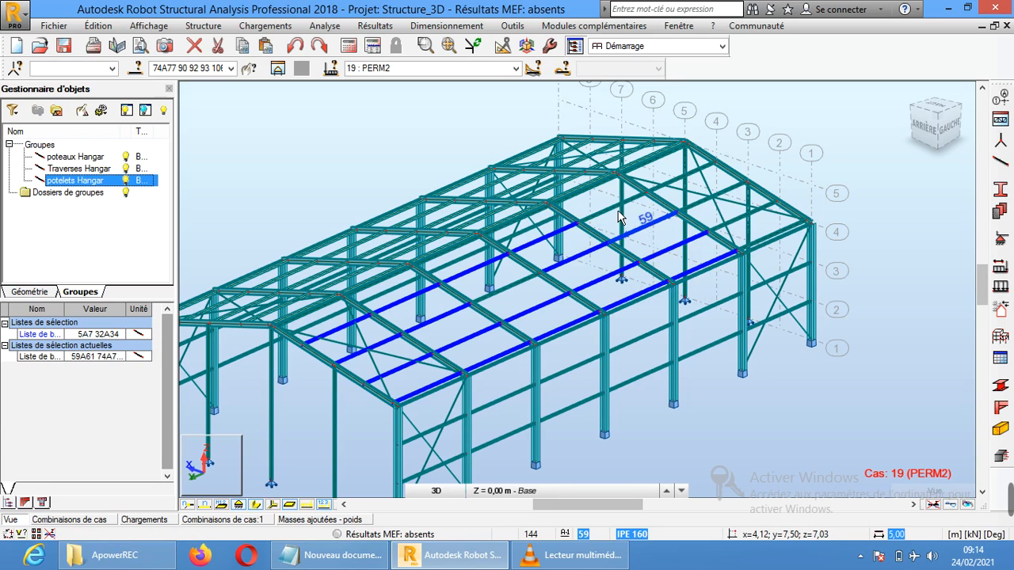
pyautogui.keyDown('ctrl'); pyautogui.click(610, 207); pyautogui.keyUp('ctrl')
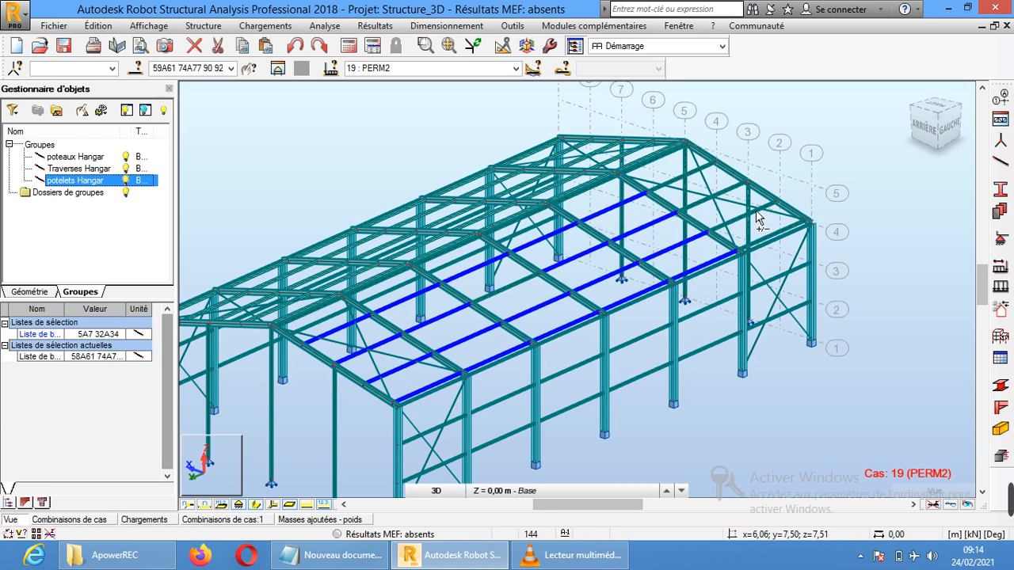
# Add the purlins of the last bay at the far gable, bars 42 to 45, to the selection
pyautogui.keyDown('ctrl'); pyautogui.click(735, 212); pyautogui.keyUp('ctrl')
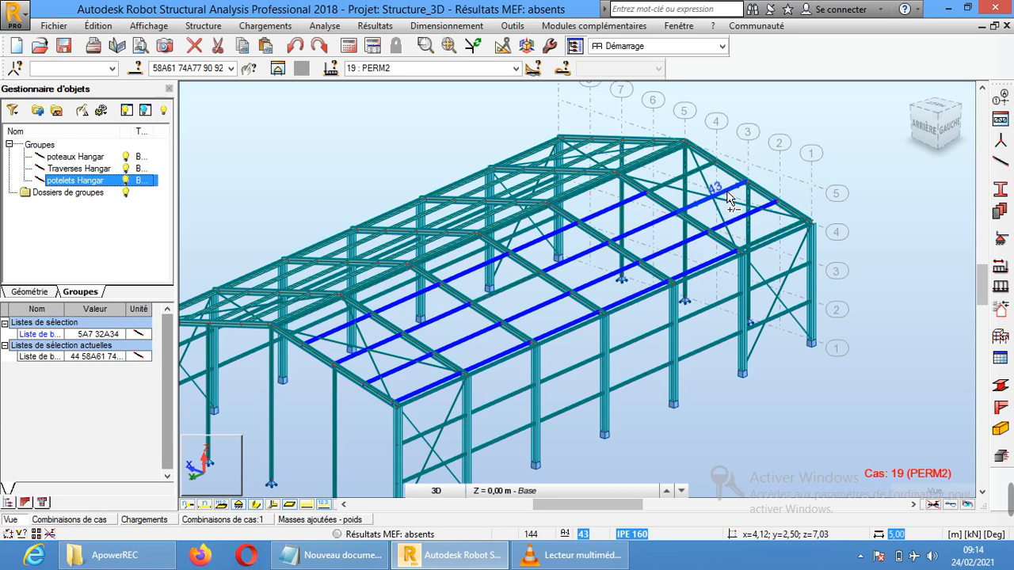
pyautogui.keyDown('ctrl'); pyautogui.click(709, 171); pyautogui.keyUp('ctrl')
pyautogui.keyDown('ctrl'); pyautogui.click(709, 173); pyautogui.keyUp('ctrl')
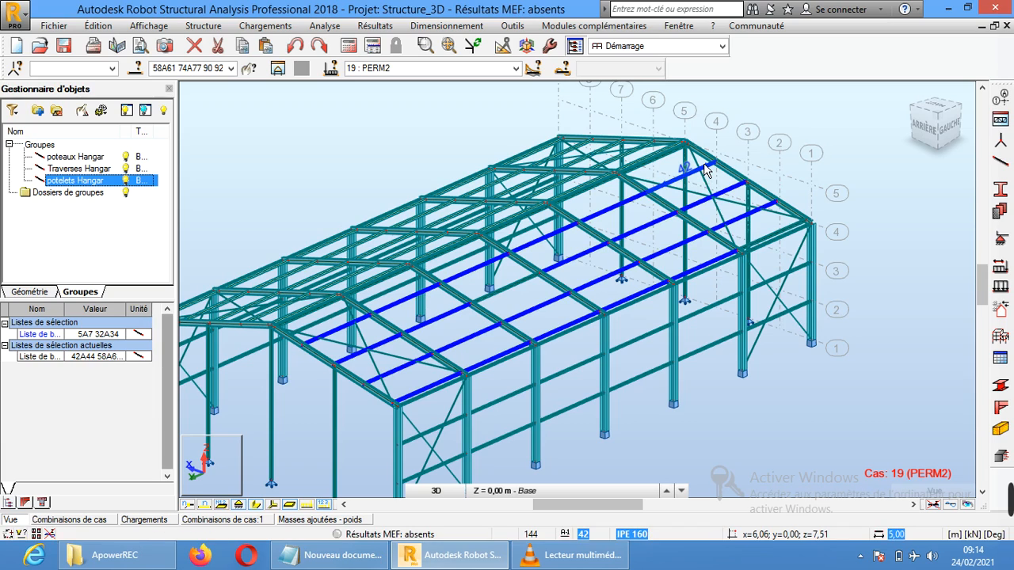
pyautogui.scroll(4, 782, 237)
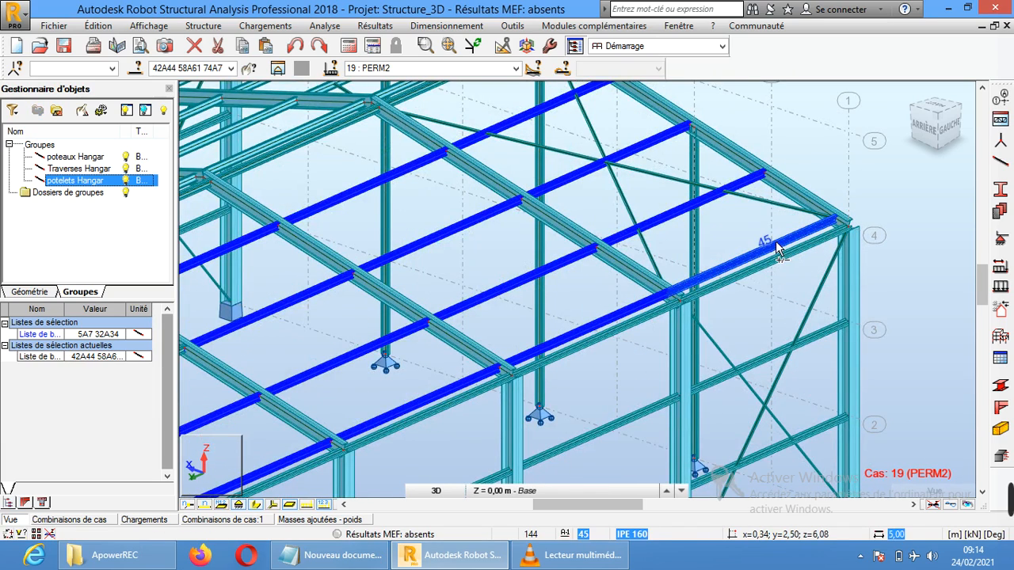
pyautogui.keyDown('ctrl'); pyautogui.click(777, 247); pyautogui.keyUp('ctrl')
# Add the purlins beside the ridge on the same roof slope to the selection, from the near gable to the far gable
pyautogui.scroll(-2, 532, 235)
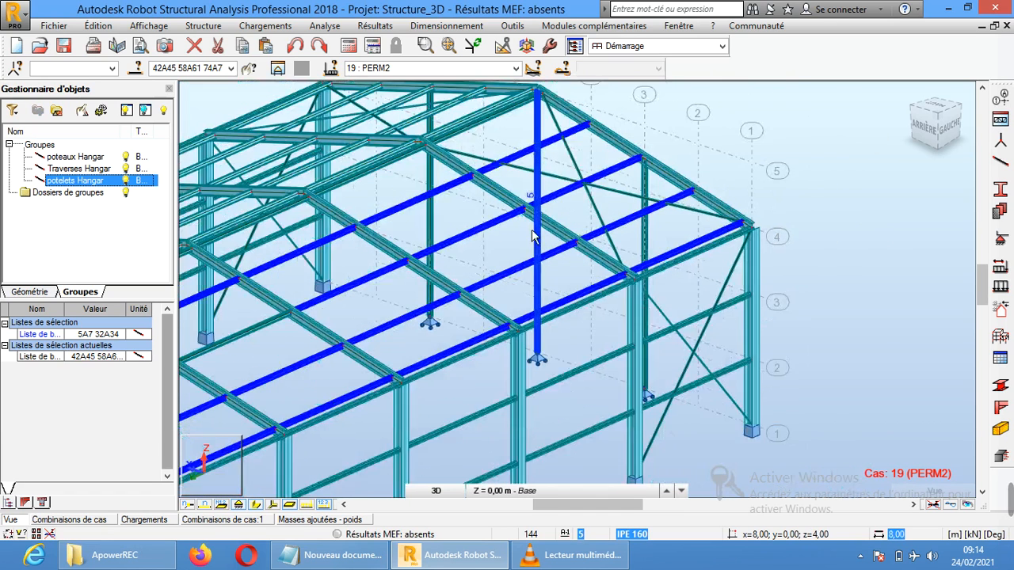
pyautogui.scroll(-1, 532, 236)
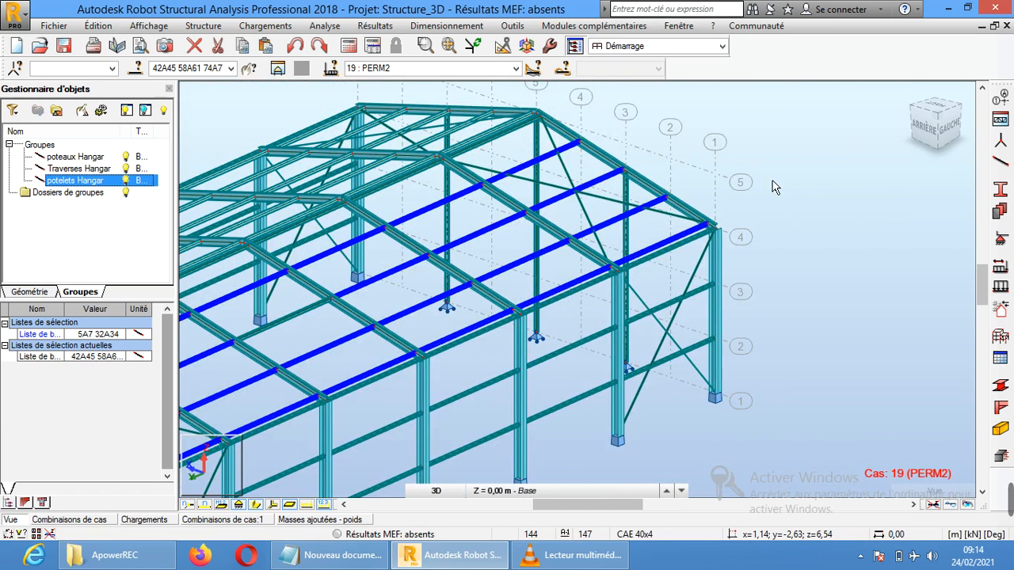
pyautogui.moveTo(923, 129); pyautogui.dragTo(954, 129)
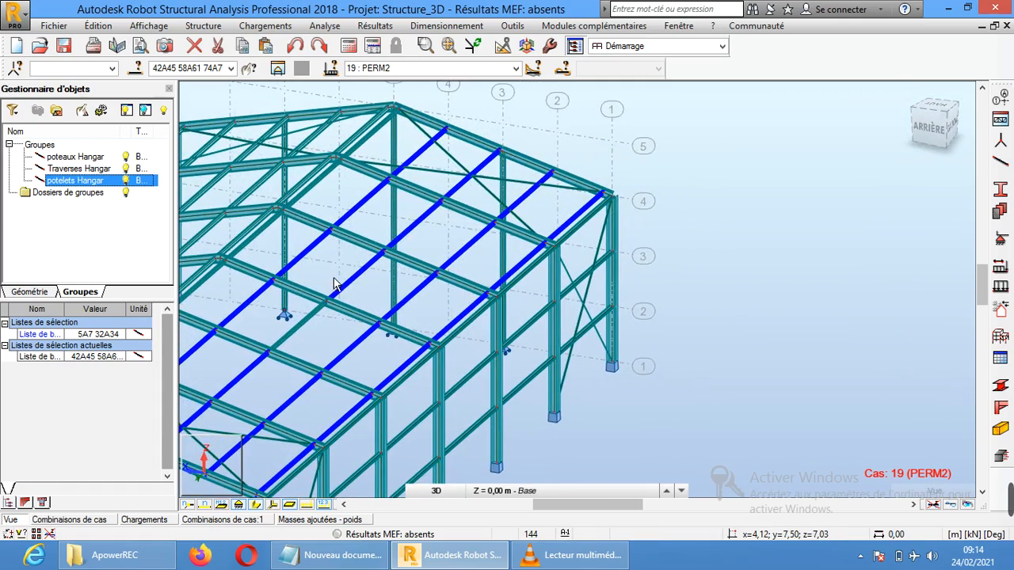
pyautogui.moveTo(333, 284); pyautogui.dragTo(478, 260, button='middle')
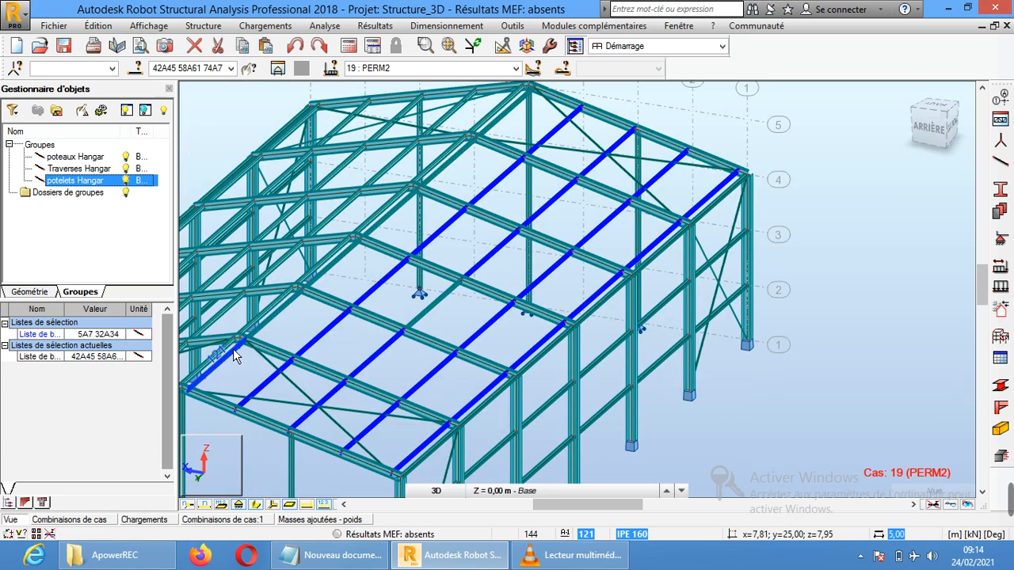
pyautogui.keyDown('ctrl'); pyautogui.click(233, 350); pyautogui.keyUp('ctrl')
pyautogui.keyDown('ctrl'); pyautogui.click(273, 315); pyautogui.keyUp('ctrl')
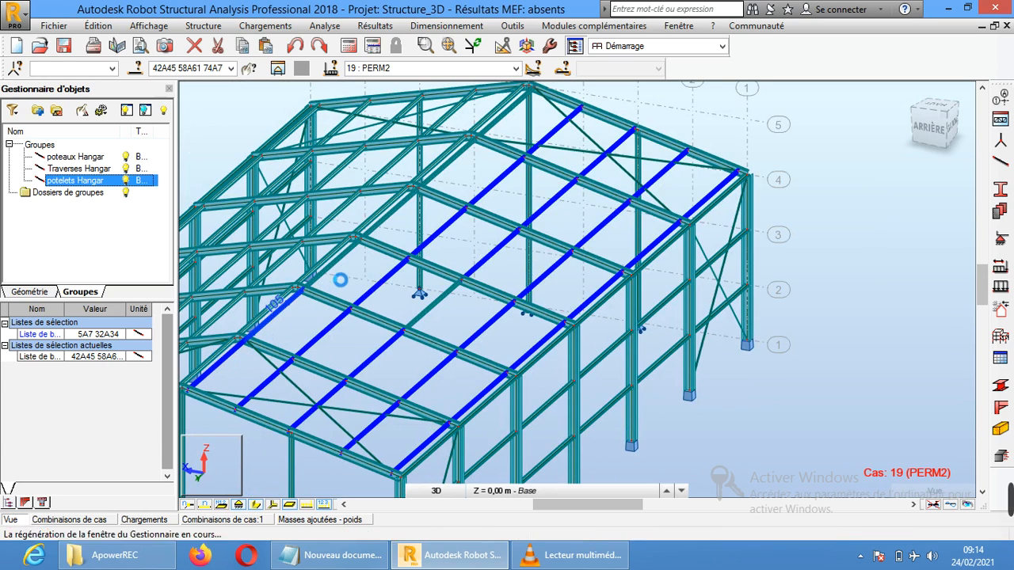
pyautogui.keyDown('ctrl'); pyautogui.click(391, 216); pyautogui.keyUp('ctrl')
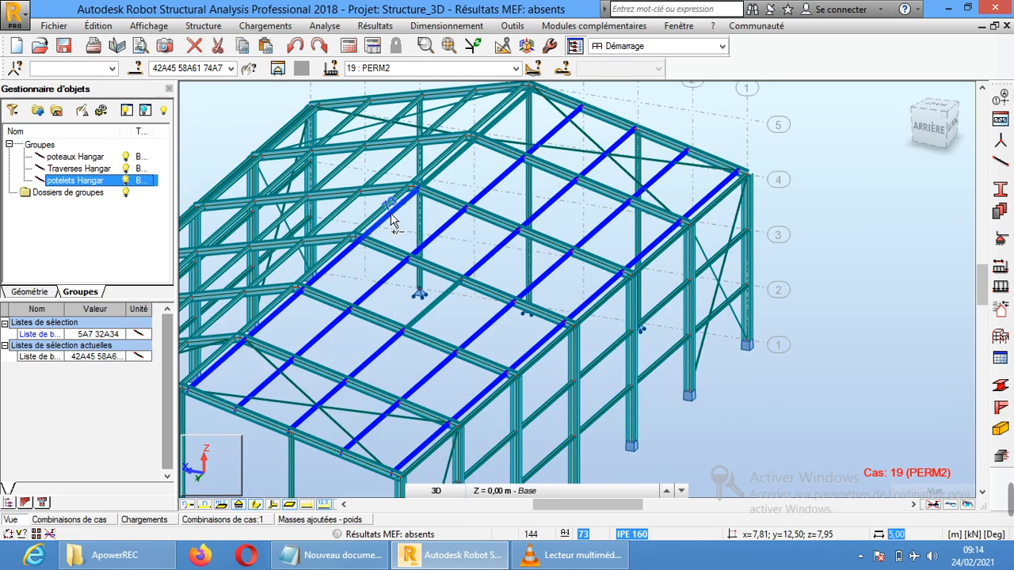
pyautogui.keyDown('ctrl'); pyautogui.click(452, 169); pyautogui.keyUp('ctrl')
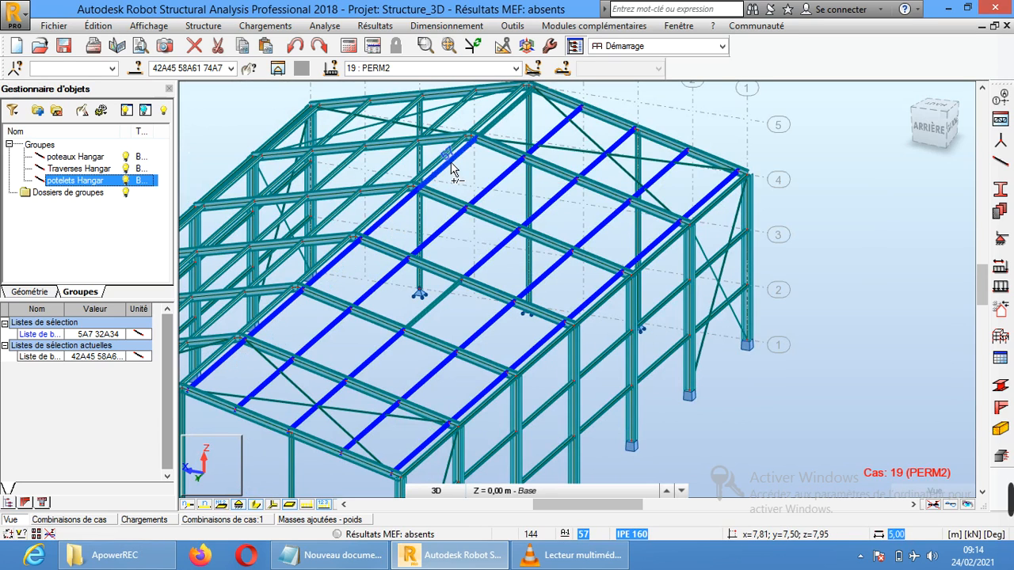
pyautogui.keyDown('ctrl'); pyautogui.click(500, 113); pyautogui.keyUp('ctrl')
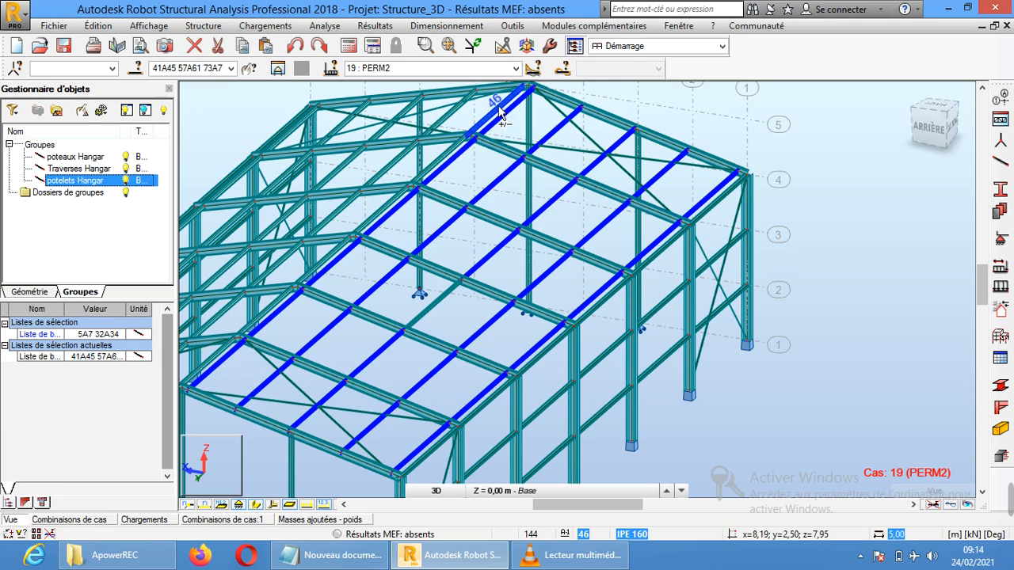
# Add the remaining purlins beside the ridge on the opposite roof slope to the selection, from the fifth bay to the near gable
pyautogui.keyDown('ctrl'); pyautogui.click(448, 154); pyautogui.keyUp('ctrl')
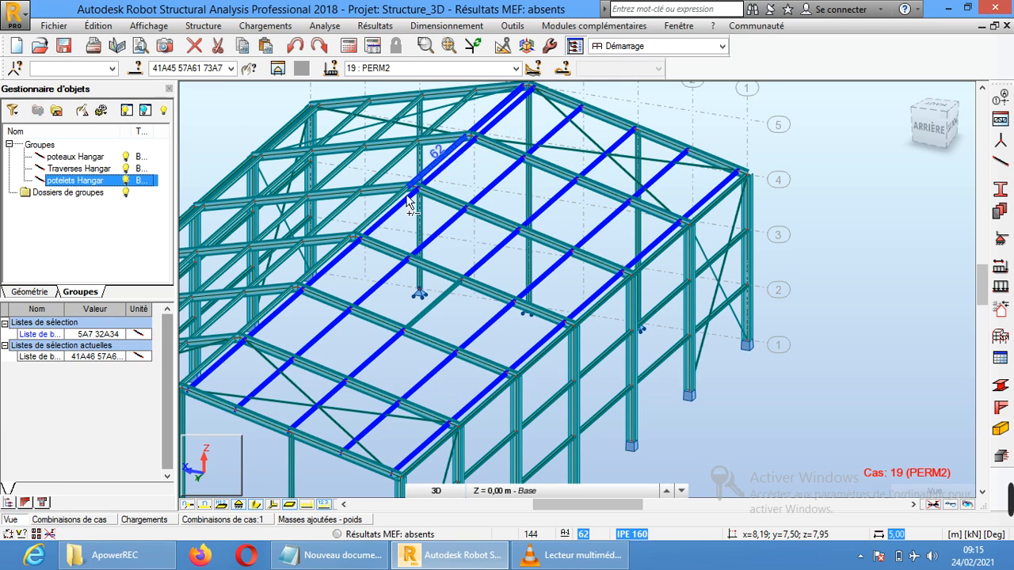
pyautogui.keyDown('ctrl'); pyautogui.click(332, 258); pyautogui.keyUp('ctrl')
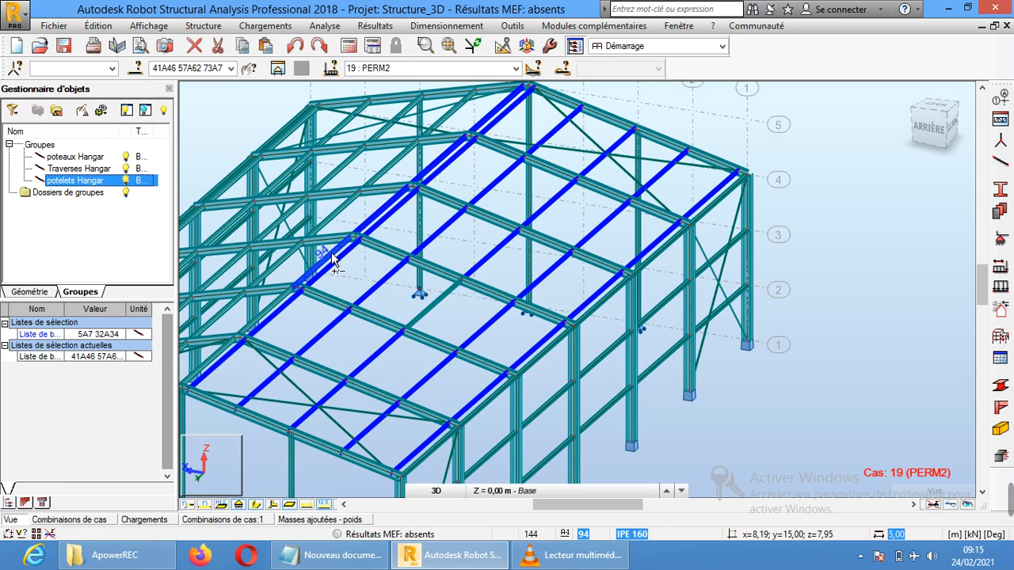
pyautogui.keyDown('ctrl'); pyautogui.click(277, 309); pyautogui.keyUp('ctrl')
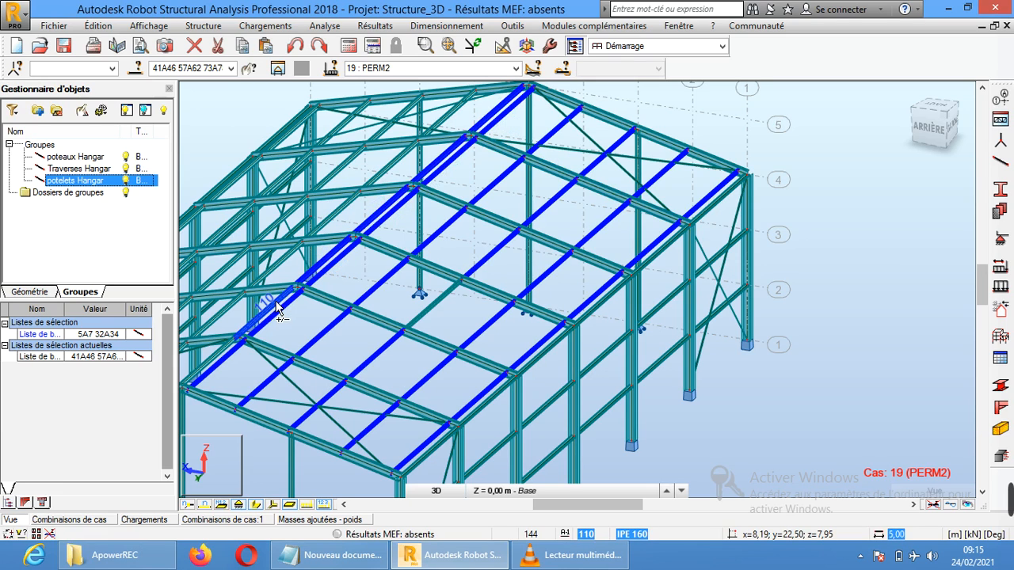
pyautogui.keyDown('ctrl'); pyautogui.click(221, 352); pyautogui.keyUp('ctrl')
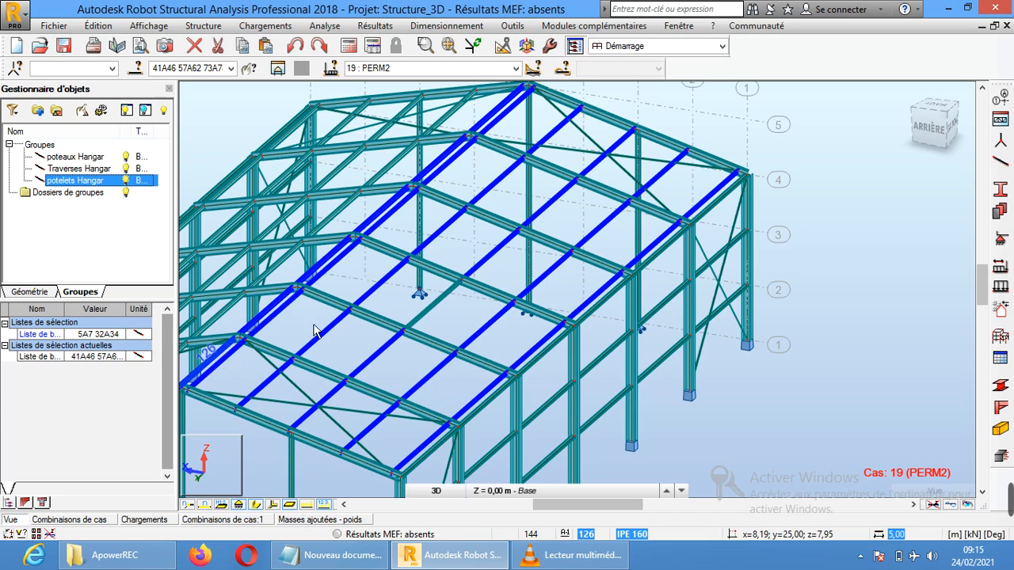
# Add the opposite slope's intermediate purlins in the second and third bays, bars 111 to 113 and 95 to 97, to the selection
pyautogui.moveTo(555, 263)
pyautogui.mouseDown(button='middle')
pyautogui.moveTo(654, 260)
pyautogui.moveTo(708, 242)
pyautogui.mouseUp(button='middle')
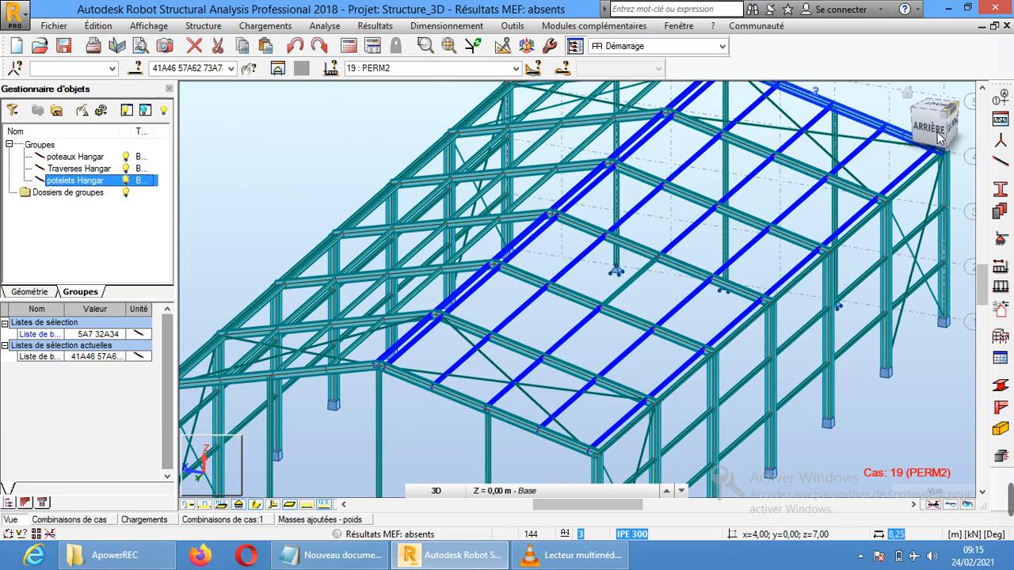
pyautogui.moveTo(957, 133); pyautogui.dragTo(990, 139)
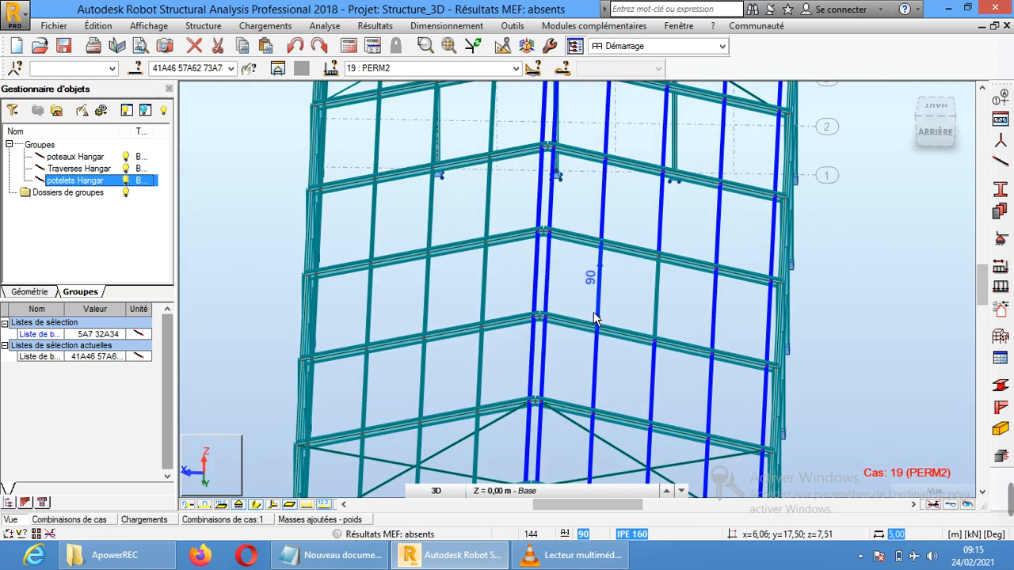
pyautogui.keyDown('ctrl'); pyautogui.click(483, 361); pyautogui.keyUp('ctrl')
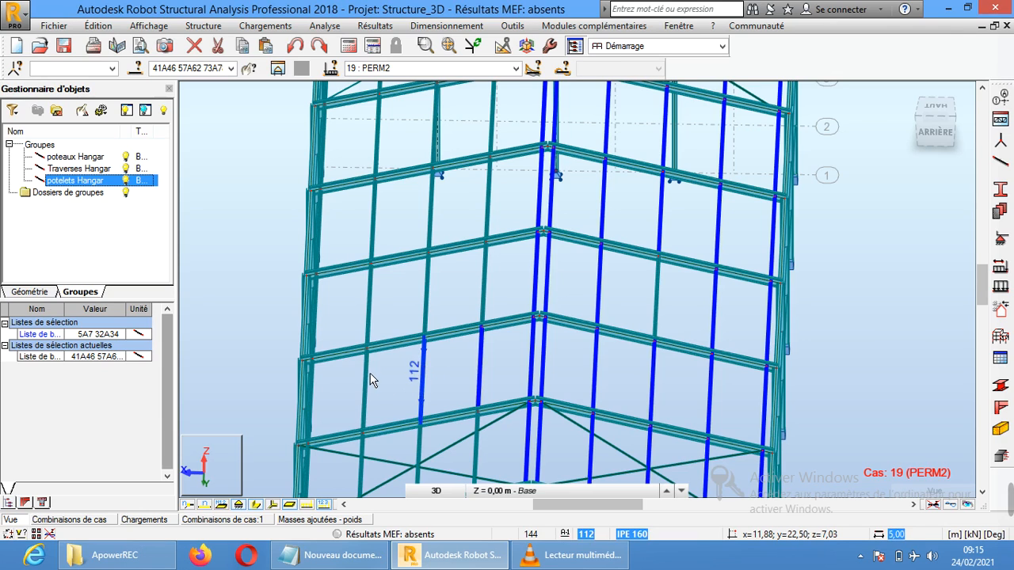
pyautogui.keyDown('ctrl'); pyautogui.click(483, 292); pyautogui.keyUp('ctrl')
pyautogui.keyDown('ctrl'); pyautogui.click(427, 290); pyautogui.keyUp('ctrl')
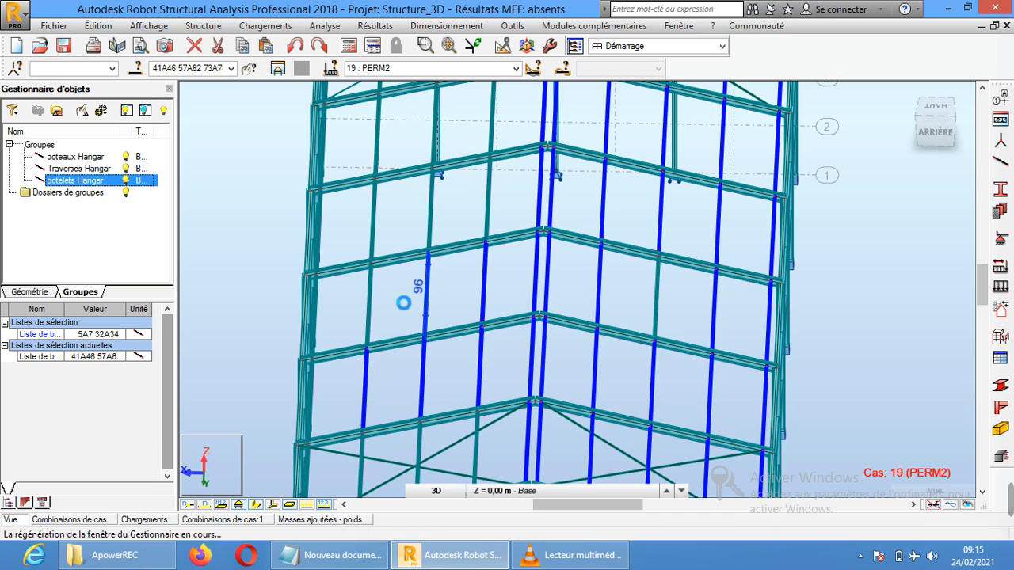
pyautogui.keyDown('ctrl'); pyautogui.click(372, 289); pyautogui.keyUp('ctrl')
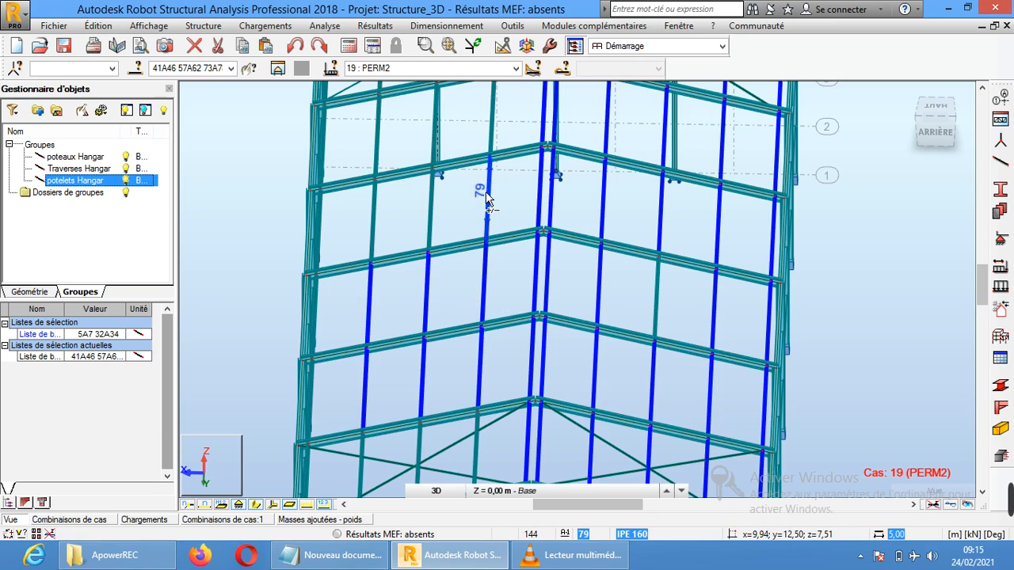
# Add the opposite slope's intermediate purlins in the fourth and fifth bays, plus the missed third-bay purlin on the first slope, to the selection
pyautogui.keyDown('ctrl'); pyautogui.click(434, 204); pyautogui.keyUp('ctrl')
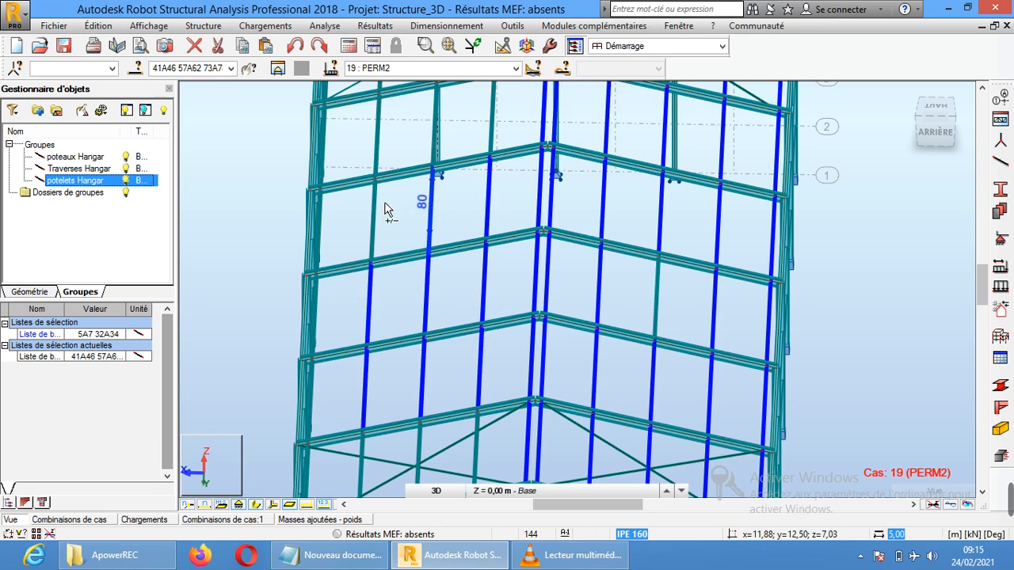
pyautogui.keyDown('ctrl'); pyautogui.click(491, 135); pyautogui.keyUp('ctrl')
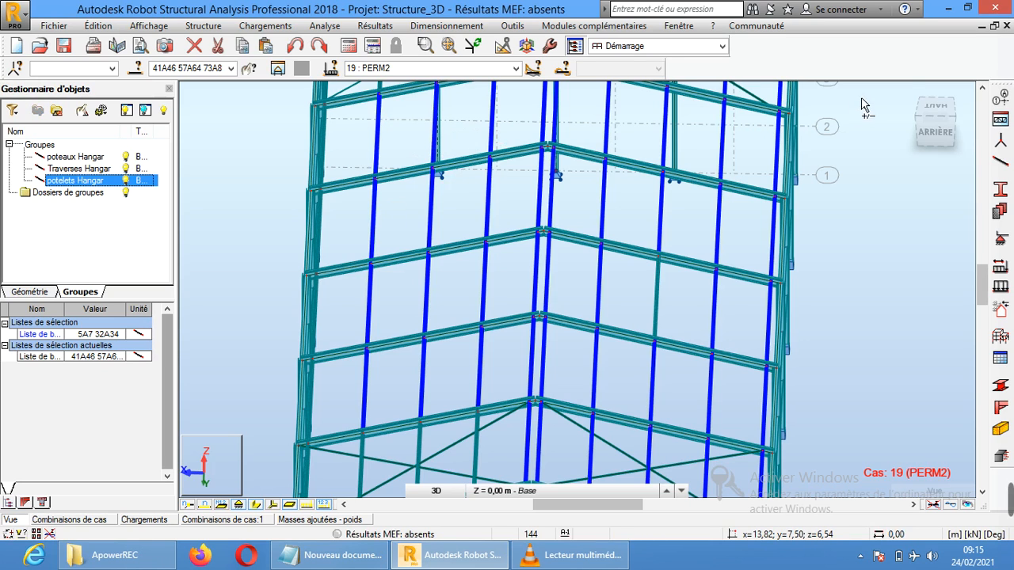
pyautogui.keyDown('ctrl'); pyautogui.click(656, 296); pyautogui.keyUp('ctrl')
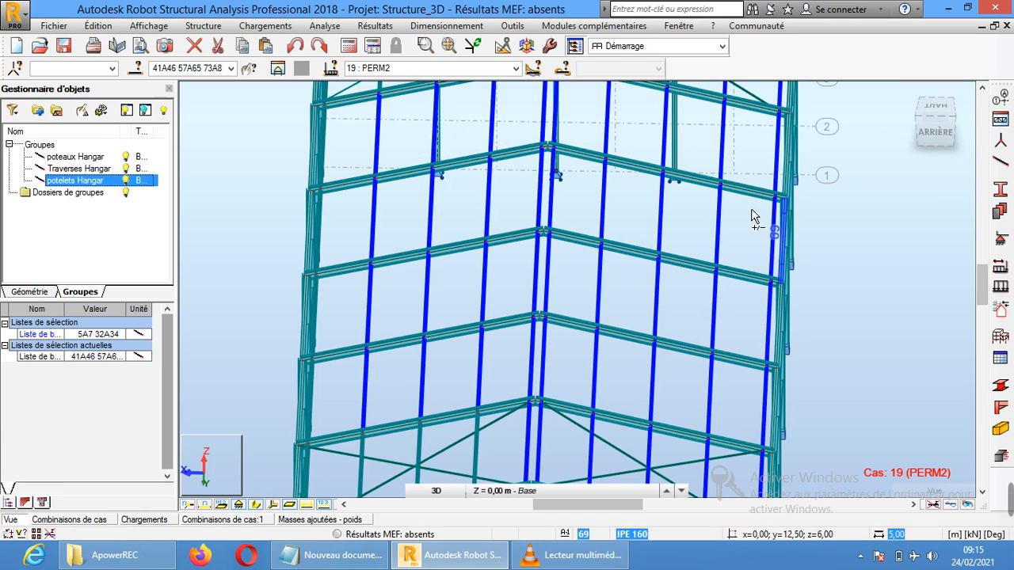
# Add the opposite slope's intermediate purlins in the far gable bay, bars 47 to 49, to the selection
pyautogui.moveTo(623, 195); pyautogui.dragTo(644, 328, button='middle')
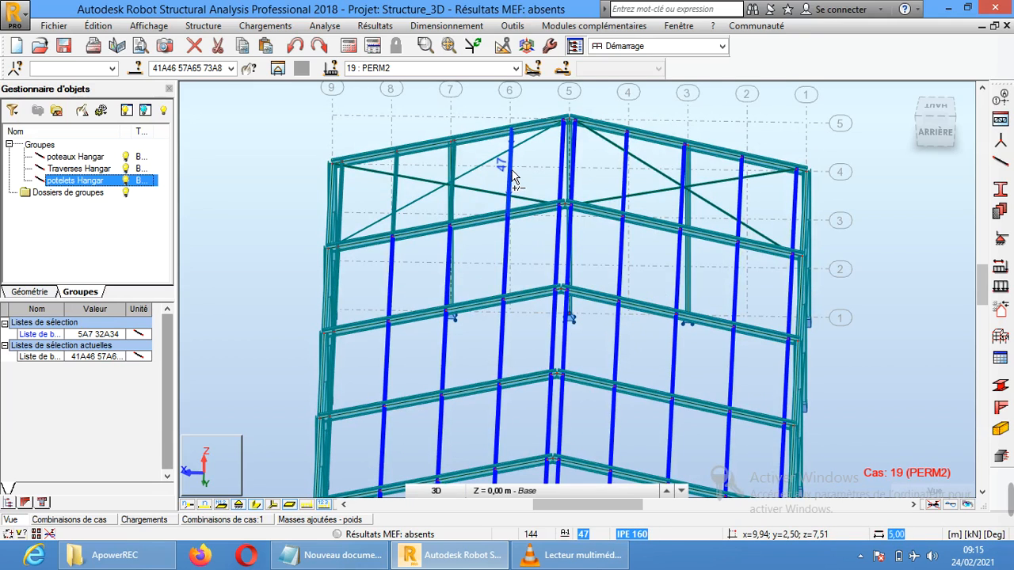
pyautogui.click(396, 197)
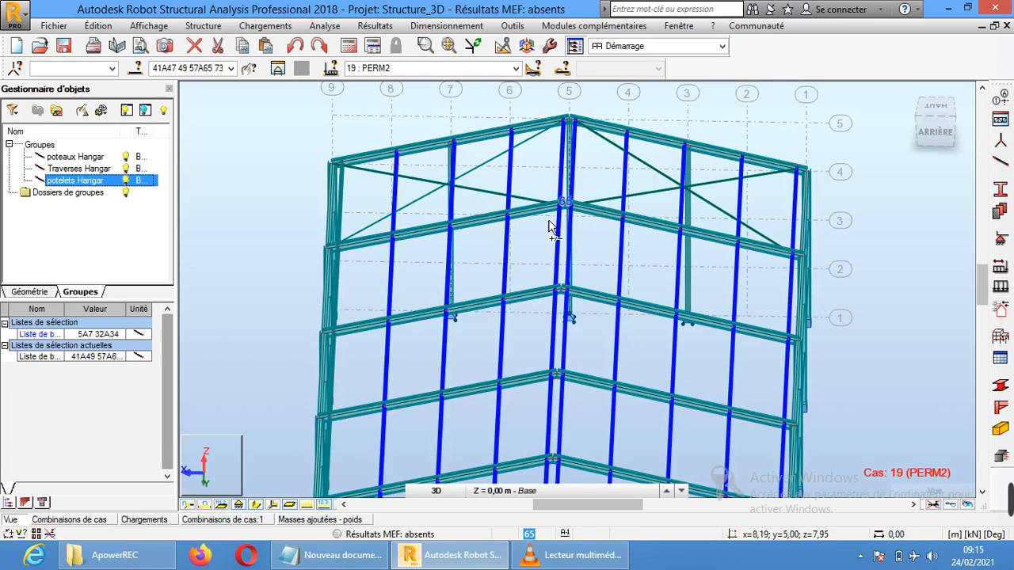
pyautogui.click(338, 202)
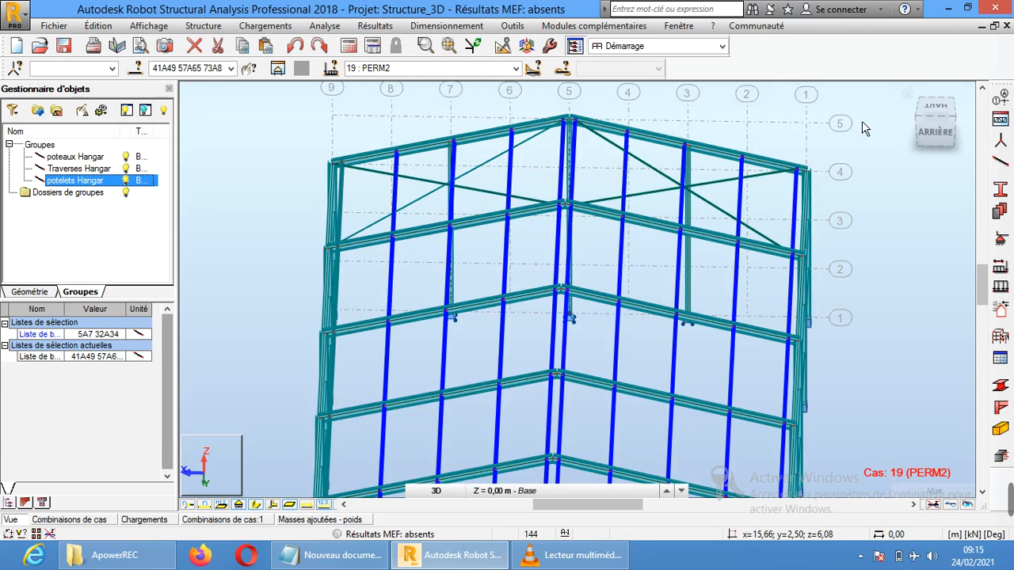
# Add the opposite slope's eaves purlins to the selection from the far gable bay to the third bay, including bars 50, 66 and 82
pyautogui.moveTo(926, 131); pyautogui.dragTo(938, 131)
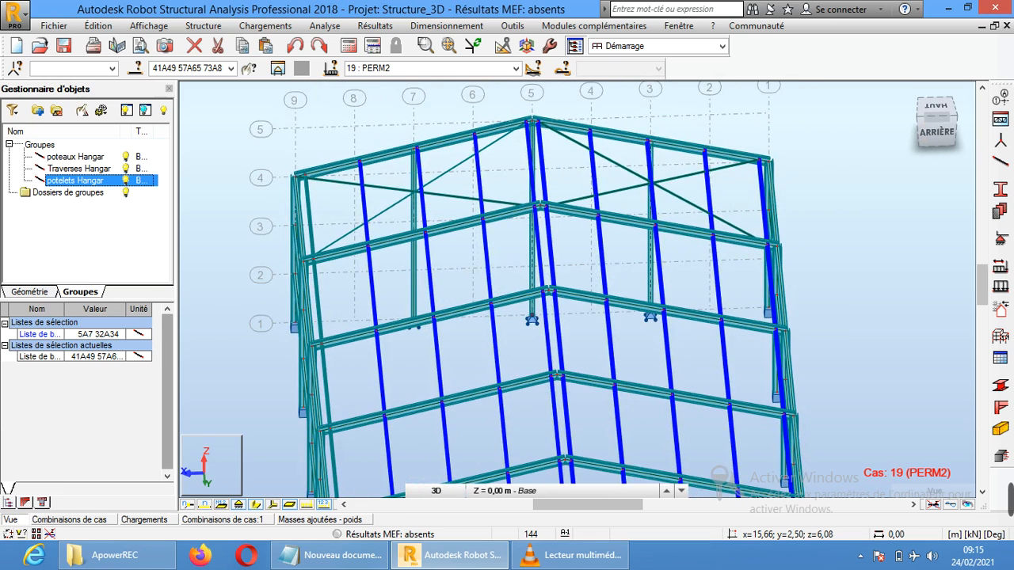
pyautogui.click(313, 211)
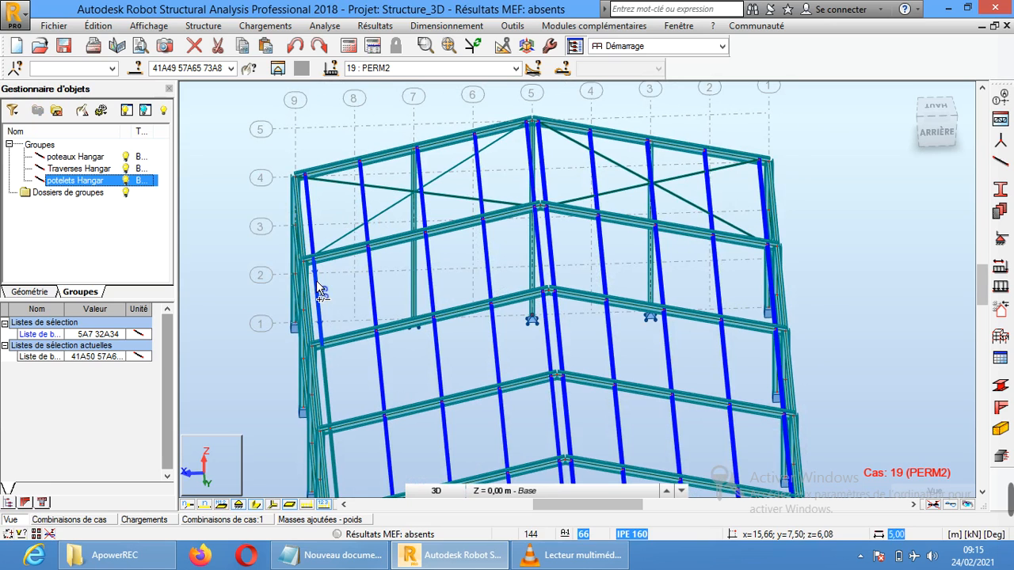
pyautogui.click(331, 377)
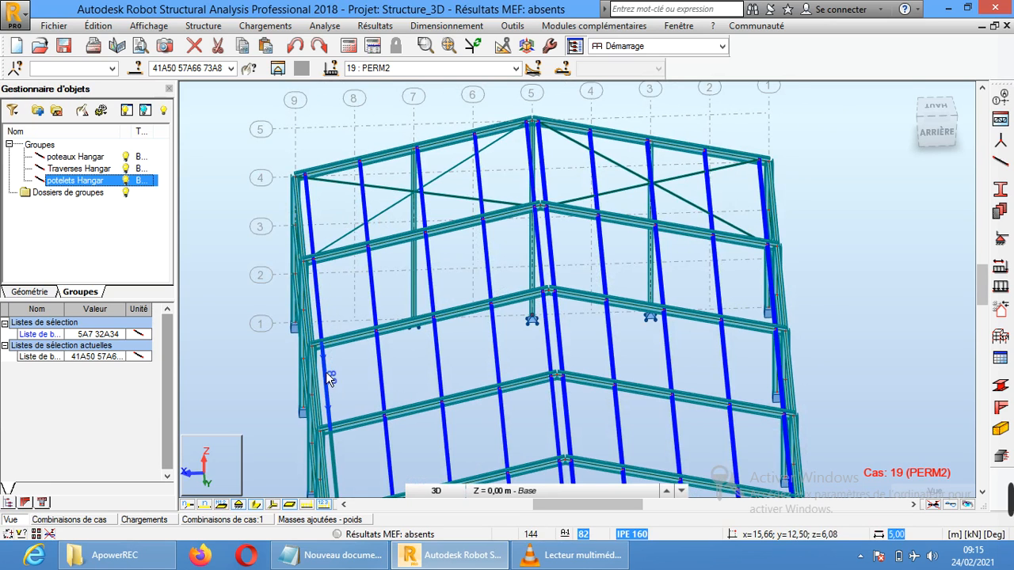
pyautogui.click(334, 459)
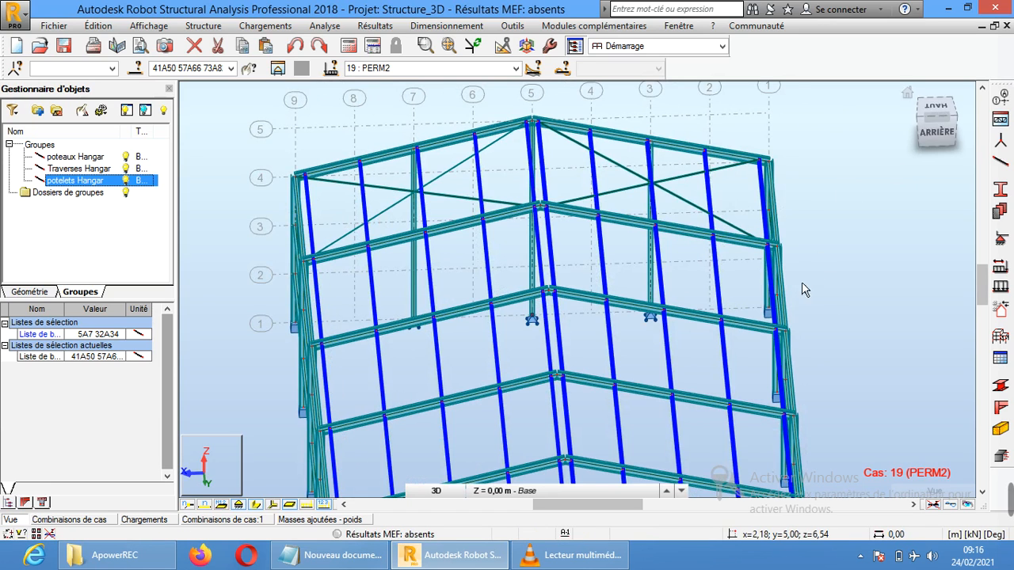
# Add the second bay's eaves purlin, bar 114, and the near gable bay's opposite-slope purlins, including bars 127 to 129, to the selection
pyautogui.moveTo(819, 317); pyautogui.dragTo(840, 113, button='middle')
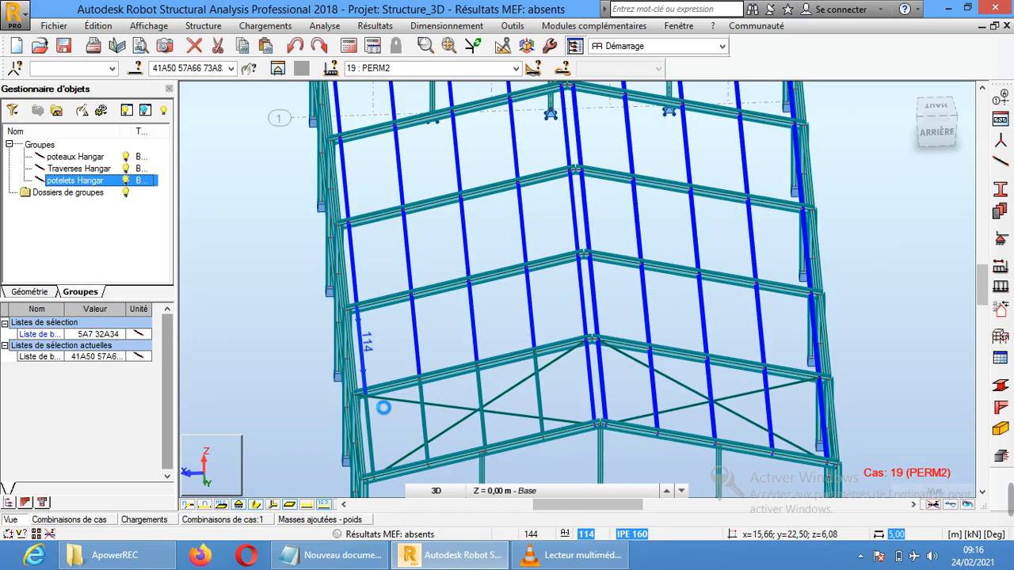
pyautogui.click(368, 424)
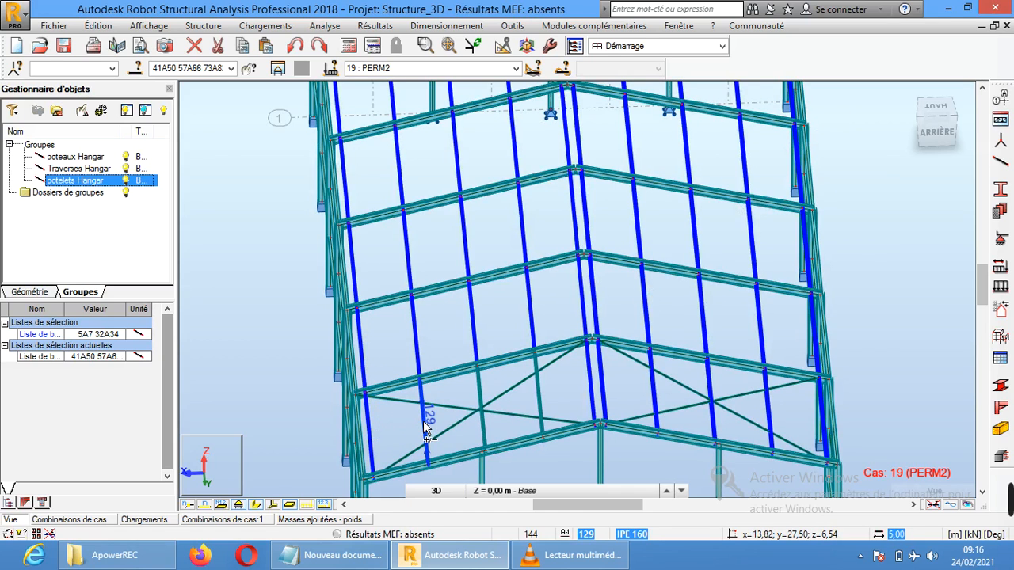
pyautogui.click(483, 401)
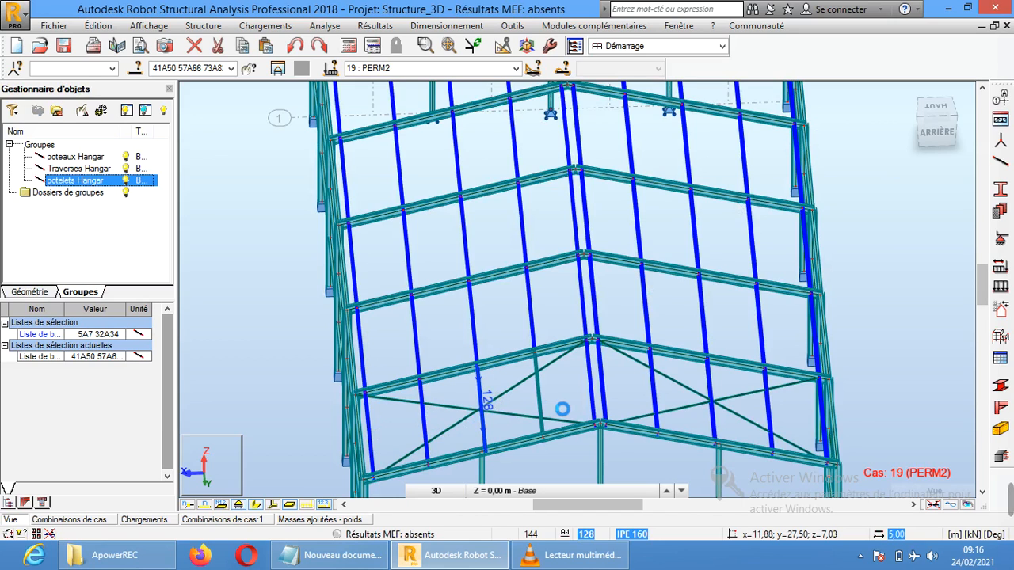
pyautogui.click(543, 396)
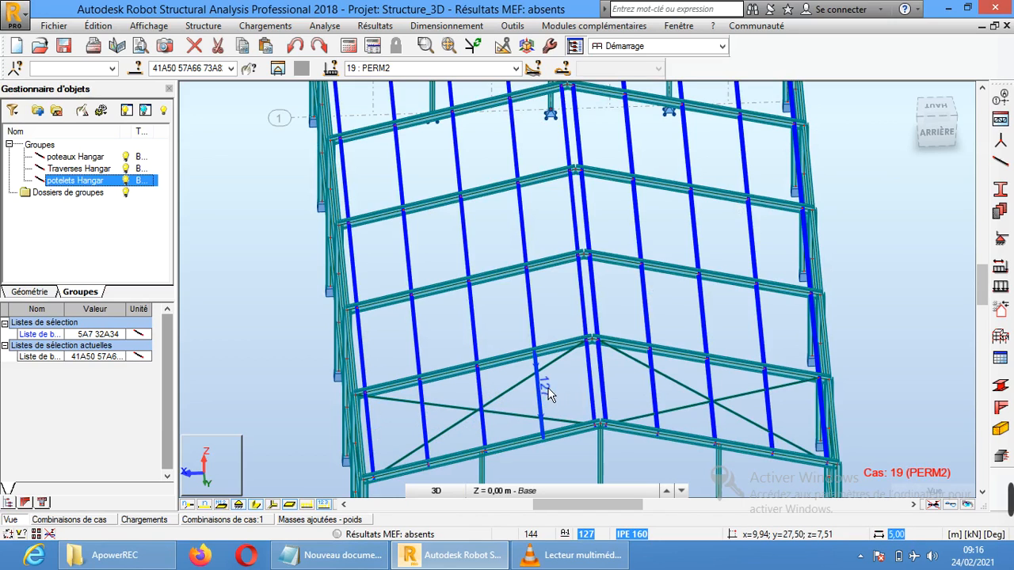
pyautogui.press('Escape')
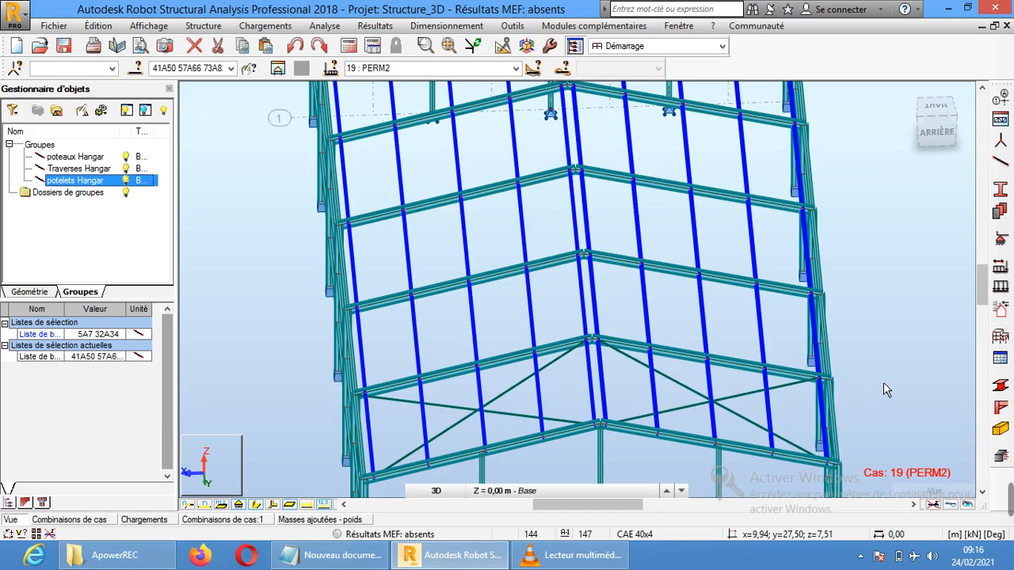
# Create a group from the selected roof purlins and name it "Pannes Hangar"
pyautogui.moveTo(857, 428); pyautogui.dragTo(873, 337, button='middle')
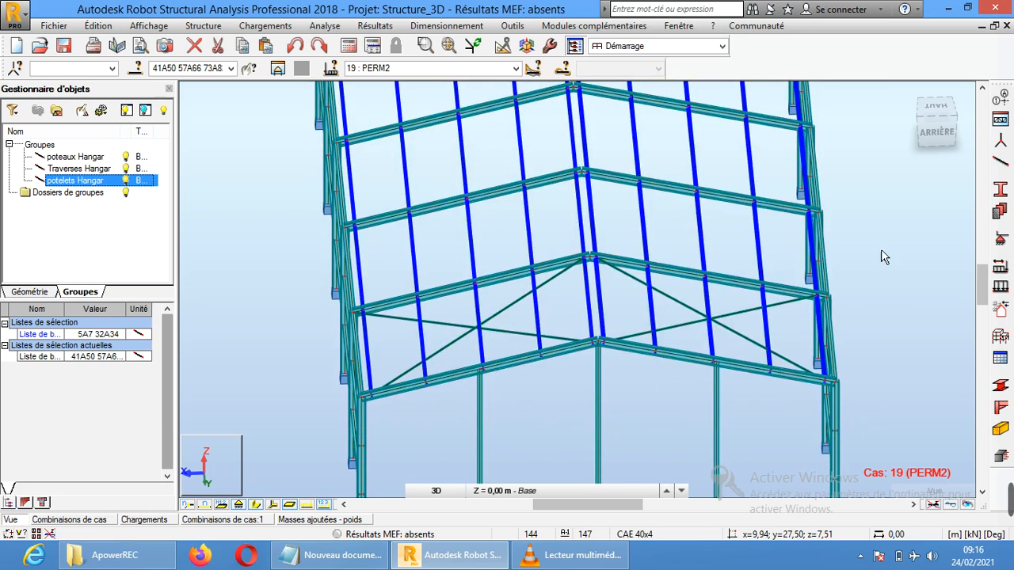
pyautogui.moveTo(884, 231); pyautogui.dragTo(887, 439, button='middle')
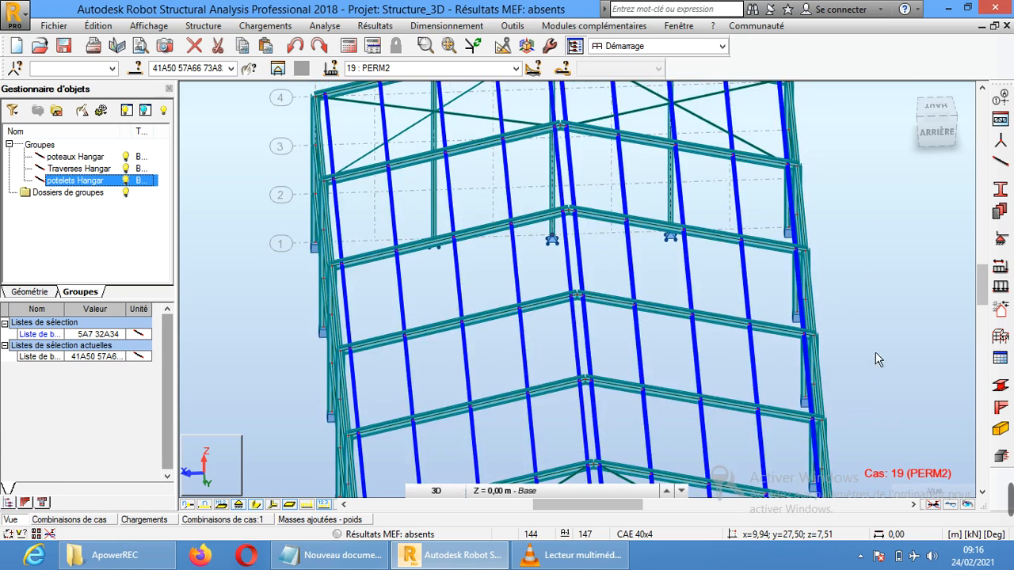
pyautogui.scroll(-2, 899, 324)
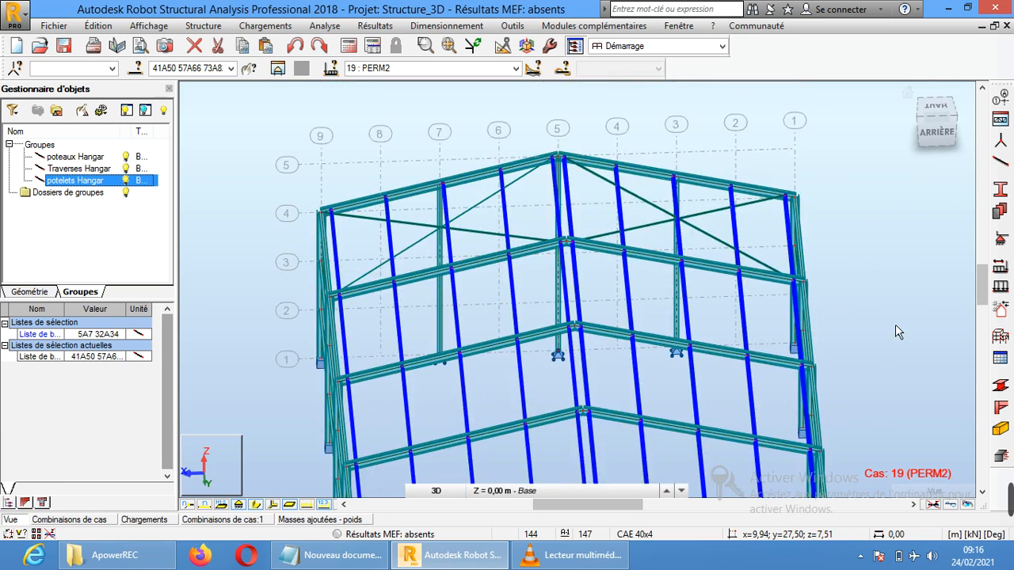
pyautogui.rightClick(76, 234)
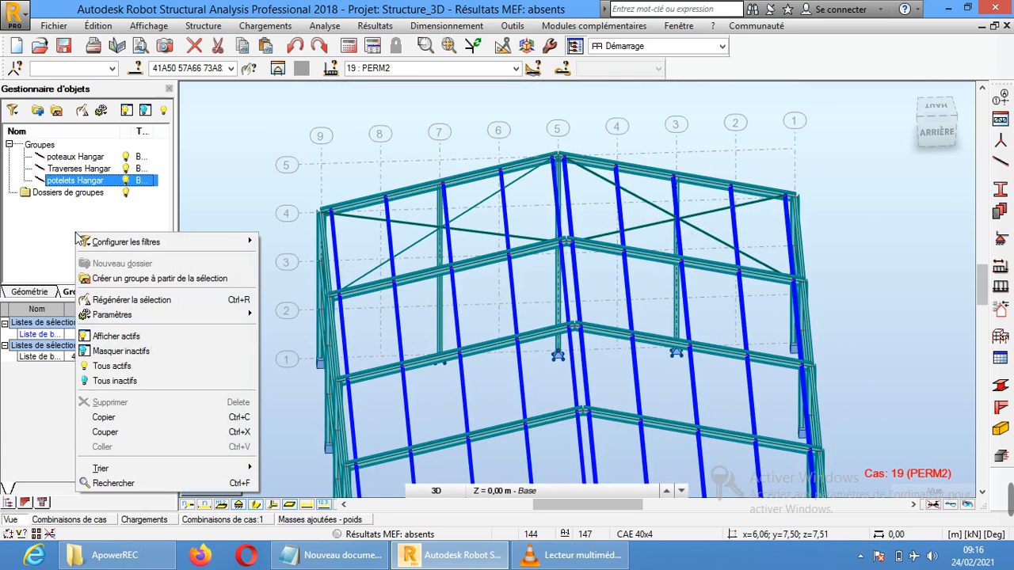
pyautogui.click(122, 278)
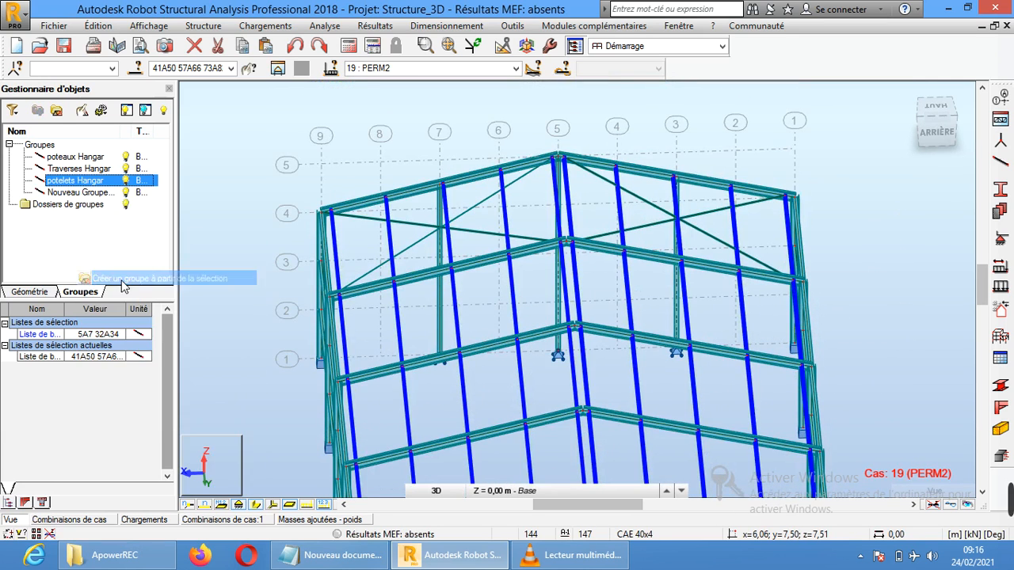
pyautogui.click(95, 193)
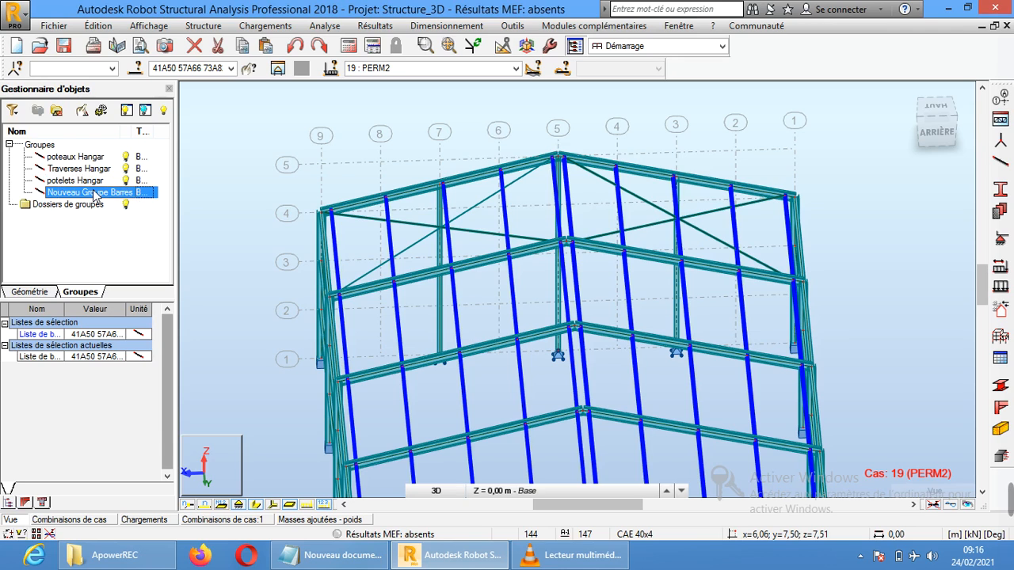
pyautogui.click(96, 194)
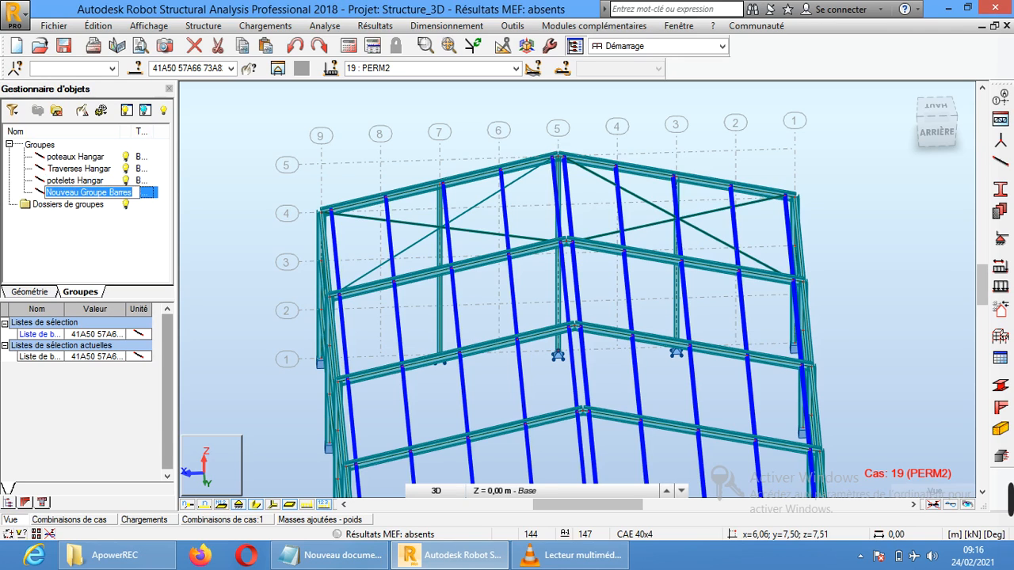
pyautogui.write('Pannes Hangar')
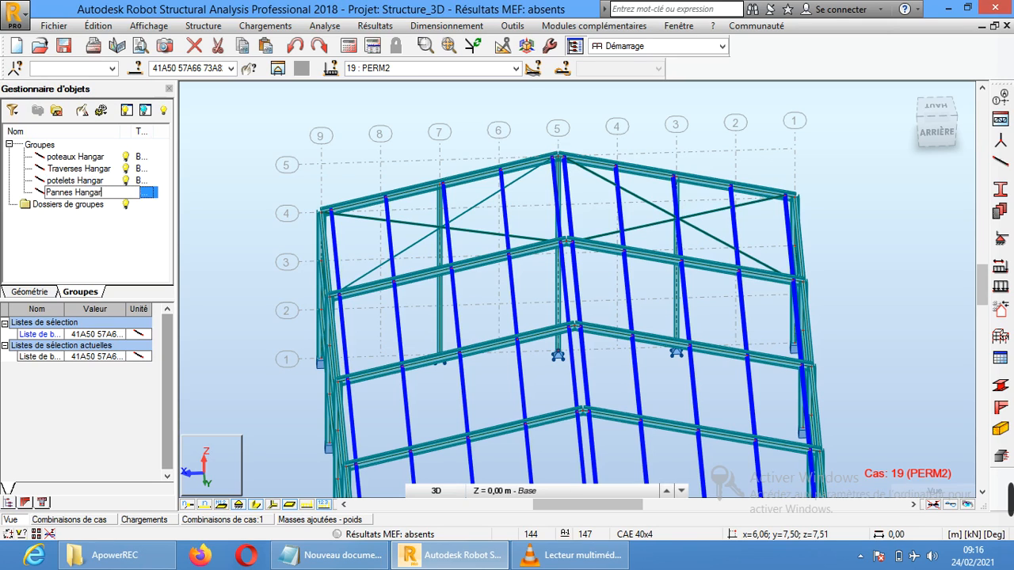
pyautogui.press('Return')
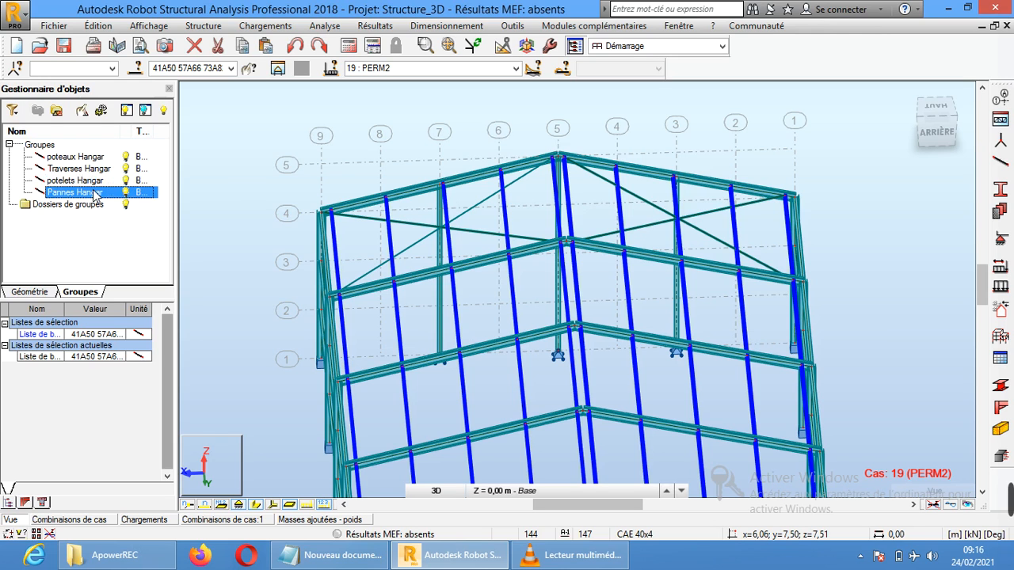
# Clear the purlin selection and bring the whole hall roof into view
pyautogui.click(888, 210)
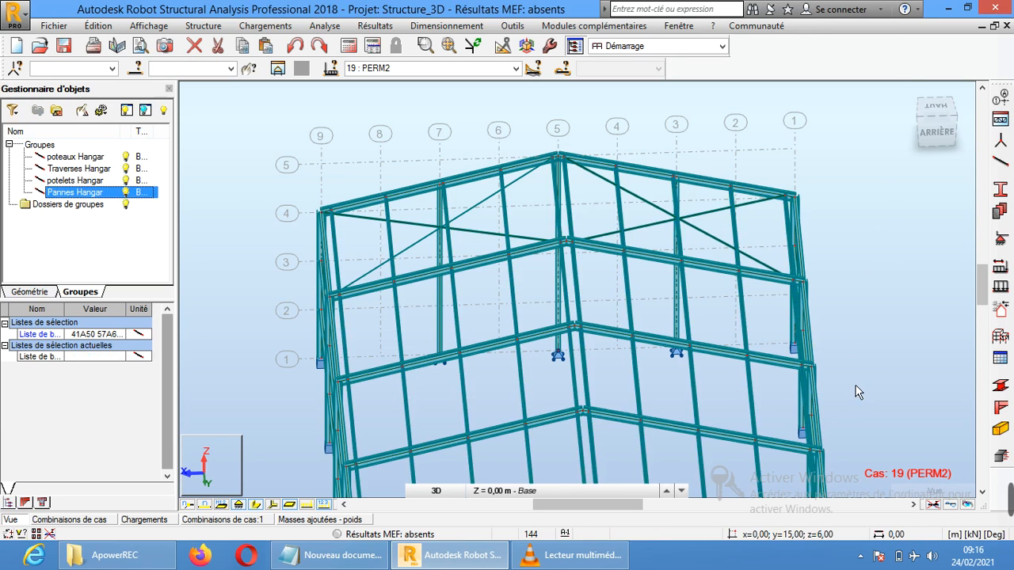
pyautogui.moveTo(864, 337); pyautogui.dragTo(865, 220, button='middle')
pyautogui.scroll(-3, 831, 276)
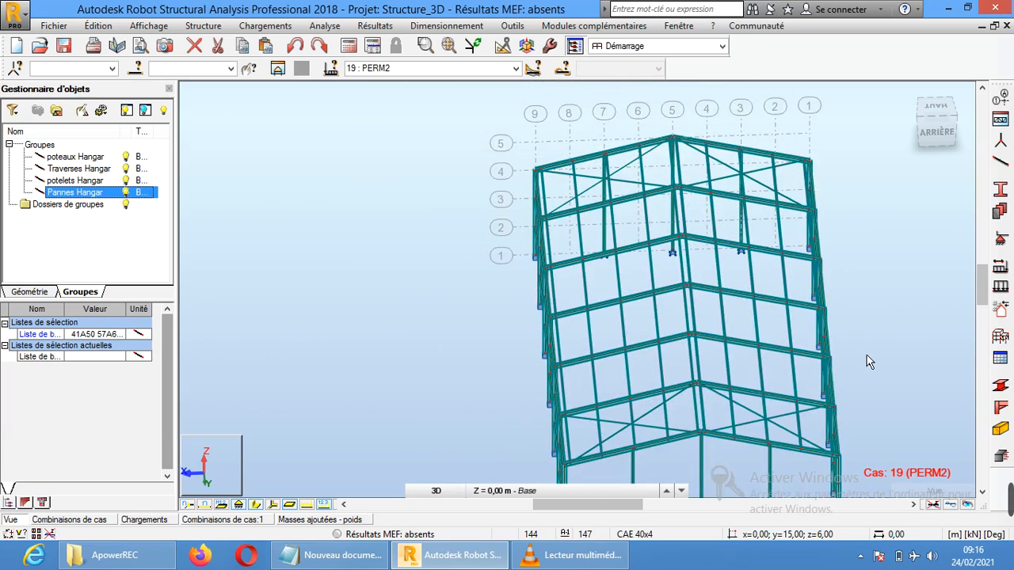
# Recall the saved roof purlin selection, check its coverage in the top view from gable to gable, and clear it
pyautogui.moveTo(853, 342); pyautogui.dragTo(776, 314, button='middle')
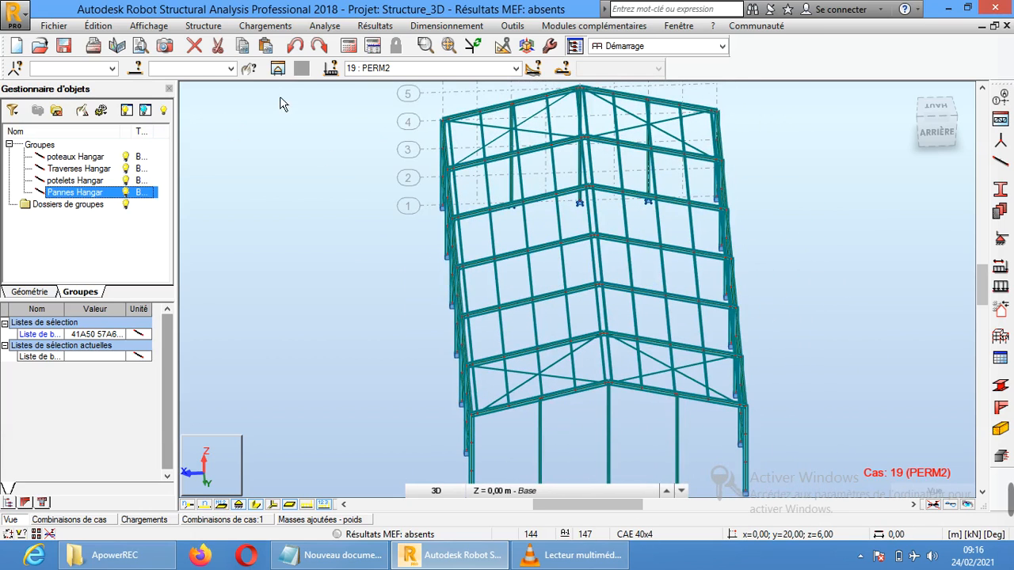
pyautogui.click(230, 69)
pyautogui.click(191, 171)
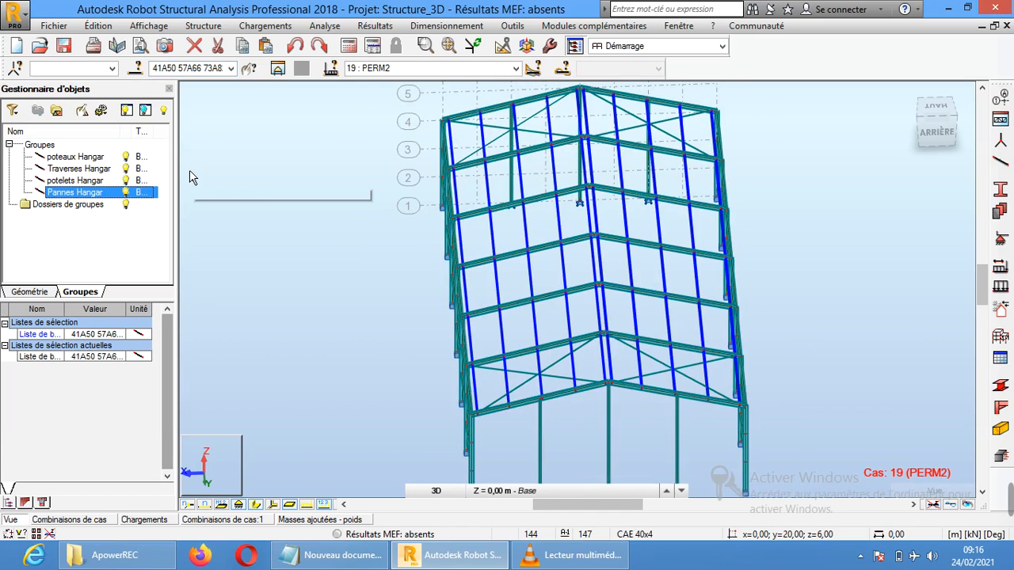
pyautogui.click(942, 115)
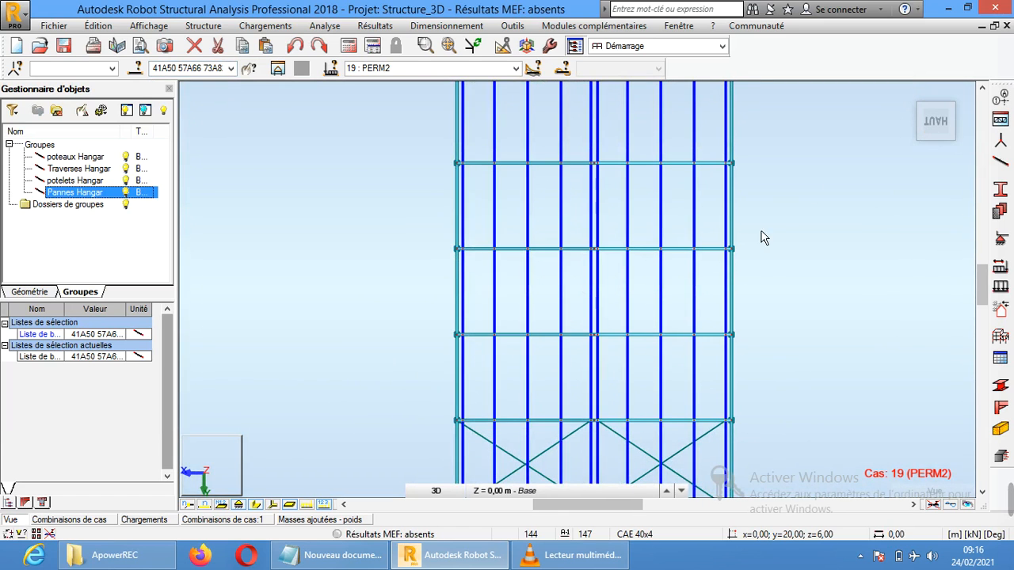
pyautogui.moveTo(802, 176); pyautogui.dragTo(807, 329, button='middle')
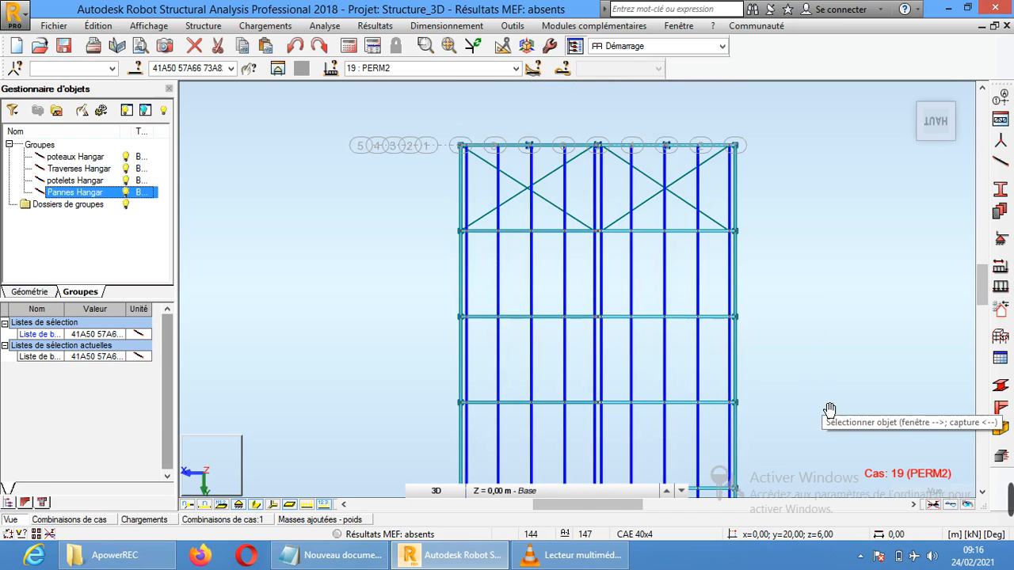
pyautogui.moveTo(828, 412); pyautogui.dragTo(835, 239, button='middle')
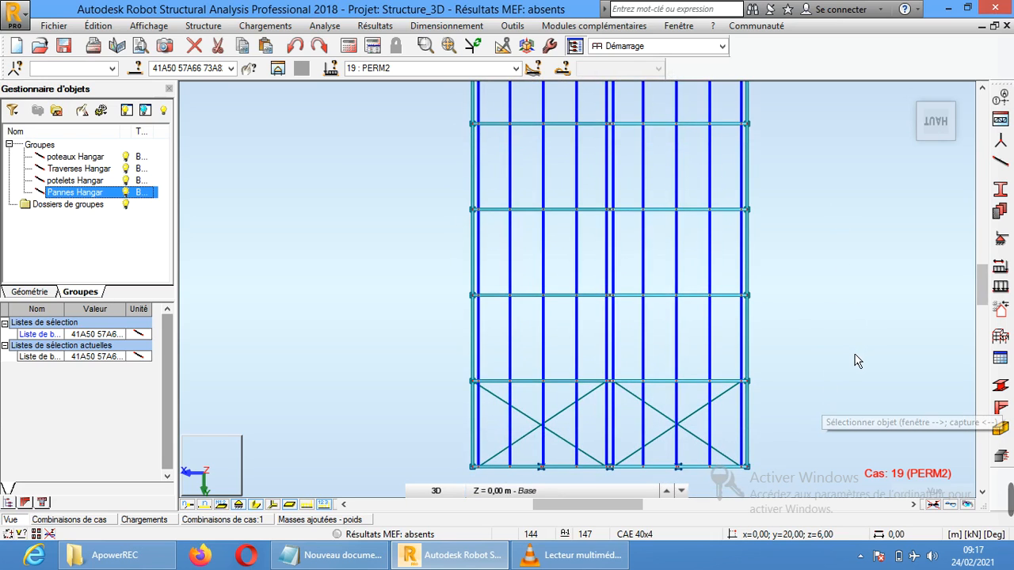
pyautogui.click(818, 294)
pyautogui.moveTo(937, 134); pyautogui.dragTo(924, 124)
pyautogui.click(948, 131)
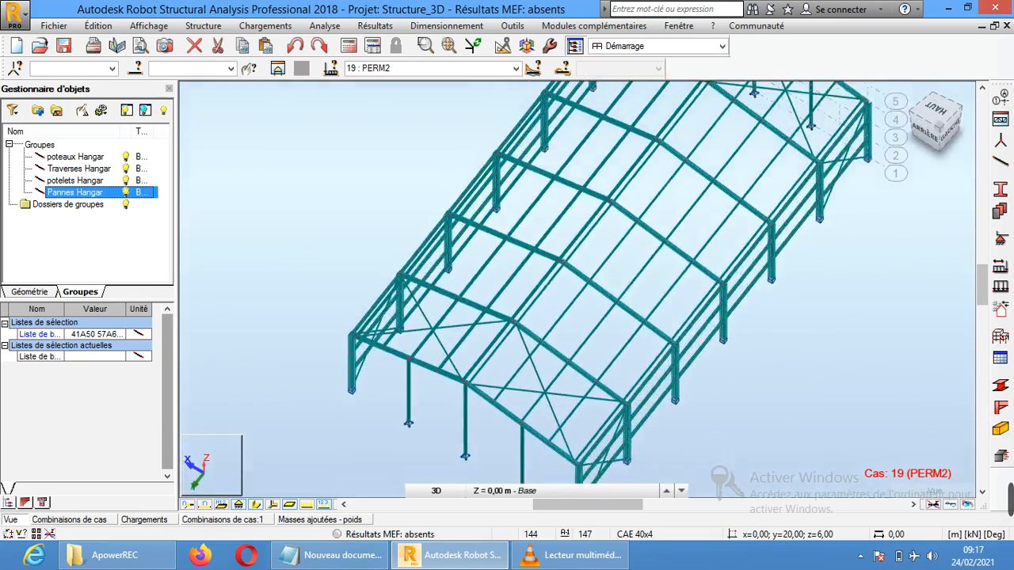
pyautogui.click(948, 131)
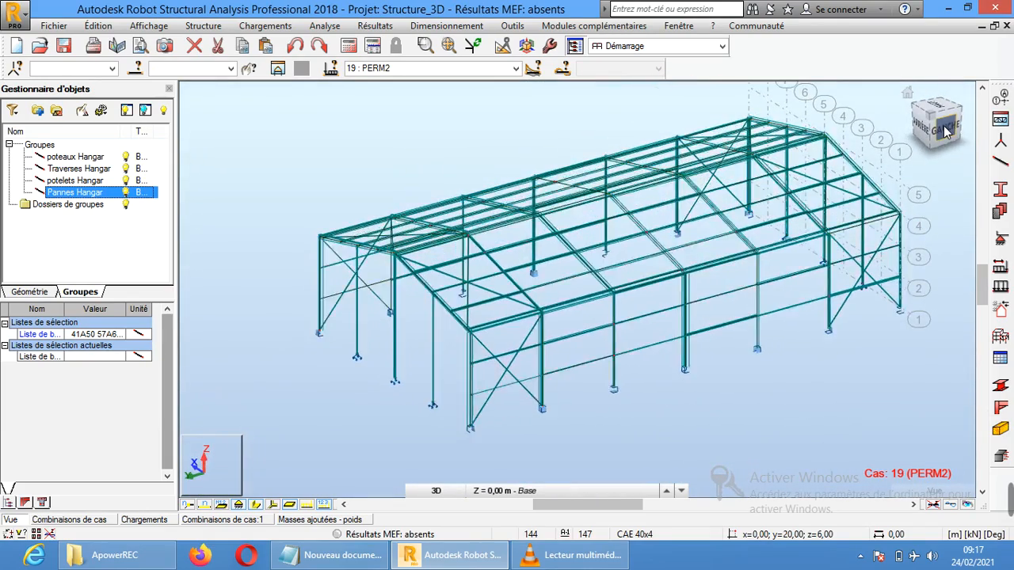
pyautogui.scroll(3, 435, 174)
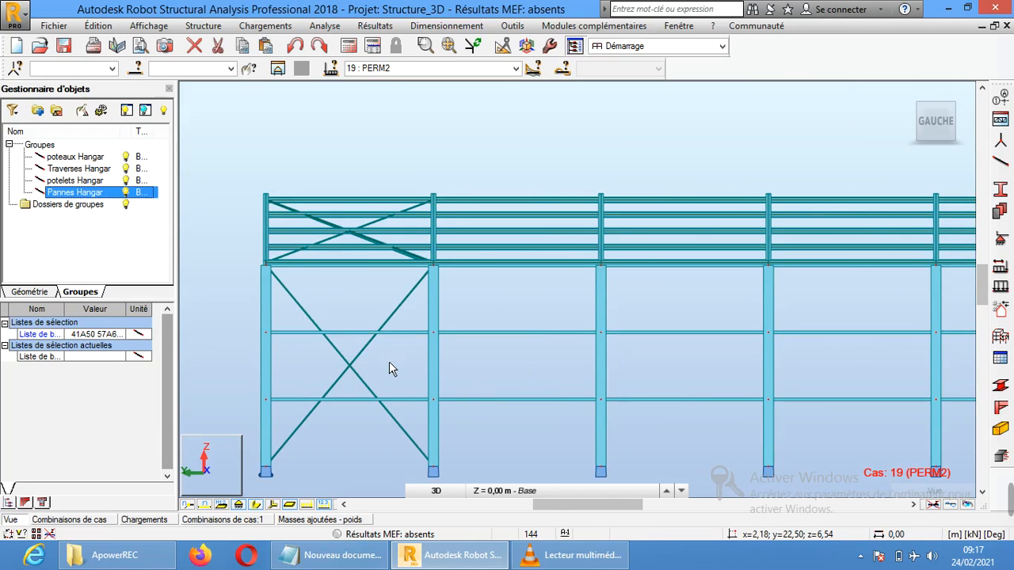
pyautogui.click(339, 348)
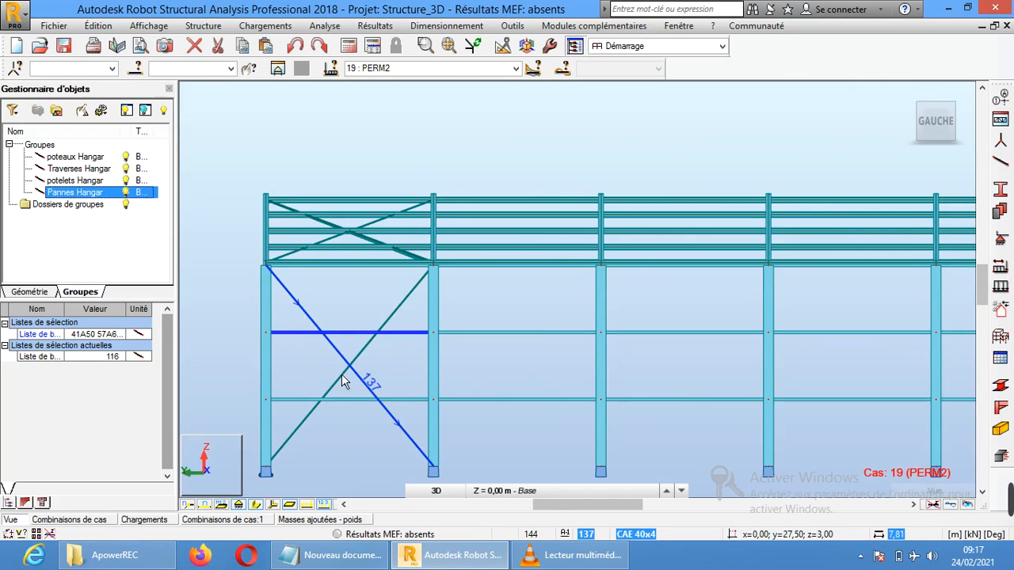
pyautogui.click(481, 408)
pyautogui.click(481, 399)
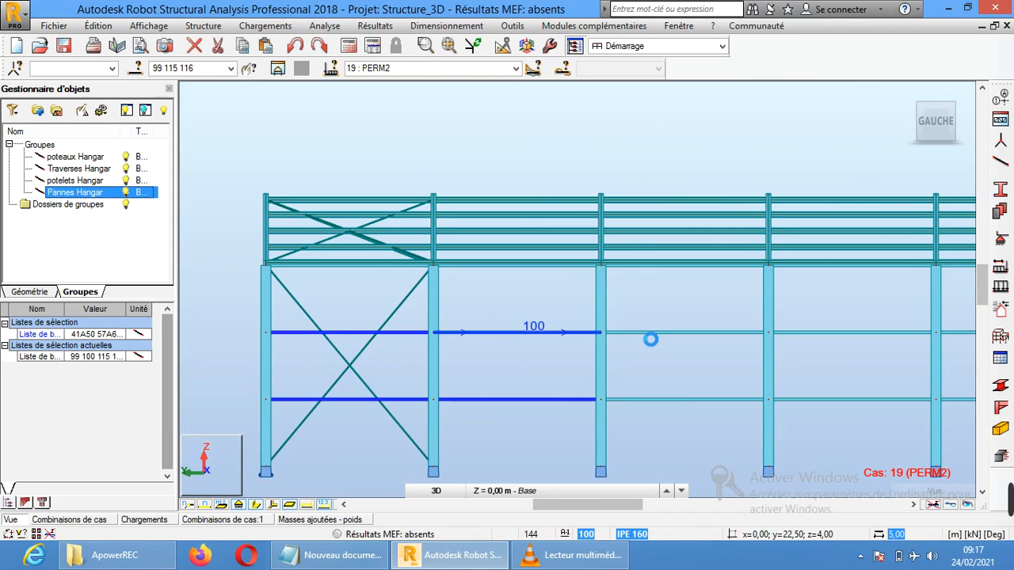
pyautogui.click(684, 400)
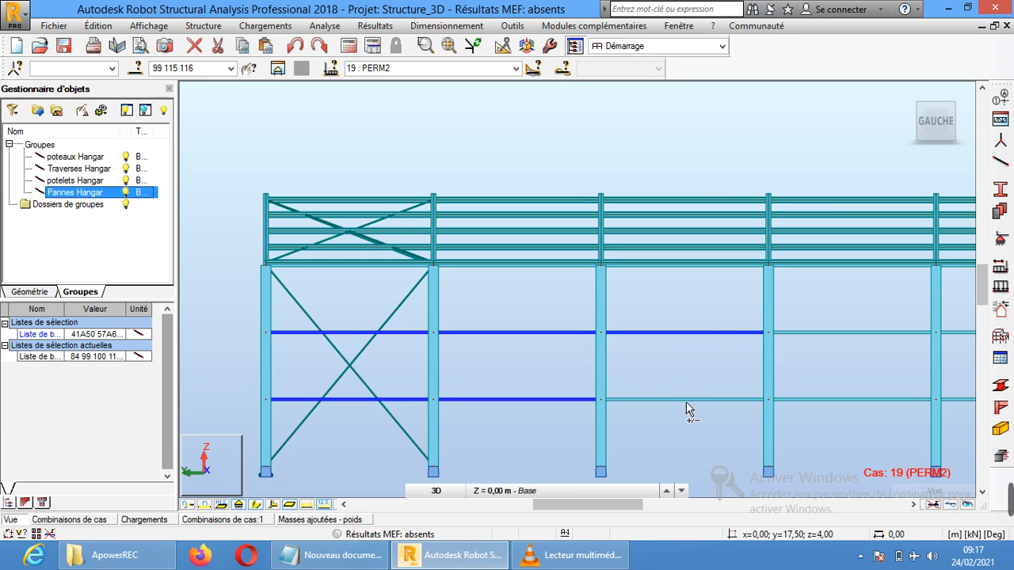
pyautogui.click(733, 400)
pyautogui.click(842, 396)
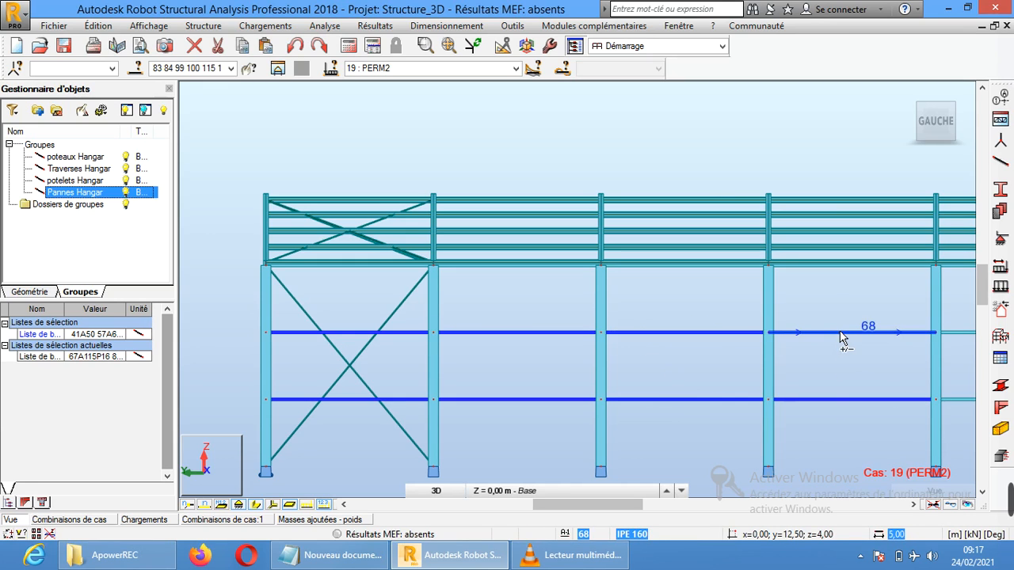
pyautogui.click(839, 332)
pyautogui.moveTo(600, 513); pyautogui.dragTo(636, 512)
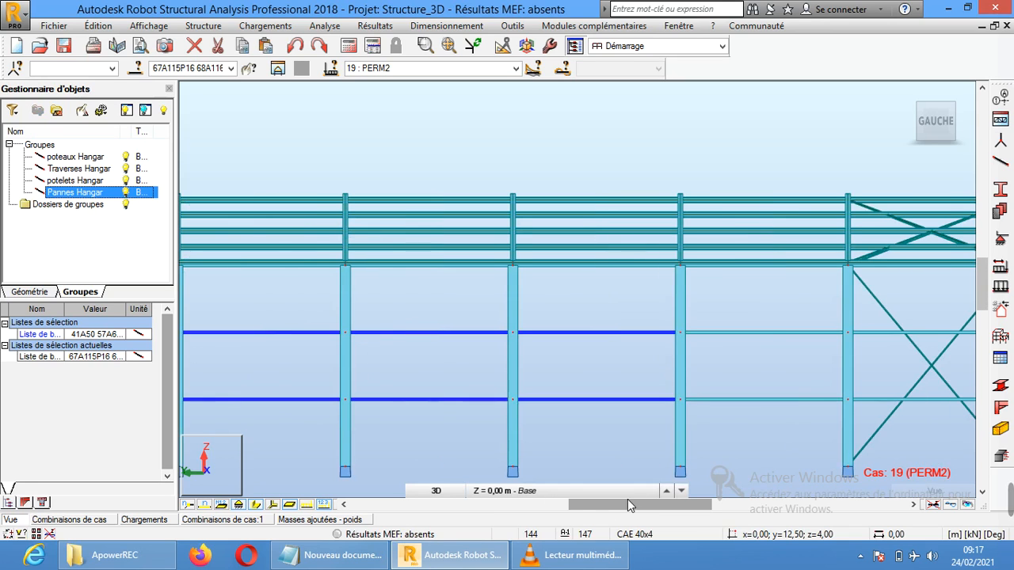
pyautogui.click(767, 331)
pyautogui.click(783, 400)
pyautogui.click(873, 332)
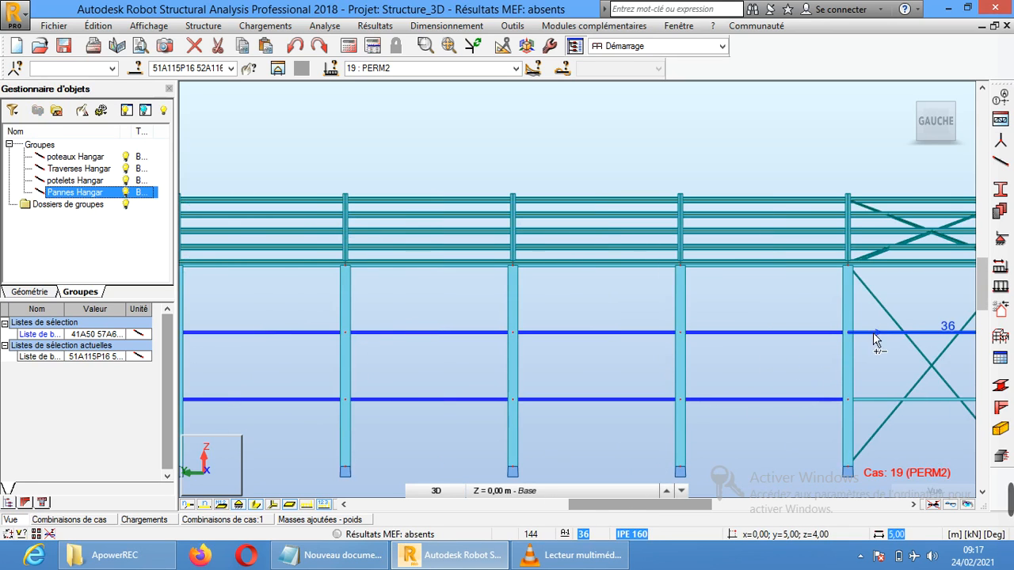
pyautogui.click(888, 399)
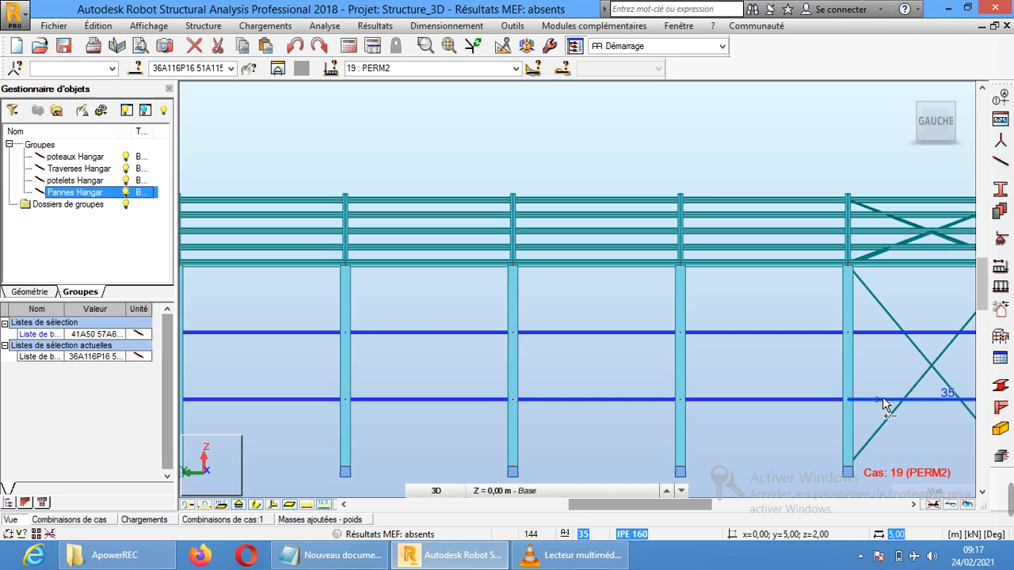
pyautogui.click(553, 505)
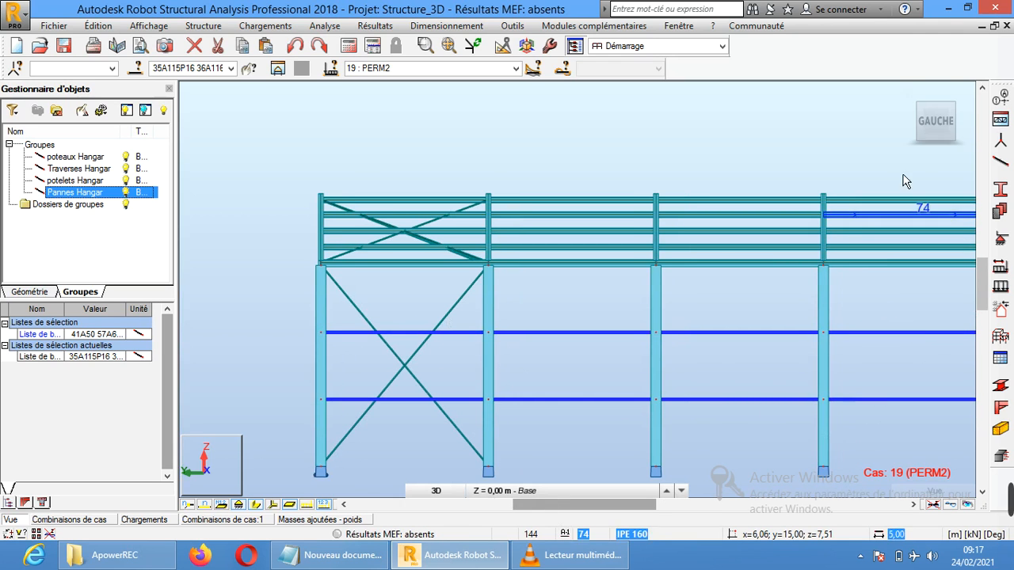
pyautogui.click(930, 133)
pyautogui.keyDown('shift'); pyautogui.moveTo(657, 238); pyautogui.dragTo(753, 289, button='middle'); pyautogui.keyUp('shift')
pyautogui.moveTo(937, 125); pyautogui.dragTo(930, 124)
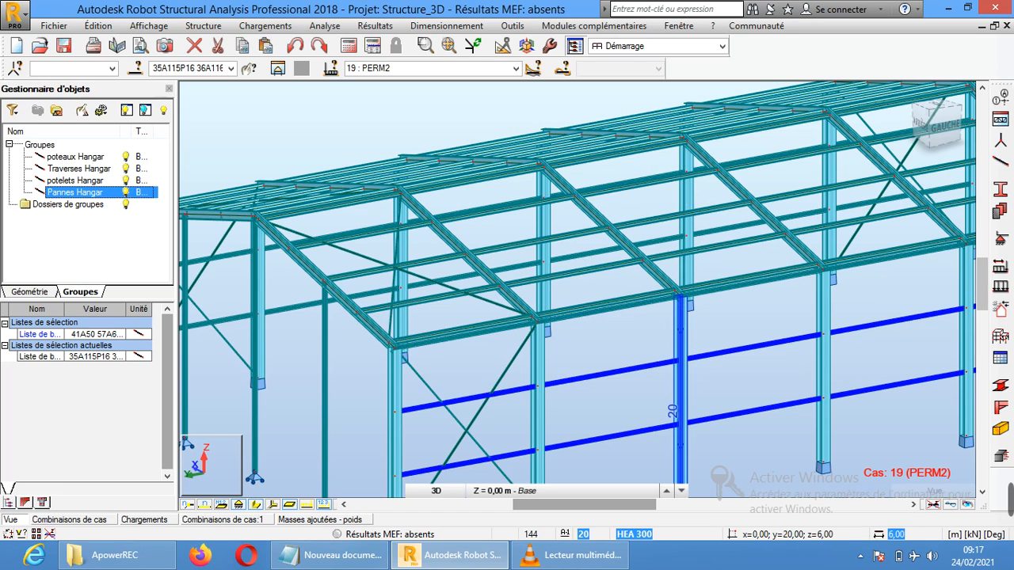
pyautogui.click(851, 309)
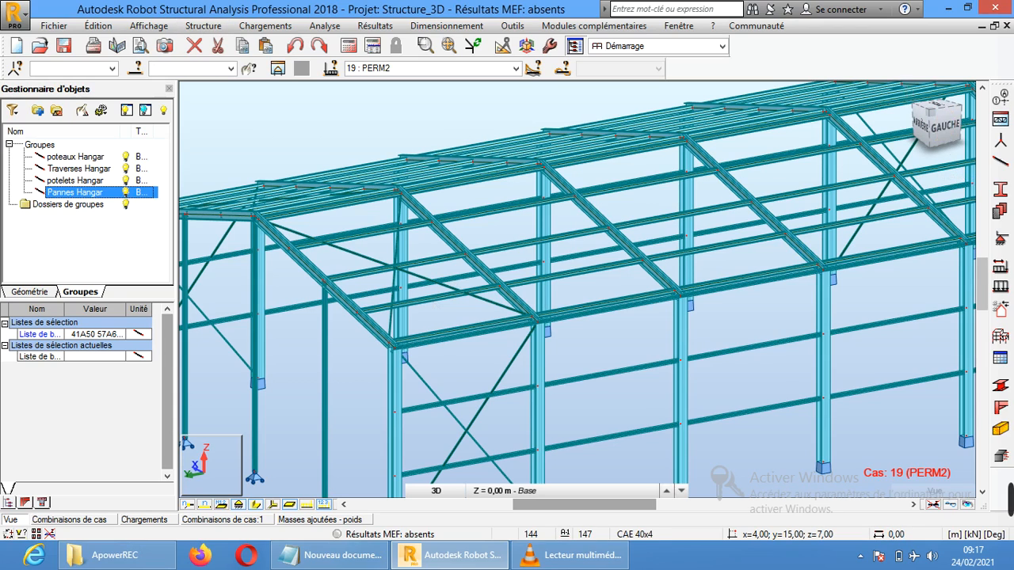
# Select bars 115 to 117 in the near gable bay of the x = 0 long wall, plus rails 99, 100, 83 and 84
pyautogui.moveTo(948, 131); pyautogui.dragTo(945, 155)
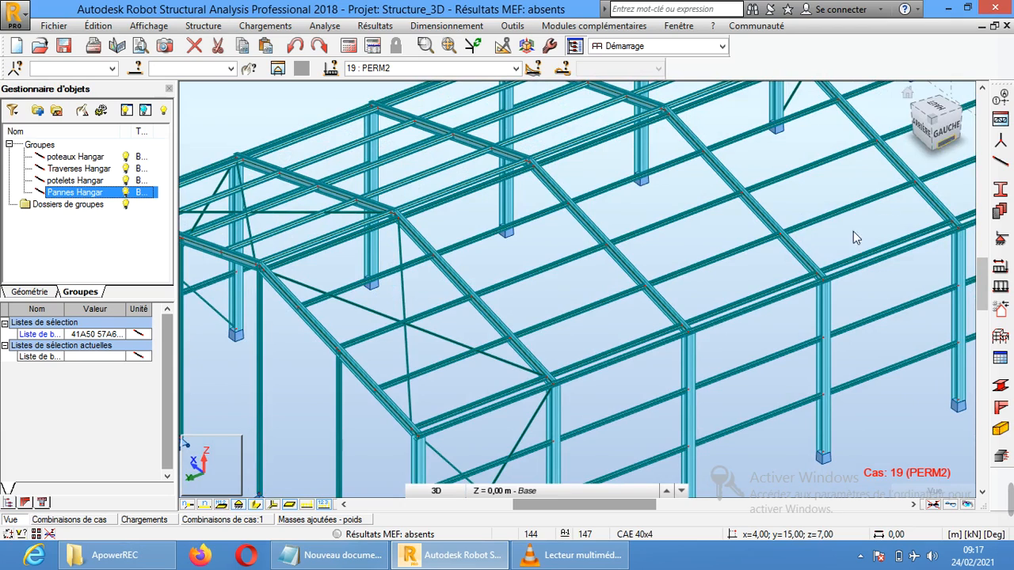
pyautogui.scroll(-2, 806, 328)
pyautogui.moveTo(904, 453)
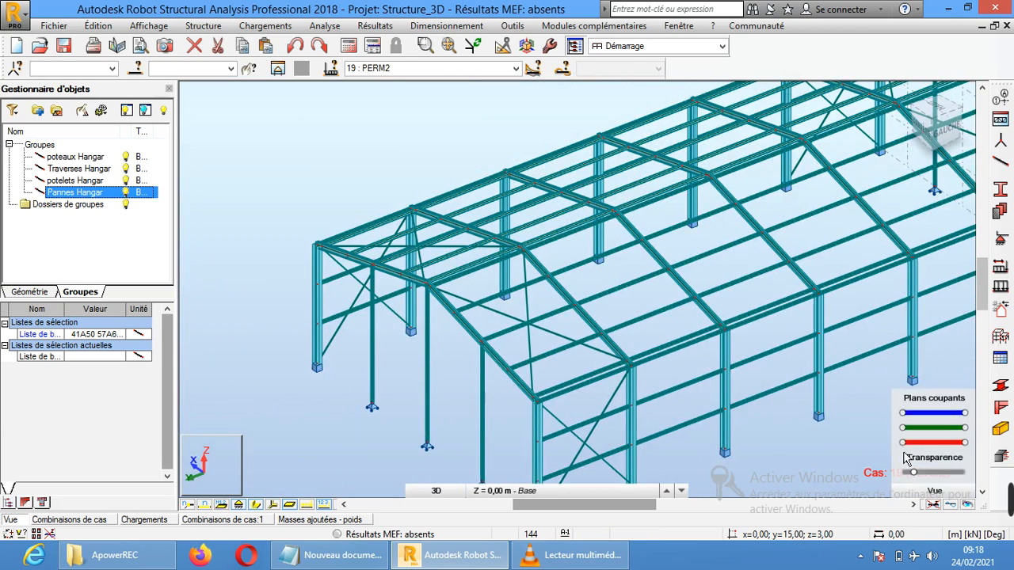
pyautogui.moveTo(870, 401); pyautogui.dragTo(689, 403, button='middle')
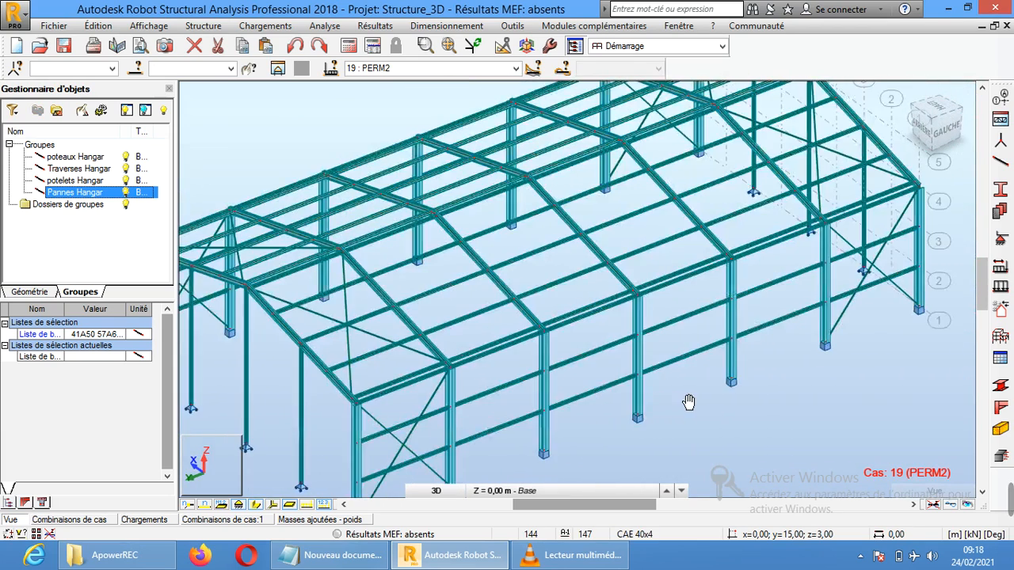
pyautogui.click(434, 467)
pyautogui.click(404, 422)
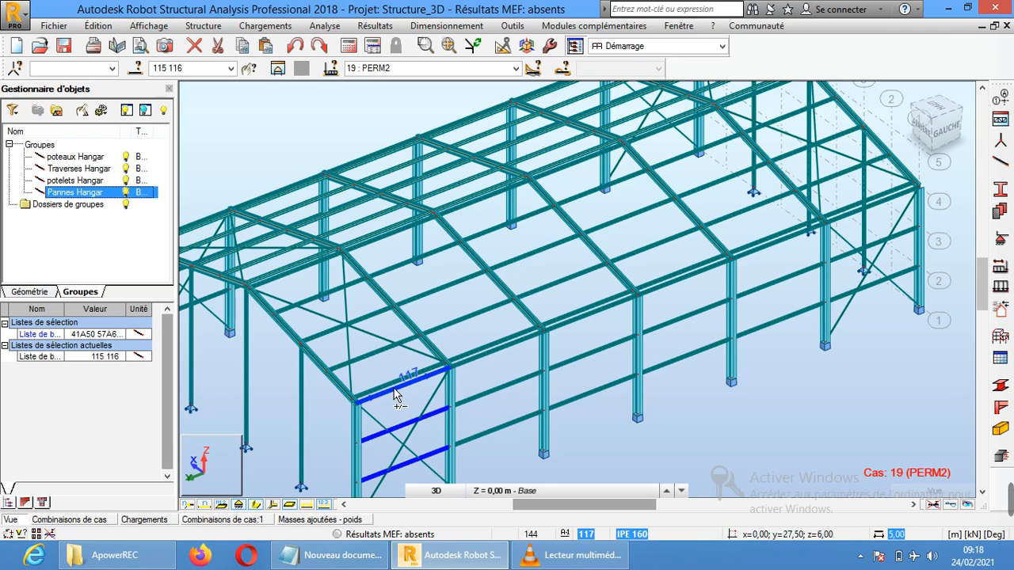
pyautogui.click(473, 418)
pyautogui.click(497, 387)
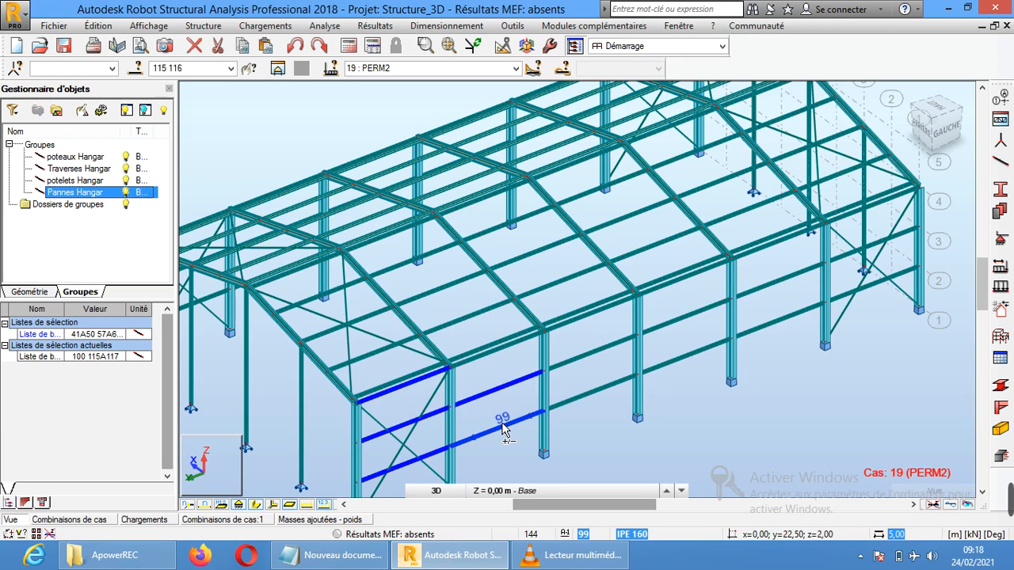
pyautogui.click(608, 372)
pyautogui.click(599, 350)
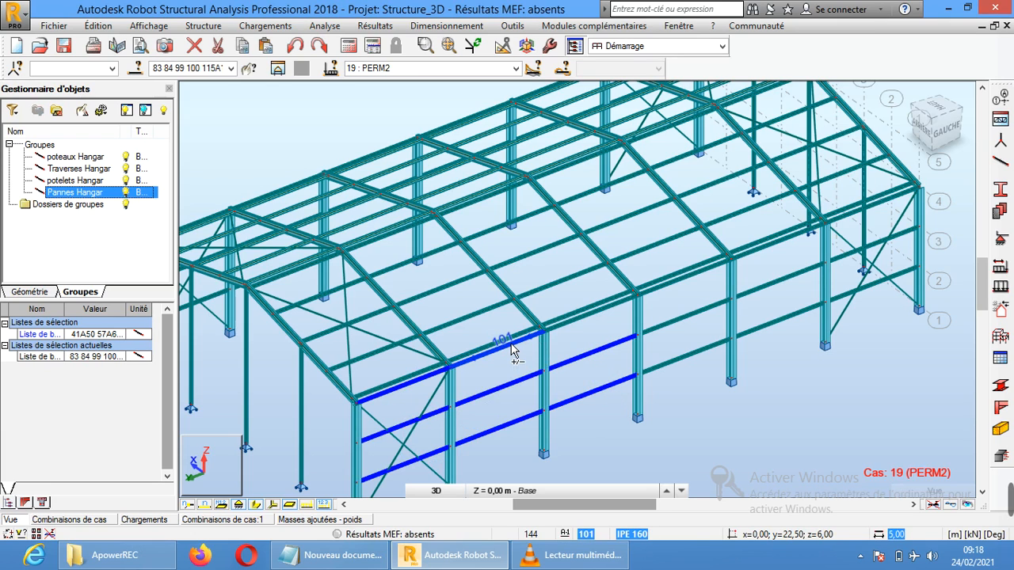
# Add eaves bars 101 and 85 and the fourth bay's bars 67 to 69 to the long wall selection
pyautogui.click(513, 351)
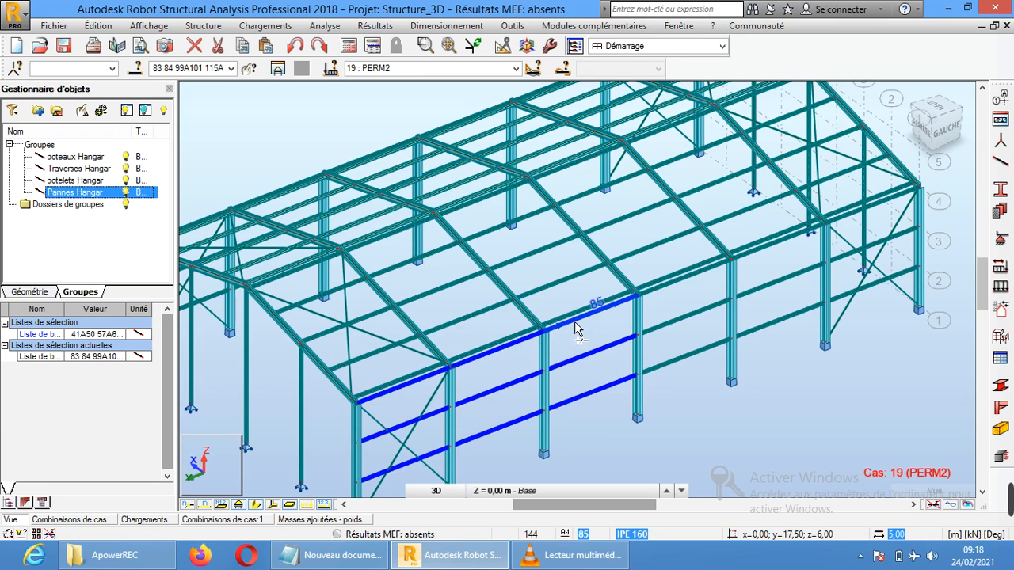
pyautogui.click(577, 328)
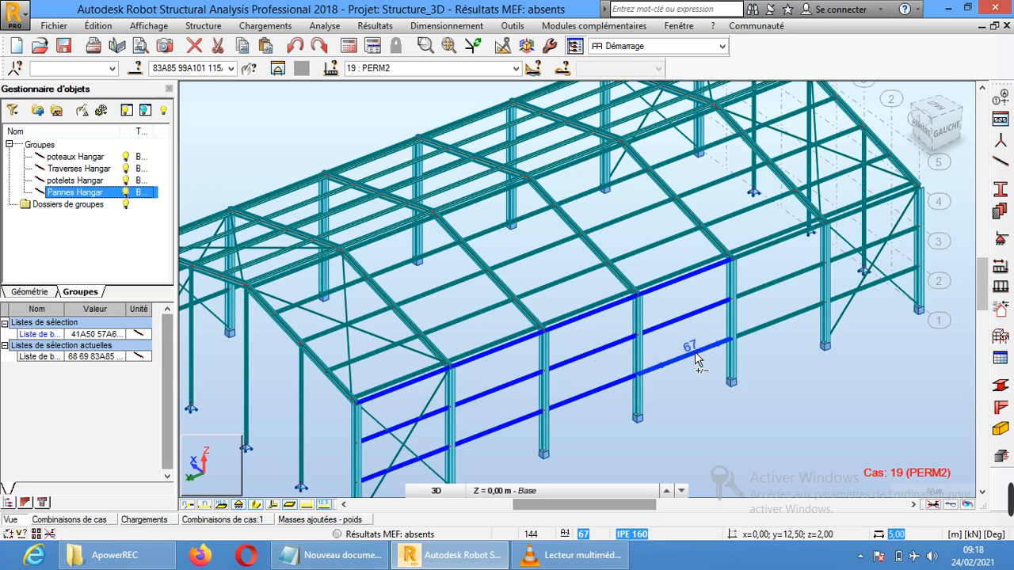
pyautogui.click(694, 352)
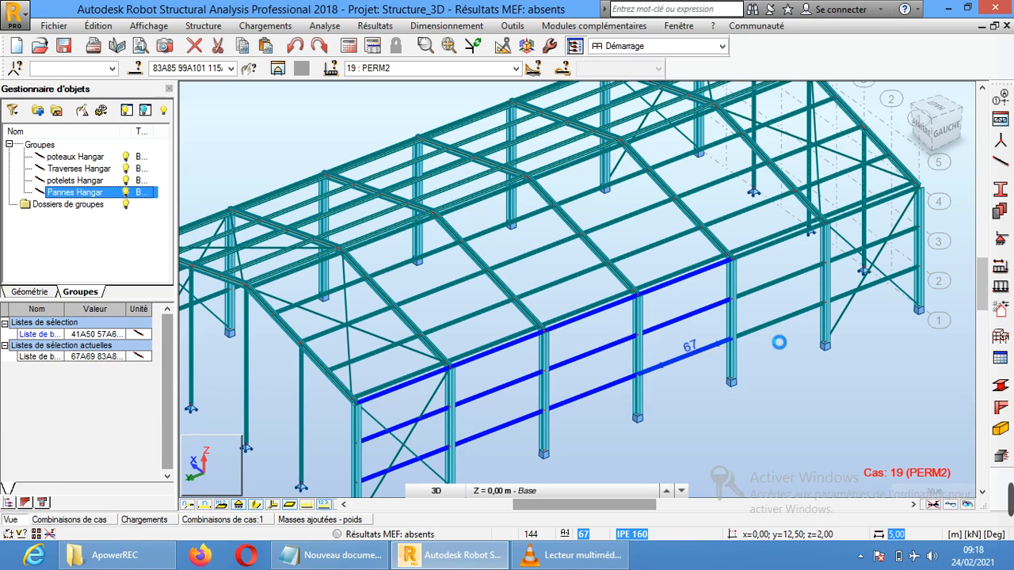
# Add the last two bays' wall rails and eaves bars, 51 to 53 and 35 to 37, to the selection
pyautogui.click(786, 294)
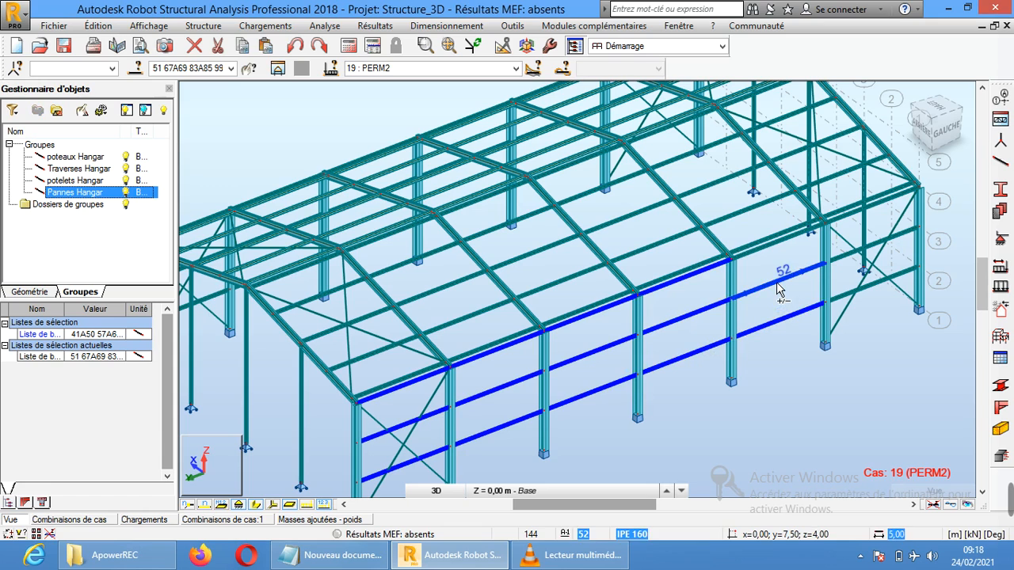
pyautogui.click(824, 240)
pyautogui.click(851, 216)
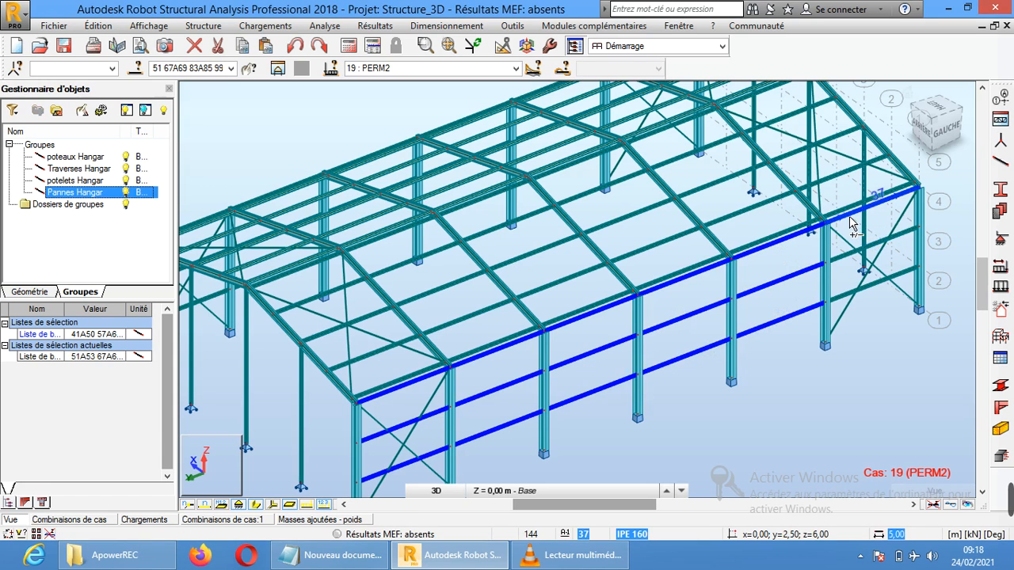
pyautogui.click(849, 262)
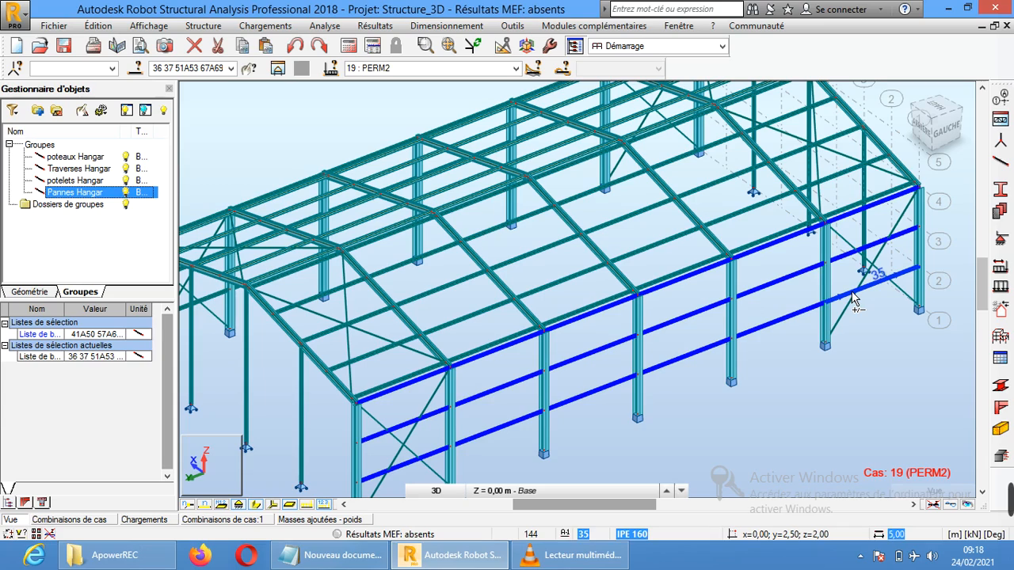
pyautogui.click(854, 298)
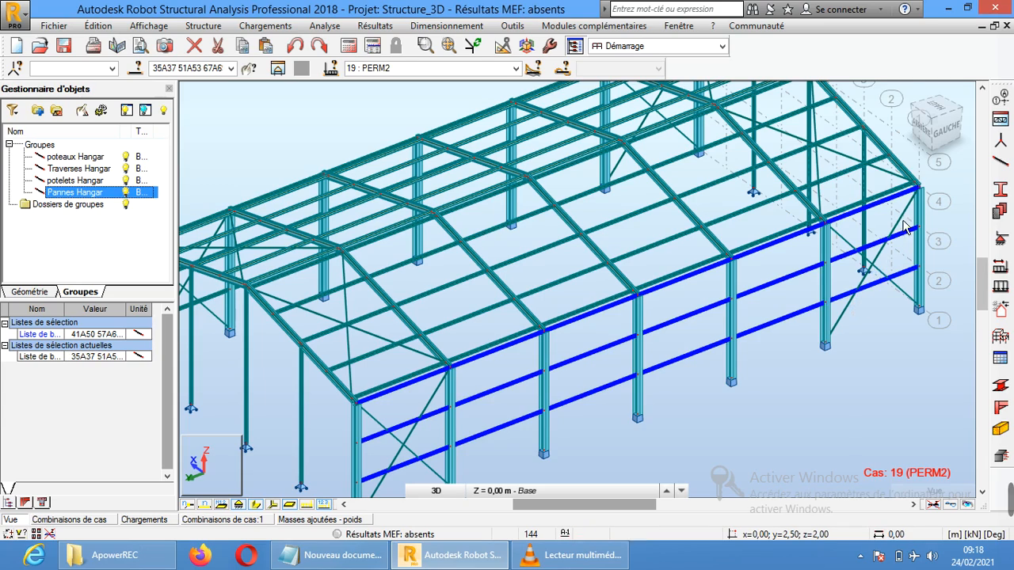
# Add the opposite long wall's eaves bar and two rails in the far gable bay, bars 38 to 40, to the selection
pyautogui.moveTo(926, 130); pyautogui.dragTo(957, 127)
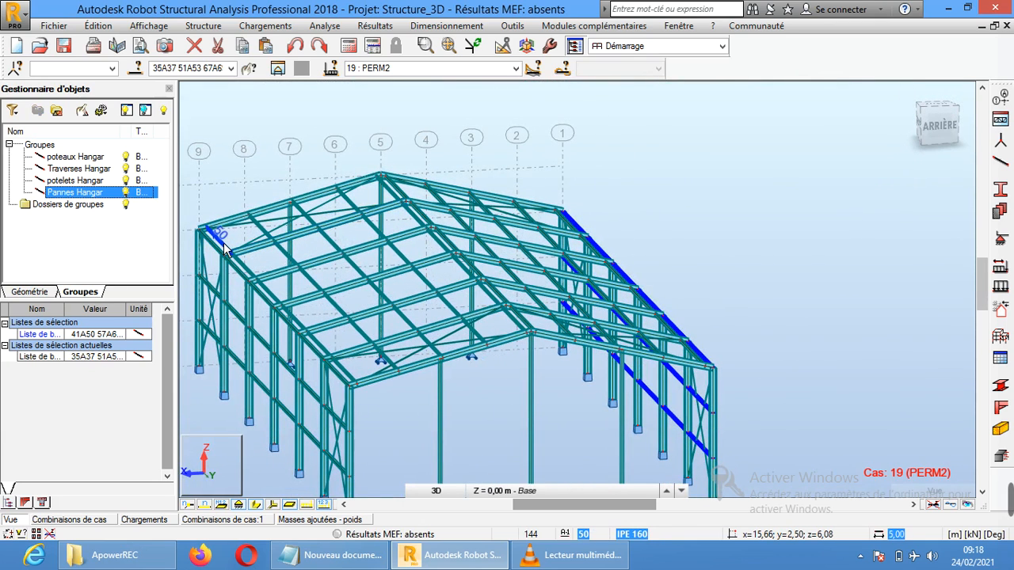
pyautogui.scroll(1, 224, 248)
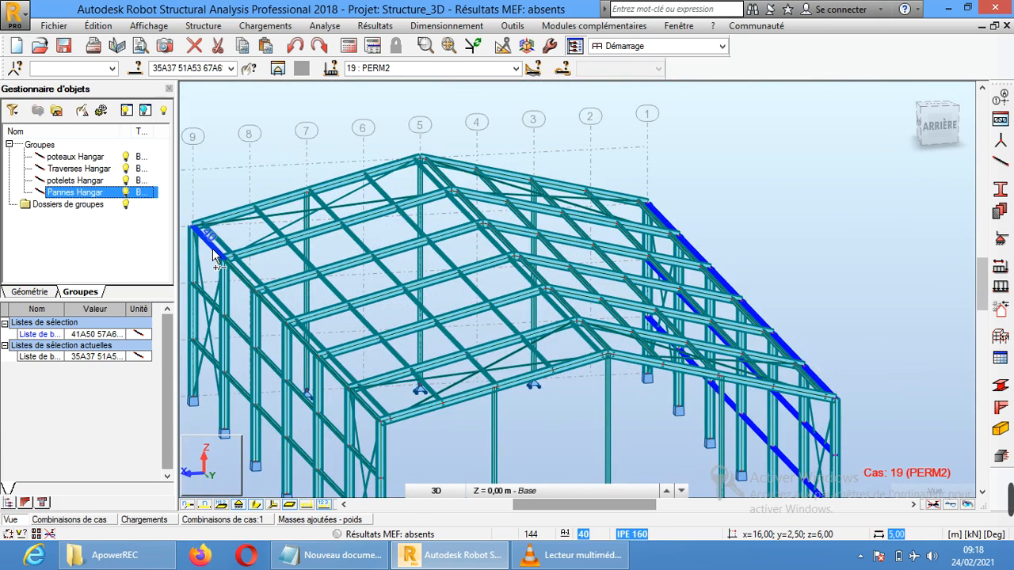
pyautogui.click(214, 255)
pyautogui.click(201, 301)
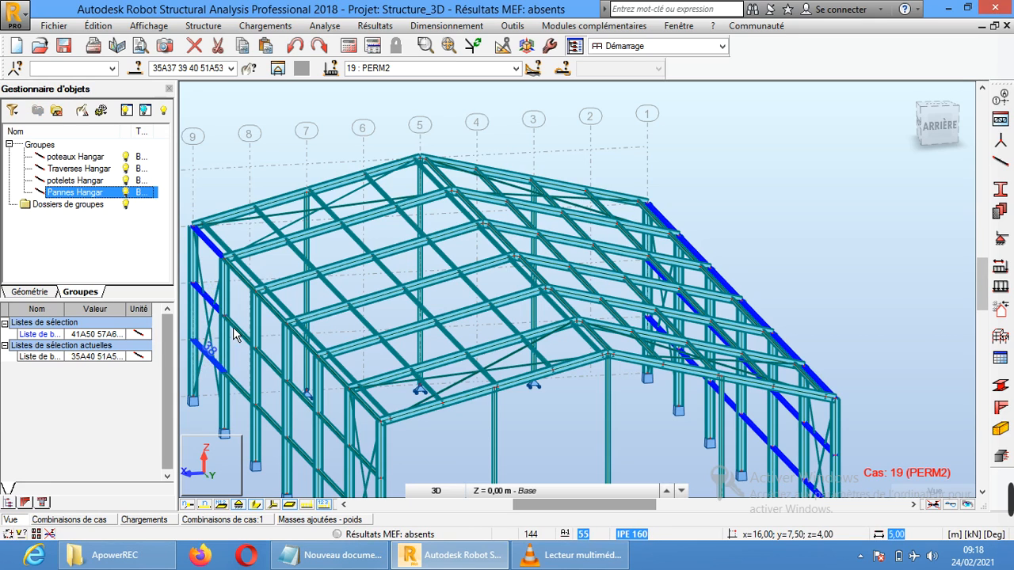
pyautogui.click(205, 361)
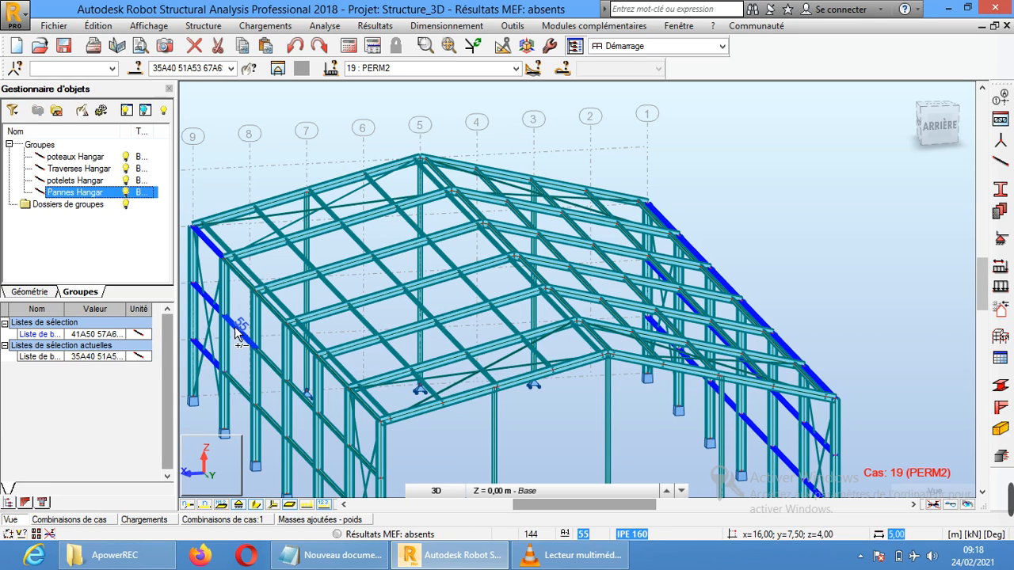
# Add the remaining wall rails and eaves bars of the x = 16 long wall, up to the near gable bay, to the selection
pyautogui.keyDown('ctrl'); pyautogui.click(233, 386); pyautogui.keyUp('ctrl')
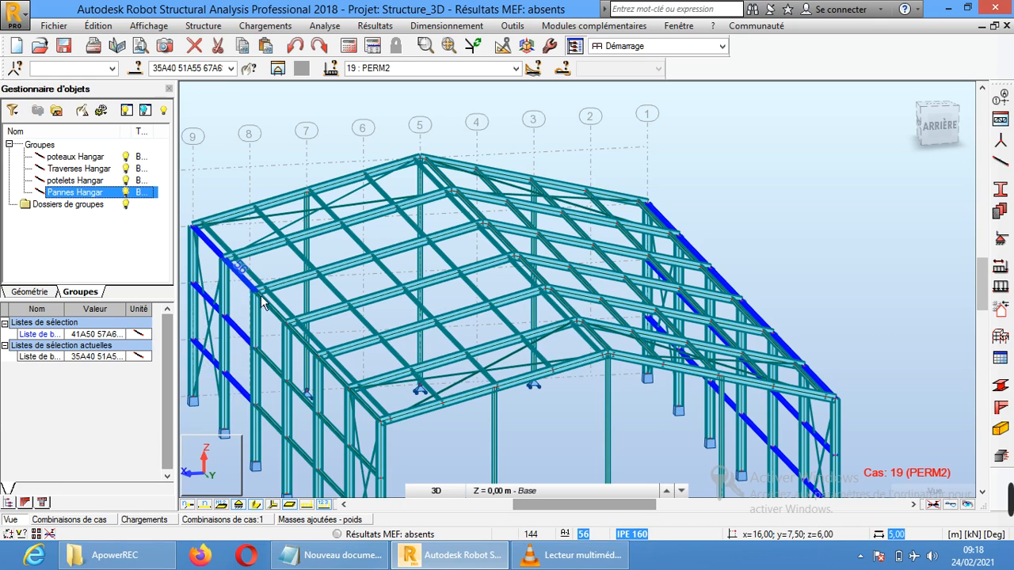
pyautogui.click(261, 301)
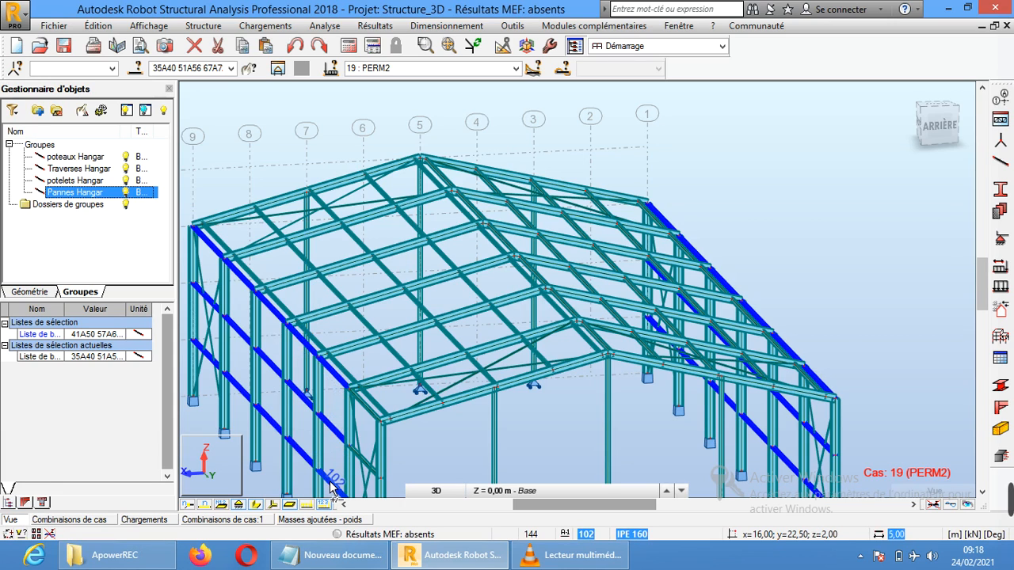
pyautogui.moveTo(446, 450); pyautogui.dragTo(472, 363, button='middle')
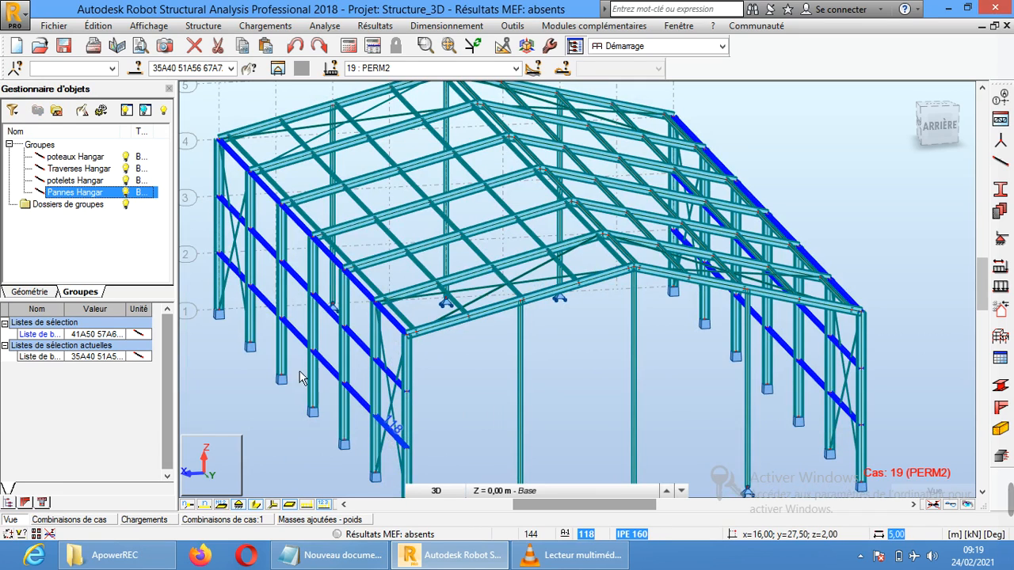
# Create a group from the selected long-wall bars and name it "Lisses Hangar"
pyautogui.rightClick(109, 251)
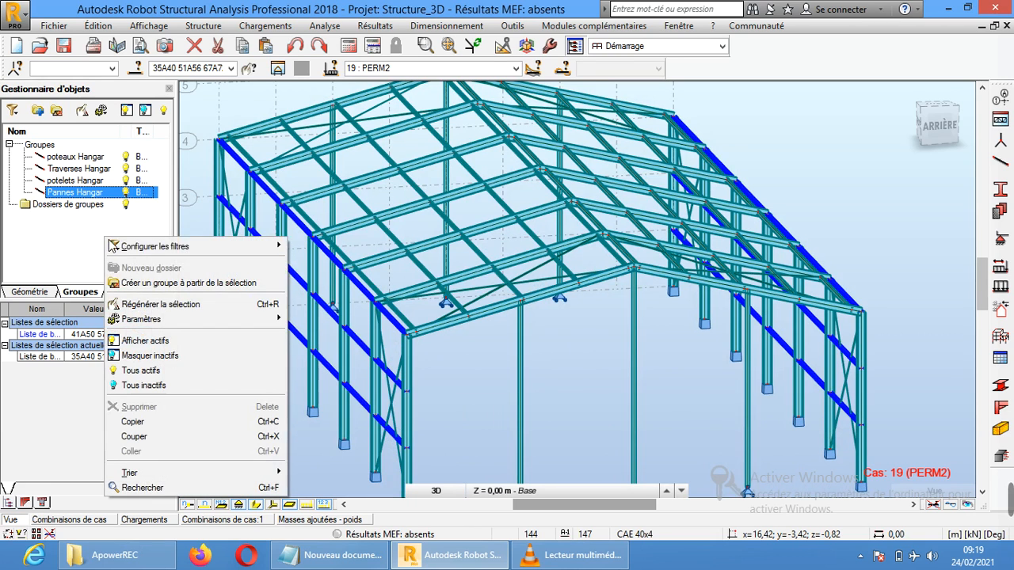
pyautogui.click(163, 282)
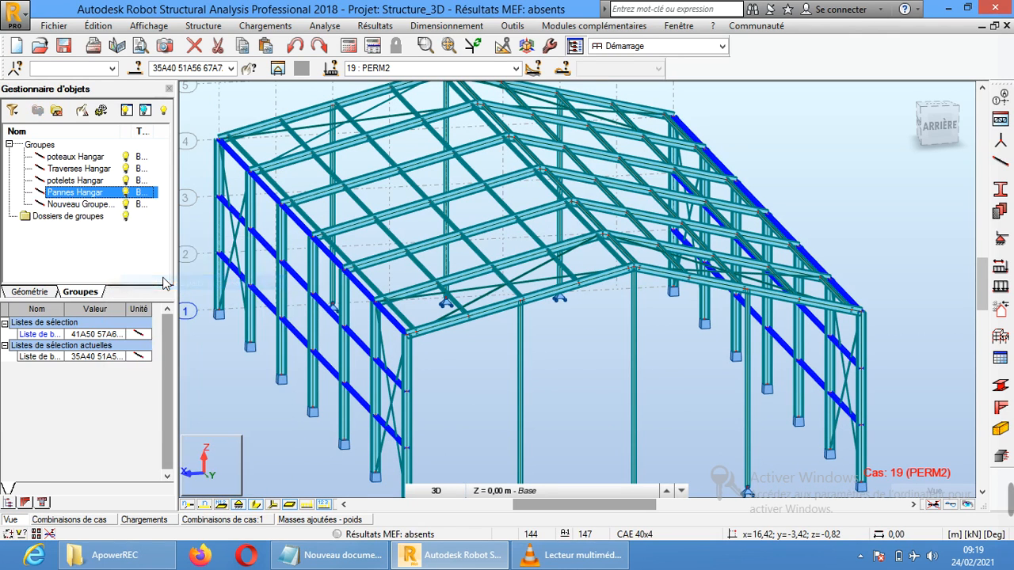
pyautogui.click(106, 206)
pyautogui.click(111, 208)
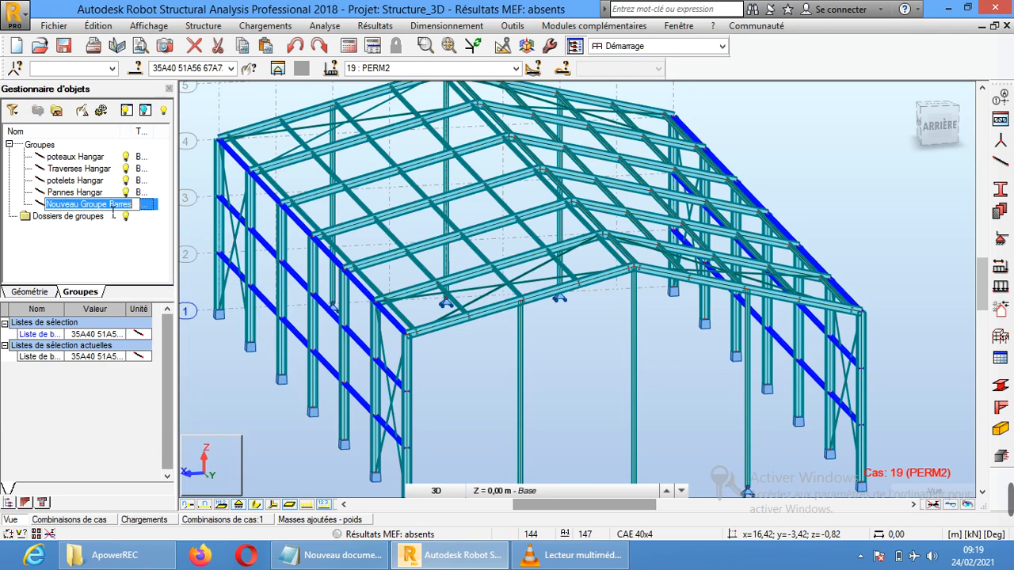
pyautogui.write('Lisses Hangar')
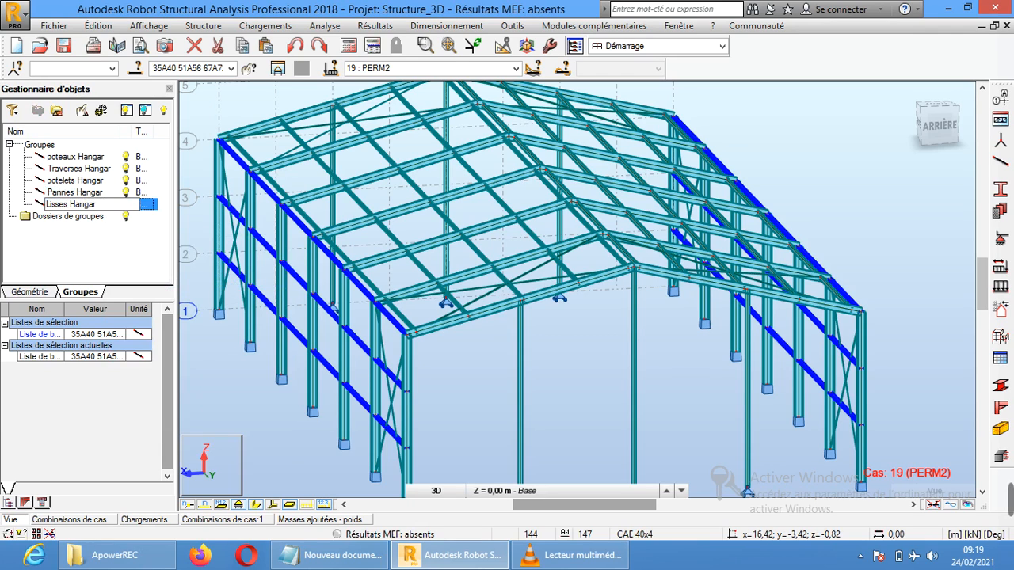
pyautogui.press('Return')
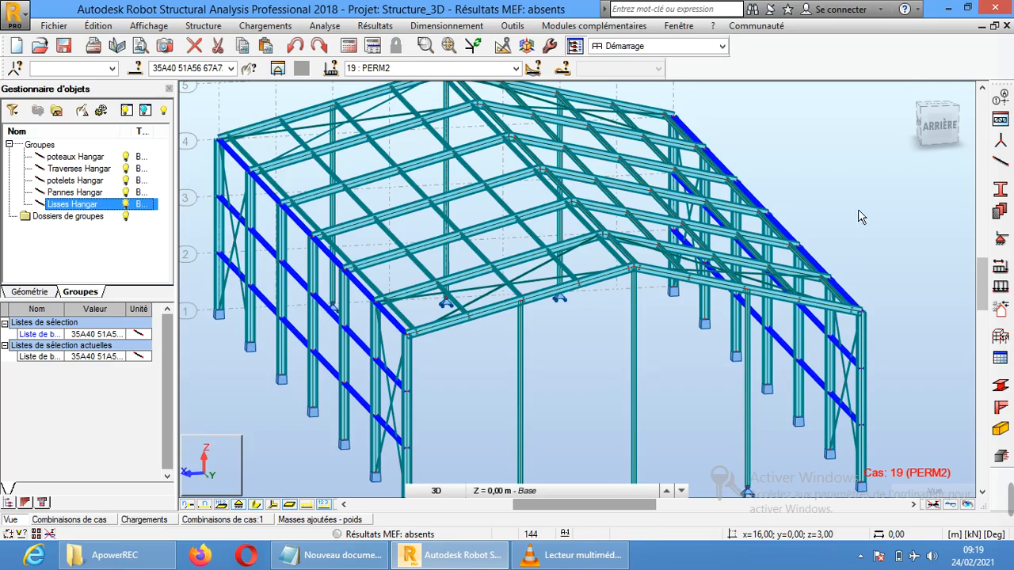
# Check the bars of the Lisses Hangar group on both long walls, clearing and recalling their selection
pyautogui.click(934, 127)
pyautogui.moveTo(933, 127)
pyautogui.mouseDown()
pyautogui.moveTo(903, 122)
pyautogui.moveTo(971, 120)
pyautogui.moveTo(945, 116)
pyautogui.mouseUp()
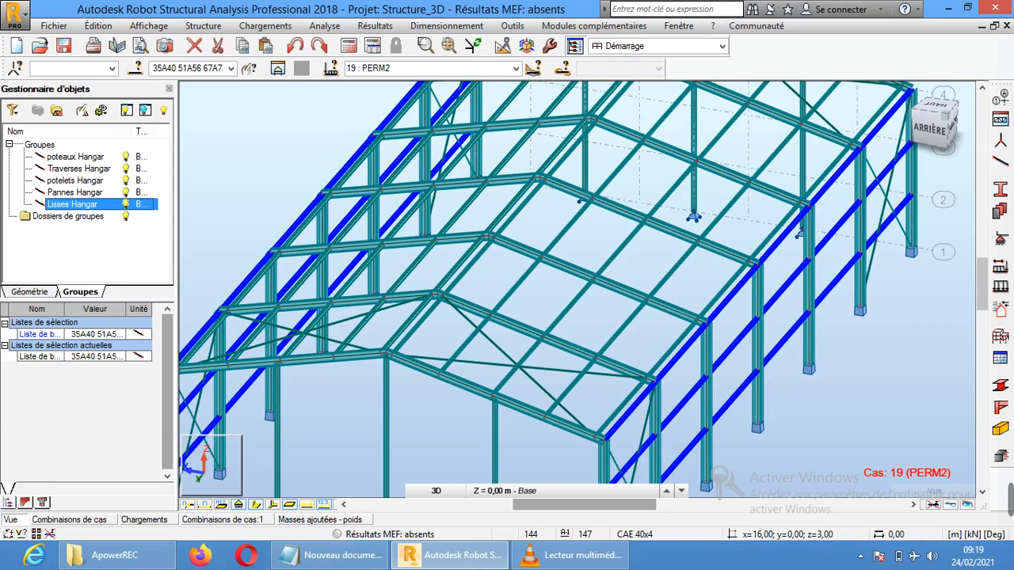
pyautogui.click(892, 382)
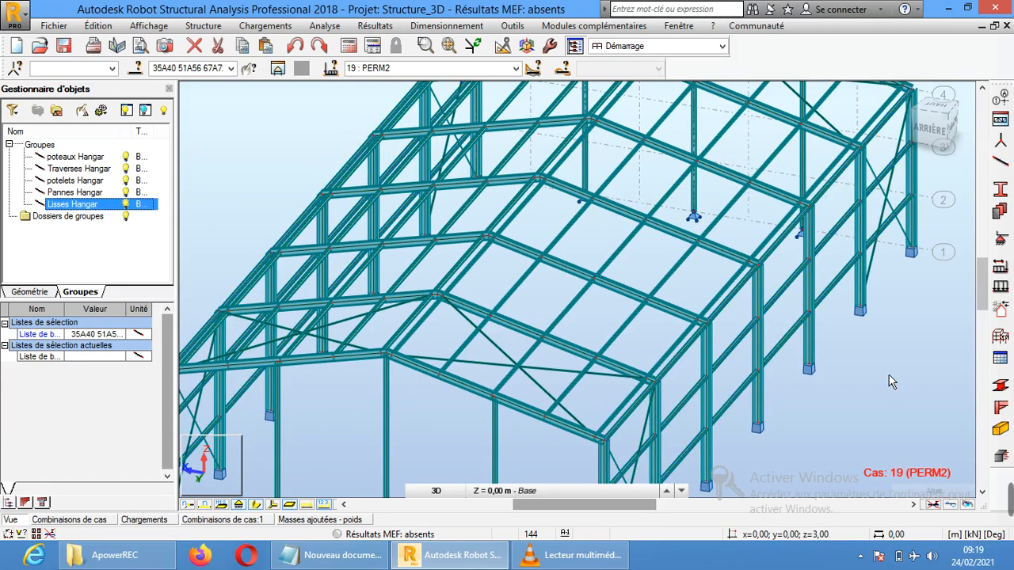
pyautogui.click(230, 68)
pyautogui.click(199, 179)
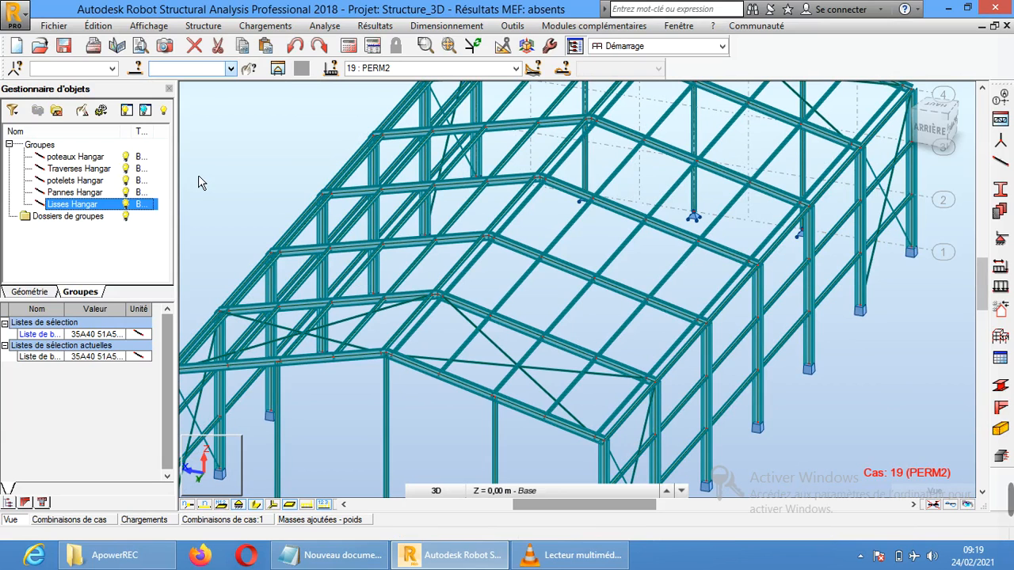
pyautogui.scroll(-1, 847, 373)
pyautogui.scroll(-1, 847, 367)
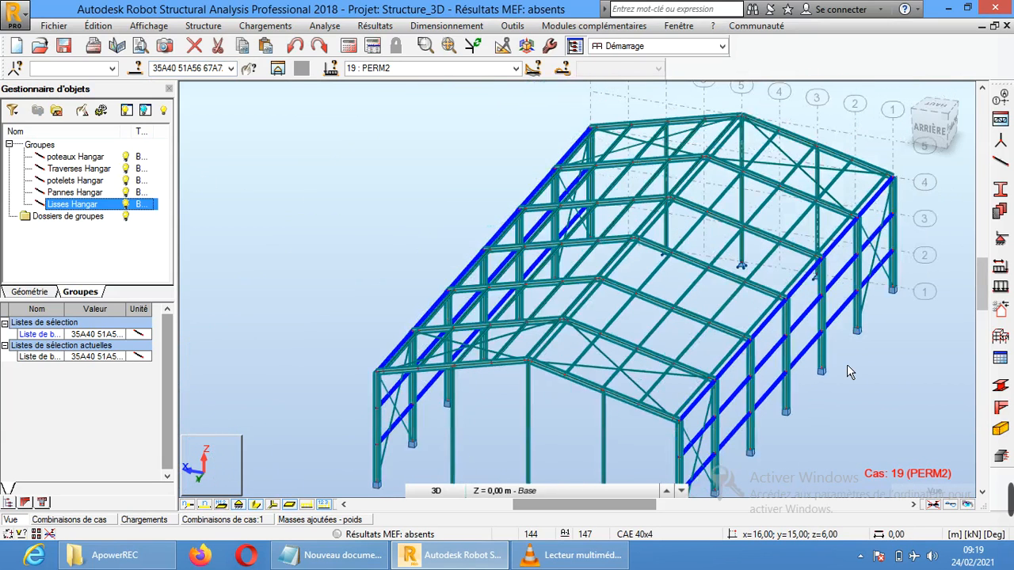
# Clear the selection and select the diagonal roof bracing bars 139 to 146 in the two end bays
pyautogui.click(893, 353)
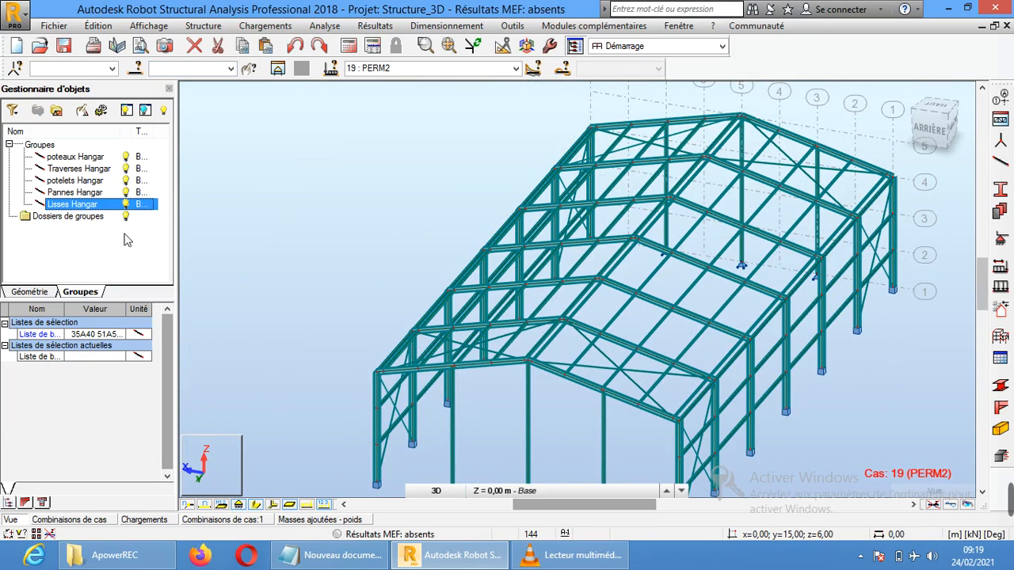
pyautogui.click(604, 366)
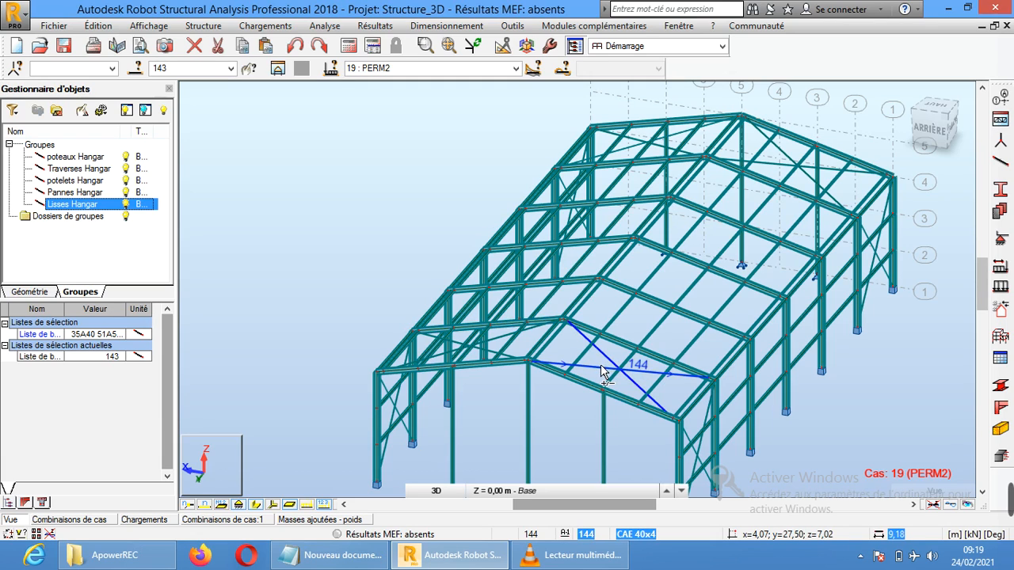
pyautogui.click(494, 345)
pyautogui.click(458, 349)
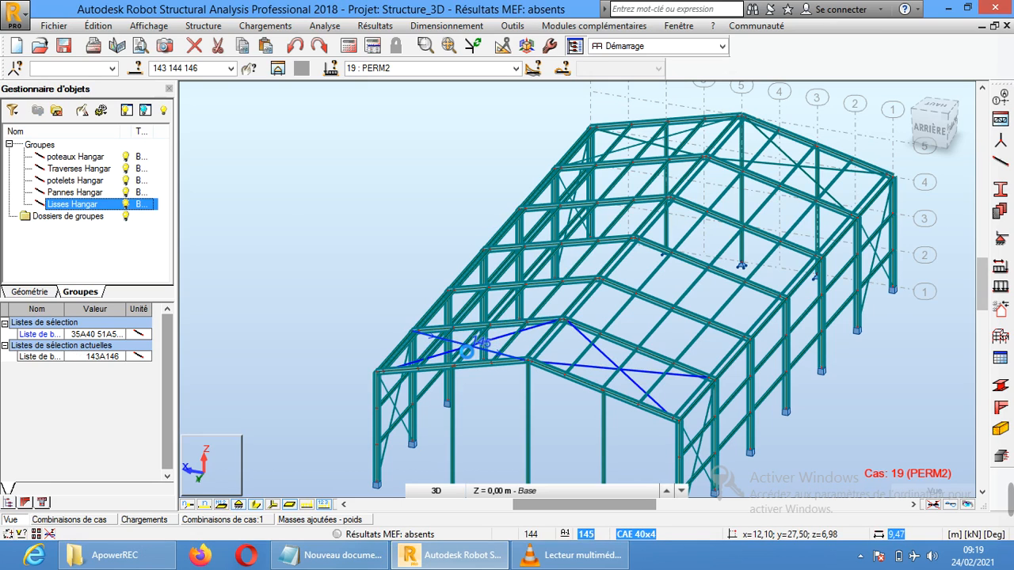
pyautogui.click(832, 176)
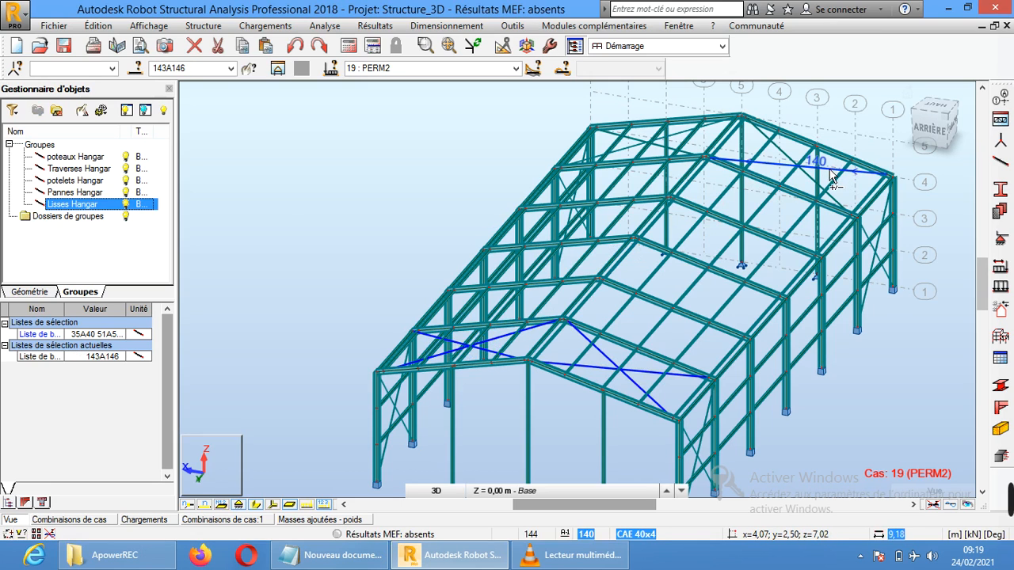
pyautogui.click(824, 191)
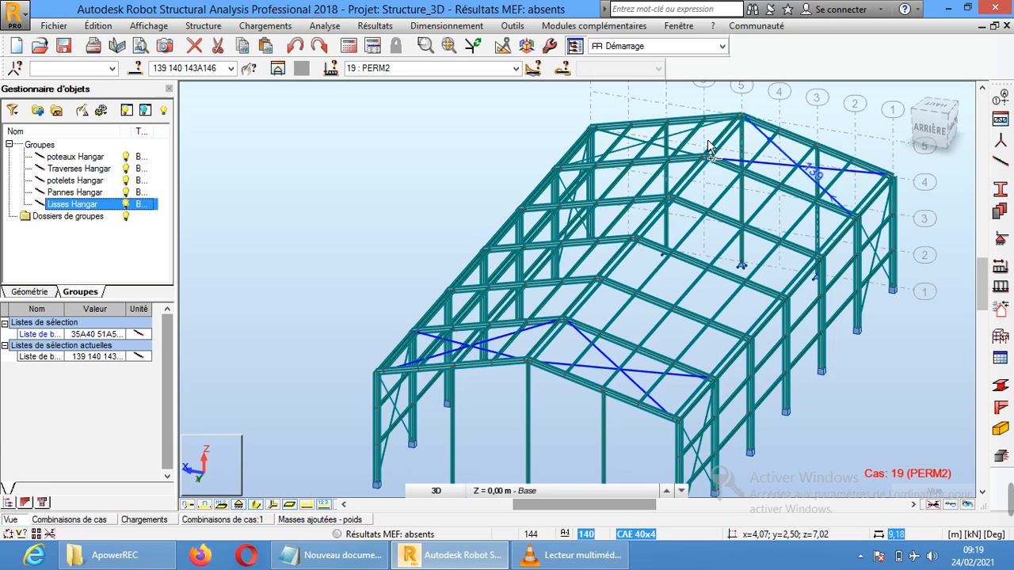
pyautogui.click(654, 148)
pyautogui.click(658, 145)
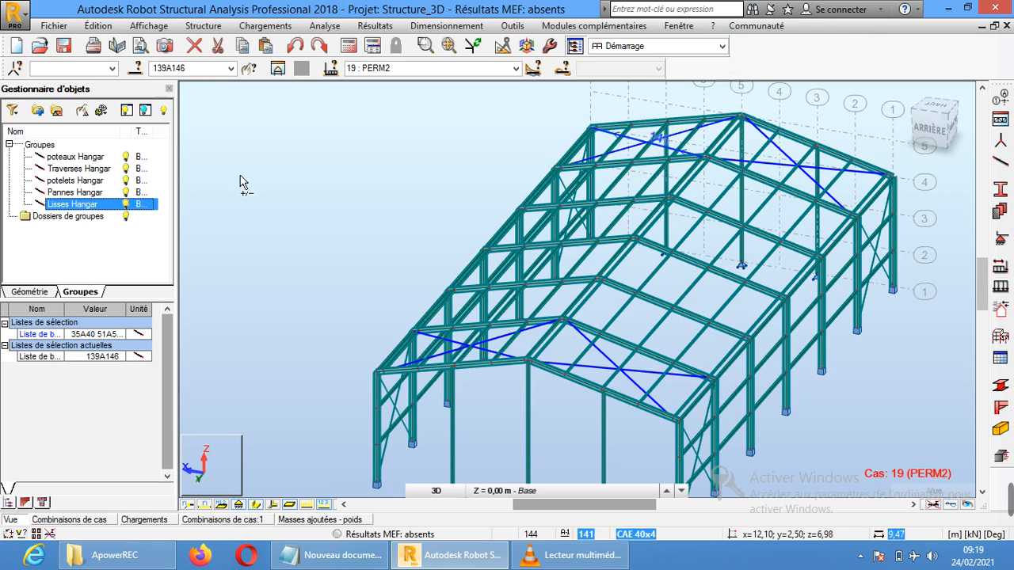
# Create a group from the selected roof bracing bars and name it "Contreventements toiture hangar"
pyautogui.rightClick(71, 251)
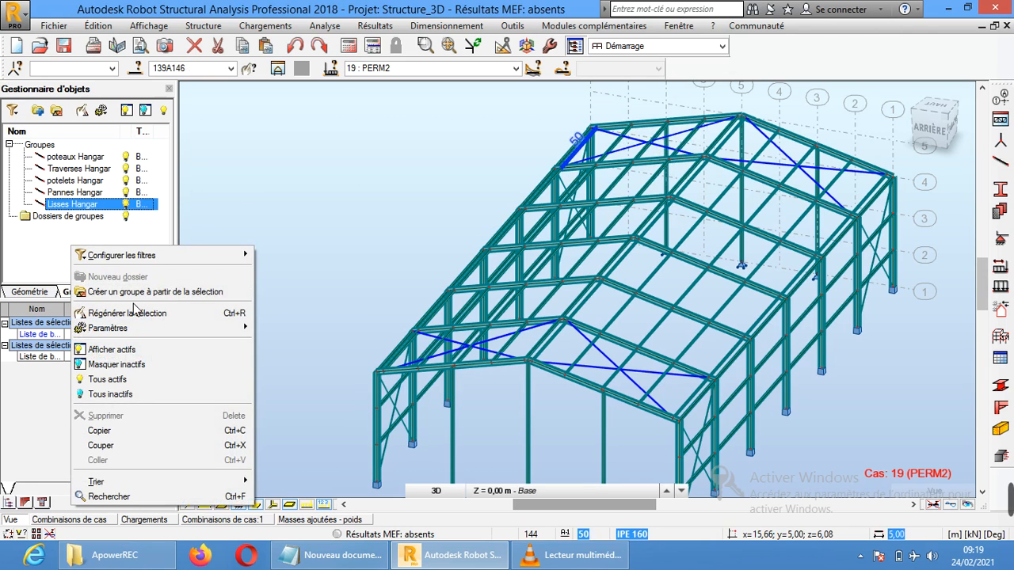
pyautogui.click(134, 292)
pyautogui.click(91, 218)
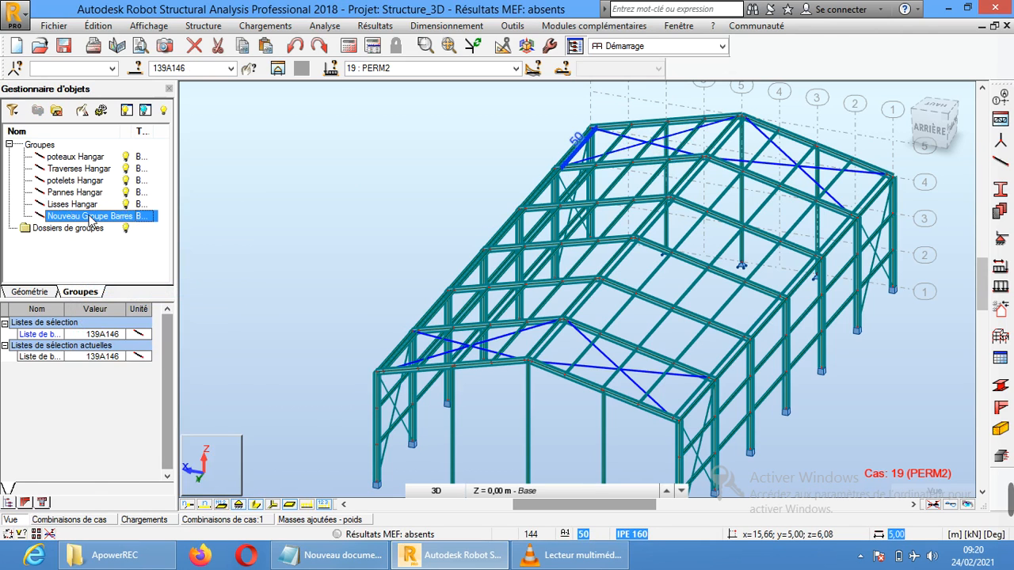
pyautogui.click(89, 216)
pyautogui.write('Contreventements toiture')
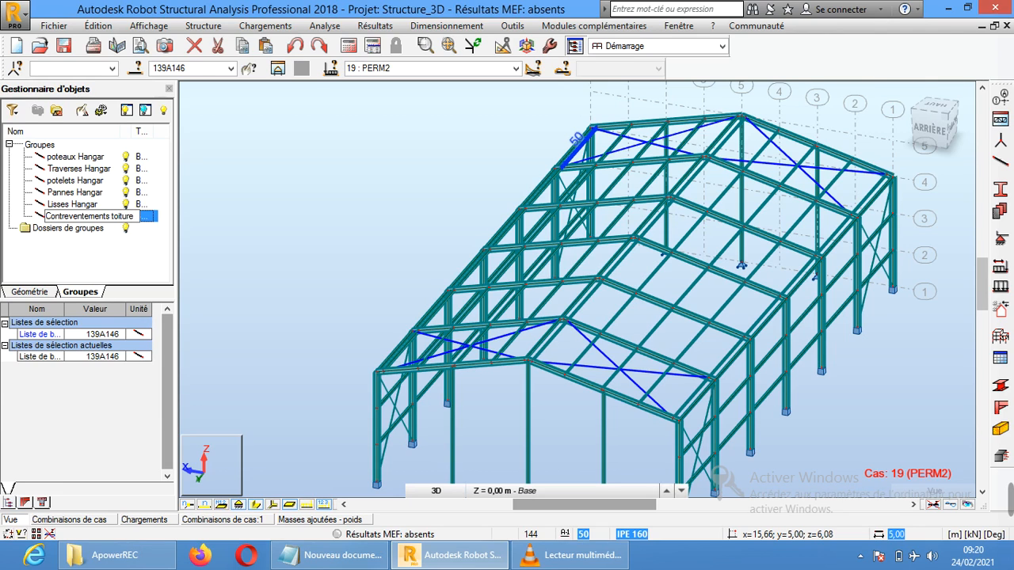
pyautogui.write('han')
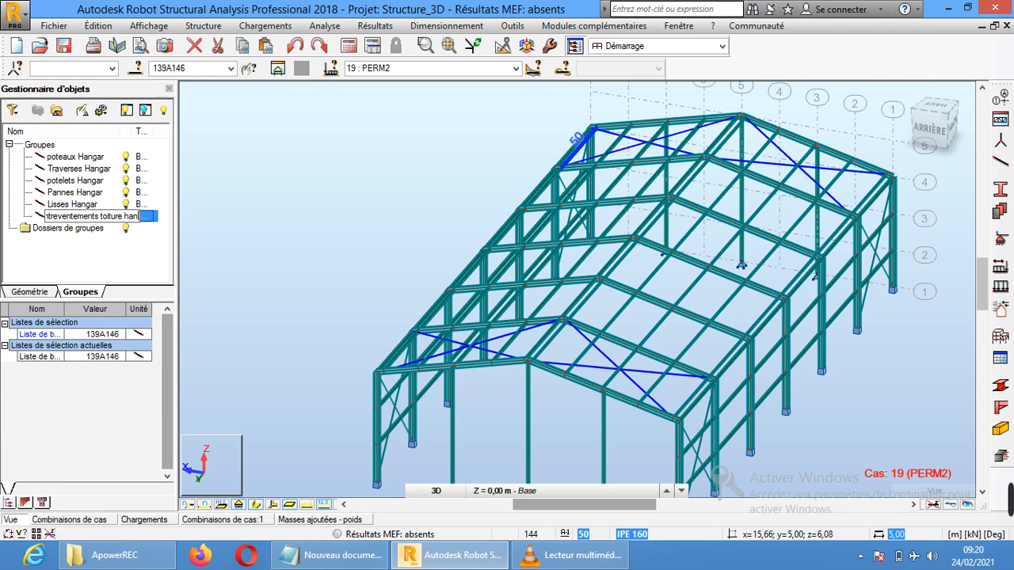
pyautogui.write('gar')
pyautogui.press('Return')
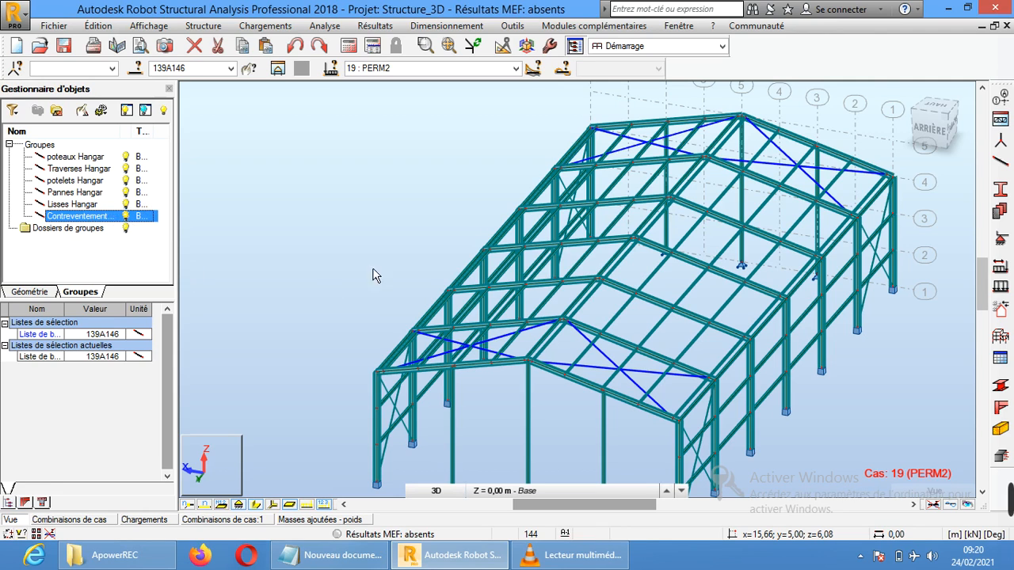
# Clear the selection and select wall bracing bars 135 to 138 in both end bays of the x = 0 long wall
pyautogui.click(898, 384)
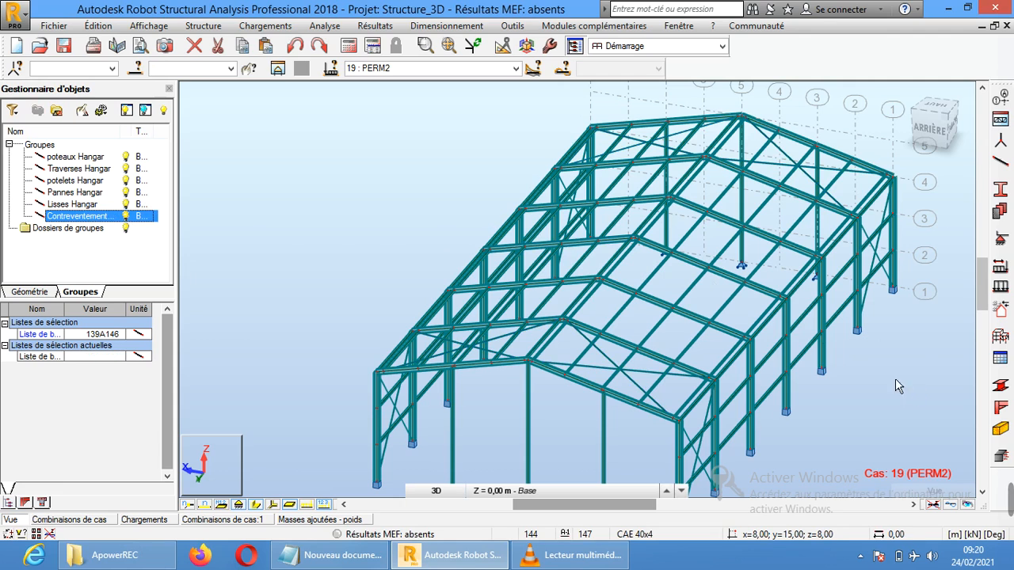
pyautogui.click(232, 68)
pyautogui.click(232, 70)
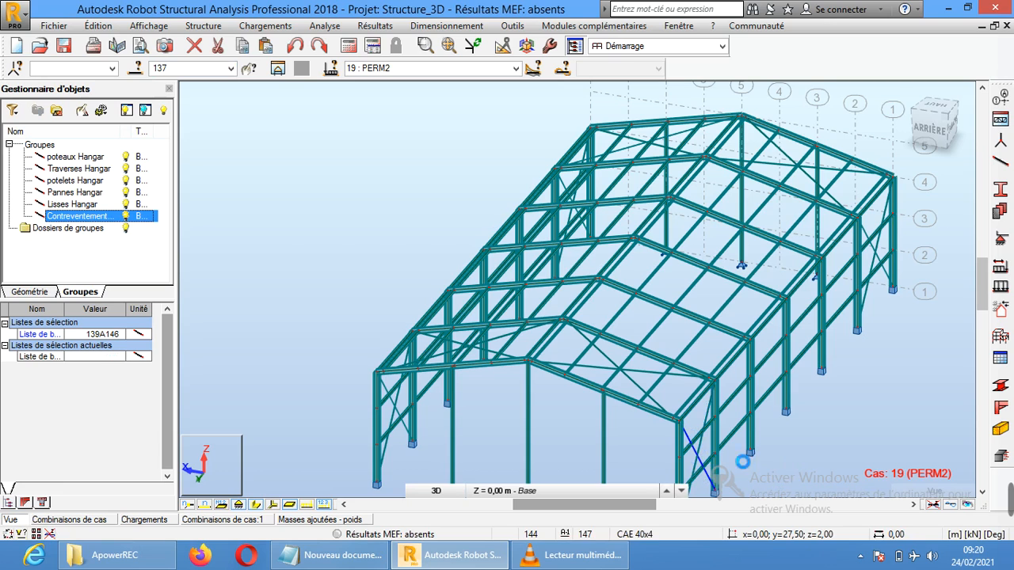
pyautogui.click(705, 426)
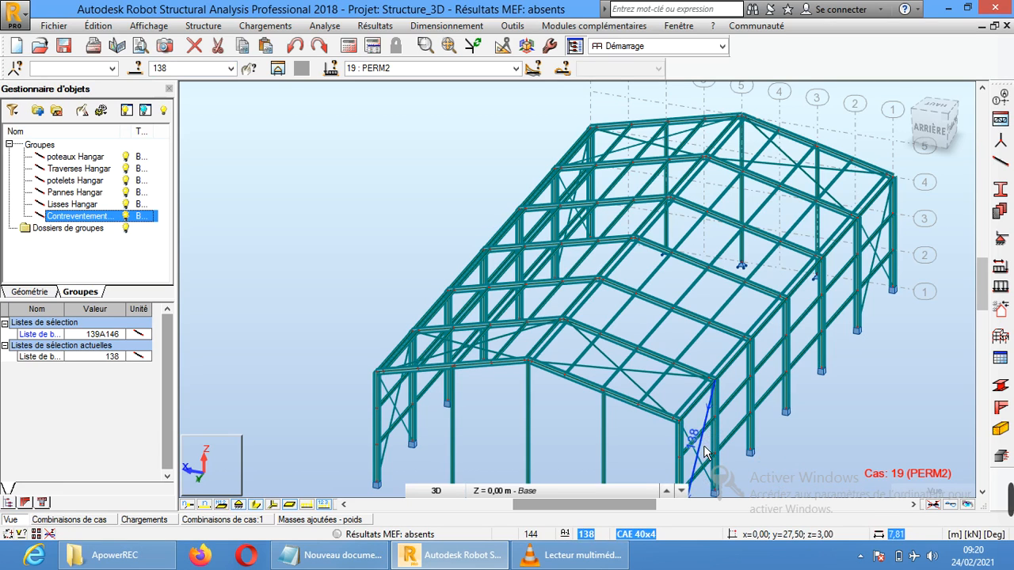
pyautogui.keyDown('ctrl'); pyautogui.click(702, 466); pyautogui.keyUp('ctrl')
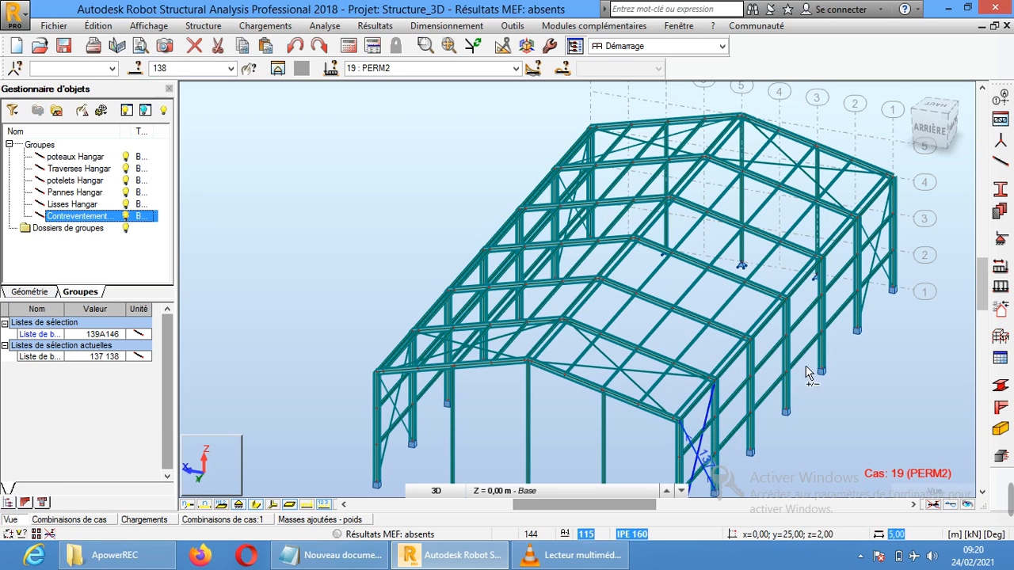
pyautogui.keyDown('ctrl'); pyautogui.click(880, 255); pyautogui.keyUp('ctrl')
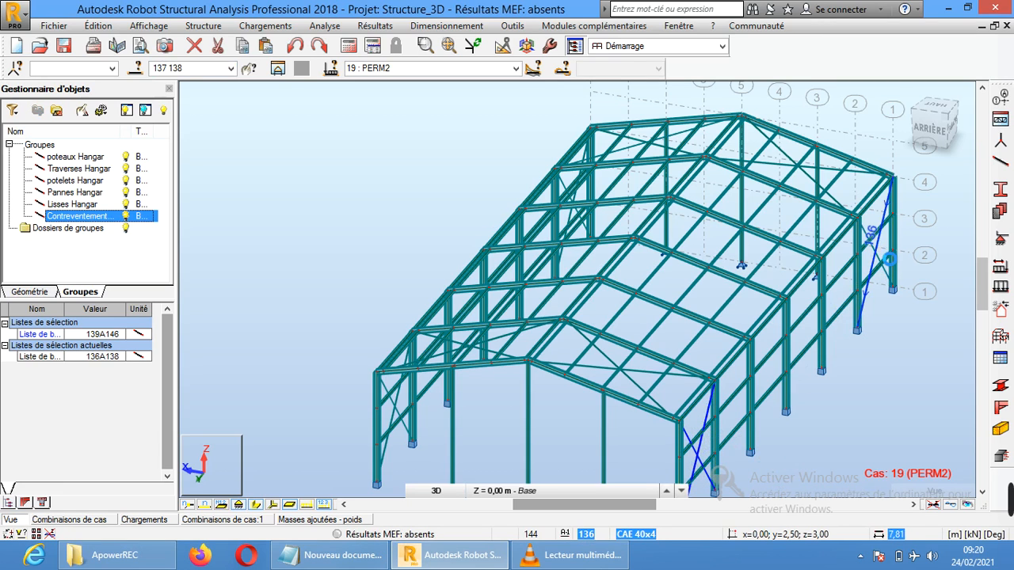
pyautogui.keyDown('ctrl'); pyautogui.click(889, 273); pyautogui.keyUp('ctrl')
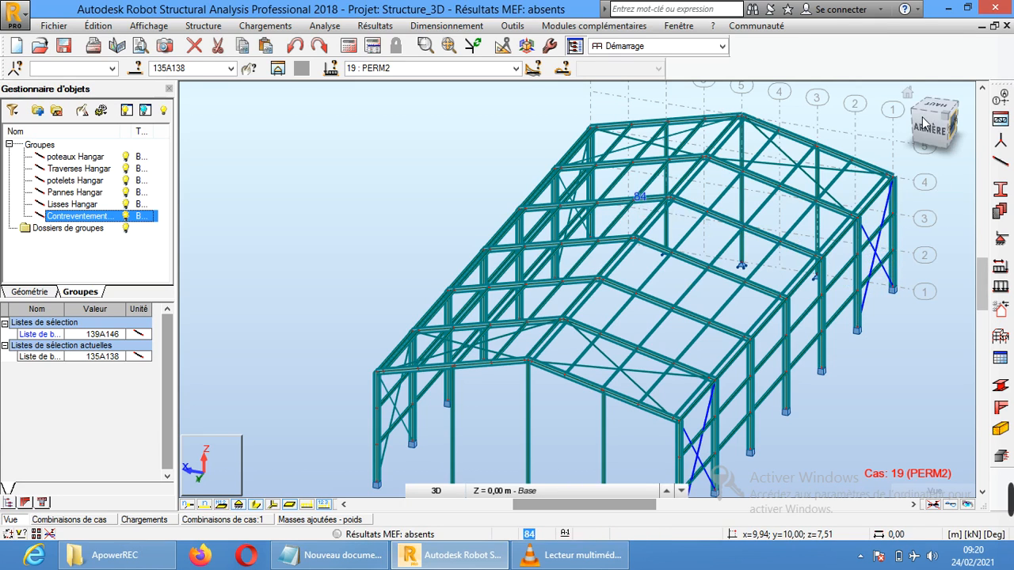
# Add wall bracing bars 131 to 134 in both end bays of the x = 16 long wall to the selection
pyautogui.moveTo(927, 127); pyautogui.dragTo(953, 127)
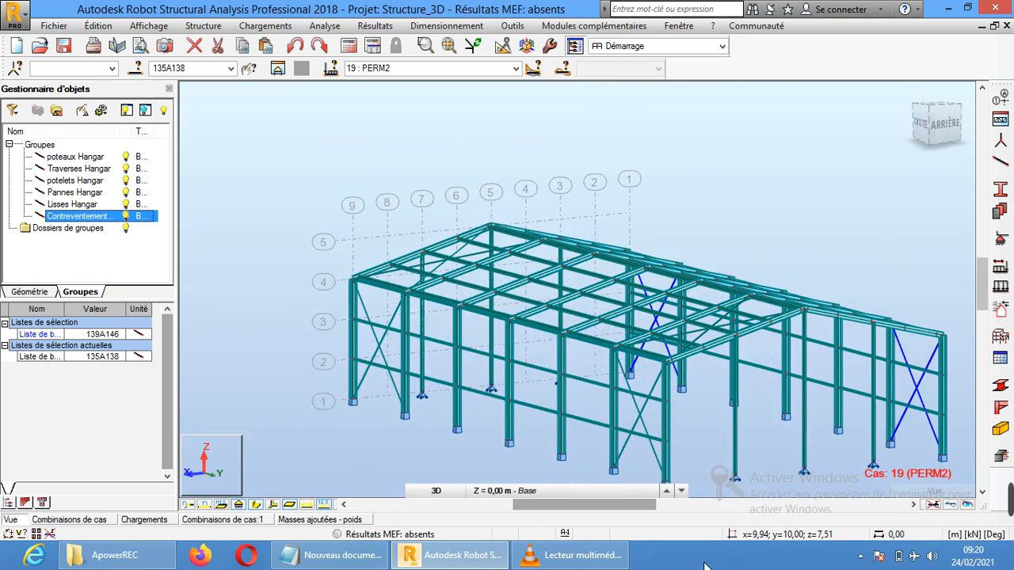
pyautogui.moveTo(709, 472); pyautogui.dragTo(686, 366, button='middle')
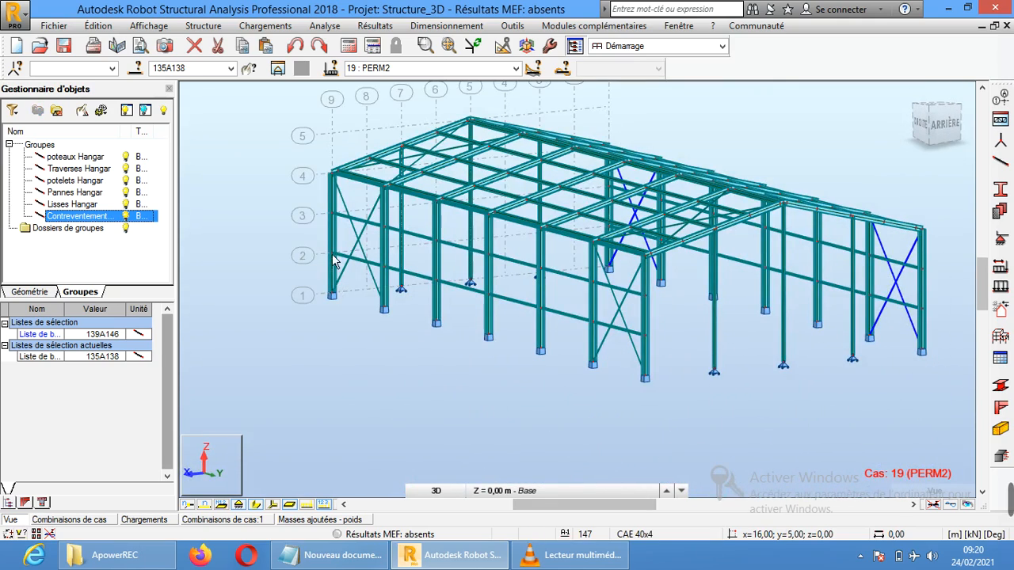
pyautogui.click(374, 222)
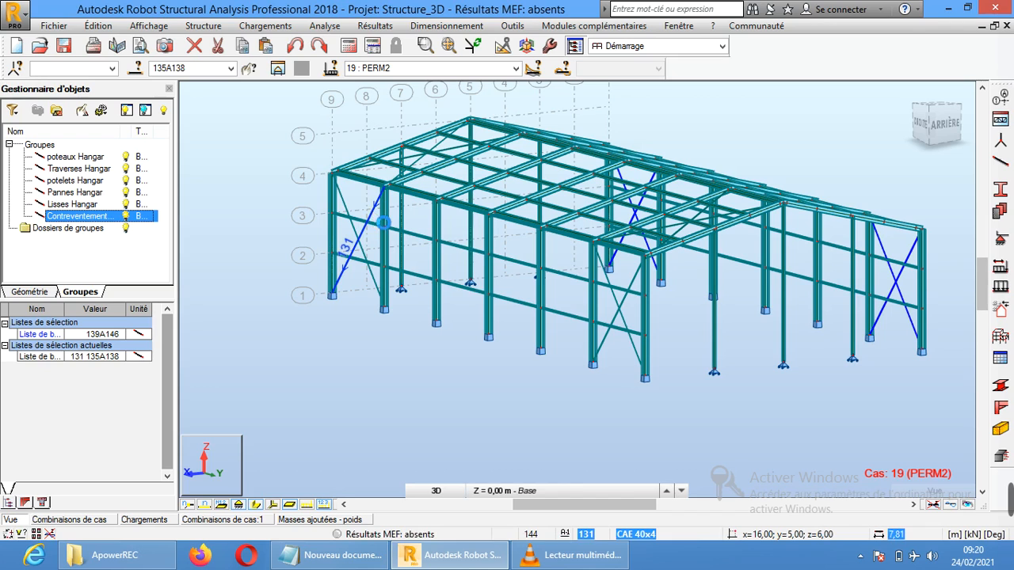
pyautogui.click(346, 210)
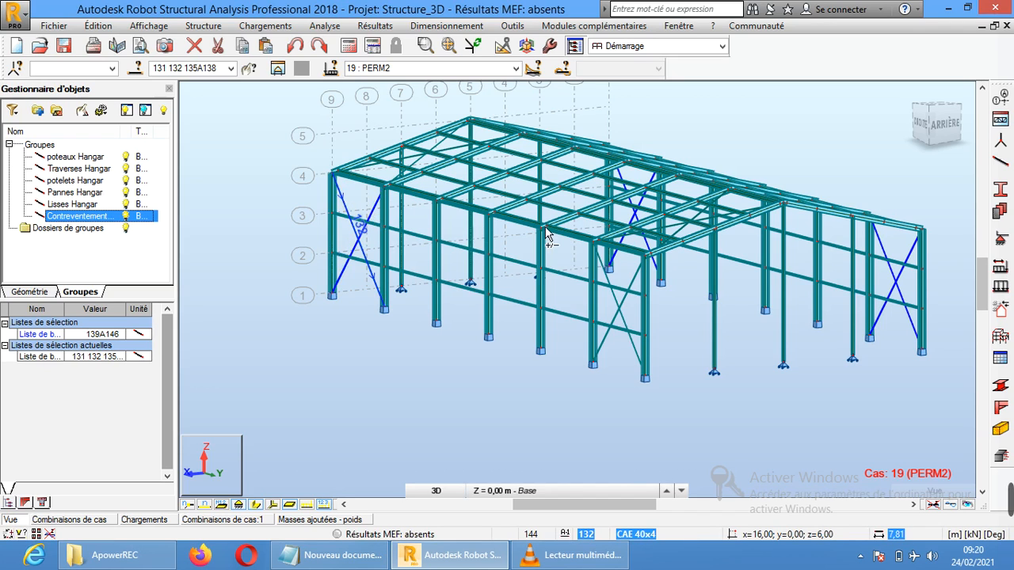
pyautogui.click(624, 321)
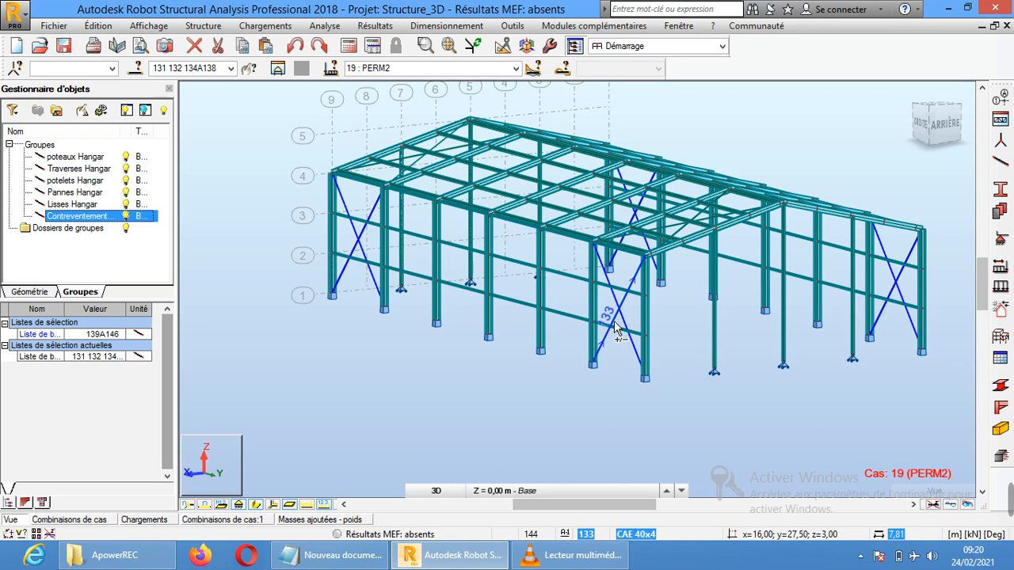
pyautogui.click(616, 326)
# Create a group from the selected wall bracing bars 131 to 138 and name it "Contreventements façade Hangar"
pyautogui.rightClick(124, 256)
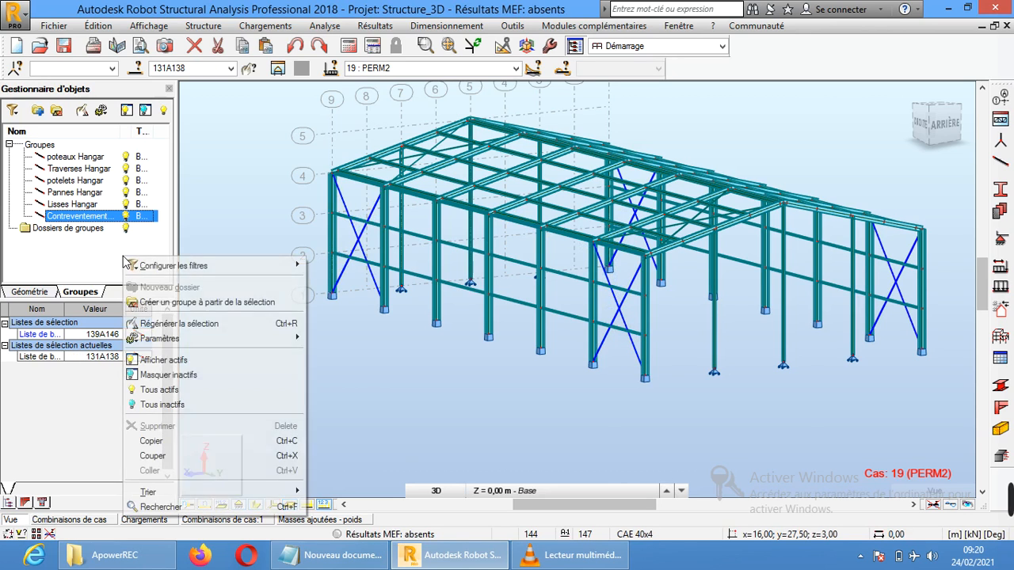
pyautogui.click(178, 307)
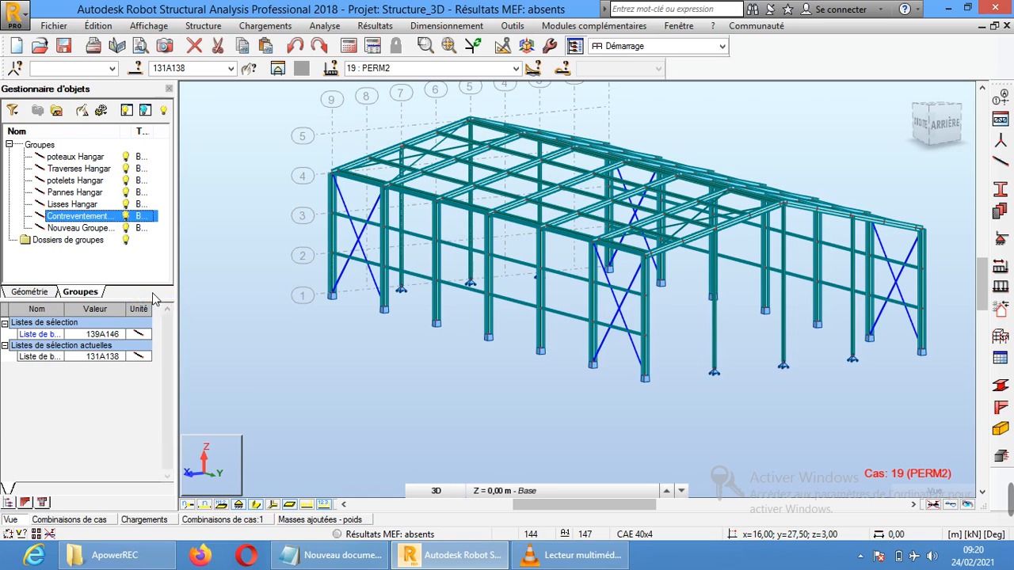
pyautogui.click(106, 228)
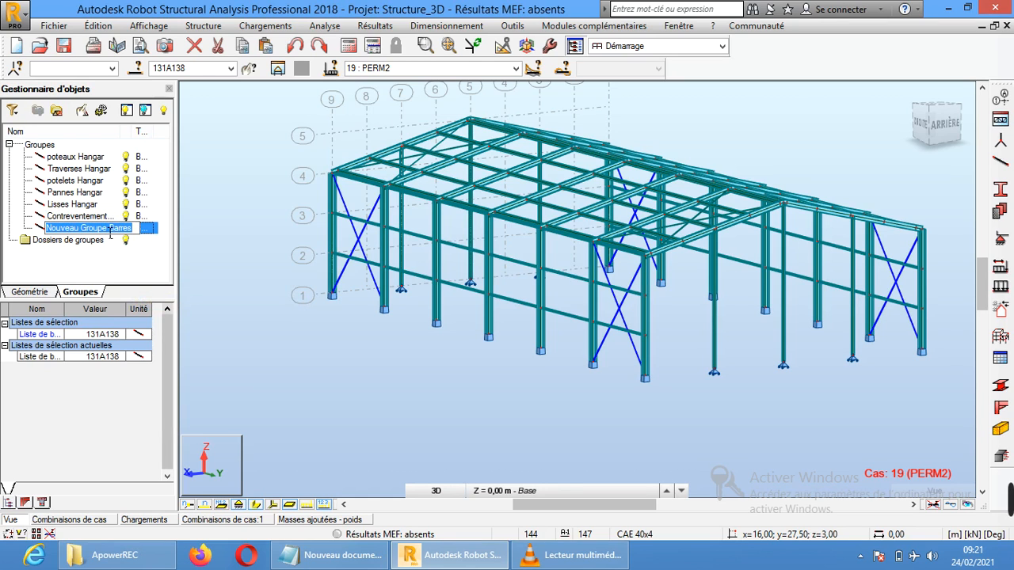
pyautogui.write('Contreventements façade')
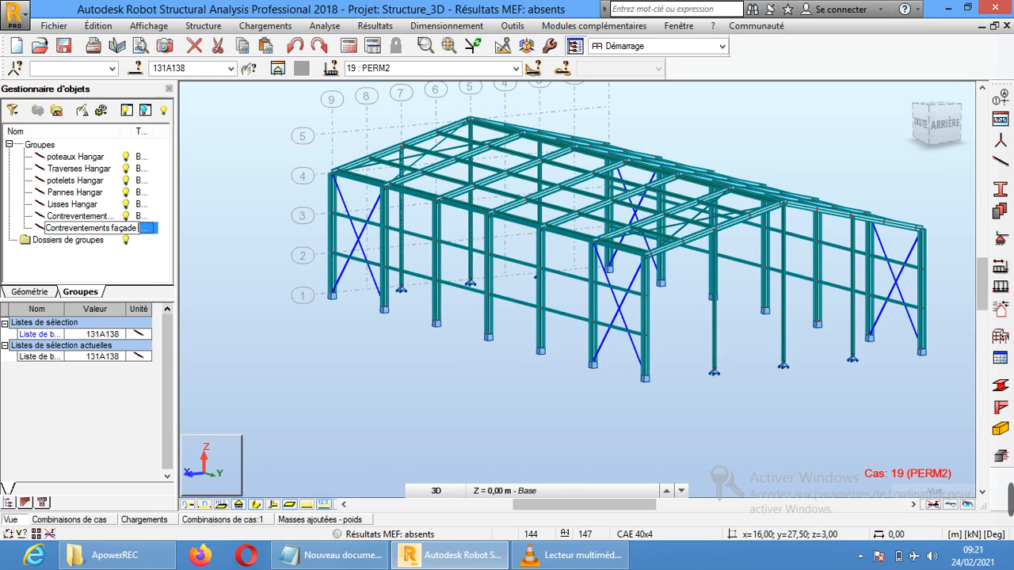
pyautogui.write('Hangar')
pyautogui.press('Return')
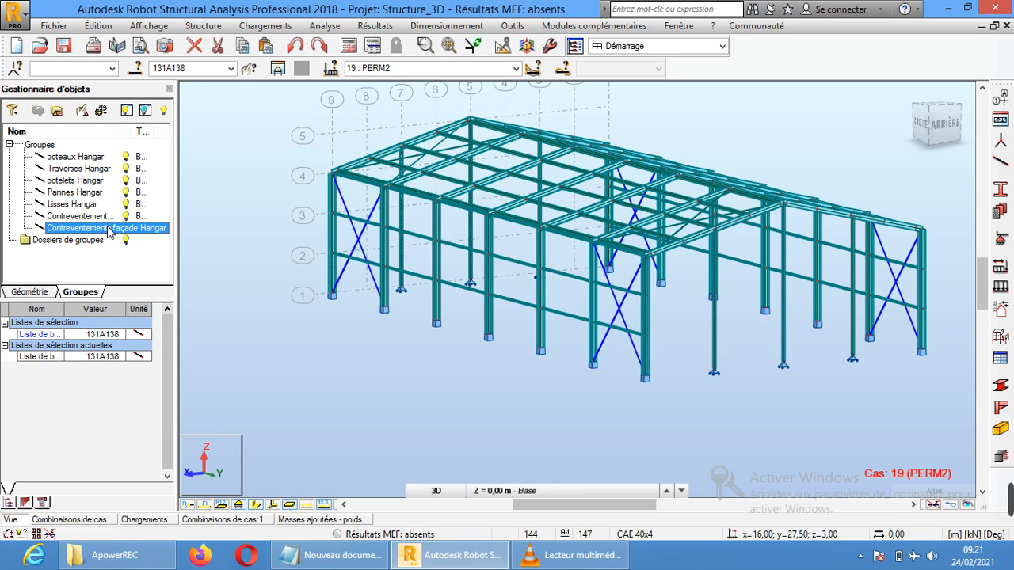
# Check the Traverses Hangar, Pannes Hangar and Contreventements toiture hangar groups by selecting each in the model, and clear the selection
pyautogui.click(270, 336)
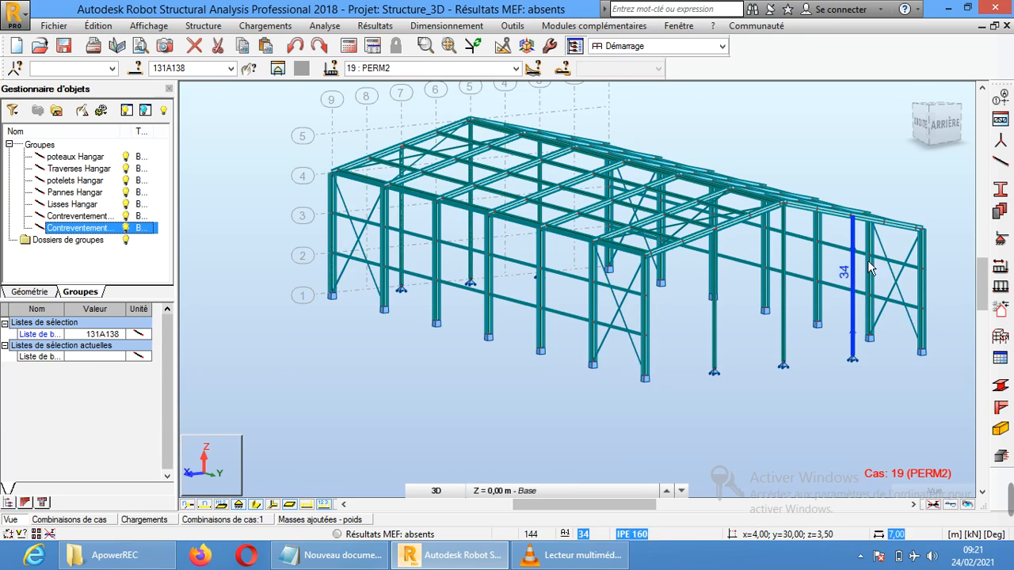
pyautogui.moveTo(942, 127); pyautogui.dragTo(843, 123)
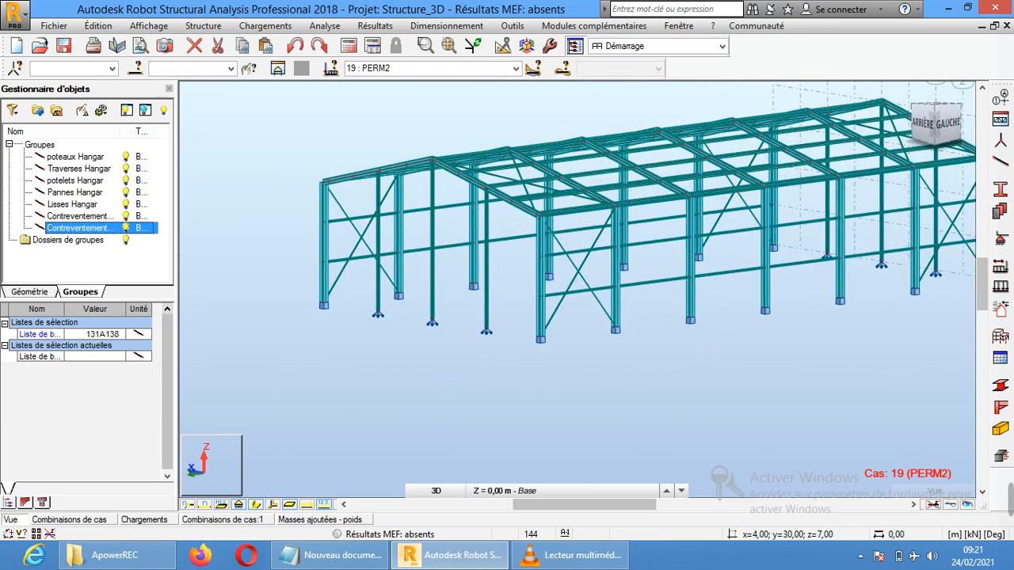
pyautogui.scroll(1, 651, 367)
pyautogui.scroll(-2, 651, 365)
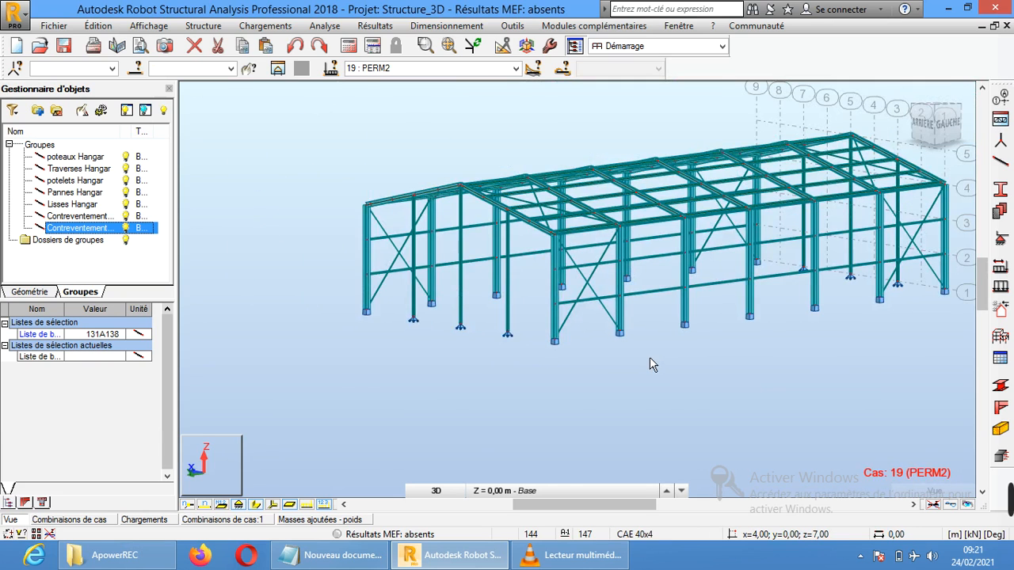
pyautogui.click(230, 69)
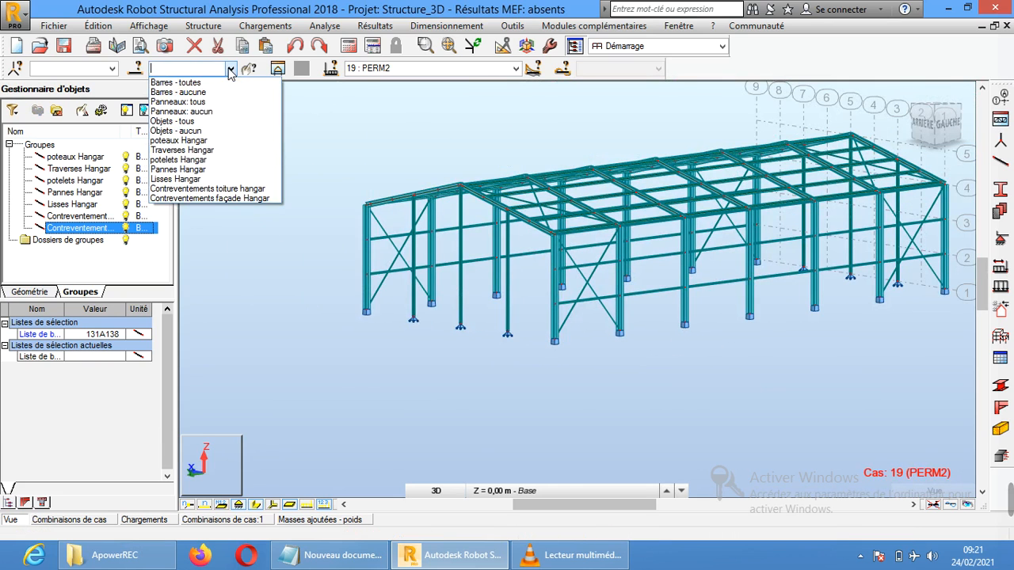
pyautogui.click(225, 161)
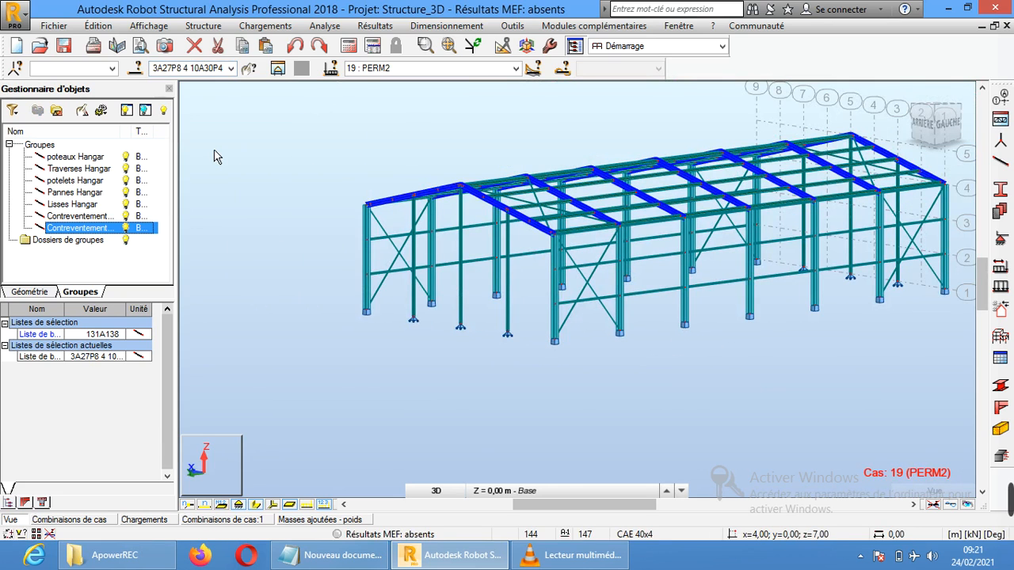
pyautogui.click(230, 68)
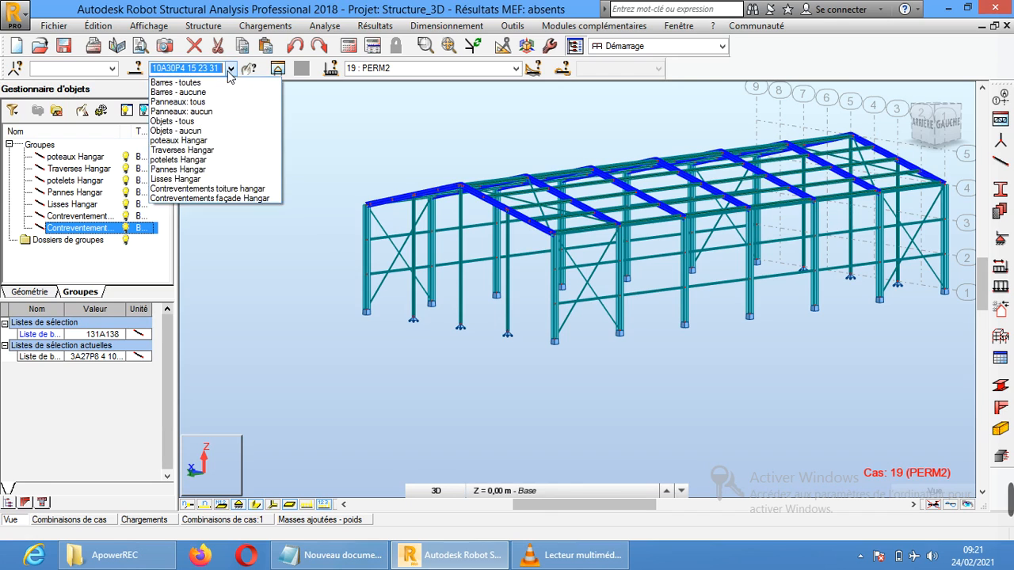
pyautogui.click(209, 170)
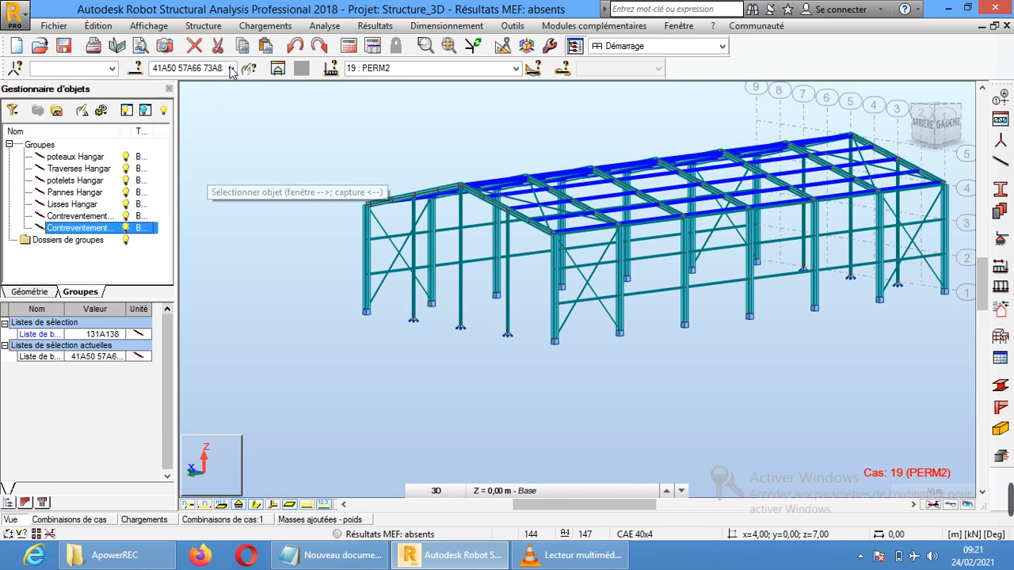
pyautogui.click(231, 68)
pyautogui.click(212, 189)
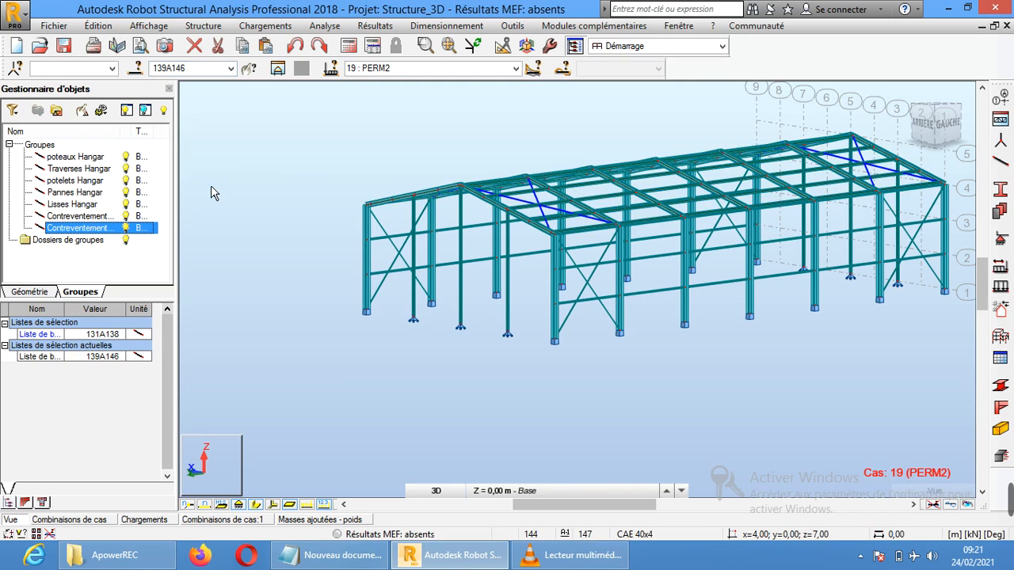
pyautogui.click(201, 135)
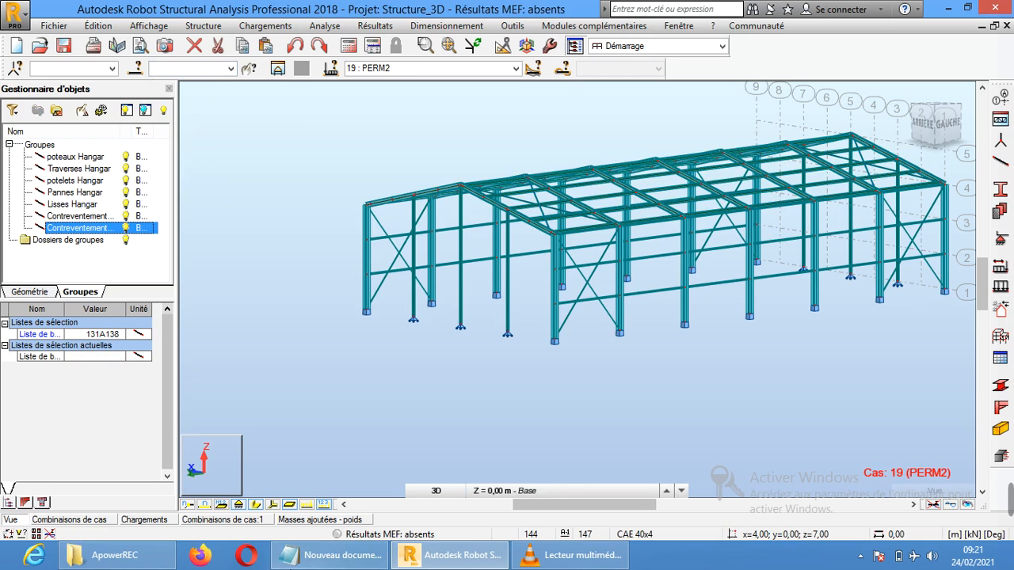
# Review the task list in the Notepad document and return to the 3D structure in Robot Structural Analysis
pyautogui.click(332, 555)
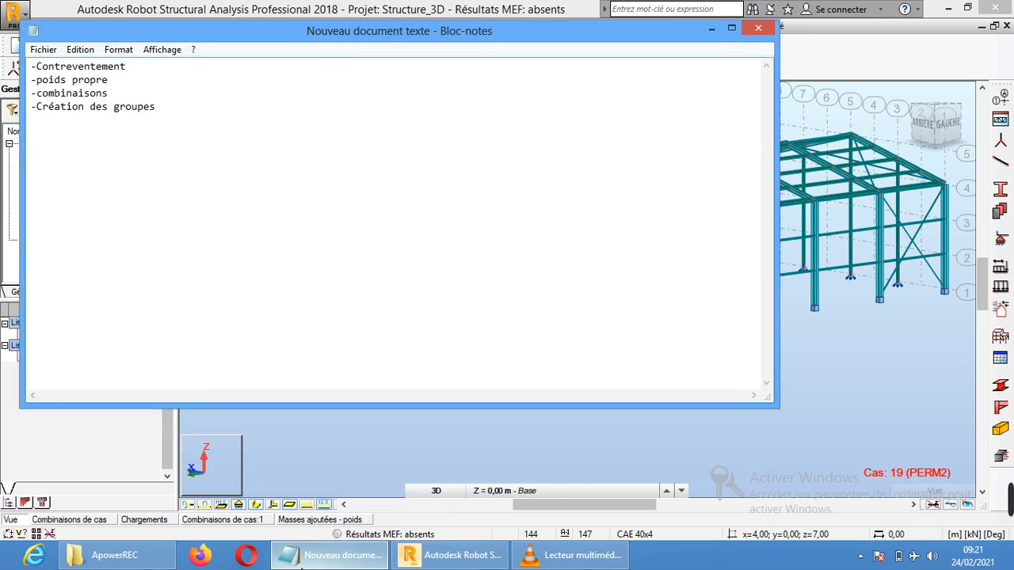
pyautogui.click(321, 558)
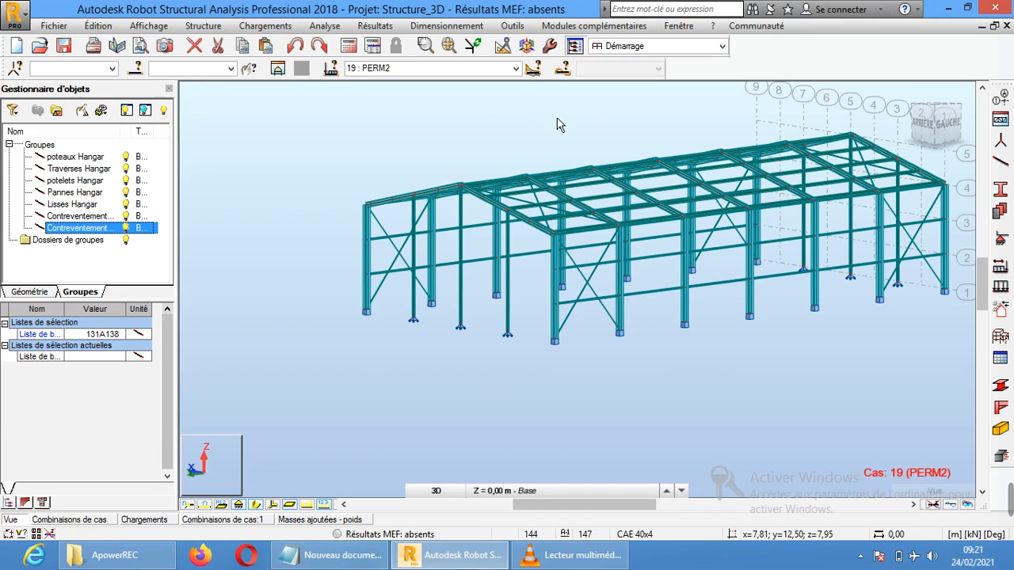
pyautogui.moveTo(654, 131); pyautogui.dragTo(583, 166, button='middle')
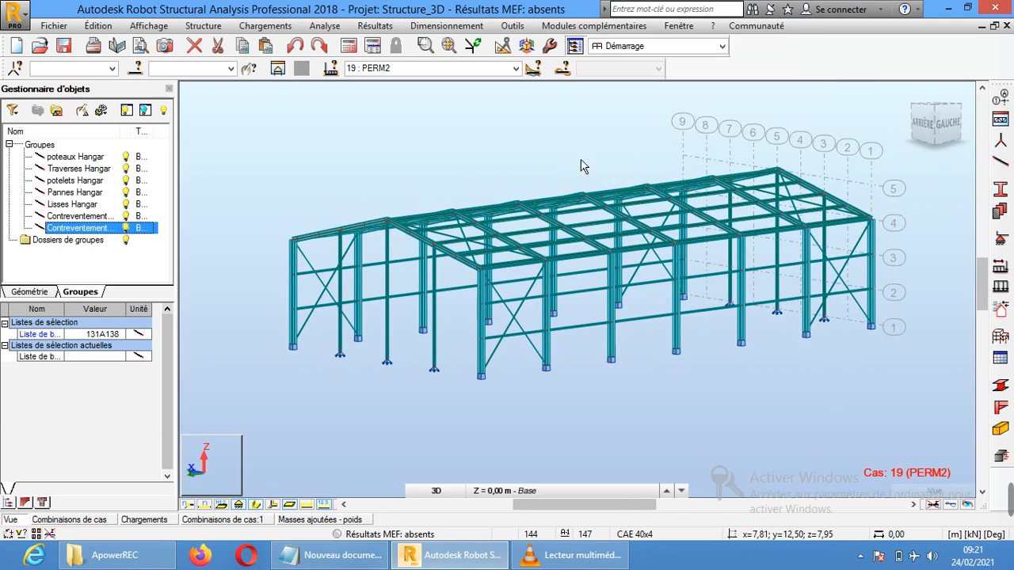